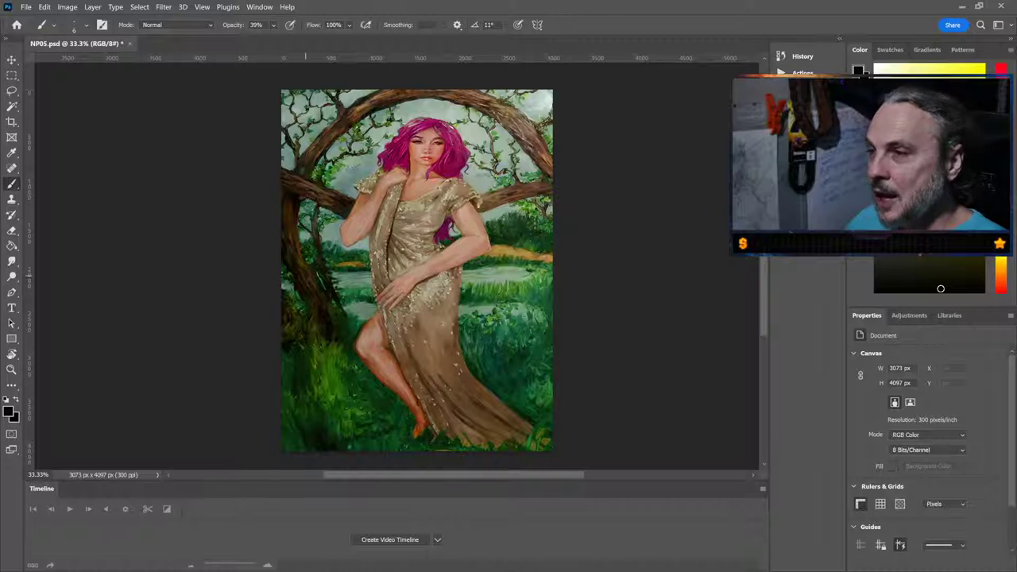
Switch to the NP05.psd painting and examine the woman's face and hair up close at up to 300% magnification
left_click(17, 369)
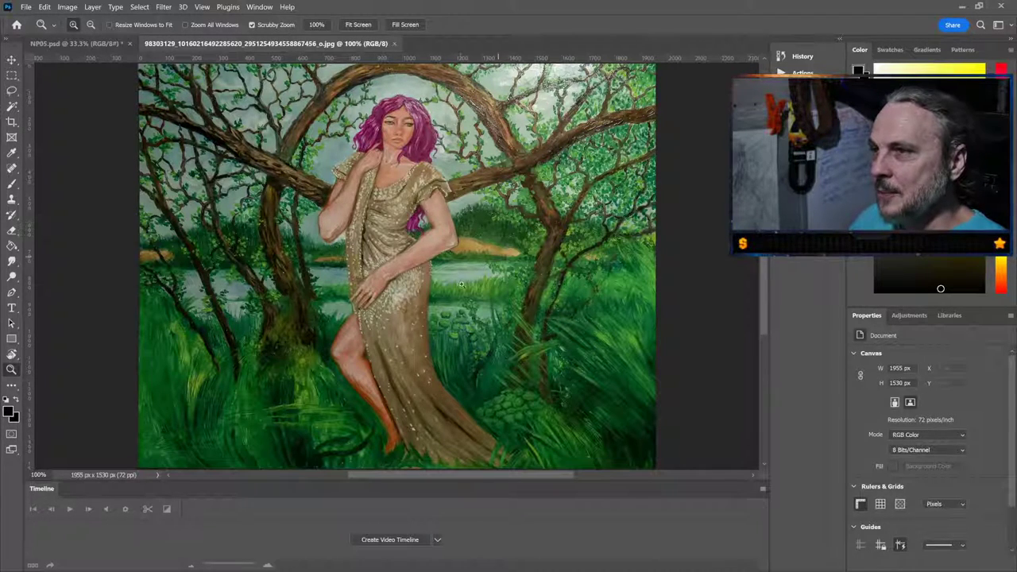
left_click(71, 43)
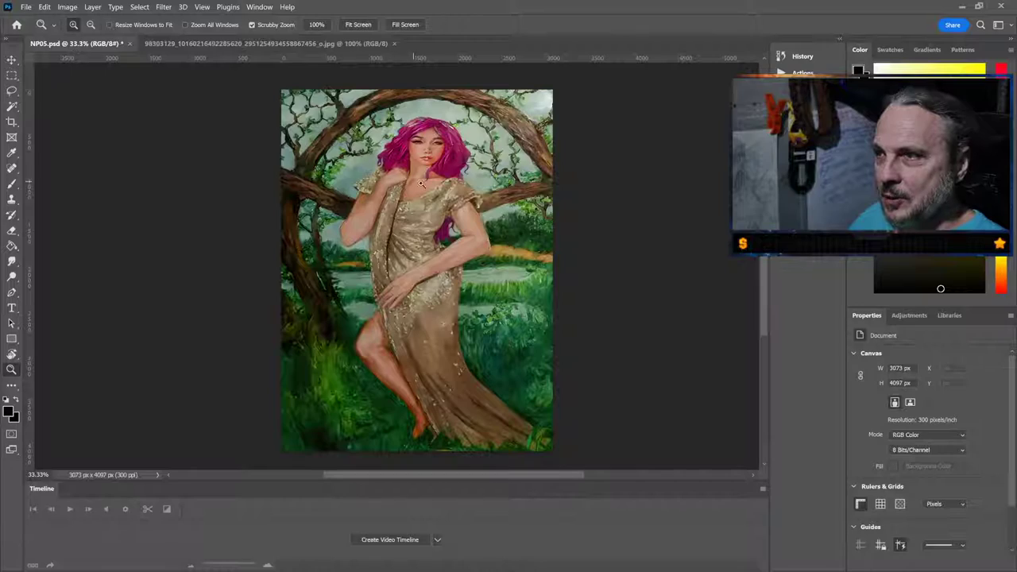
left_click(427, 223)
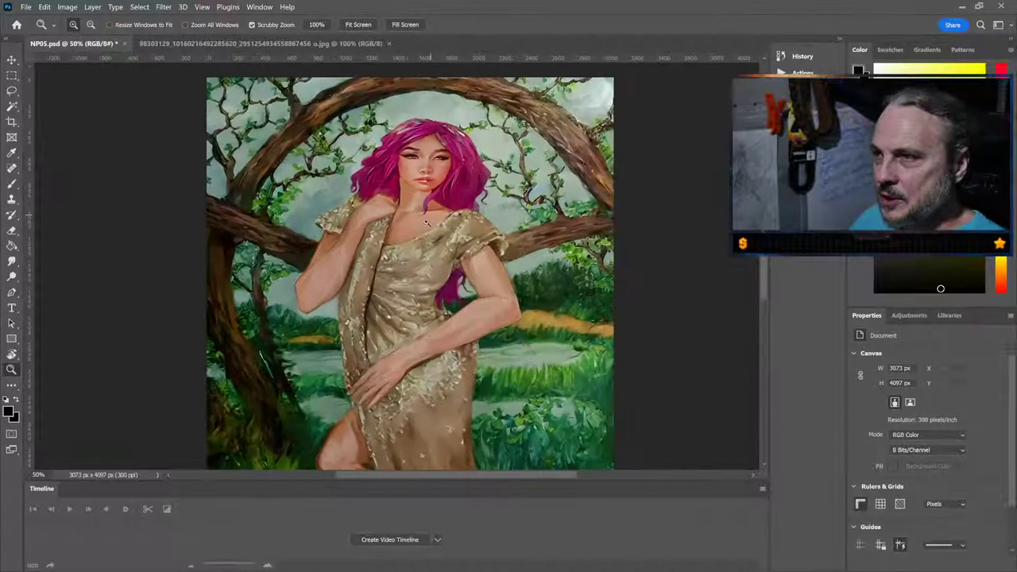
left_click(432, 202)
left_click(434, 197)
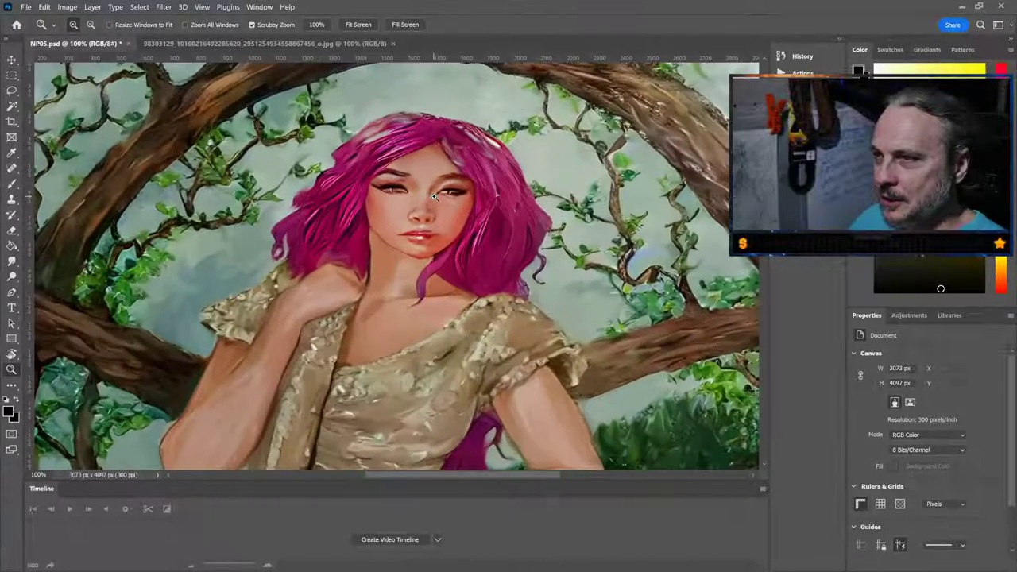
left_click(433, 197)
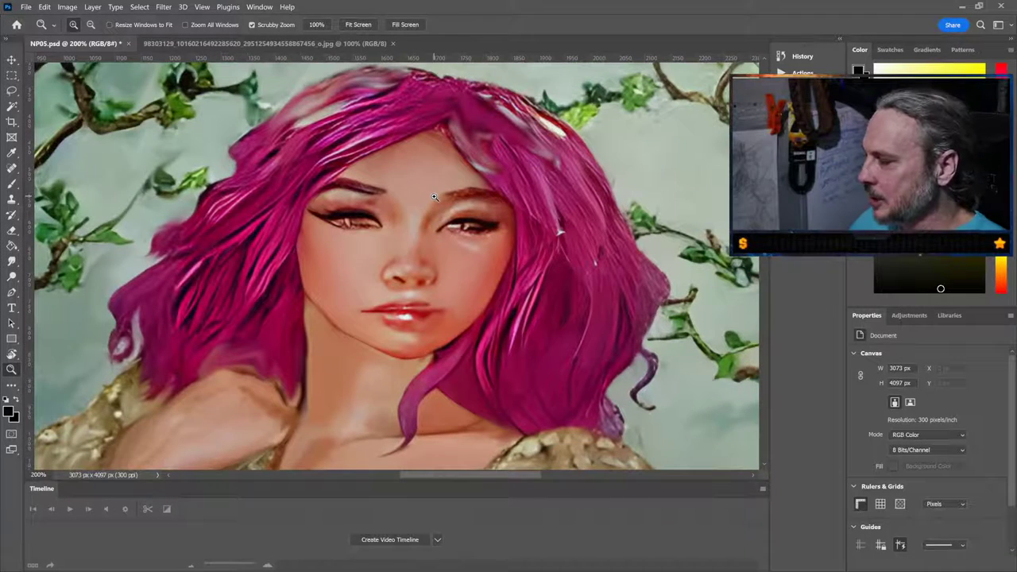
left_click(433, 197, "alt")
left_click(433, 197)
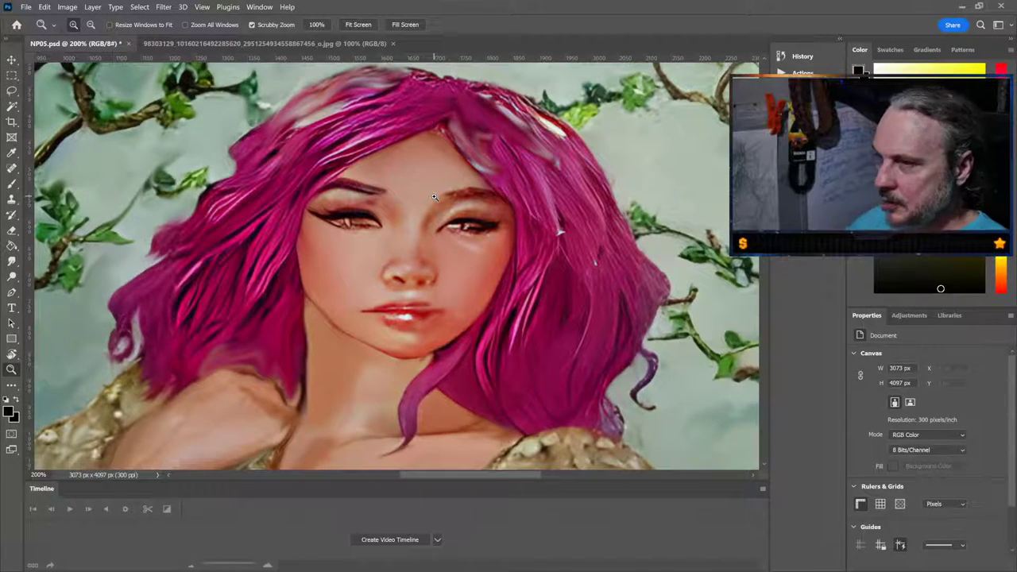
left_click(434, 197, "alt")
left_click(434, 197)
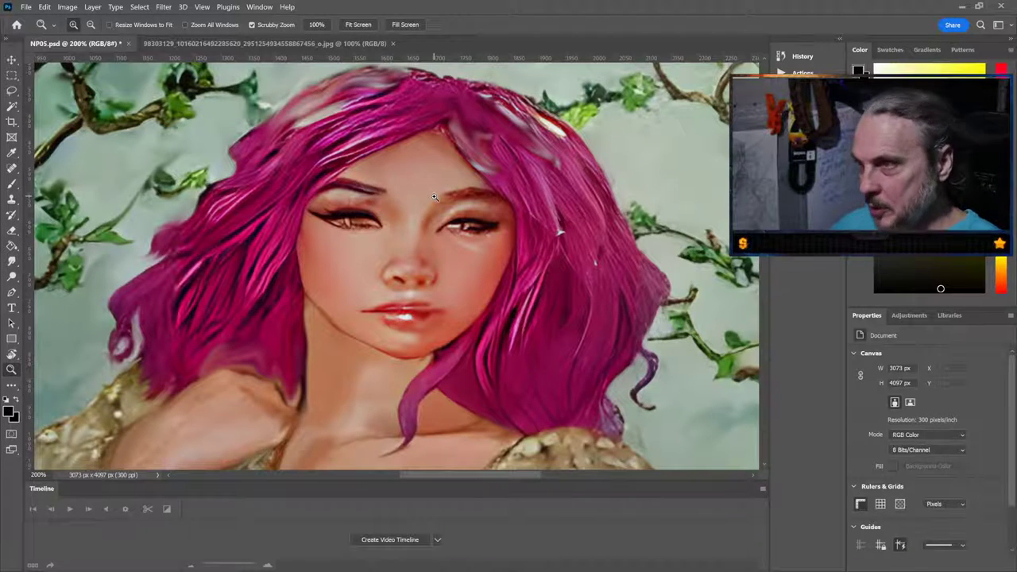
left_click(433, 197, "alt")
left_click(433, 197)
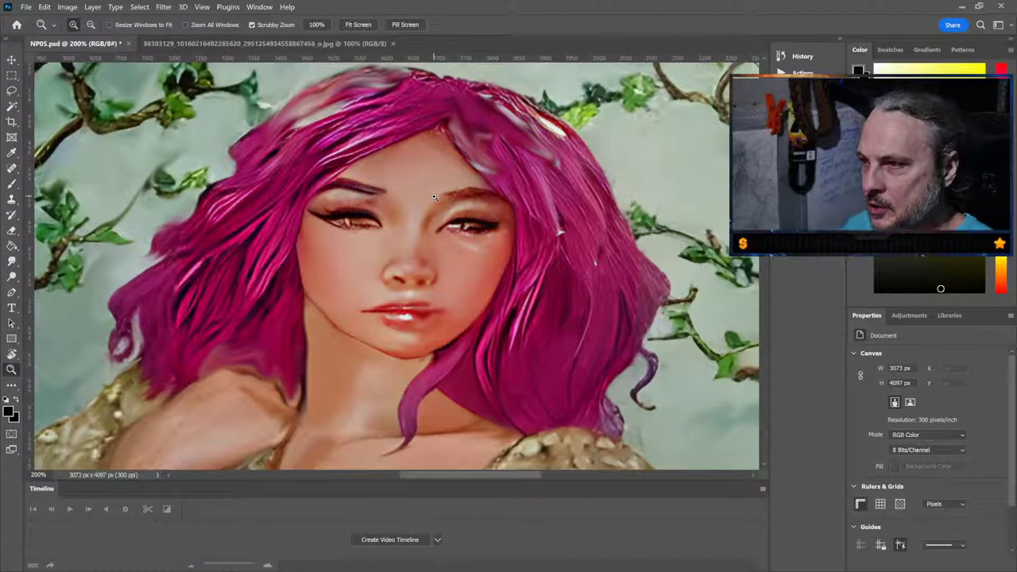
left_click(423, 227)
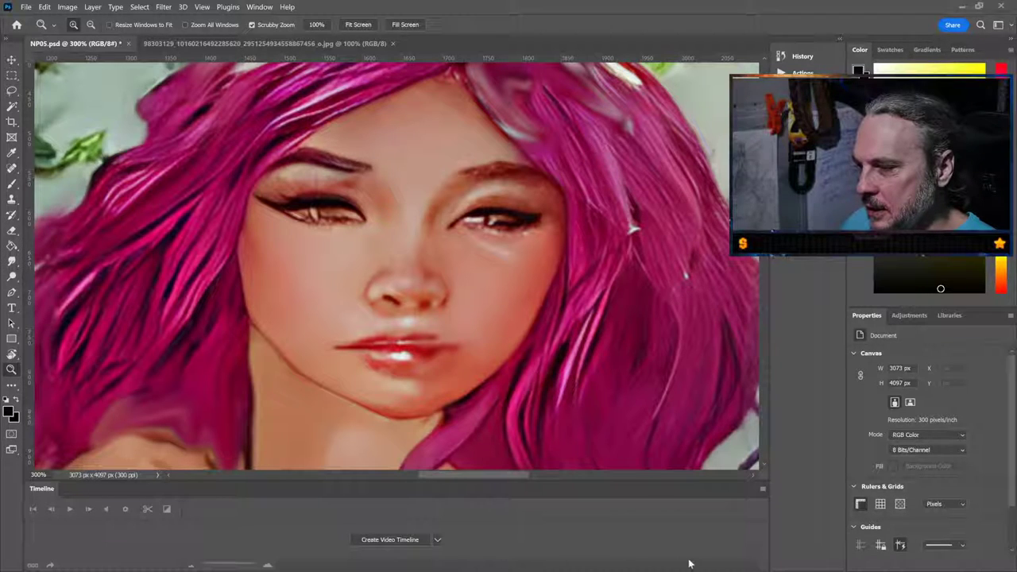
Review the whole figure and background of the painting, then return to the upper body at 100% magnification
scroll(523, 327, "down", 2)
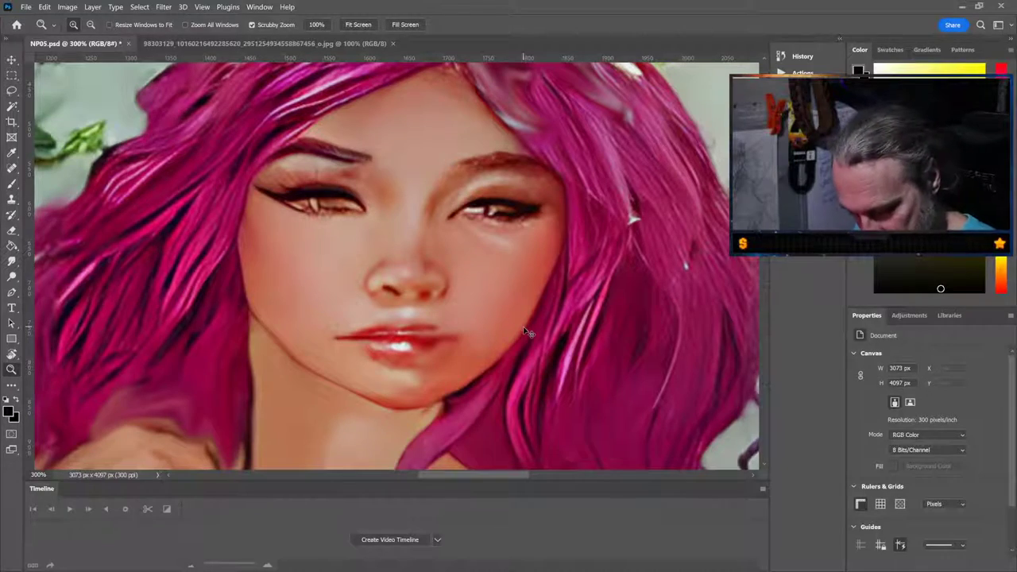
scroll(525, 332, "down", 4)
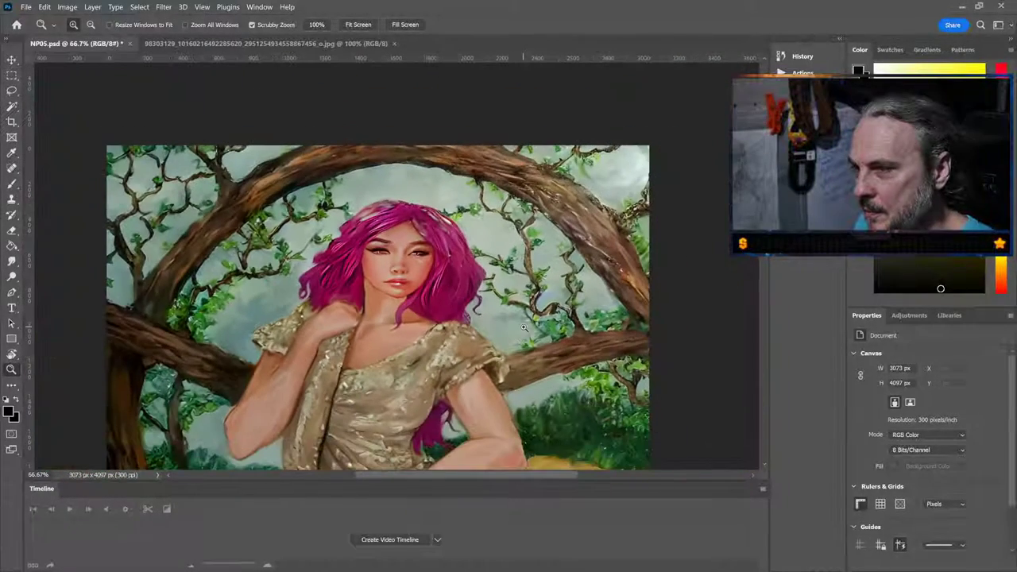
scroll(525, 329, "down", 5)
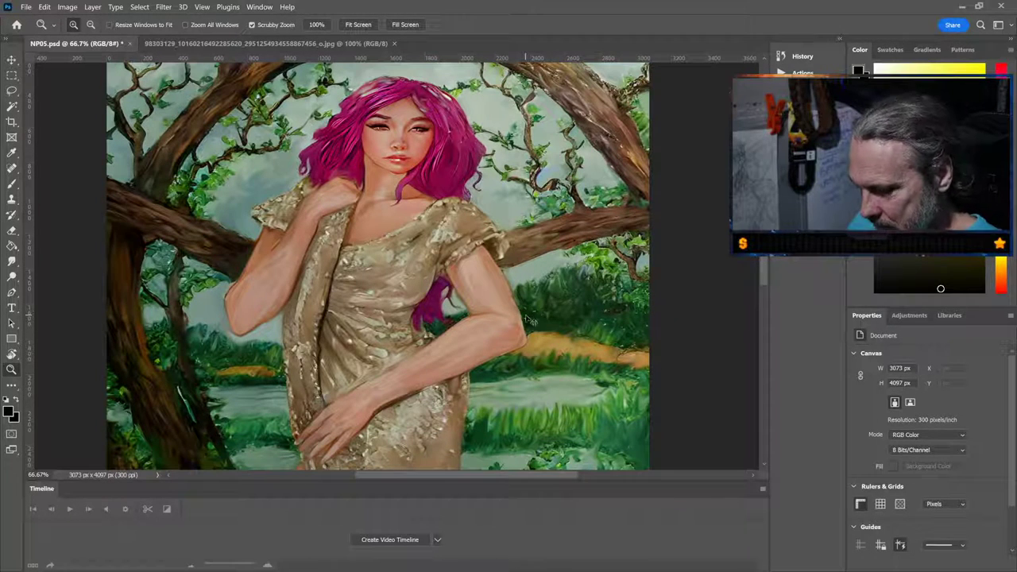
scroll(527, 318, "down", 1)
scroll(526, 315, "down", 3)
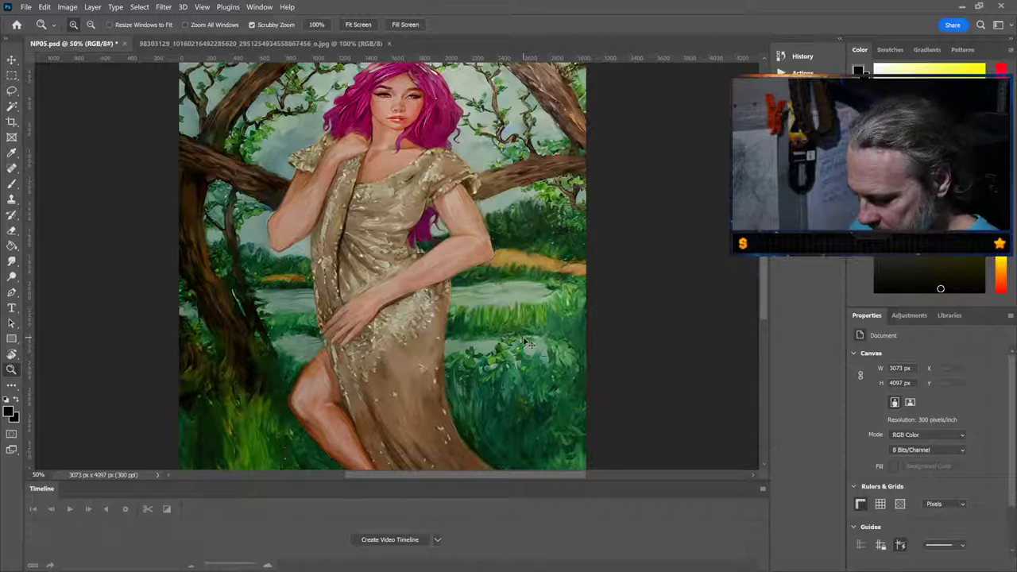
scroll(528, 344, "down", 1)
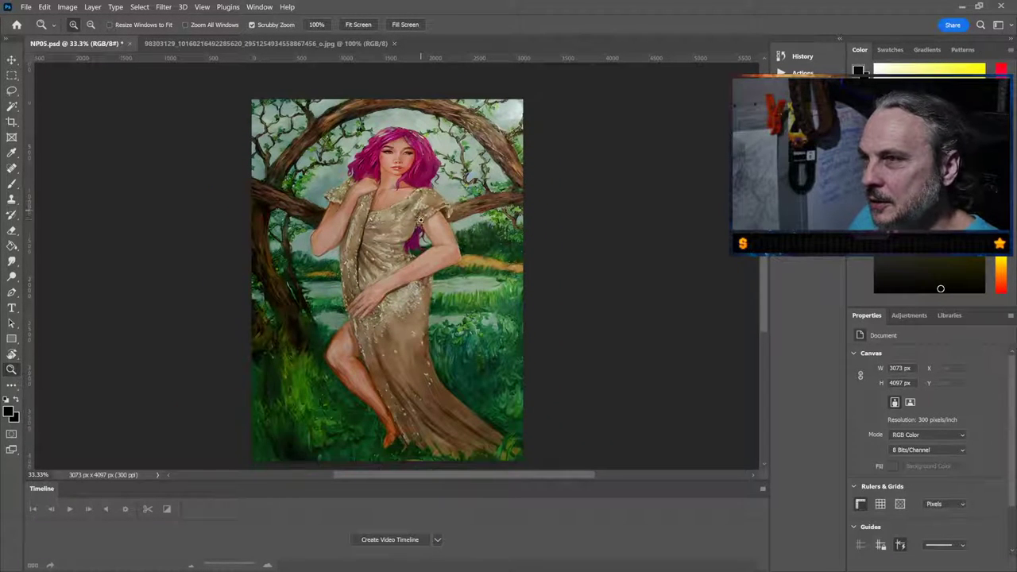
scroll(409, 171, "down", 1)
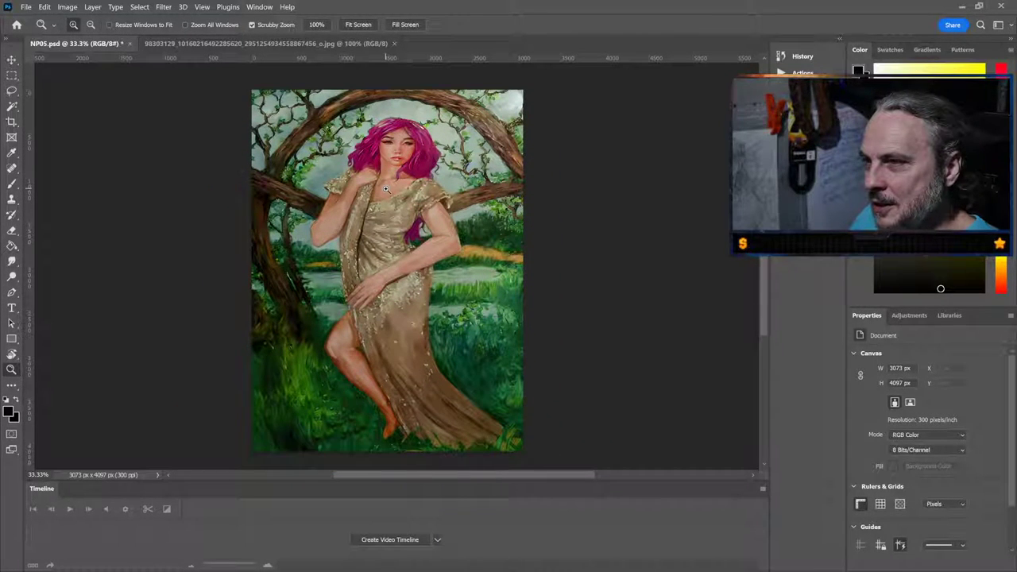
scroll(385, 188, "up", 3)
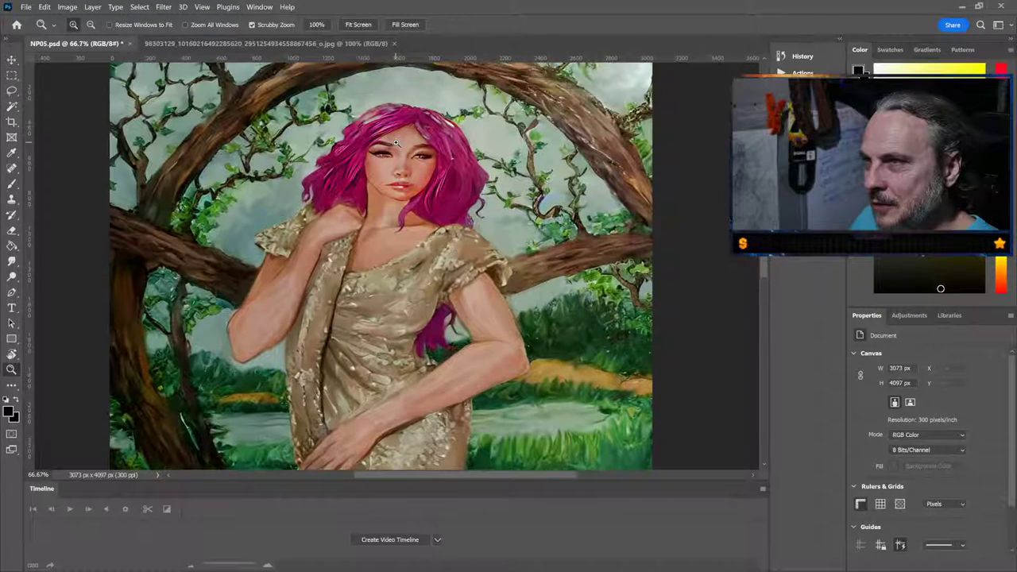
scroll(397, 142, "up", 2)
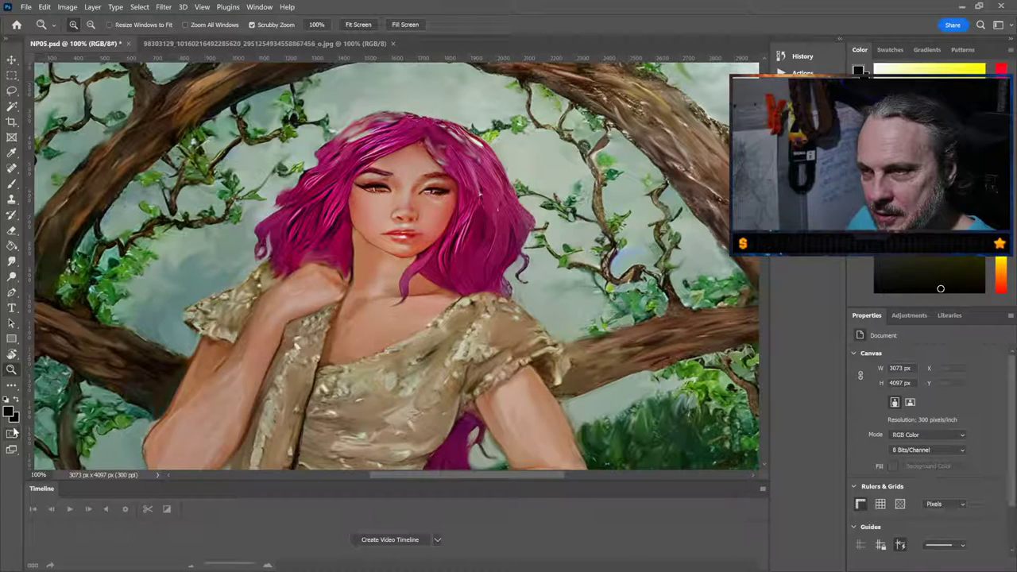
In Quick Mask mode, paint over part of the face with a 56 px brush at 39% opacity, and return to standard mode
left_click(12, 433)
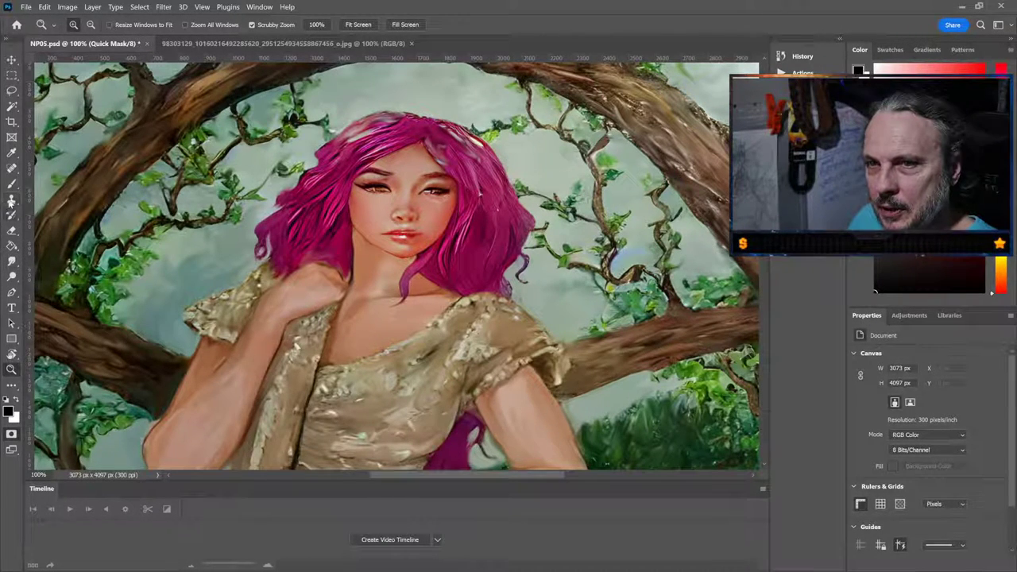
left_click(12, 185)
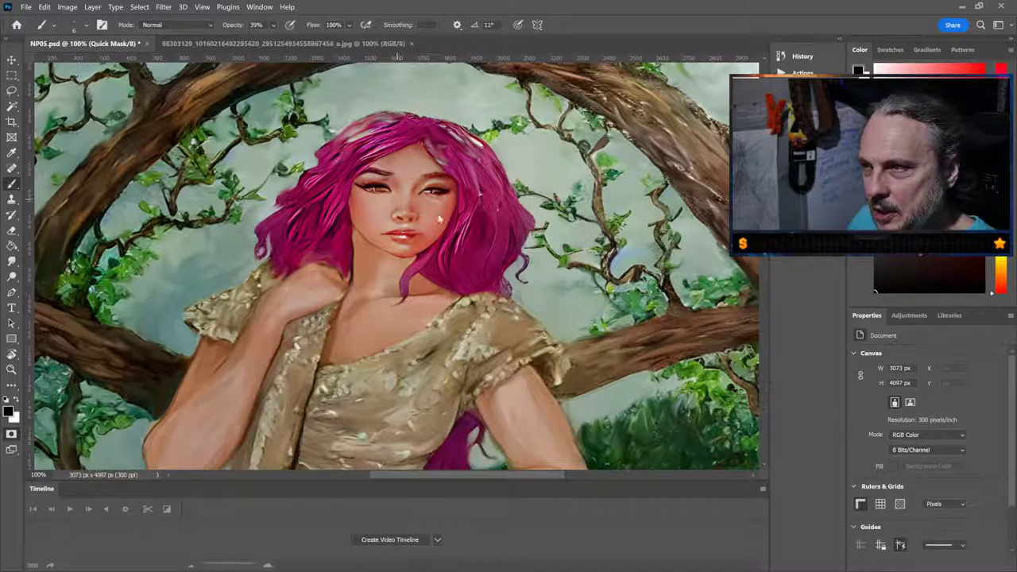
key("bracketright")
key("bracketright")
key("bracketright")
key("bracketright")
key("bracketright")
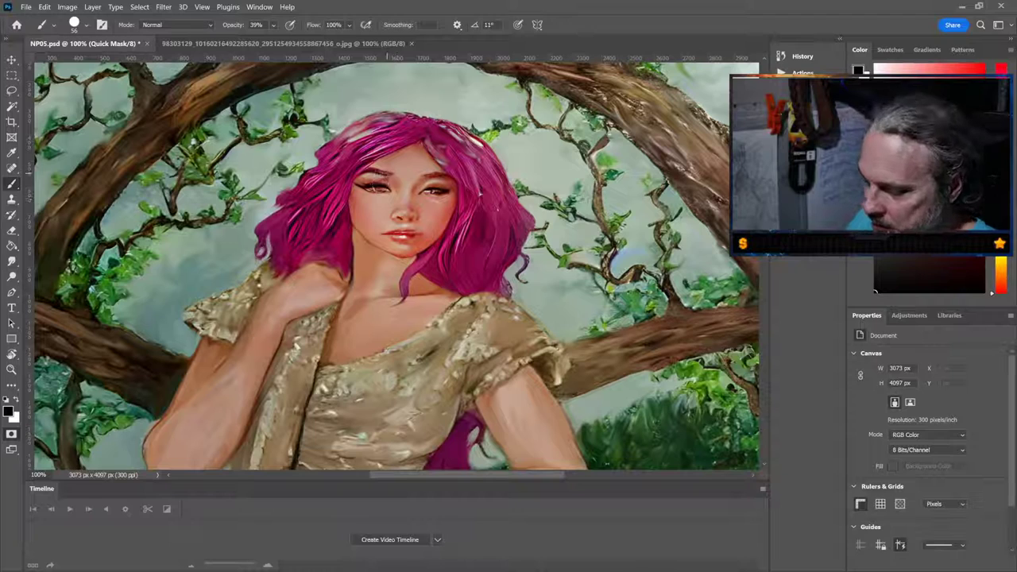
mouse_move(402, 179)
left_mouse_down()
mouse_move(397, 203)
mouse_move(373, 219)
mouse_move(386, 235)
mouse_move(362, 263)
left_mouse_up()
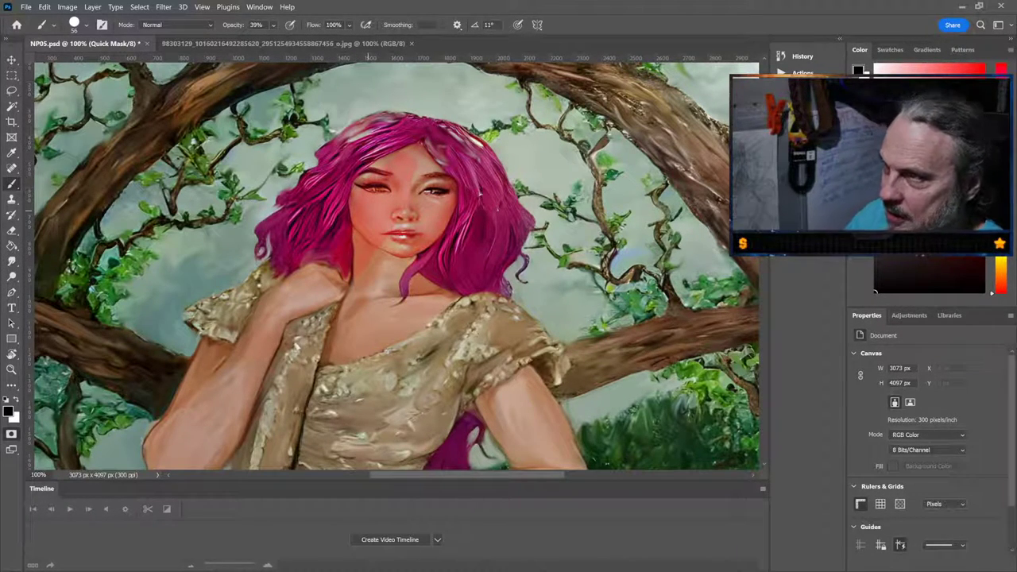
left_click(12, 435)
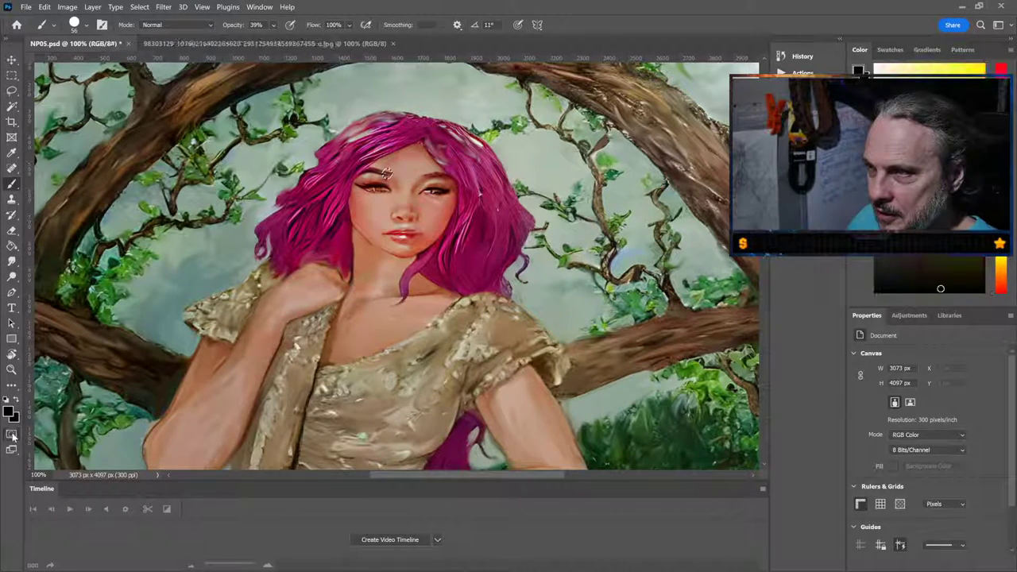
Reopen the Quick Mask, set the brush opacity to 100%, paint over most of the face and neck, and convert the mask to a selection
left_click(12, 435)
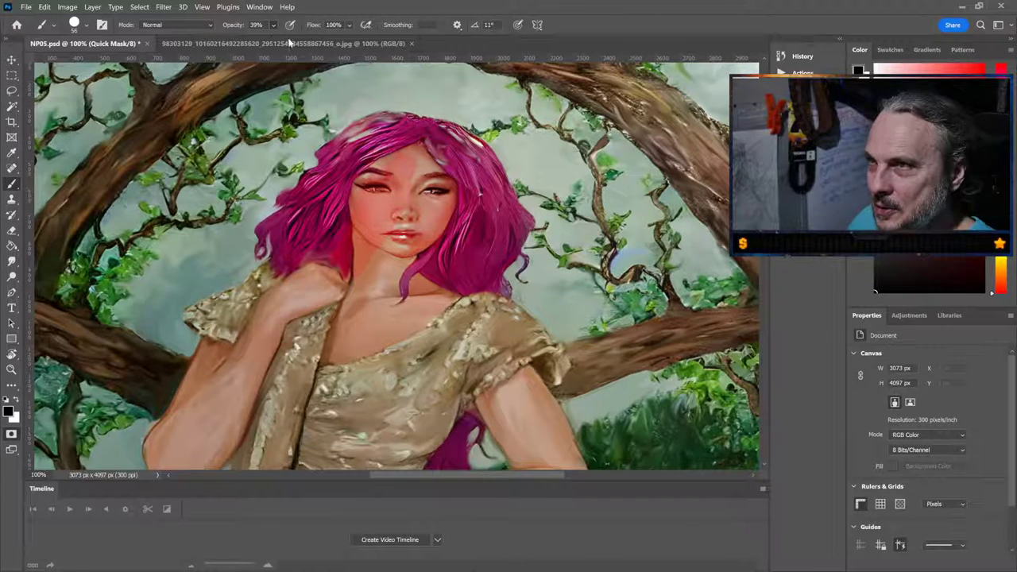
key("0")
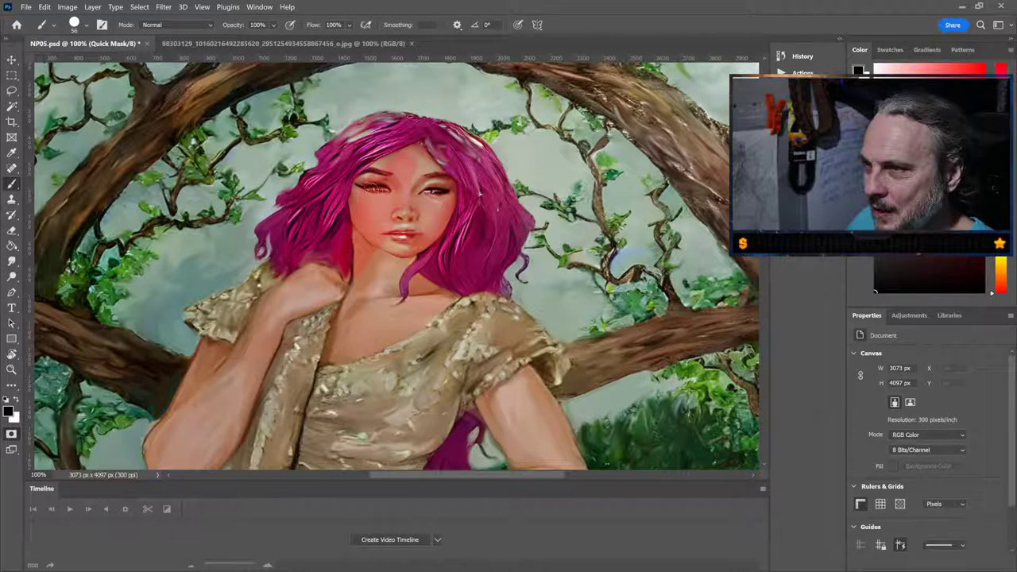
mouse_move(370, 186)
left_mouse_down()
mouse_move(405, 189)
mouse_move(342, 254)
mouse_move(349, 247)
mouse_move(365, 260)
mouse_move(361, 280)
mouse_move(335, 252)
mouse_move(382, 168)
mouse_move(318, 269)
mouse_move(401, 239)
mouse_move(429, 166)
mouse_move(357, 170)
mouse_move(409, 266)
left_mouse_up()
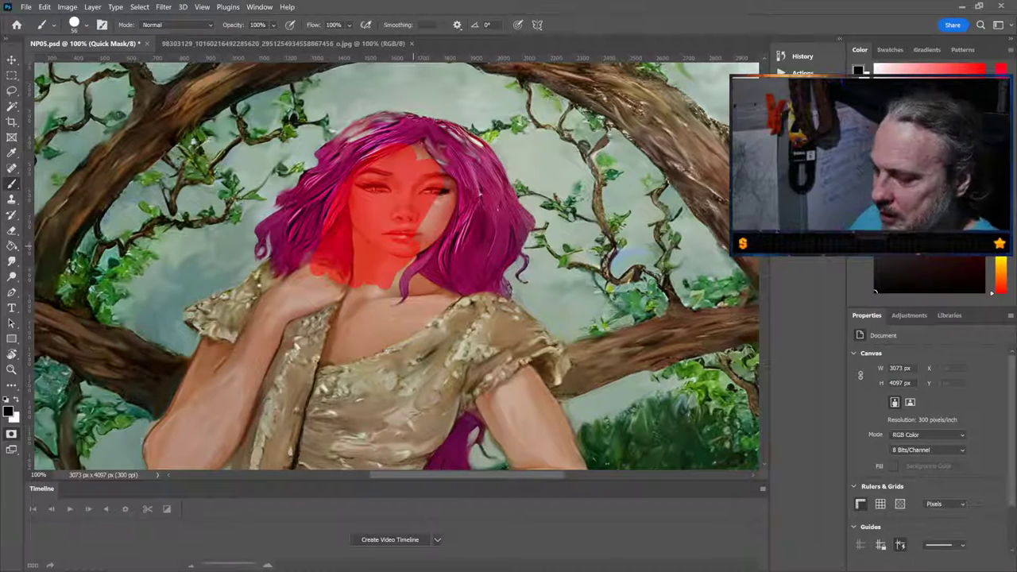
left_click(16, 434)
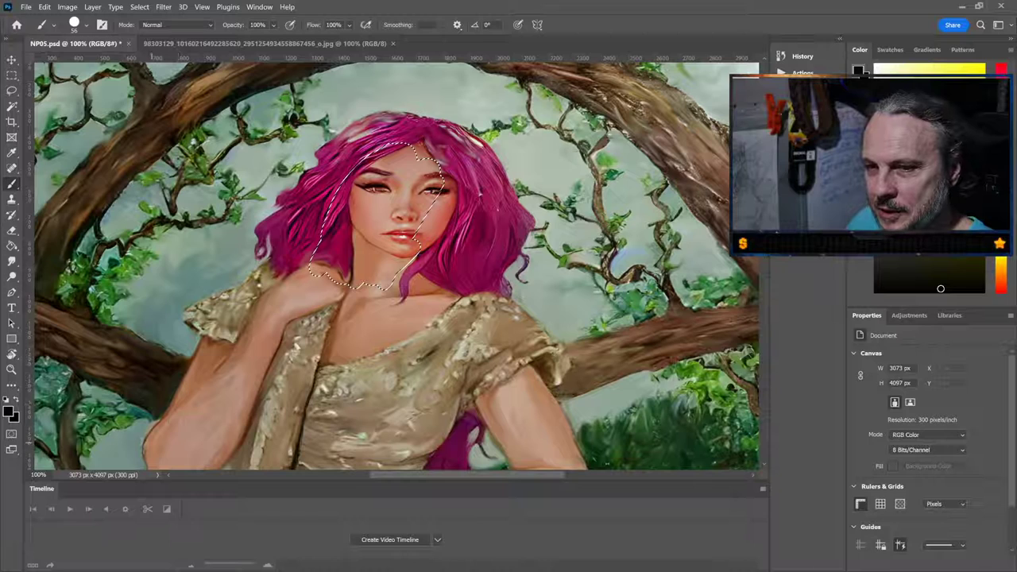
Return to the Quick Mask and paint over the chest, dress bodice and resting hand with a 187 px brush
key("q")
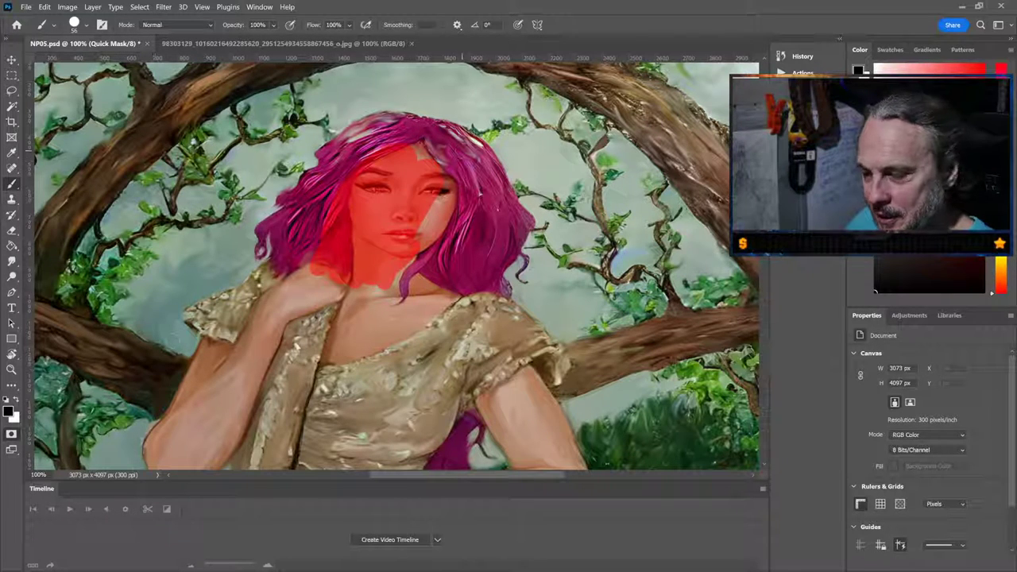
key("ctrl+minus")
key("ctrl+minus")
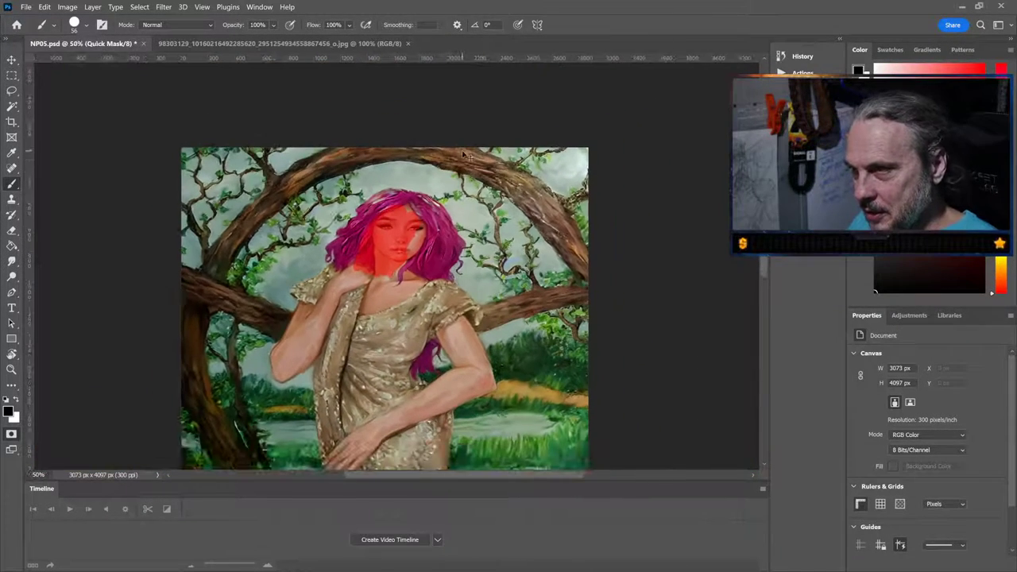
key("ctrl+minus")
scroll(463, 154, "down", 3)
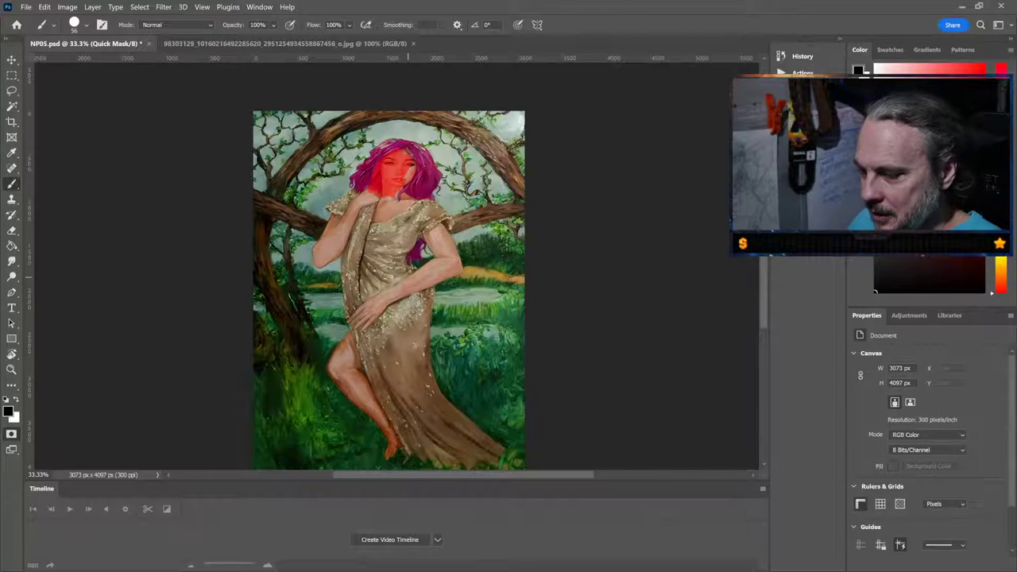
key("ctrl+plus")
key("ctrl+plus")
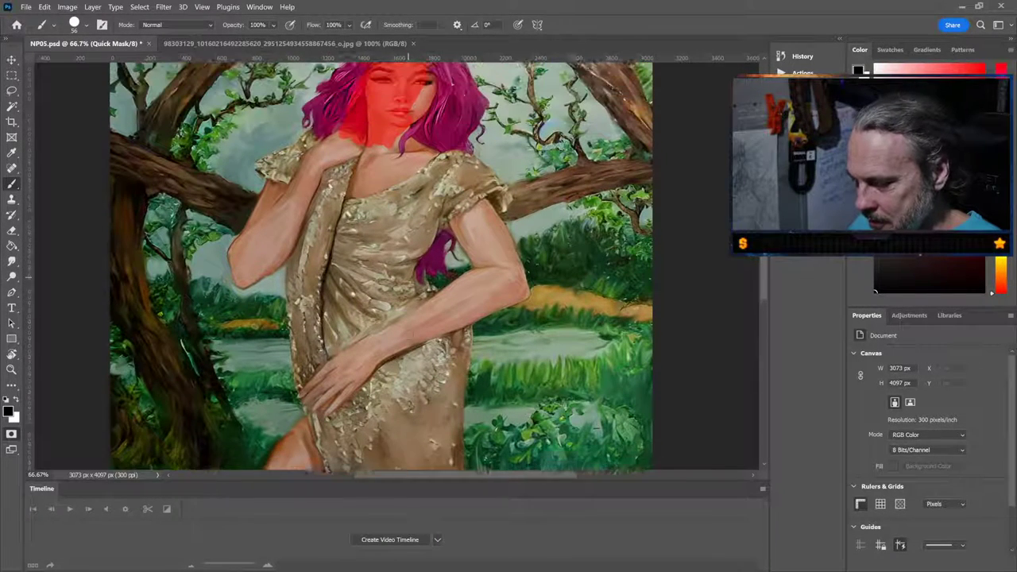
scroll(381, 267, "up", 3)
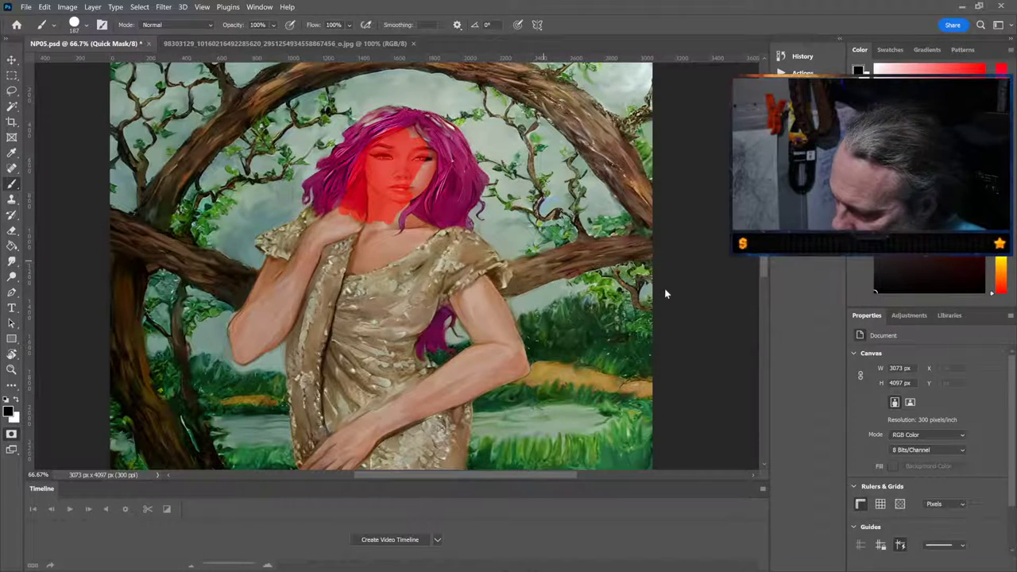
mouse_move(373, 238)
left_mouse_down()
mouse_move(374, 350)
mouse_move(398, 238)
mouse_move(333, 317)
mouse_move(318, 231)
mouse_move(346, 171)
mouse_move(419, 174)
mouse_move(437, 155)
mouse_move(421, 334)
left_mouse_up()
mouse_move(421, 230)
left_mouse_down()
mouse_move(418, 358)
mouse_move(350, 405)
mouse_move(382, 398)
mouse_move(306, 290)
mouse_move(300, 382)
mouse_move(306, 314)
left_mouse_up()
mouse_move(290, 362)
left_mouse_down()
mouse_move(326, 441)
mouse_move(398, 382)
left_mouse_up()
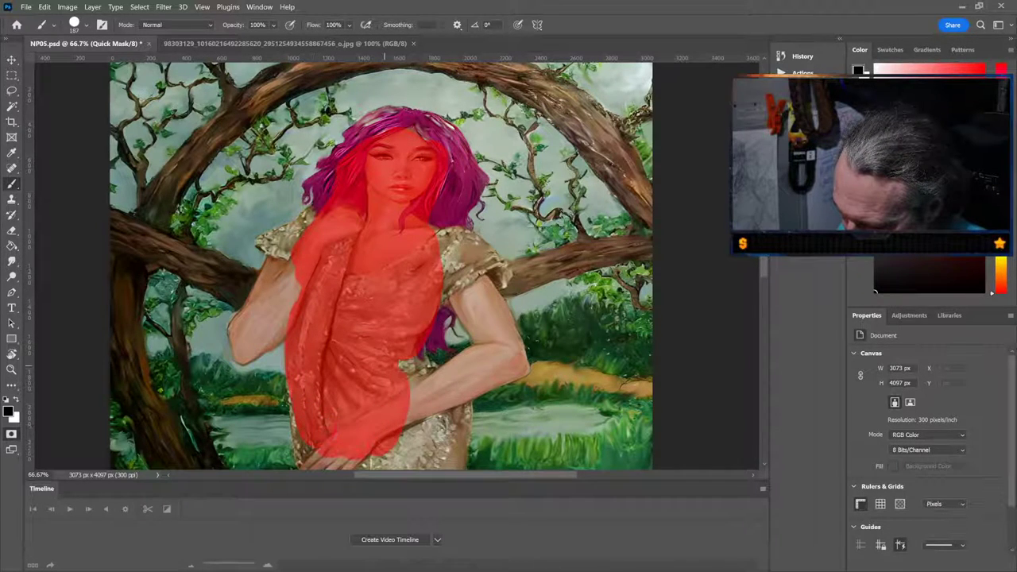
Extend the Quick Mask over the raised arm, the hair around the face, and the opposite sleeve and bent arm
mouse_move(299, 333)
left_mouse_down()
mouse_move(278, 278)
mouse_move(250, 318)
mouse_move(264, 266)
mouse_move(332, 184)
left_mouse_up()
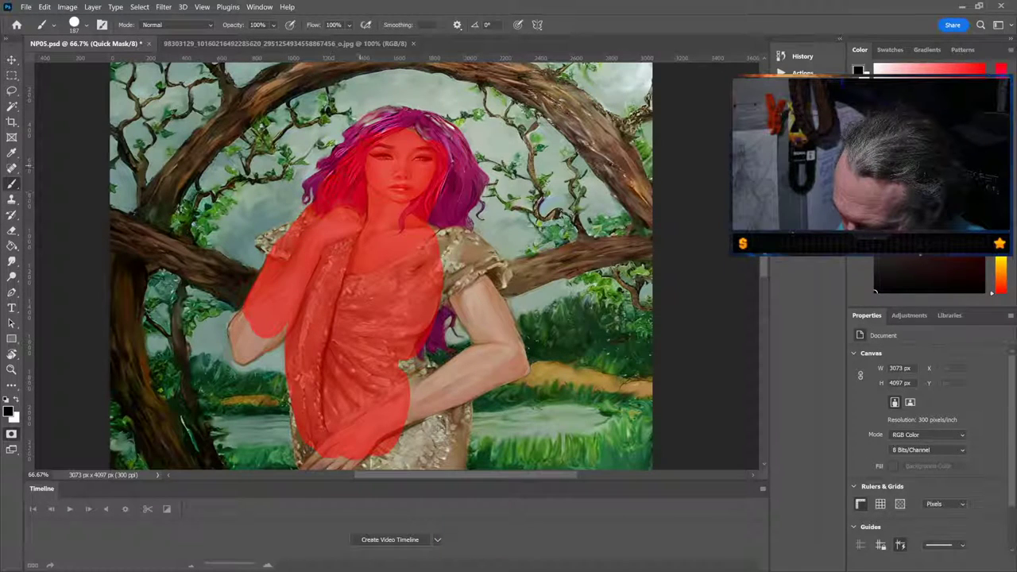
mouse_move(364, 131)
left_mouse_down()
mouse_move(391, 126)
mouse_move(451, 191)
mouse_move(442, 242)
mouse_move(449, 302)
left_mouse_up()
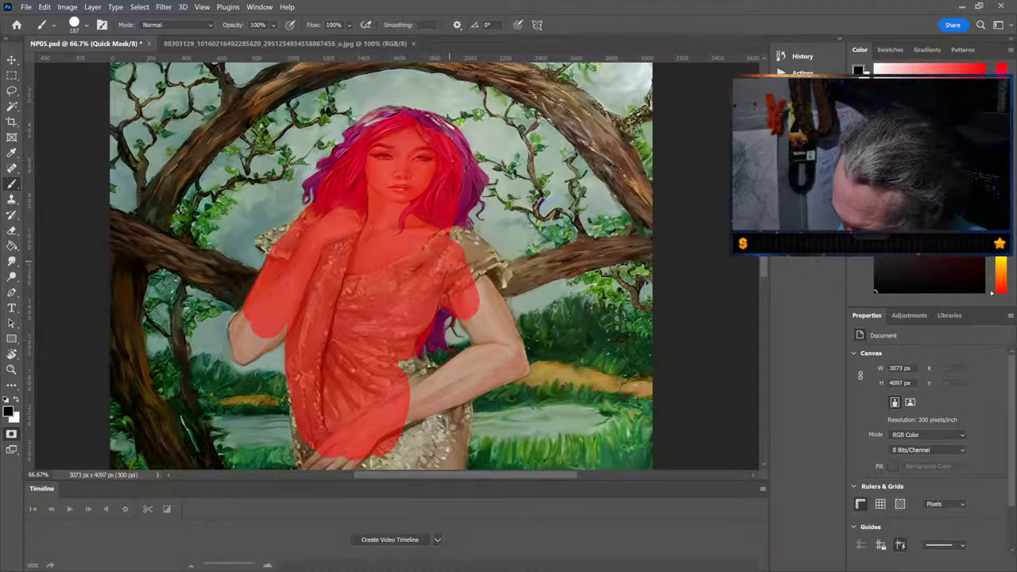
mouse_move(469, 238)
left_mouse_down()
mouse_move(477, 314)
mouse_move(499, 356)
mouse_move(465, 242)
mouse_move(486, 366)
mouse_move(457, 375)
mouse_move(417, 414)
mouse_move(509, 368)
left_mouse_up()
left_click_drag(405, 377, 433, 356)
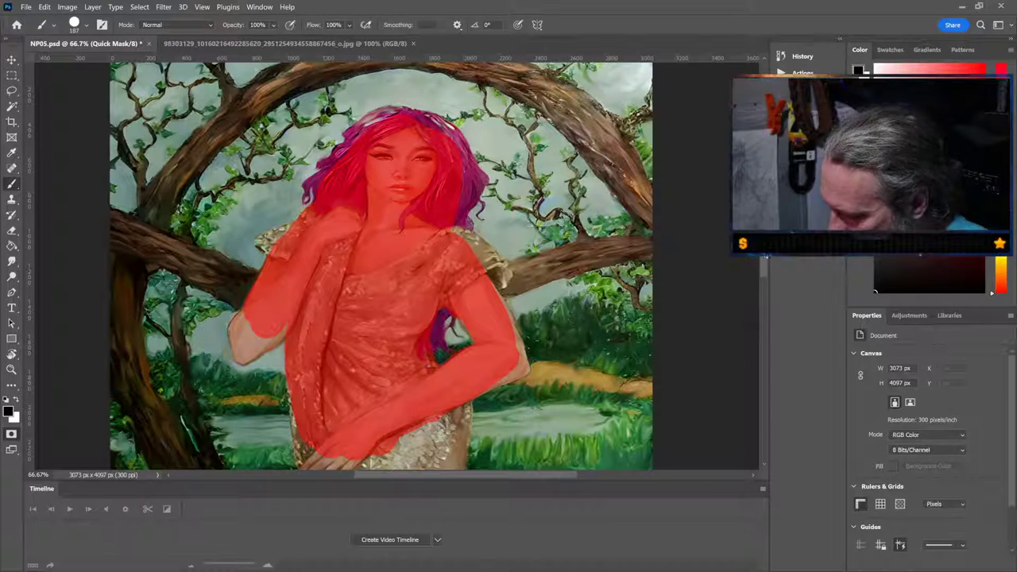
Paint the mask over the resting hand, the skirt down to its hem, and the bare leg with the 187 px brush
left_click_drag(766, 254, 766, 308)
left_click_drag(390, 238, 354, 318)
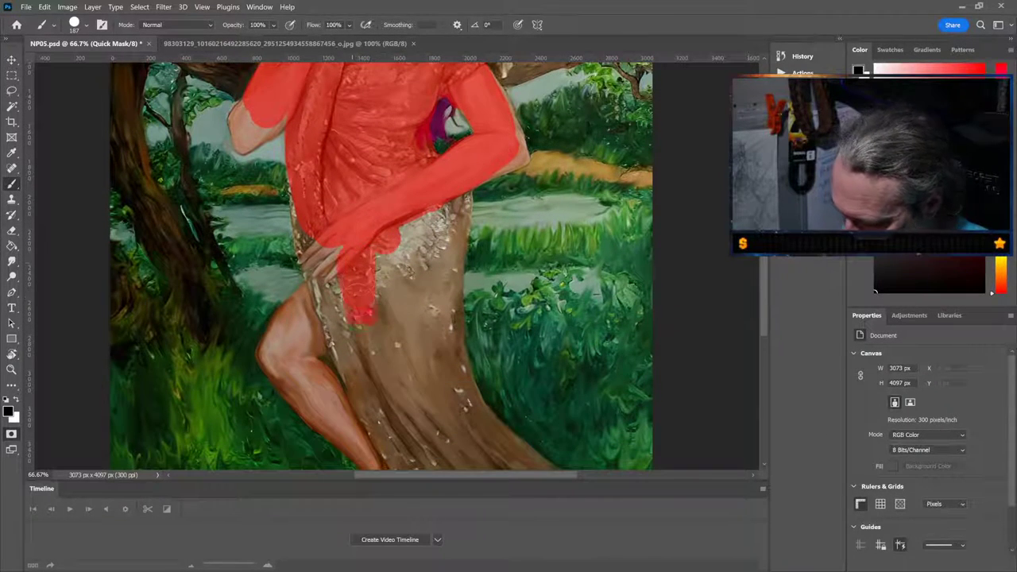
mouse_move(334, 251)
left_mouse_down()
mouse_move(338, 310)
mouse_move(314, 266)
mouse_move(312, 286)
mouse_move(346, 318)
left_mouse_up()
mouse_move(274, 351)
left_mouse_down()
mouse_move(298, 318)
mouse_move(318, 345)
mouse_move(334, 341)
mouse_move(429, 453)
mouse_move(398, 206)
mouse_move(425, 373)
mouse_move(441, 222)
mouse_move(425, 378)
mouse_move(457, 224)
mouse_move(429, 390)
mouse_move(465, 334)
mouse_move(428, 404)
mouse_move(445, 273)
mouse_move(498, 413)
left_mouse_up()
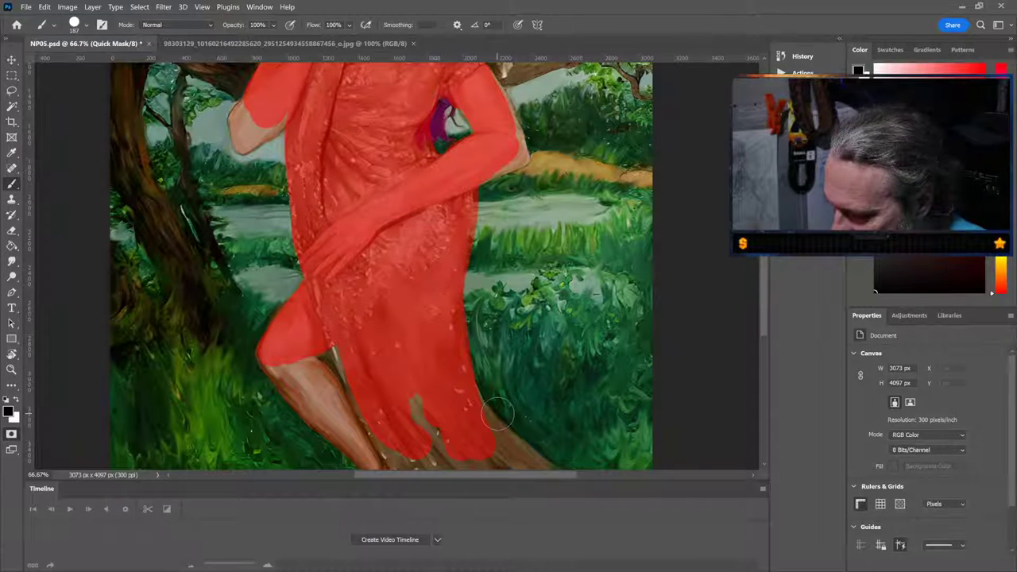
scroll(497, 413, "down", 5)
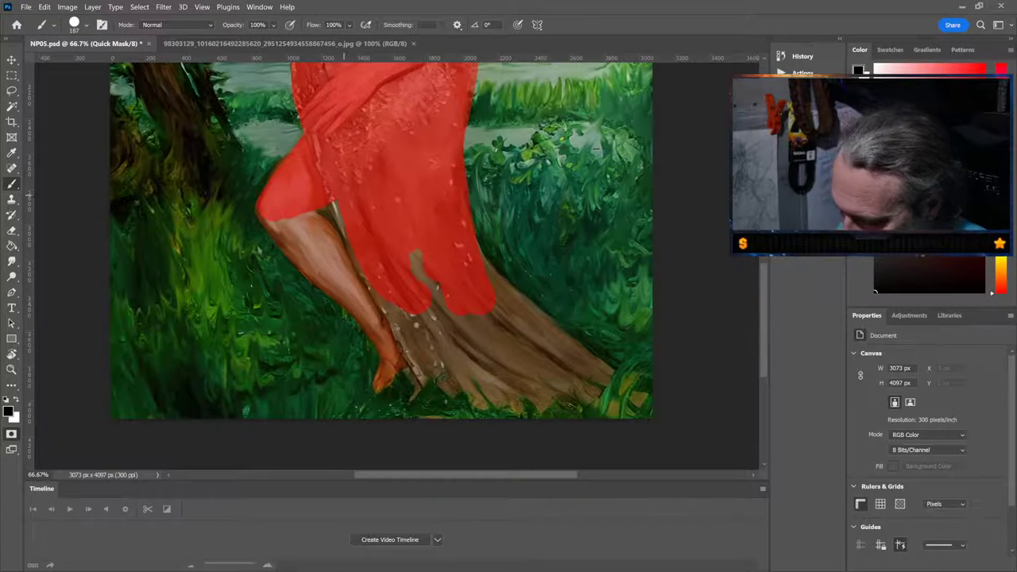
mouse_move(274, 215)
left_mouse_down()
mouse_move(309, 256)
mouse_move(288, 219)
mouse_move(334, 260)
mouse_move(297, 214)
mouse_move(356, 283)
mouse_move(358, 302)
mouse_move(400, 339)
mouse_move(392, 359)
mouse_move(400, 298)
mouse_move(445, 378)
mouse_move(485, 386)
mouse_move(469, 336)
mouse_move(510, 365)
mouse_move(483, 324)
mouse_move(487, 288)
mouse_move(505, 285)
mouse_move(479, 271)
mouse_move(622, 406)
left_mouse_up()
Fill the mask gaps at the raised arm's elbow and along the crown of the hair
left_click_drag(763, 338, 765, 226)
mouse_move(242, 290)
left_mouse_down()
mouse_move(258, 314)
mouse_move(280, 310)
left_mouse_up()
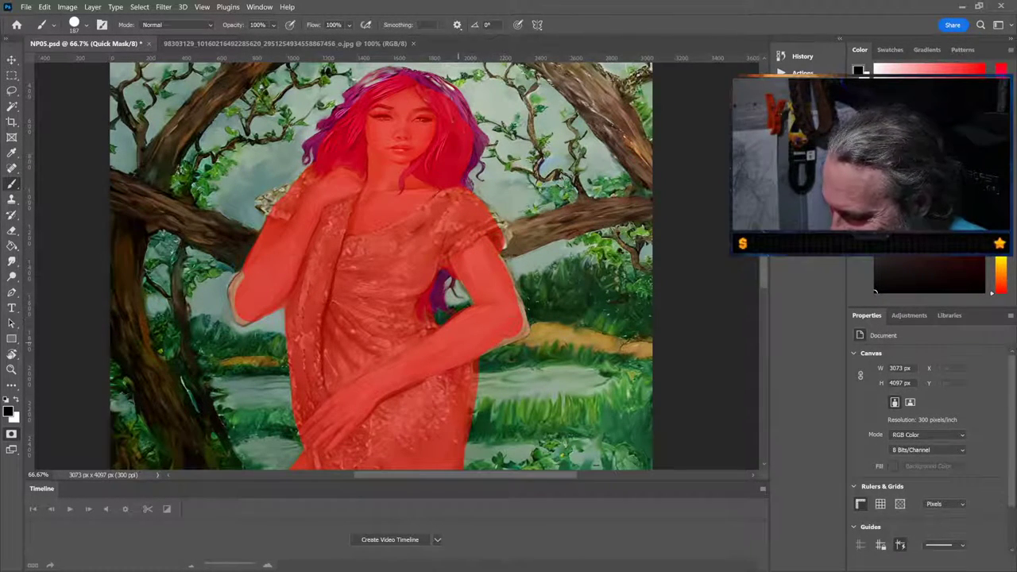
scroll(762, 265, "up", 3)
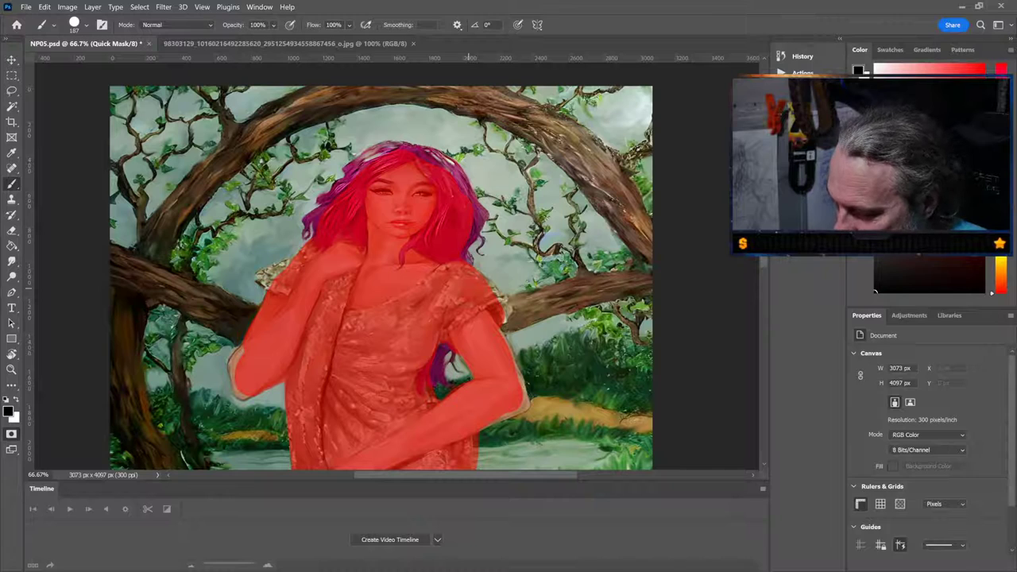
left_click_drag(399, 146, 366, 162)
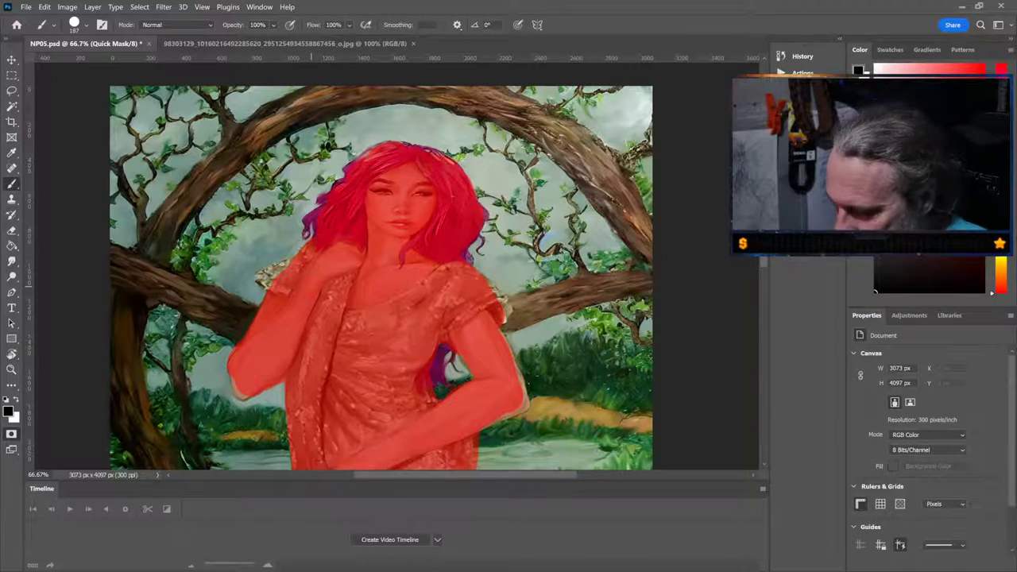
At 200% magnification, mask the outer edges of the hair on the crown and both sides with a 37 px brush
scroll(382, 318, "up", 3)
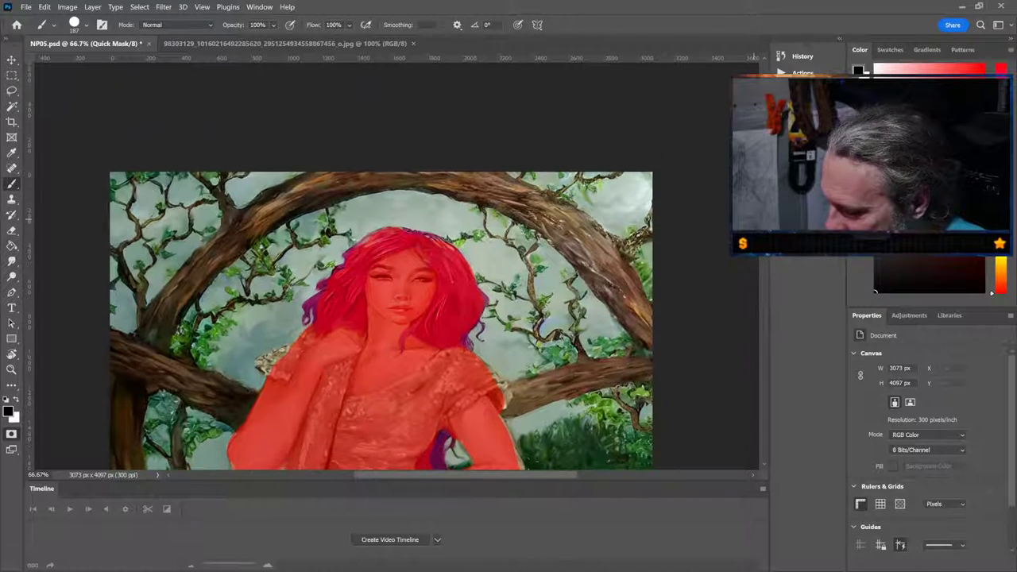
key("ctrl+plus")
key("ctrl+plus")
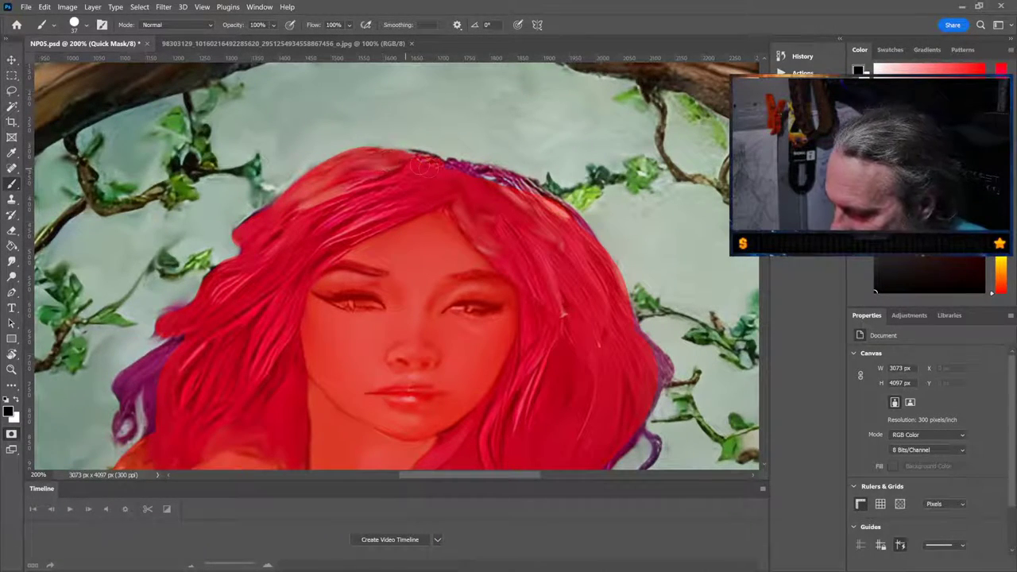
mouse_move(445, 168)
left_mouse_down()
mouse_move(503, 179)
mouse_move(588, 226)
left_mouse_up()
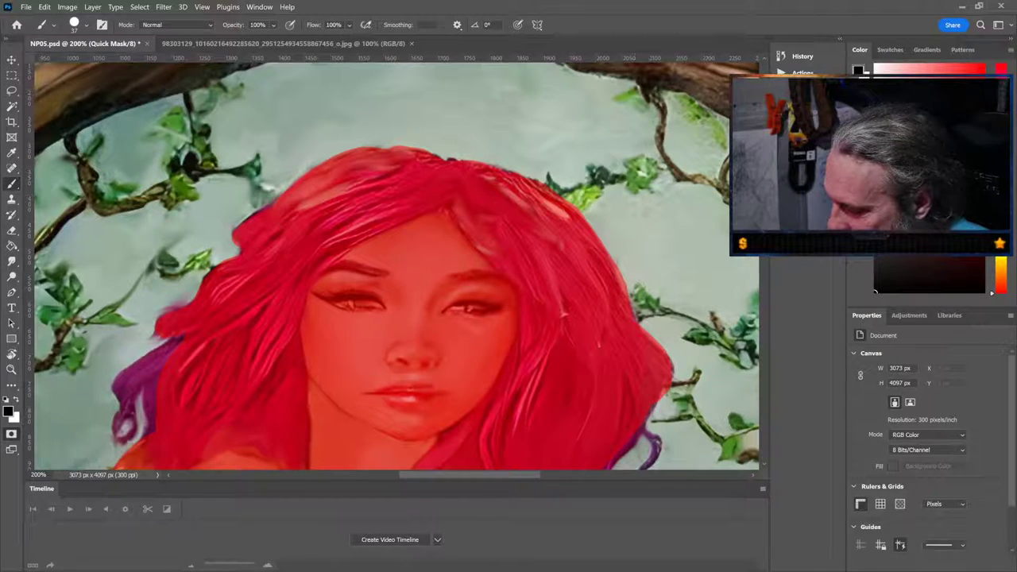
scroll(398, 262, "down", 5)
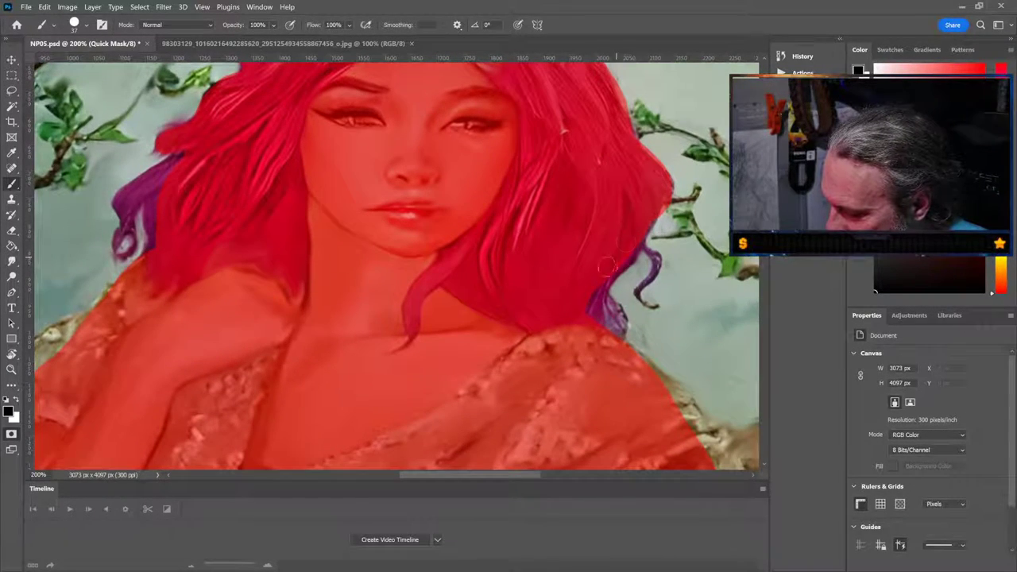
mouse_move(608, 256)
left_mouse_down()
mouse_move(596, 306)
mouse_move(600, 290)
left_mouse_up()
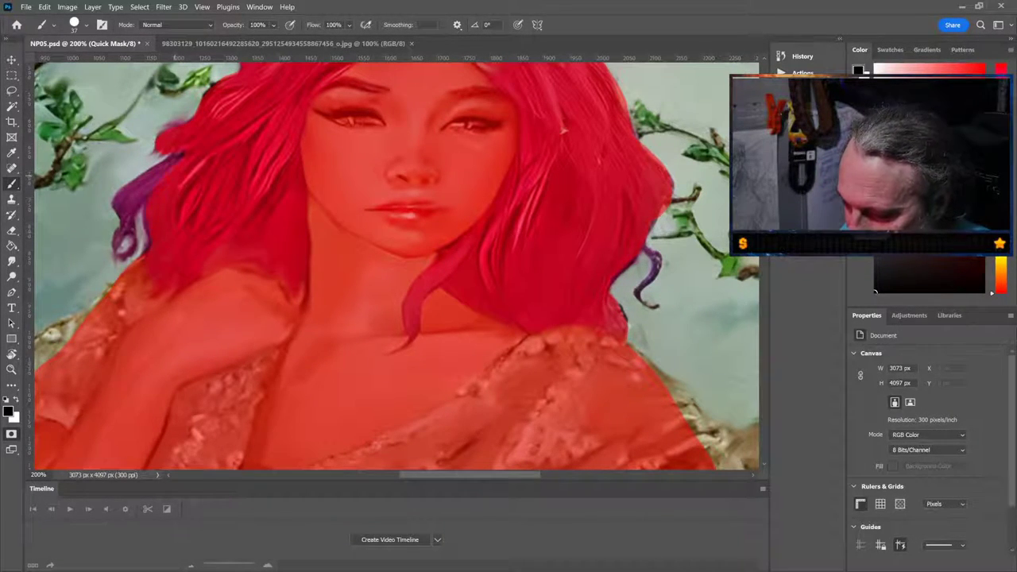
left_click_drag(211, 151, 150, 188)
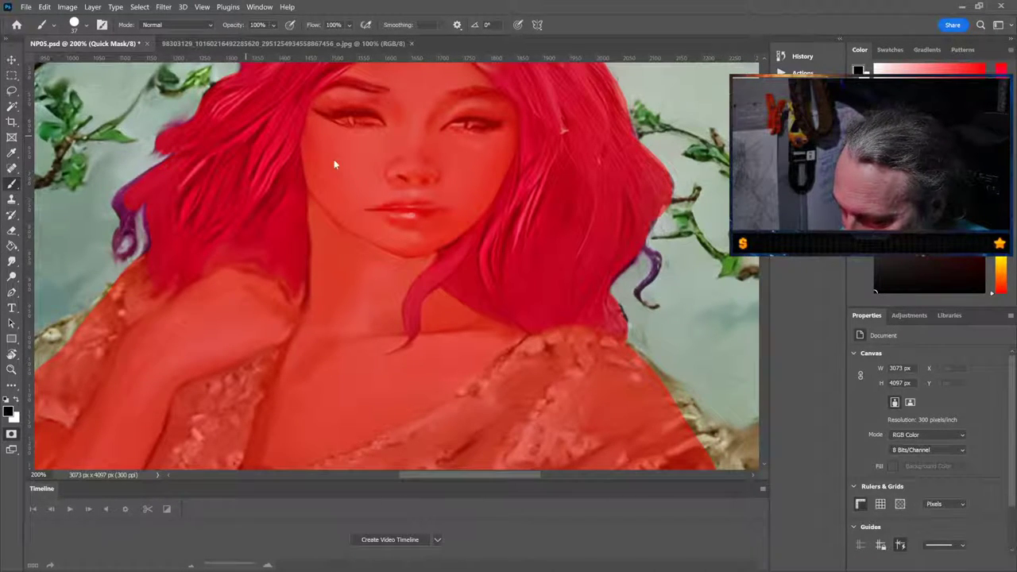
Reduce the brush to 14 px and mask the thin curls at the hair tips on both sides
key("bracketleft")
key("bracketleft")
mouse_move(131, 210)
left_mouse_down()
mouse_move(138, 184)
mouse_move(126, 240)
left_mouse_up()
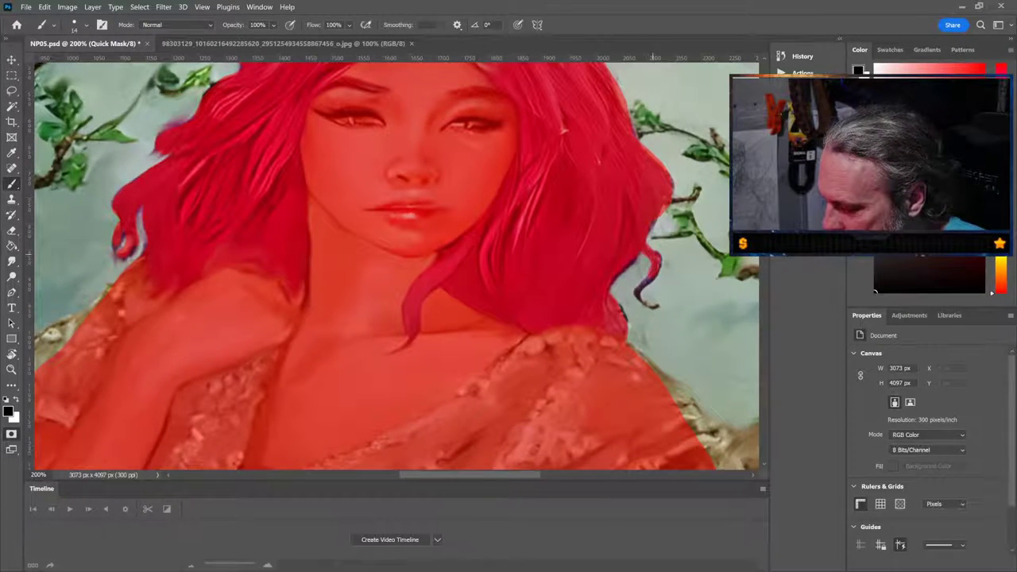
mouse_move(650, 268)
left_mouse_down()
mouse_move(645, 292)
mouse_move(661, 308)
left_mouse_up()
Mask the purple hair and its thin curl in the gap between the torso and the bent arm
scroll(397, 267, "down", 4)
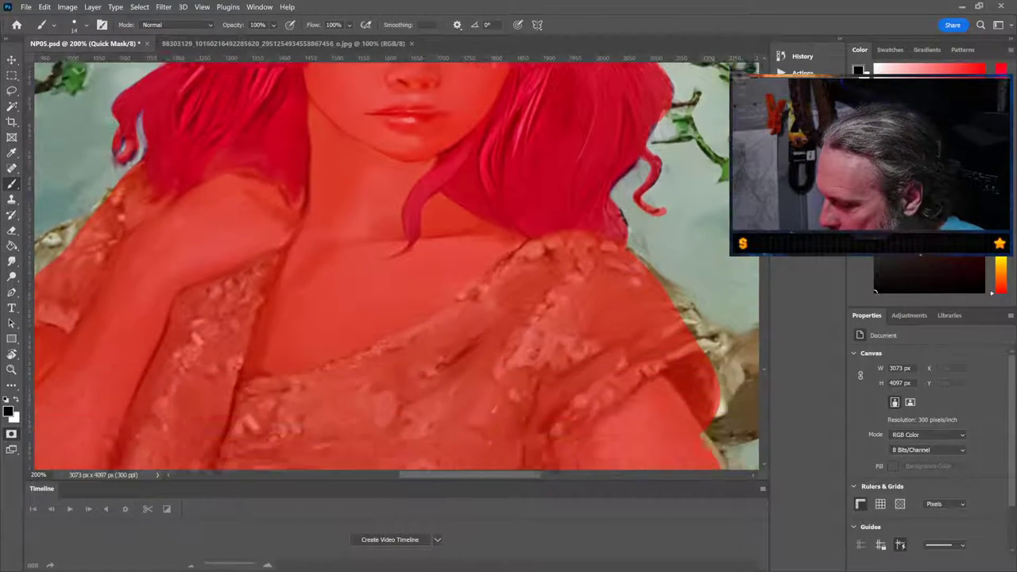
scroll(398, 266, "up", 5)
scroll(397, 266, "up", 2)
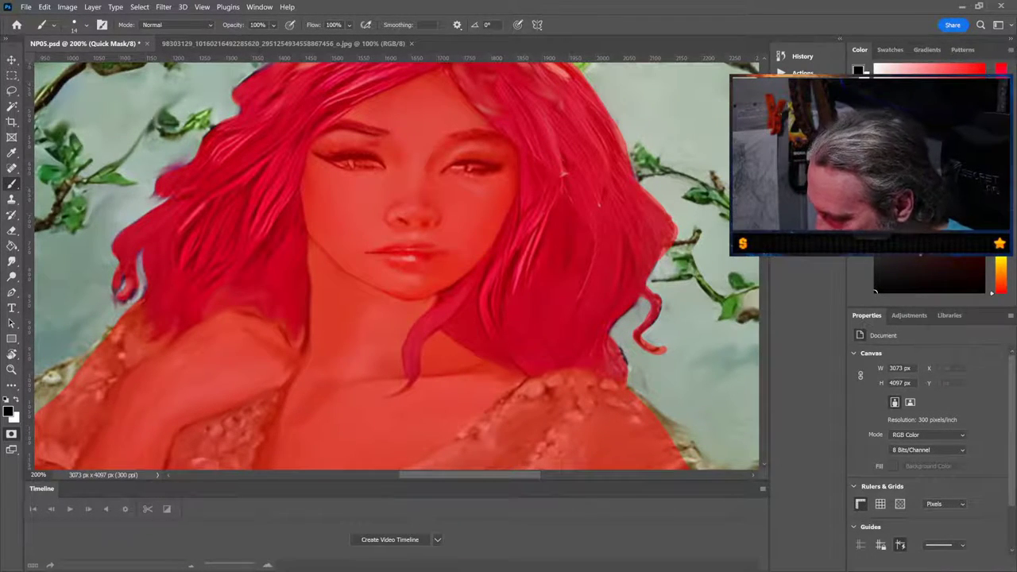
scroll(398, 266, "down", 3)
scroll(398, 266, "up", 6)
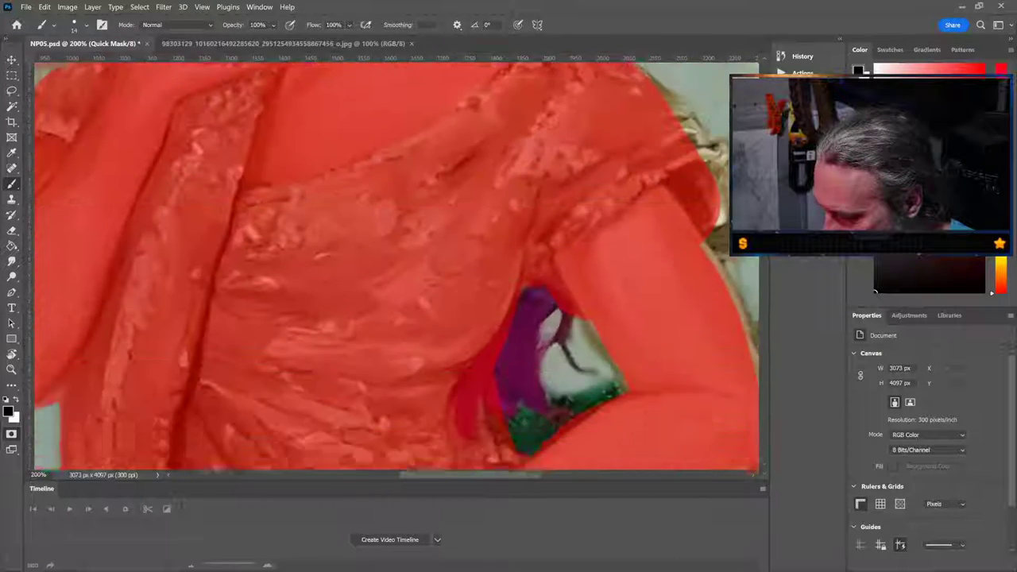
scroll(397, 266, "down", 2)
left_click_drag(493, 287, 504, 258)
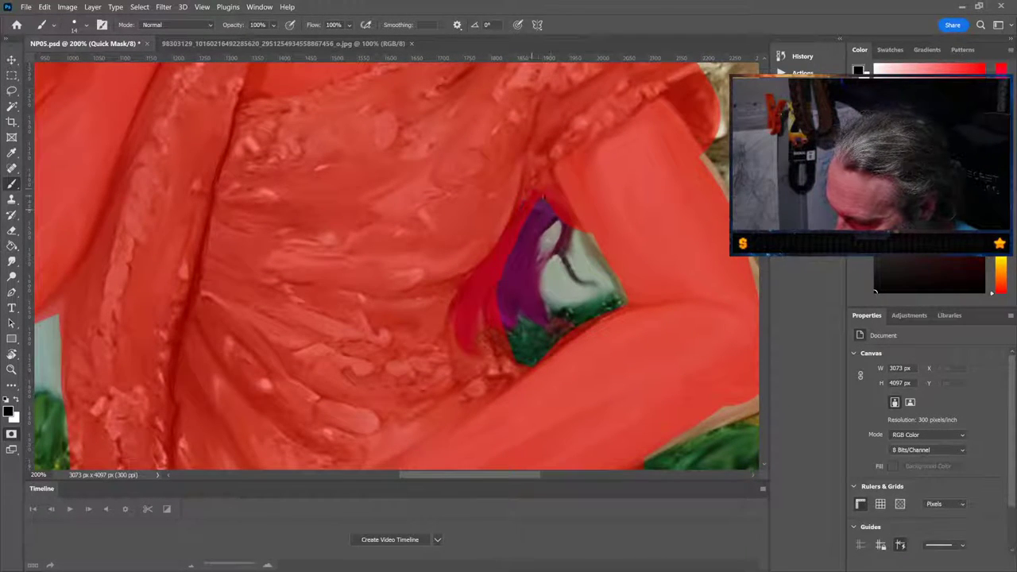
mouse_move(543, 197)
left_mouse_down()
mouse_move(520, 250)
mouse_move(532, 208)
mouse_move(515, 237)
left_mouse_up()
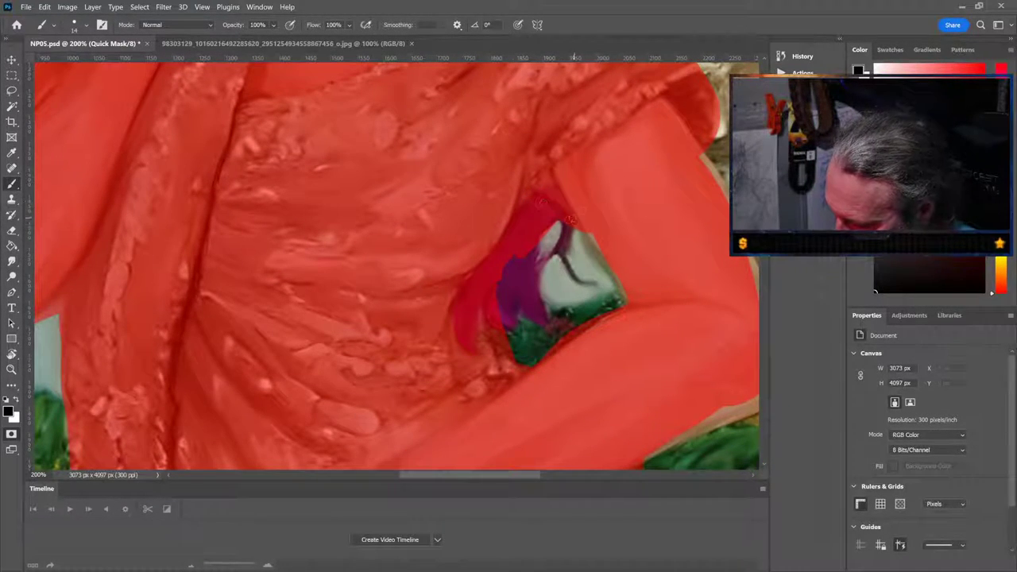
mouse_move(570, 220)
left_mouse_down()
mouse_move(529, 295)
mouse_move(518, 261)
mouse_move(499, 303)
mouse_move(516, 263)
mouse_move(513, 314)
mouse_move(537, 294)
mouse_move(519, 292)
left_mouse_up()
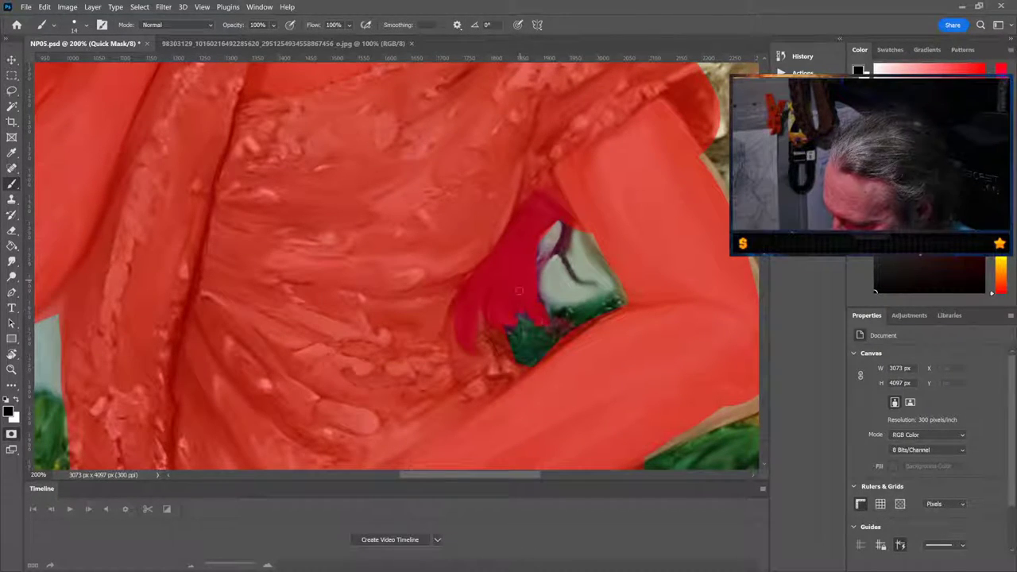
mouse_move(568, 221)
left_mouse_down()
mouse_move(590, 285)
mouse_move(574, 205)
left_mouse_up()
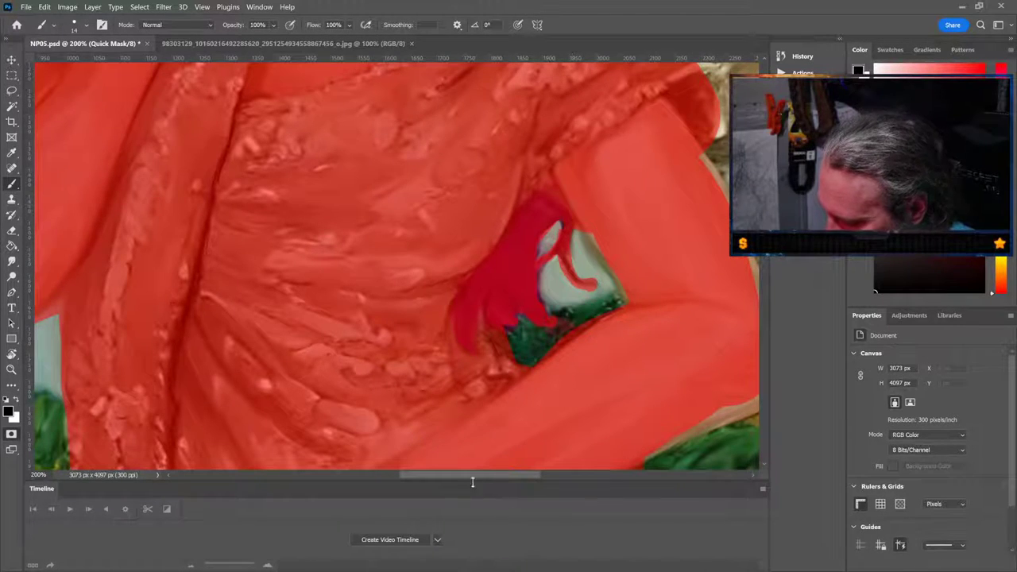
Refine the mask along the bent arm's outer edge, filling the elbow and the underside of the forearm
left_click_drag(472, 480, 534, 477)
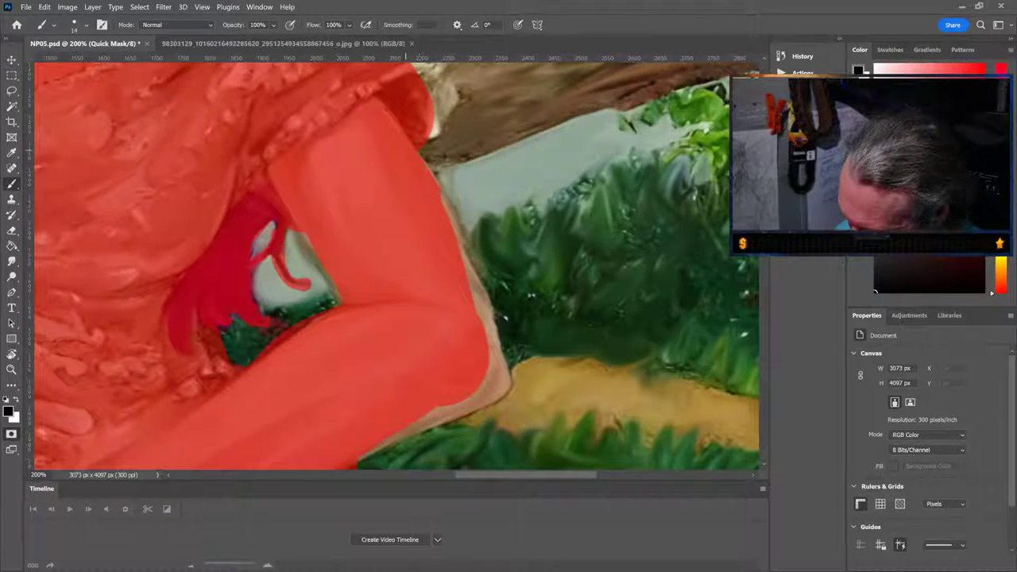
mouse_move(442, 194)
left_mouse_down()
mouse_move(494, 340)
mouse_move(475, 301)
left_mouse_up()
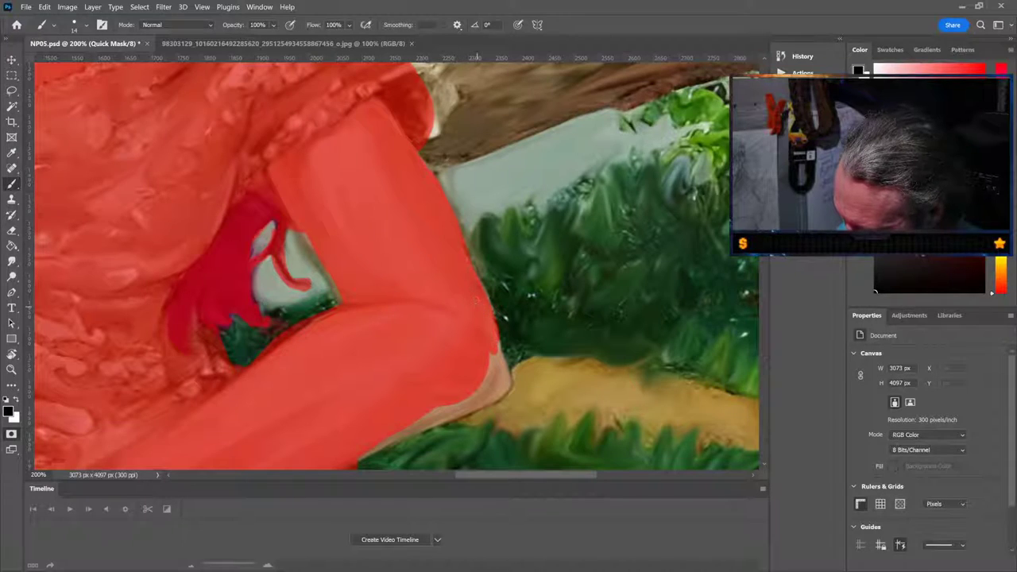
left_click_drag(369, 451, 481, 393)
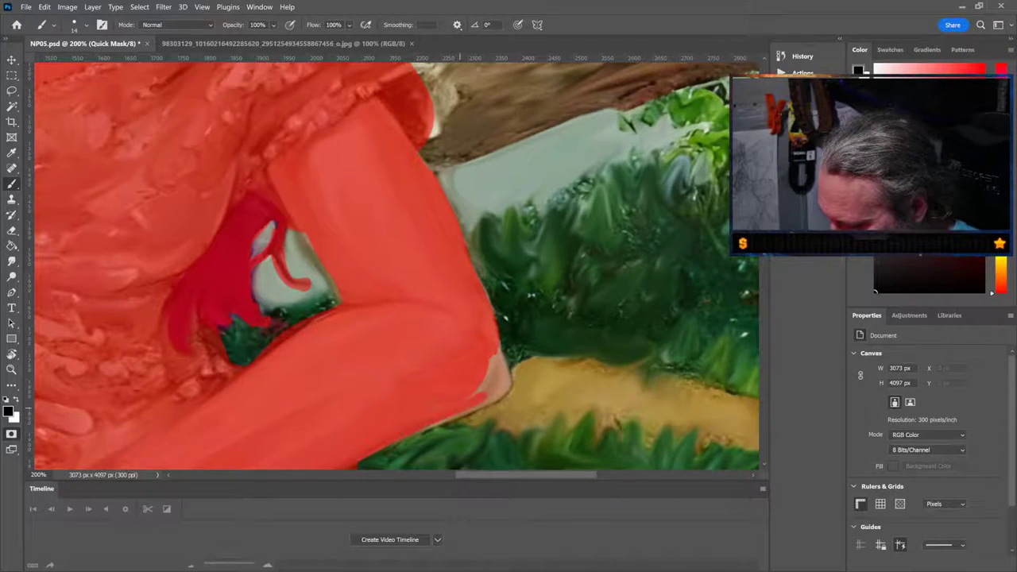
mouse_move(422, 430)
left_mouse_down()
mouse_move(489, 393)
mouse_move(485, 361)
mouse_move(494, 357)
mouse_move(504, 391)
left_mouse_up()
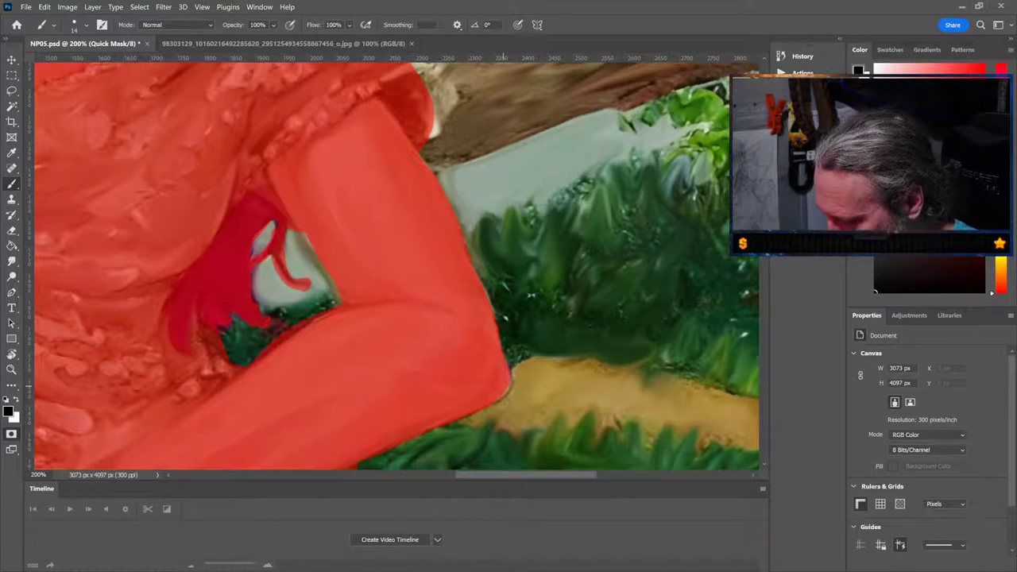
Mask the bent arm's inner edge, the ruffled sleeve cuff above it and the shoulder's outer edge
scroll(497, 286, "up", 3)
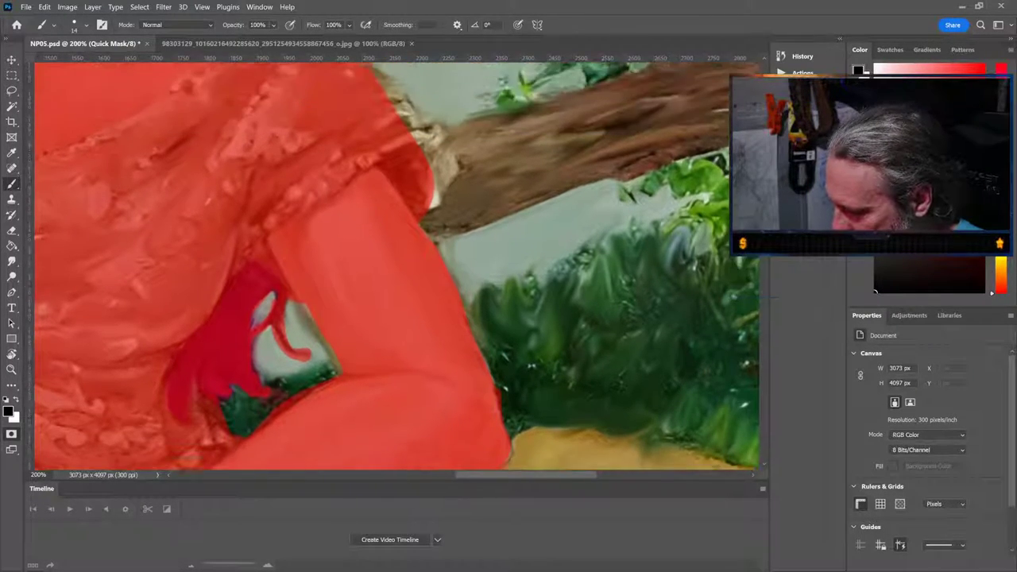
left_click_drag(306, 292, 334, 354)
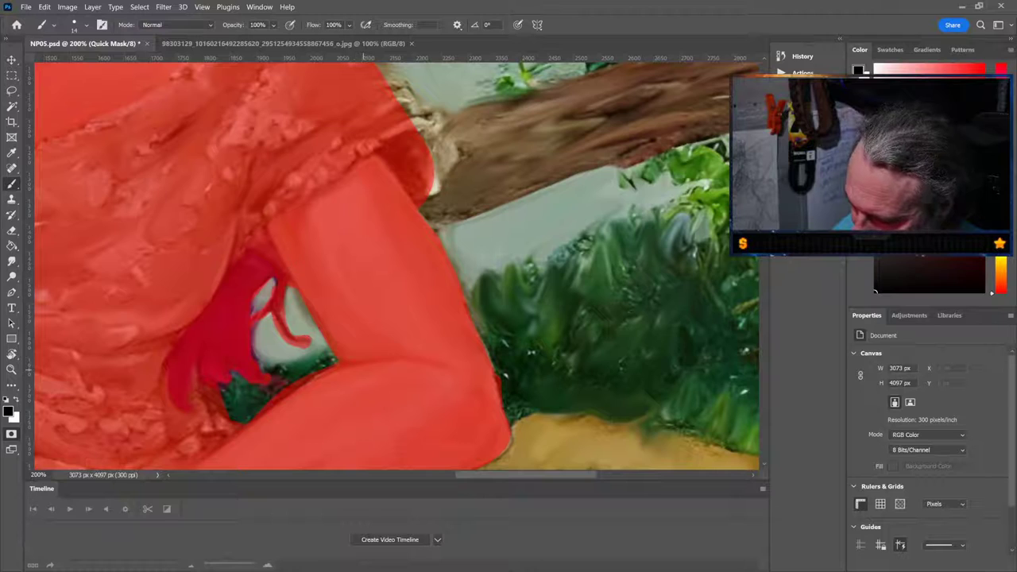
mouse_move(437, 173)
left_mouse_down()
mouse_move(419, 119)
mouse_move(437, 167)
mouse_move(440, 131)
left_mouse_up()
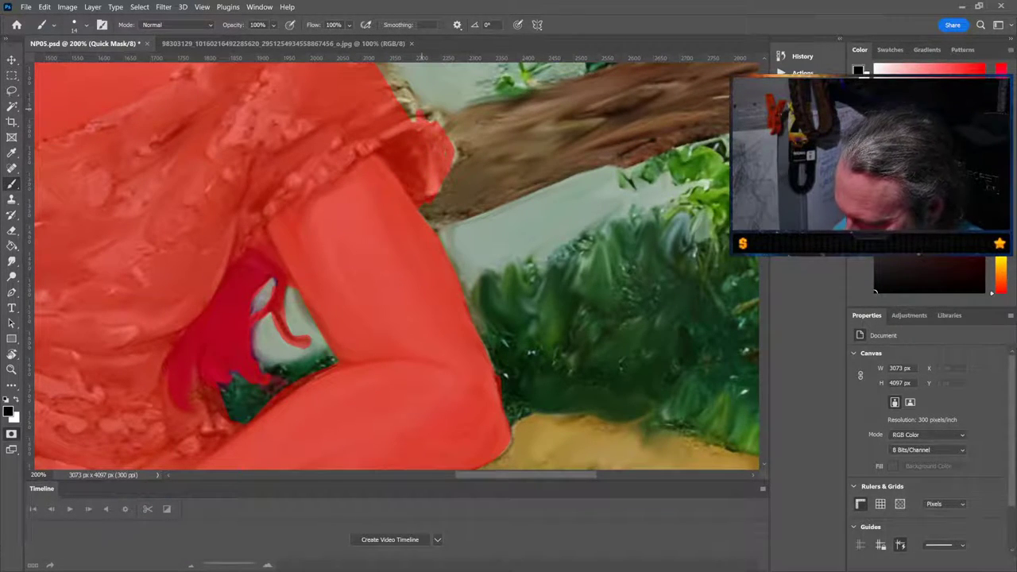
scroll(398, 262, "up", 5)
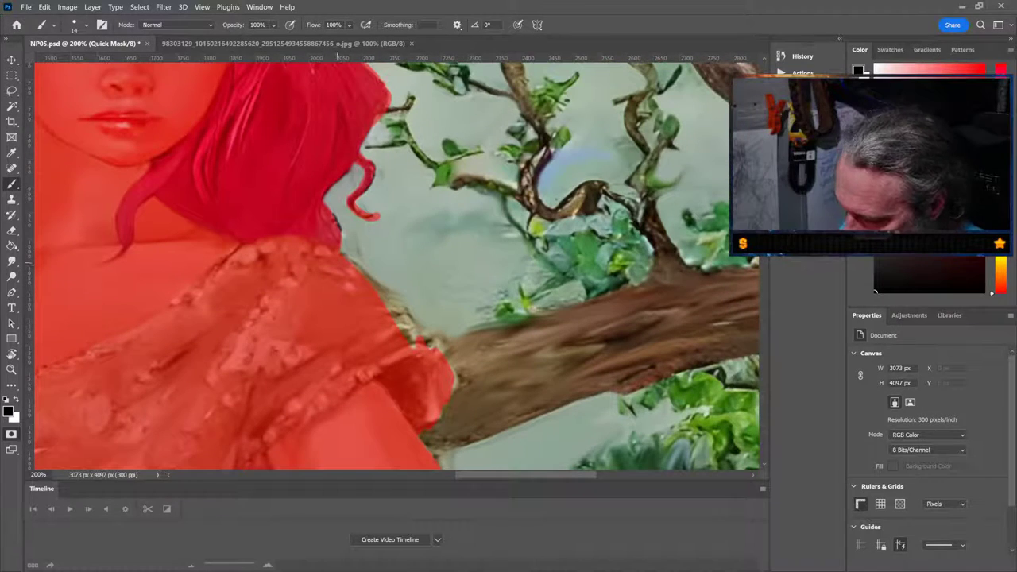
left_click_drag(356, 266, 414, 346)
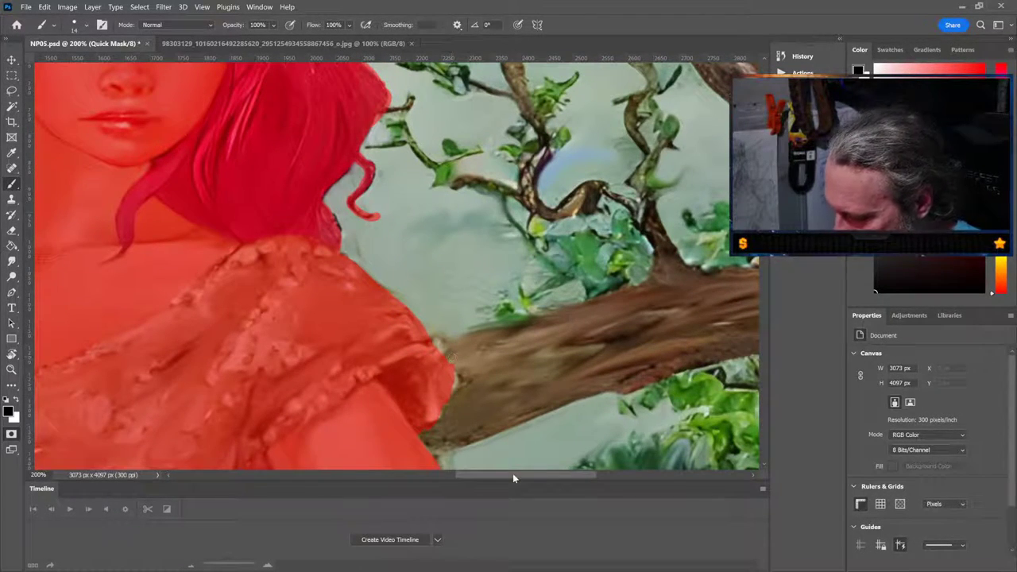
Paint the mask over the uncovered ruffled sleeve behind the raised arm, following its outline and filling its interior
left_click_drag(513, 473, 400, 474)
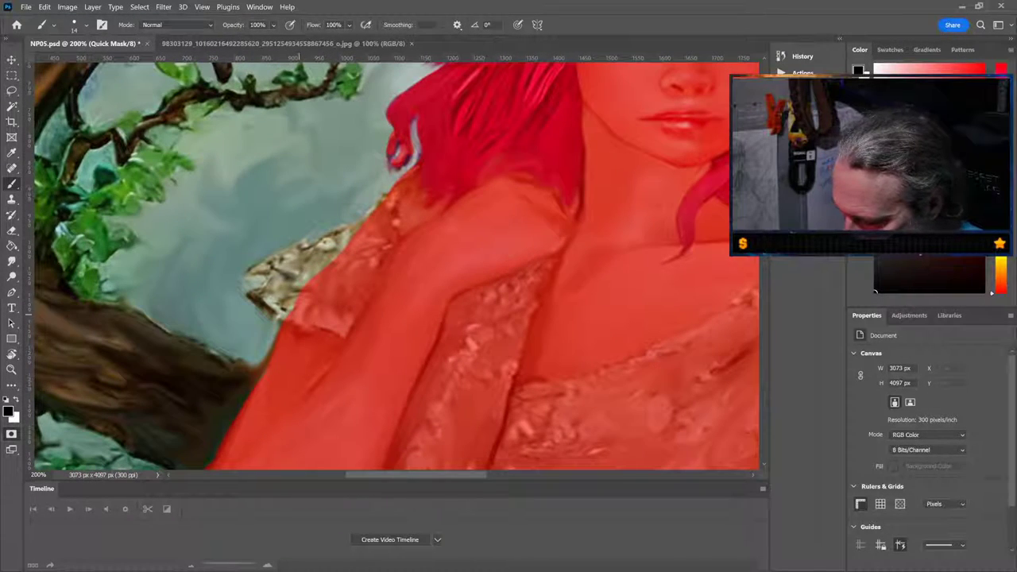
mouse_move(274, 300)
left_mouse_down()
mouse_move(249, 290)
mouse_move(282, 299)
mouse_move(292, 279)
mouse_move(251, 271)
mouse_move(350, 238)
left_mouse_up()
left_click_drag(270, 261, 318, 246)
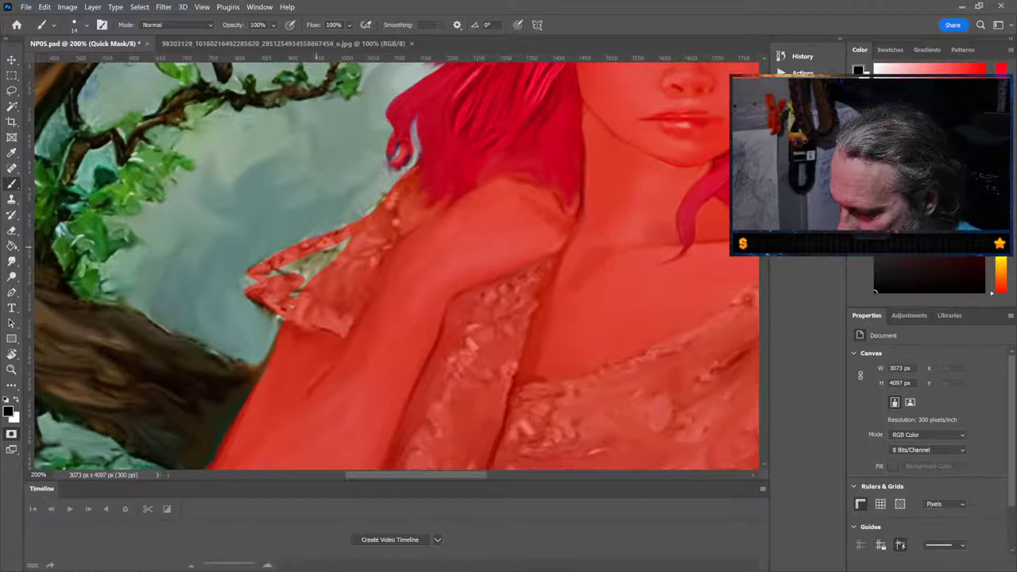
left_click_drag(271, 270, 348, 244)
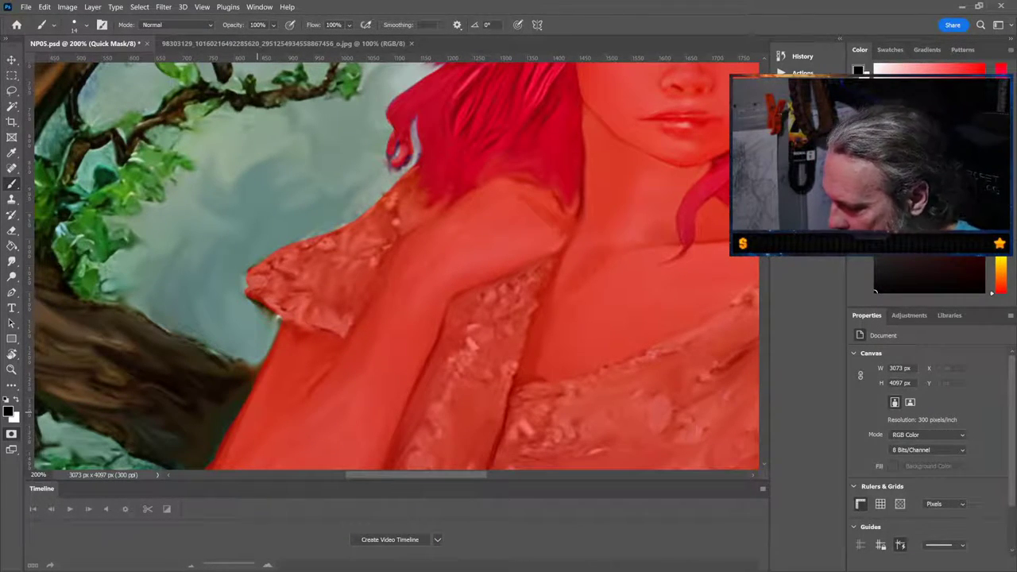
Paint the mask over the uncovered tip of the raised arm's elbow and over the toes and ragged dress hem beside them
scroll(397, 267, "down", 10)
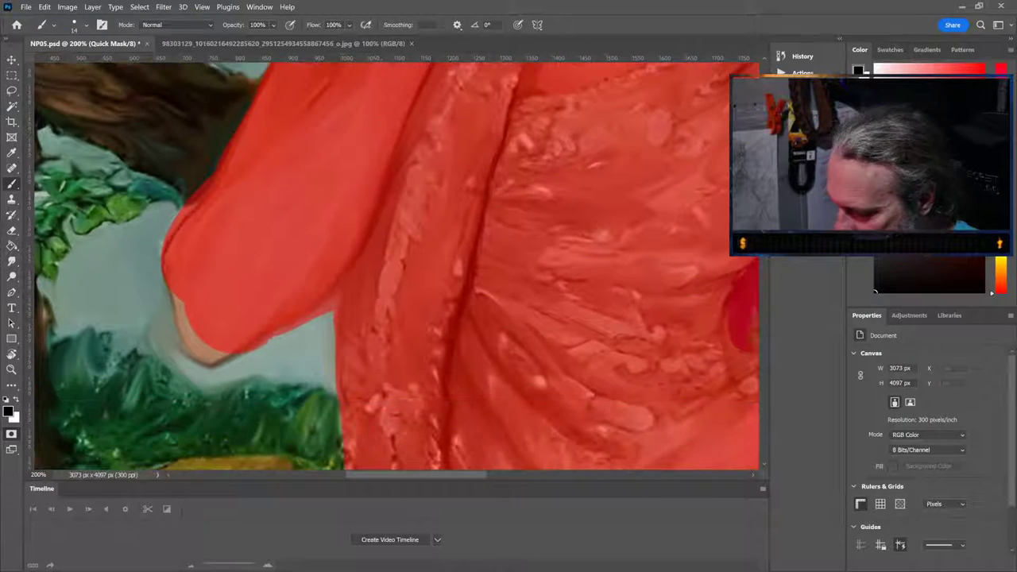
mouse_move(175, 282)
left_mouse_down()
mouse_move(196, 344)
mouse_move(189, 313)
mouse_move(203, 344)
mouse_move(208, 320)
mouse_move(211, 352)
left_mouse_up()
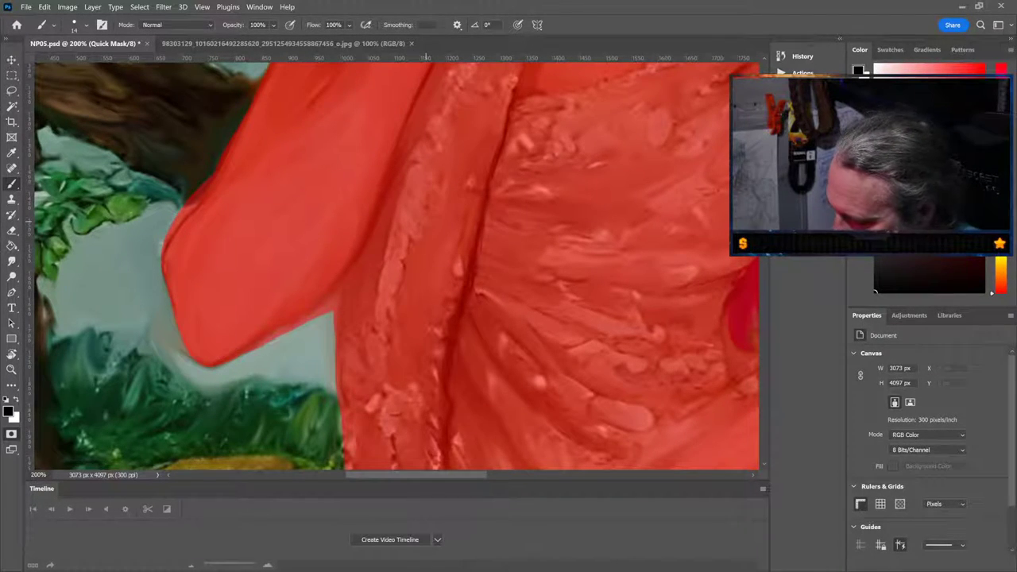
left_click_drag(770, 222, 769, 361)
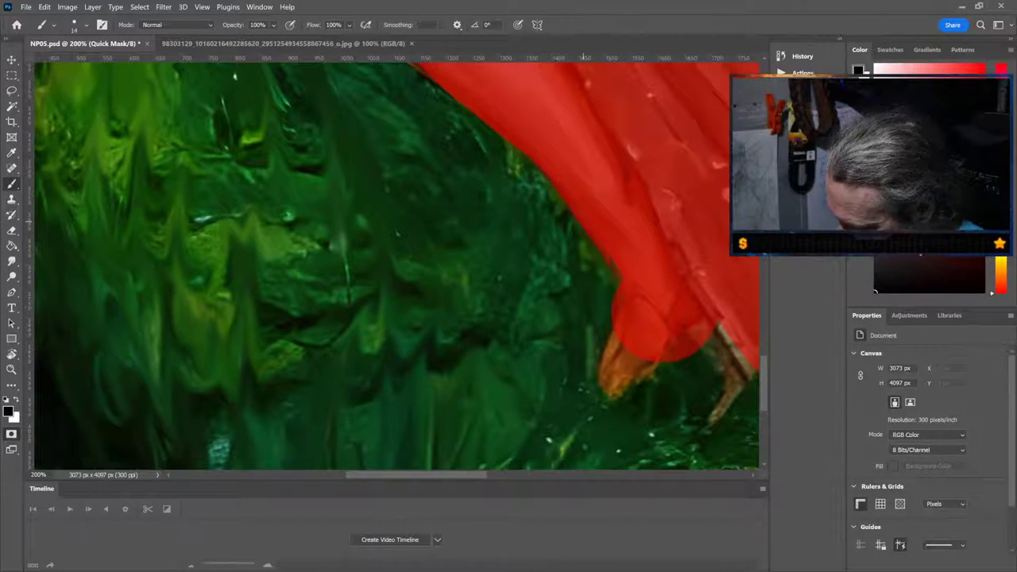
left_click_drag(600, 396, 616, 338)
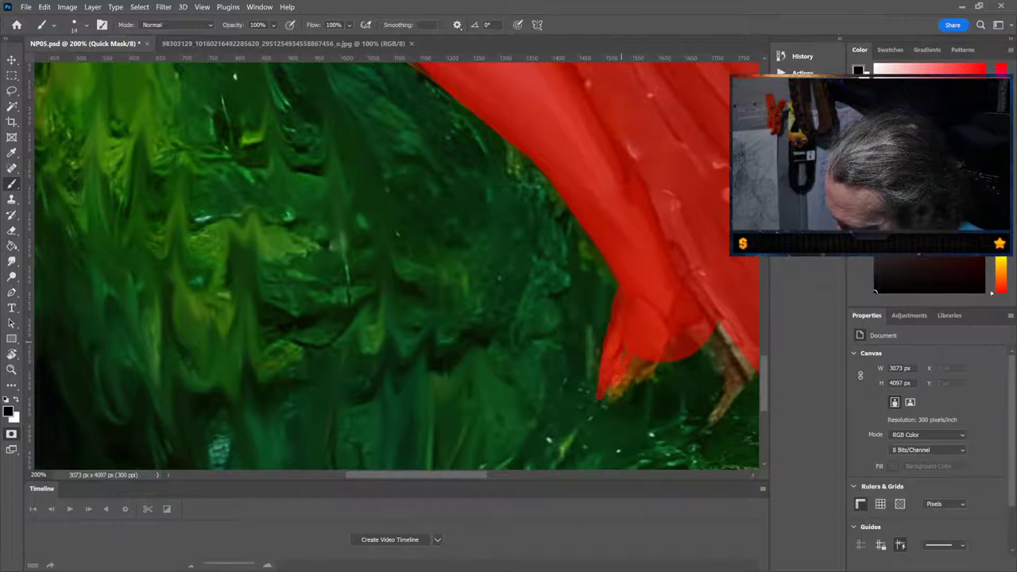
mouse_move(723, 281)
left_mouse_down()
mouse_move(722, 345)
mouse_move(735, 378)
left_mouse_up()
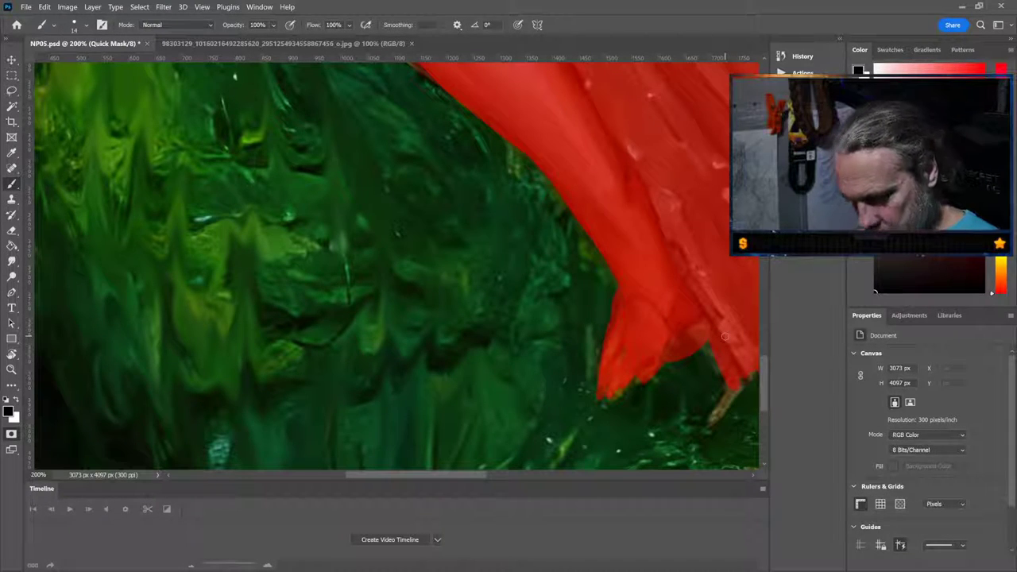
Examine the mask over the whole figure and along the hair's edges for uncovered spots
key("ctrl+minus")
key("ctrl+minus")
key("ctrl+minus")
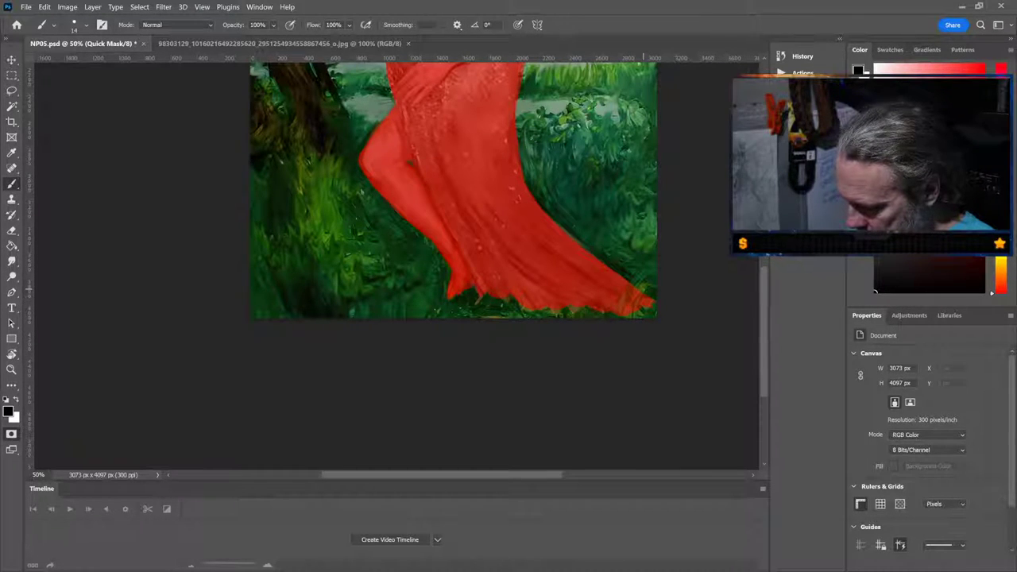
scroll(766, 311, "up", 10)
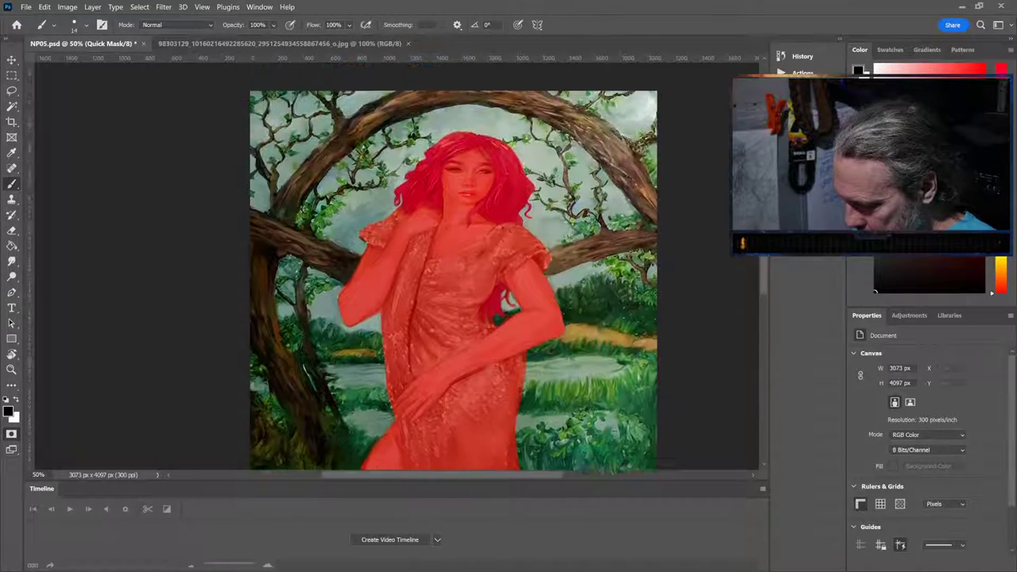
scroll(453, 266, "down", 2)
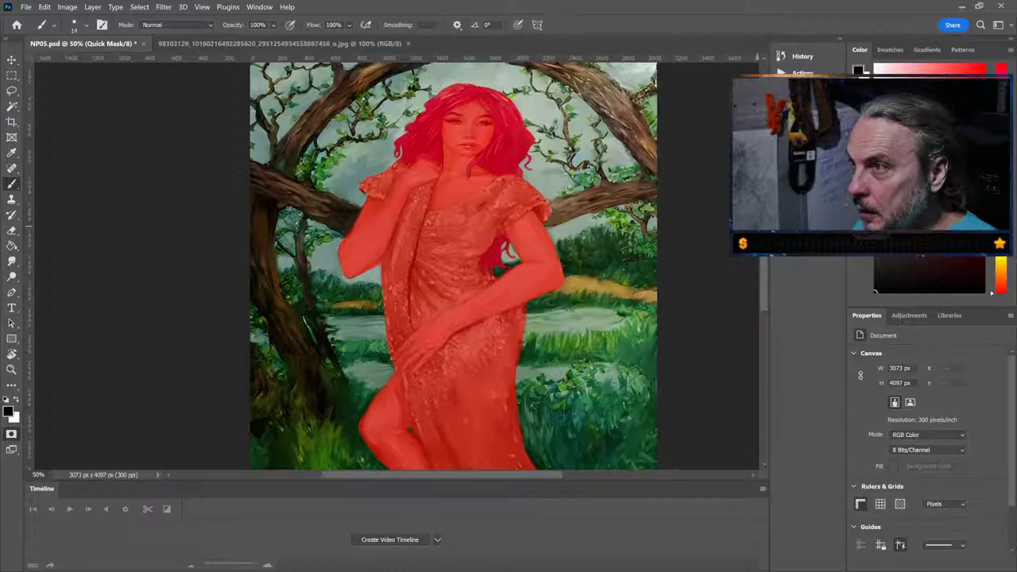
scroll(453, 266, "up", 5)
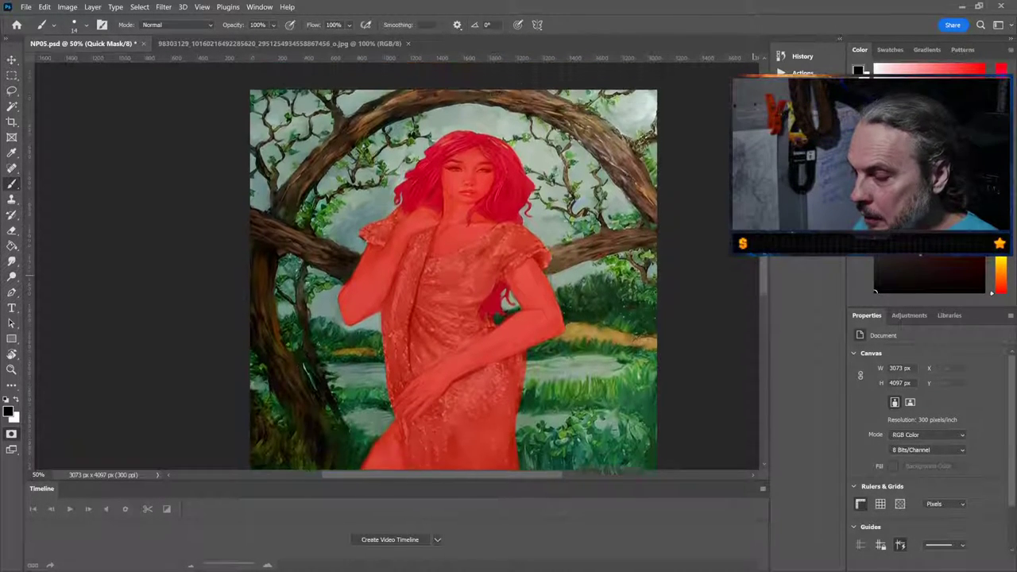
scroll(453, 267, "up", 2)
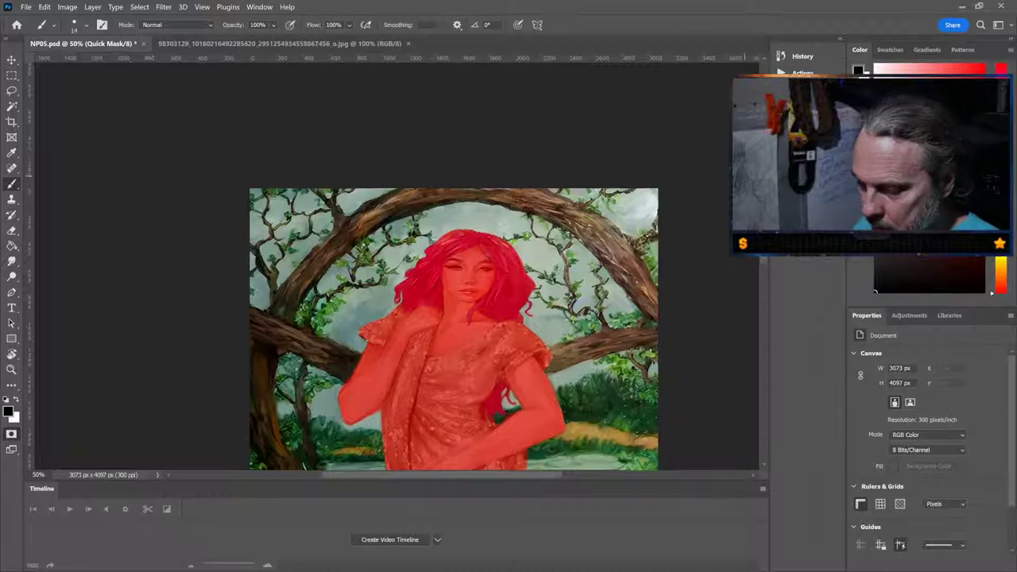
key("ctrl+plus")
key("ctrl+plus")
key("ctrl+plus")
key("ctrl+plus")
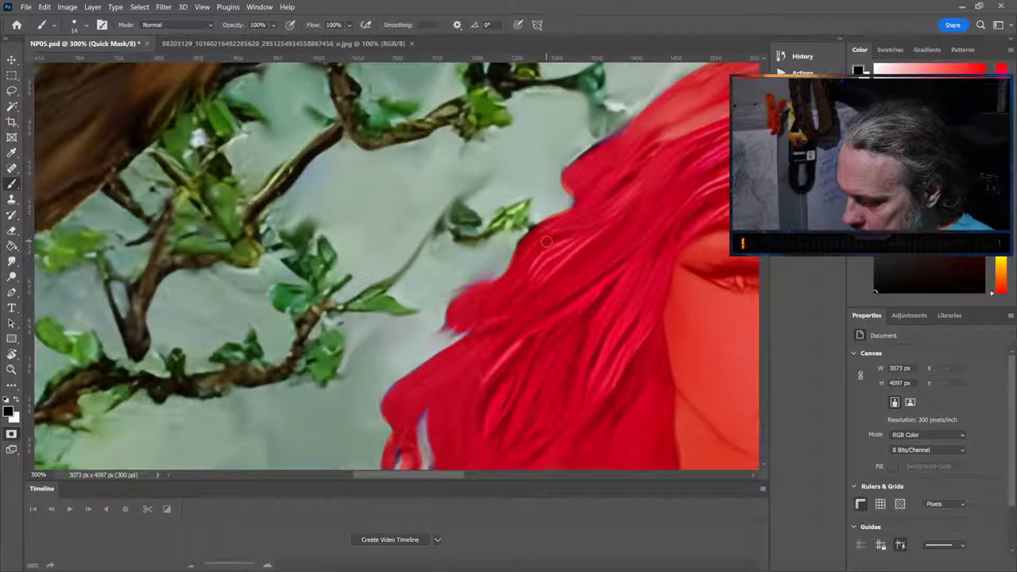
left_click_drag(427, 475, 460, 476)
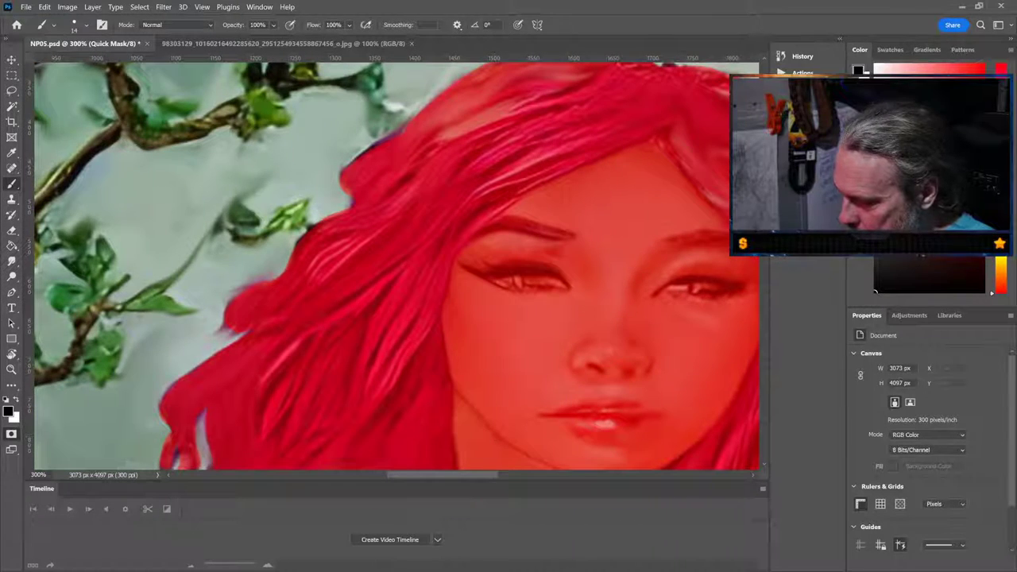
scroll(396, 268, "up", 4)
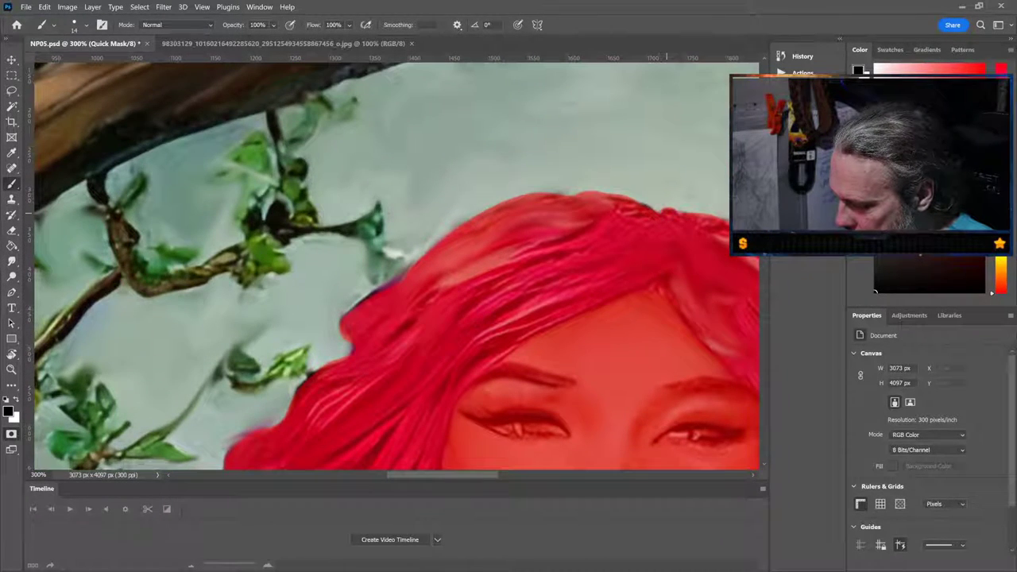
key("ctrl+minus")
key("ctrl+minus")
key("ctrl+minus")
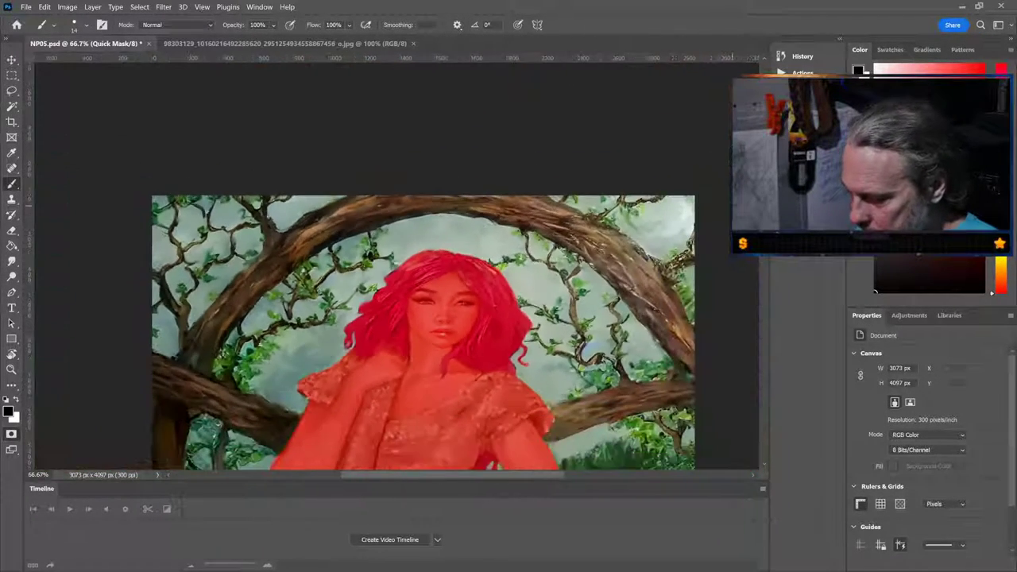
scroll(423, 302, "down", 4)
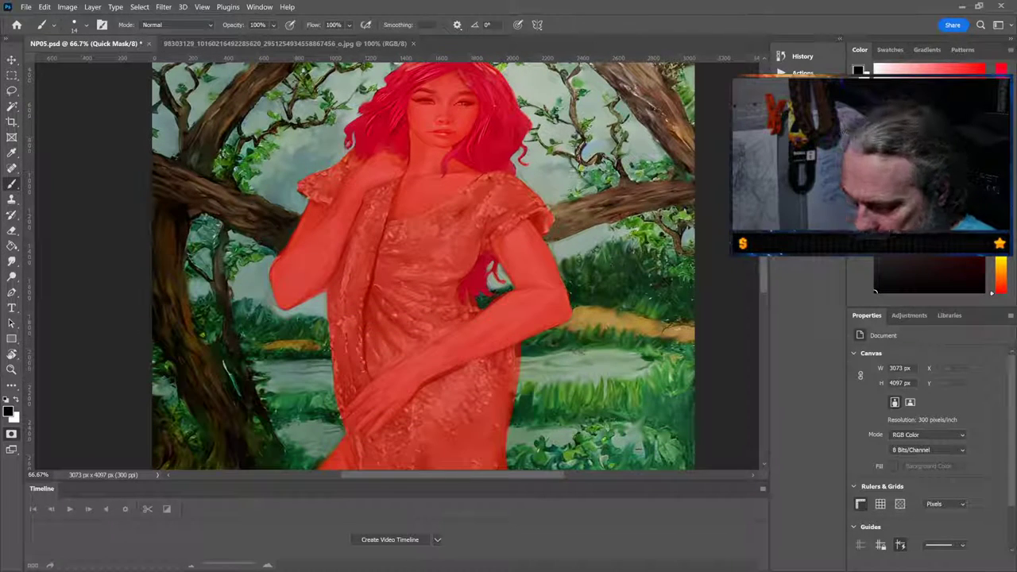
Exit Quick Mask mode to turn the mask into a selection, and convert the Background into the regular layer Layer 0
left_click(11, 436)
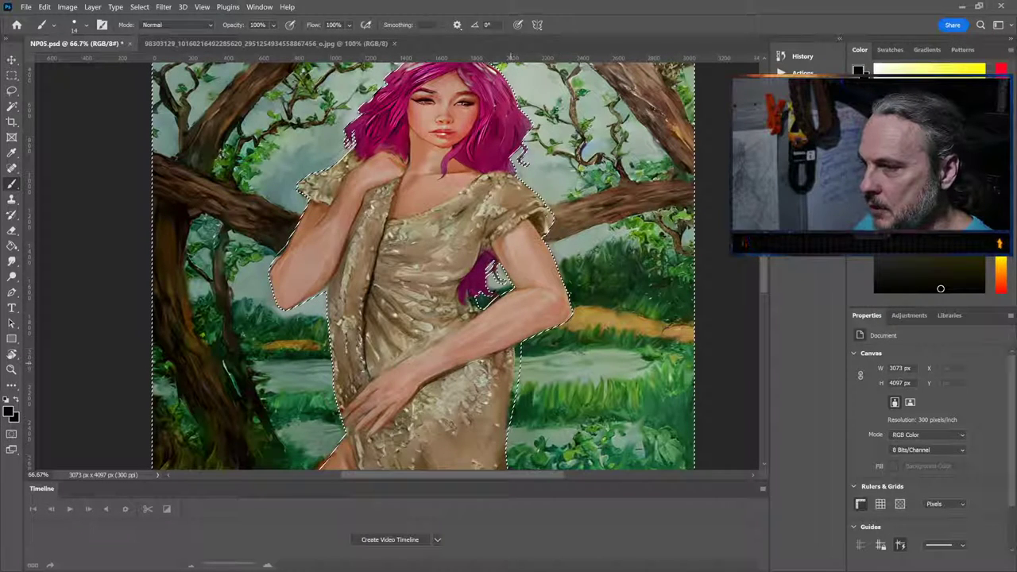
scroll(424, 266, "down", 6)
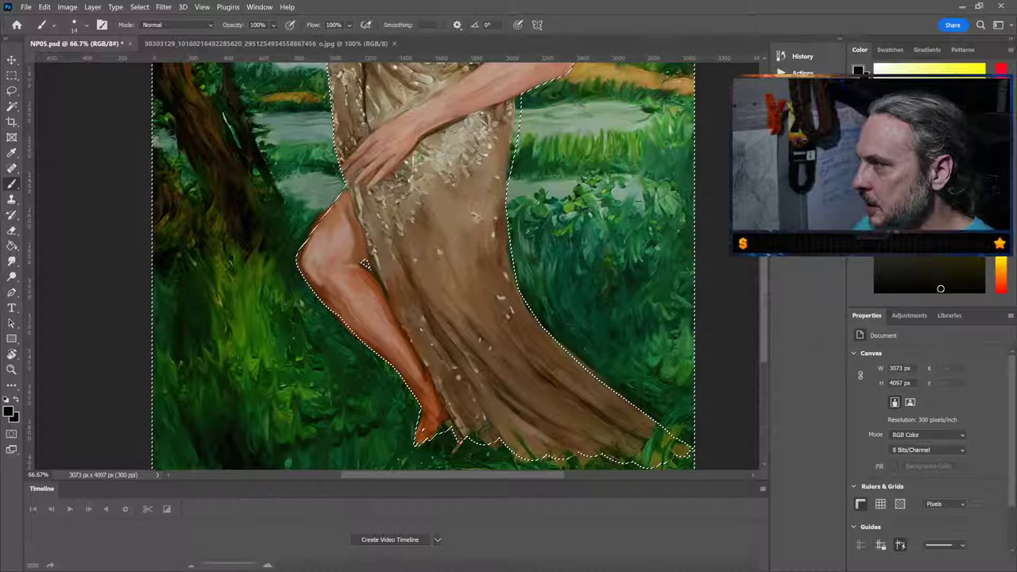
key("alt+period")
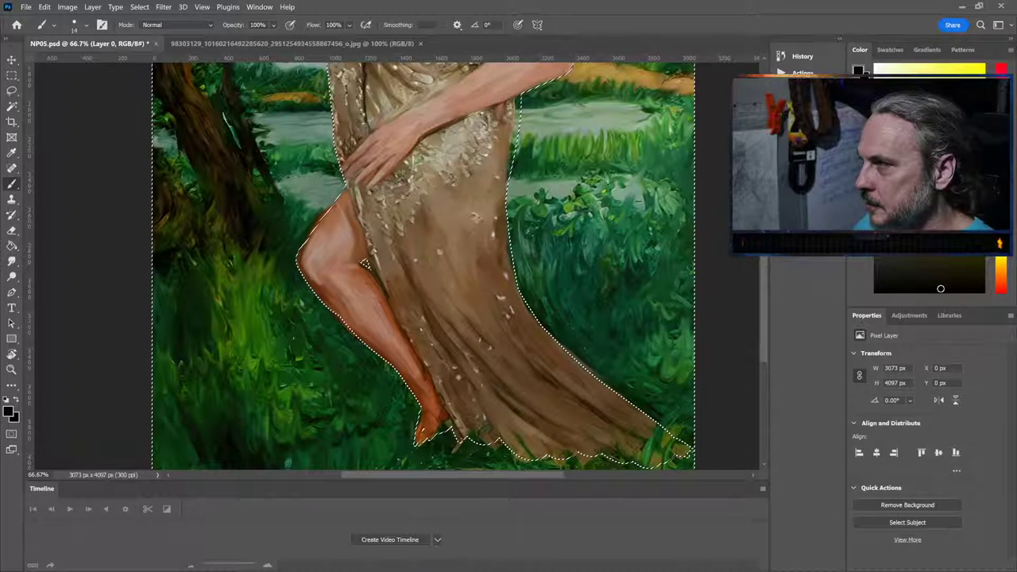
Try deleting the selected background around the woman and clearing the selection, and undo both changes
scroll(423, 266, "up", 5)
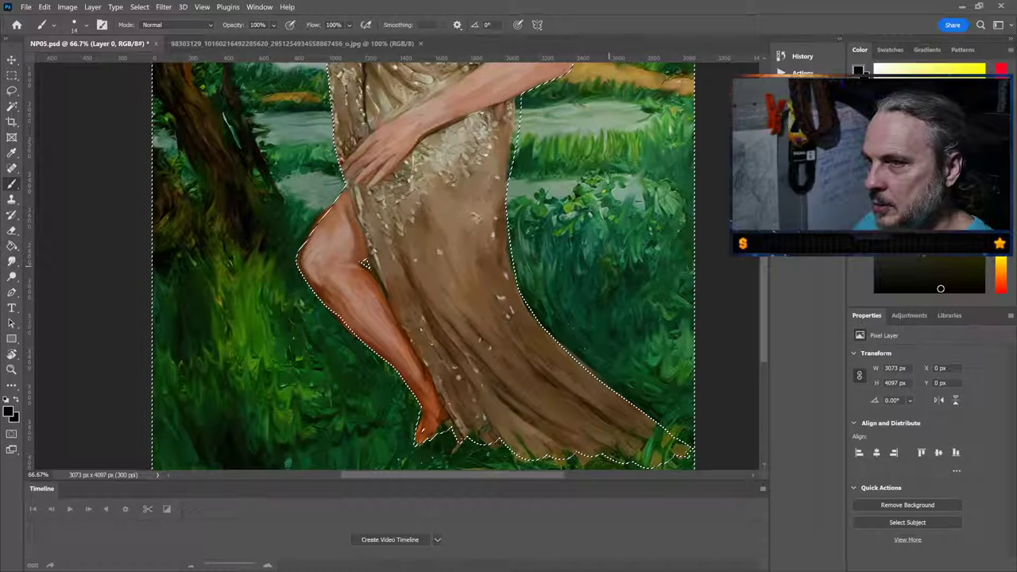
scroll(423, 266, "up", 2)
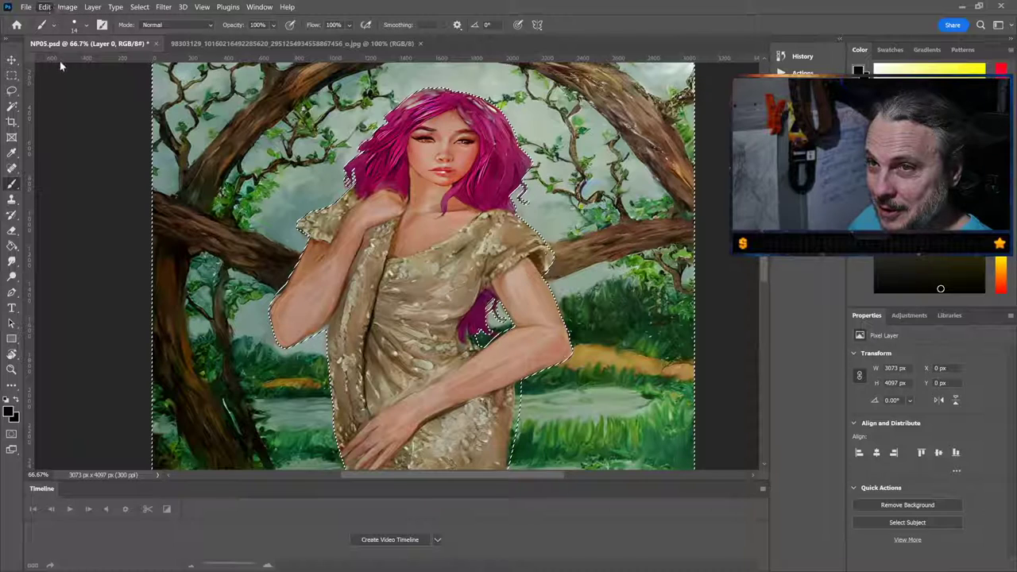
key("Delete")
key("ctrl+d")
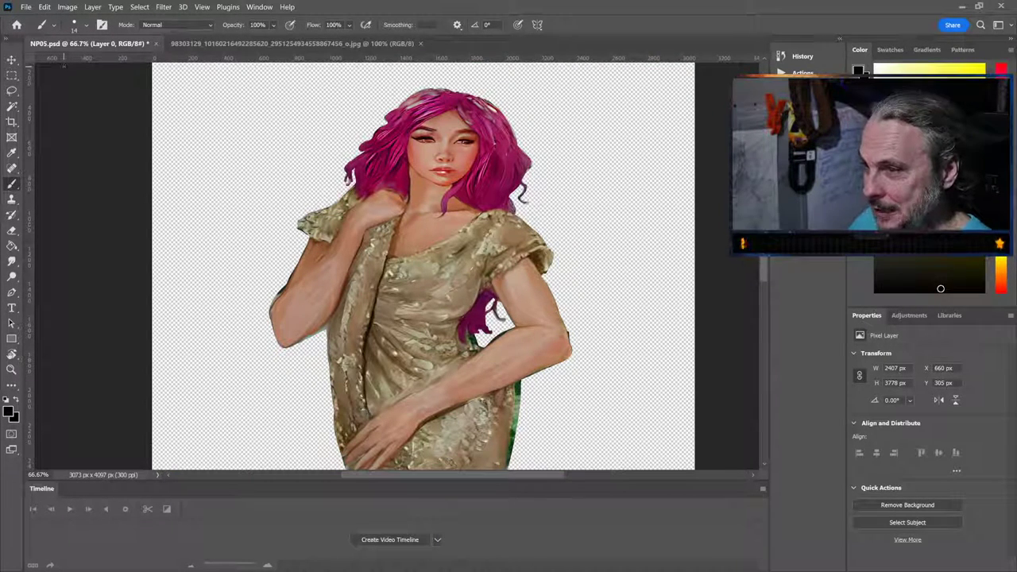
key("ctrl+z")
key("ctrl+z")
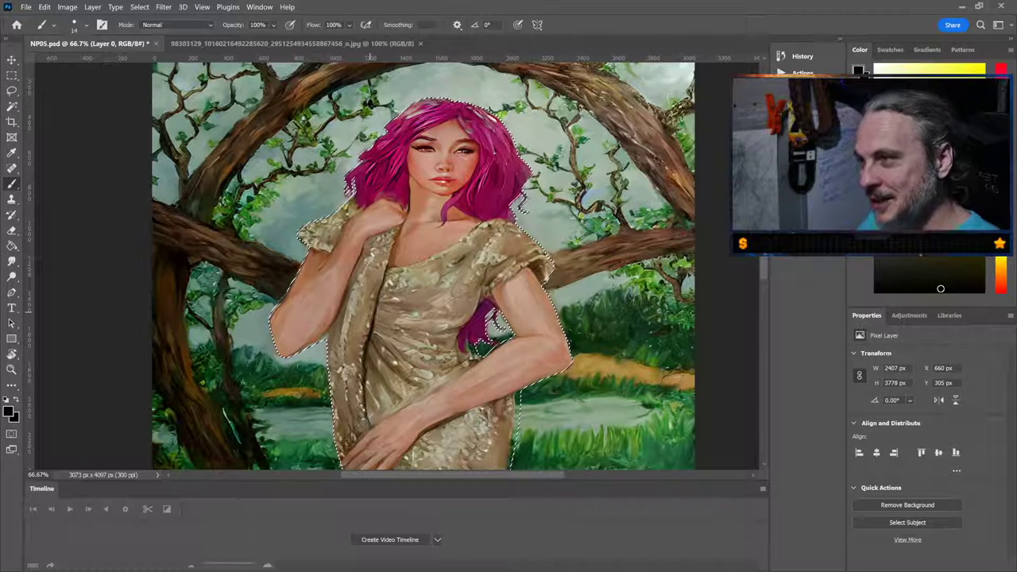
Invert the selection so it covers the woman's figure, and cut her out of Layer 0
scroll(423, 267, "down", 3)
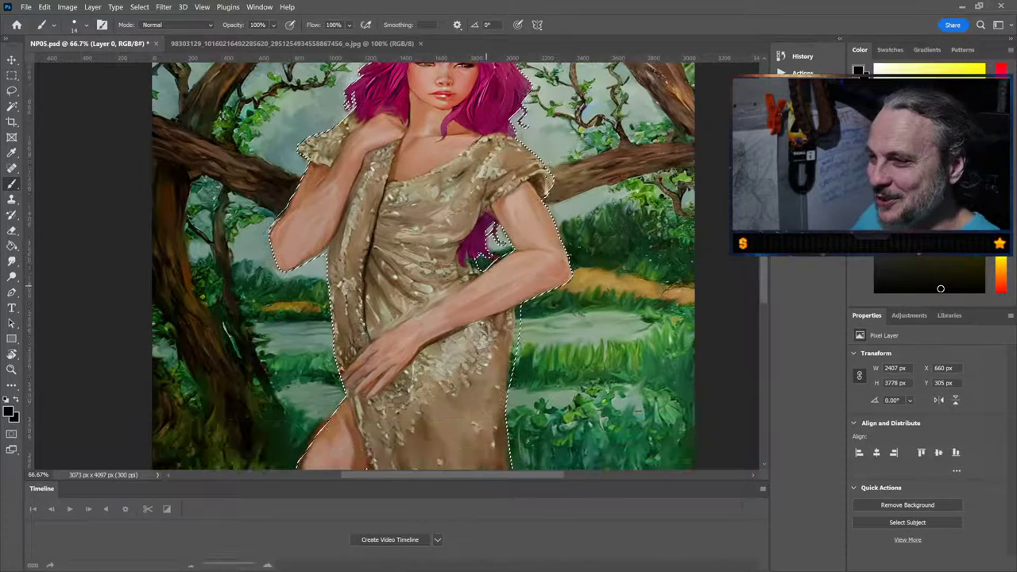
scroll(423, 266, "up", 5)
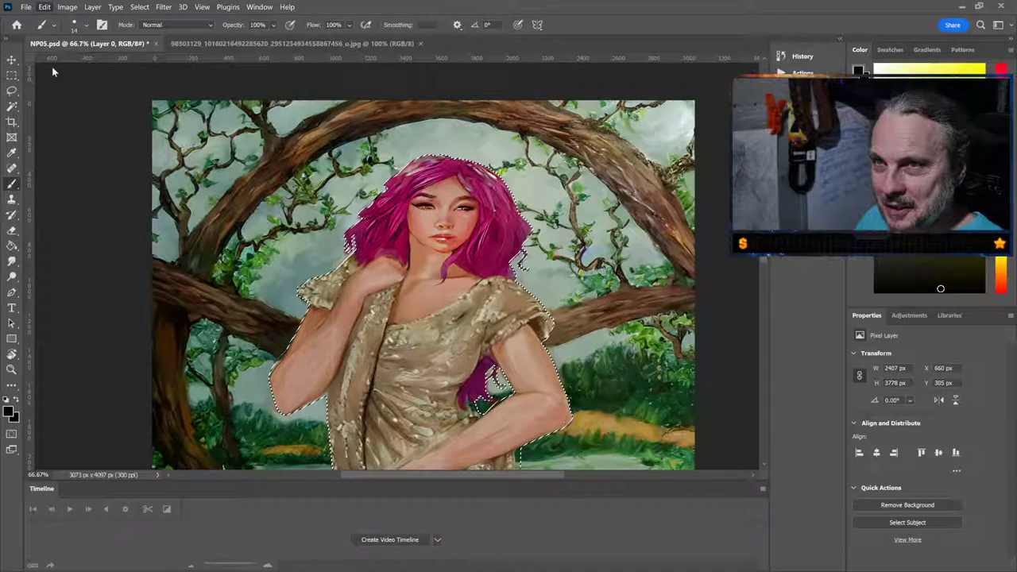
key("Delete")
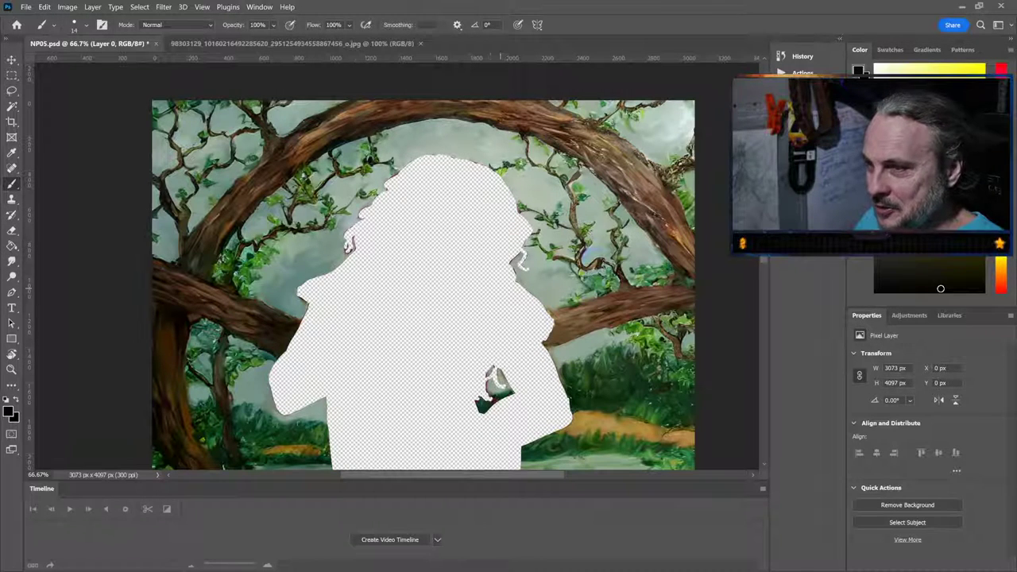
scroll(423, 271, "down", 6)
scroll(423, 270, "down", 4)
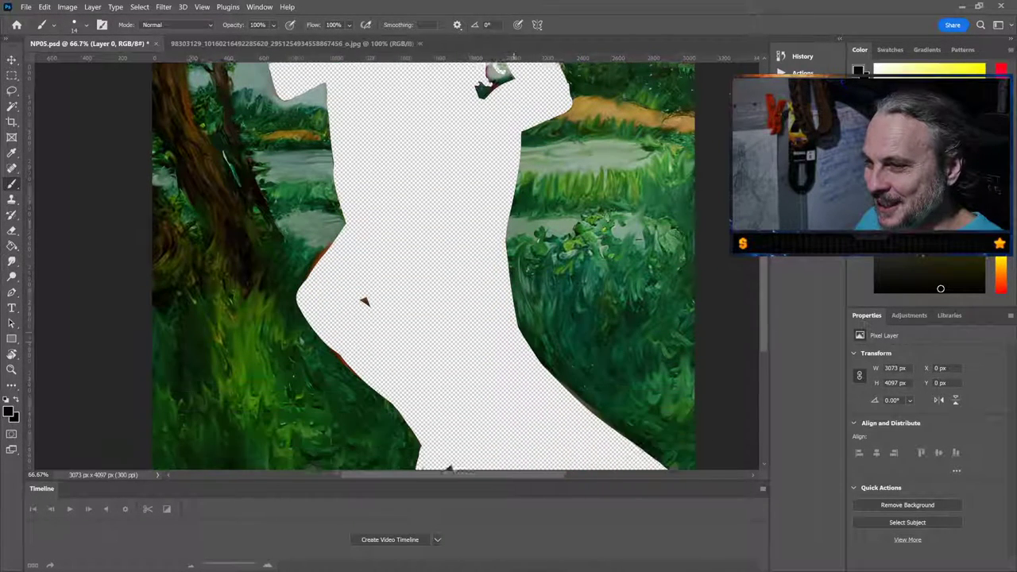
scroll(423, 270, "up", 4)
scroll(422, 270, "up", 5)
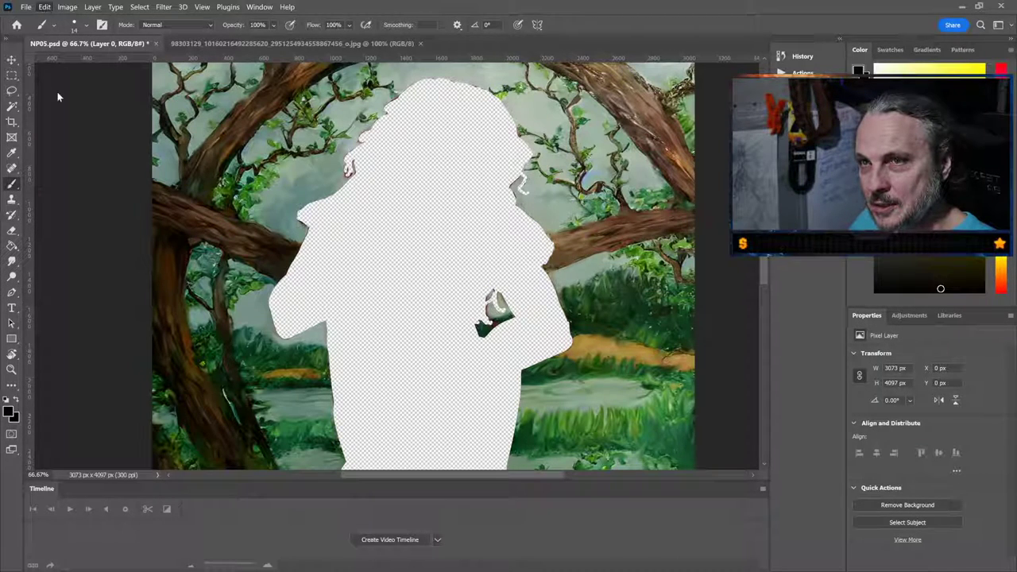
Paste the cut figure as a new layer and move it back over its gap, at about X 658 px, Y 307 px
key("ctrl+v")
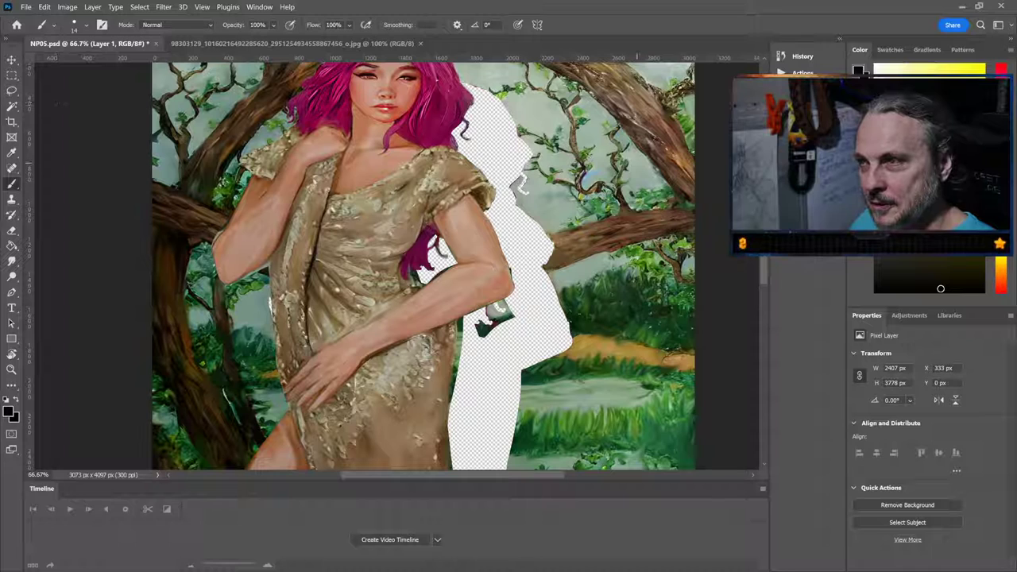
key("ctrl+minus")
key("ctrl+minus")
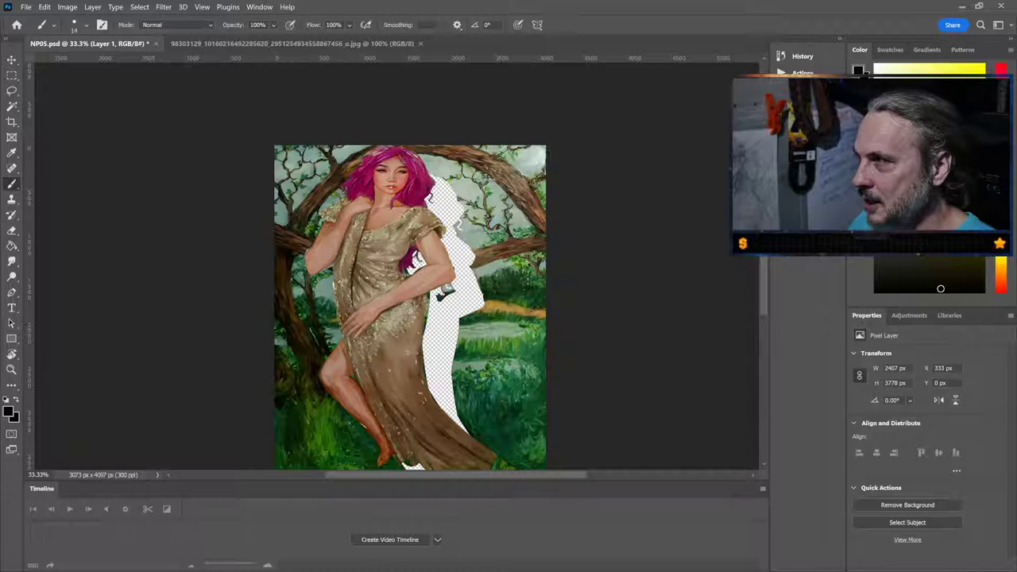
left_click(12, 61)
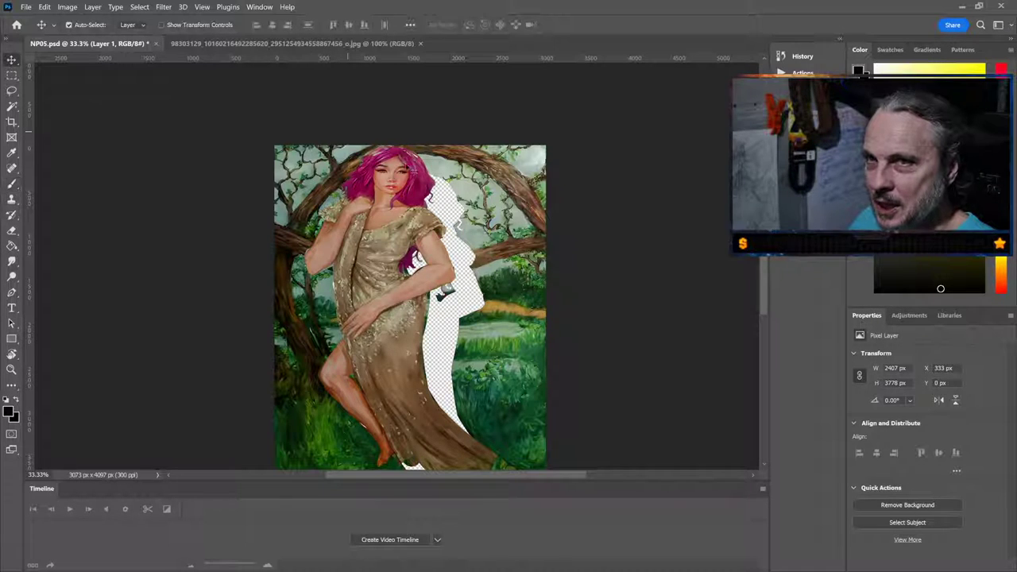
left_click_drag(384, 237, 407, 268)
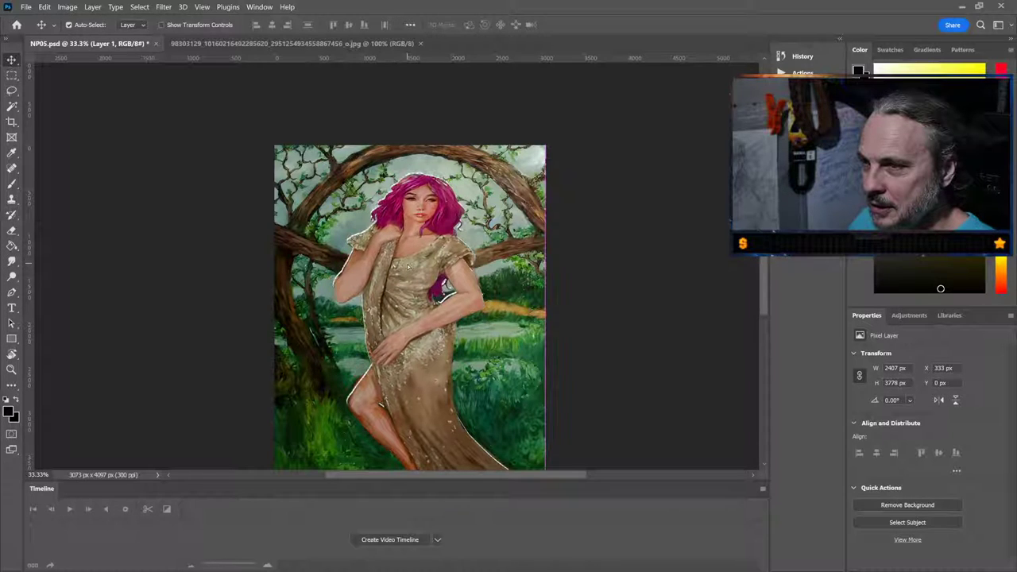
scroll(547, 309, "down", 2)
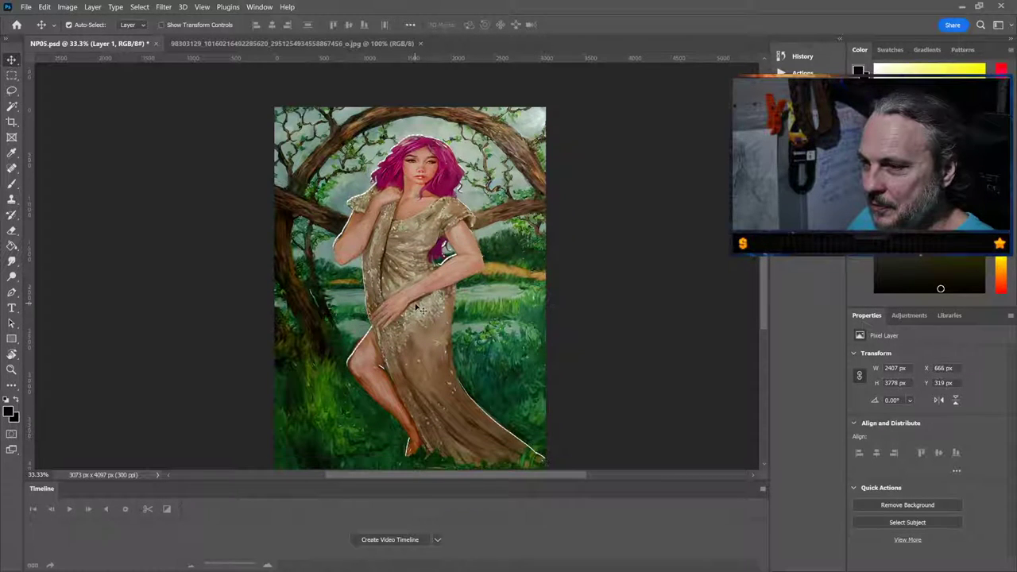
left_click_drag(422, 311, 419, 308)
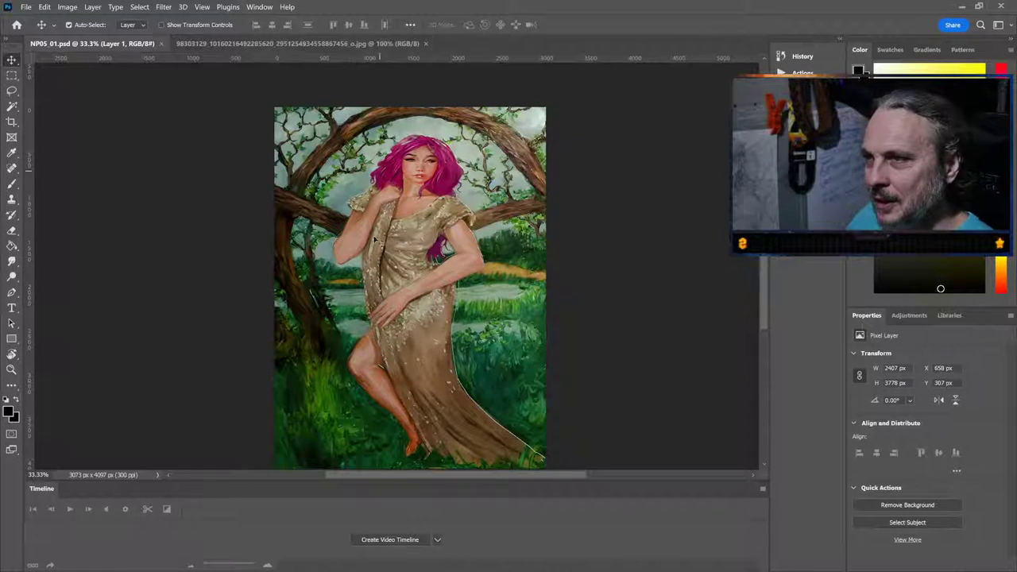
View the other open JPG document and return to NP05_01.psd
left_click(270, 43)
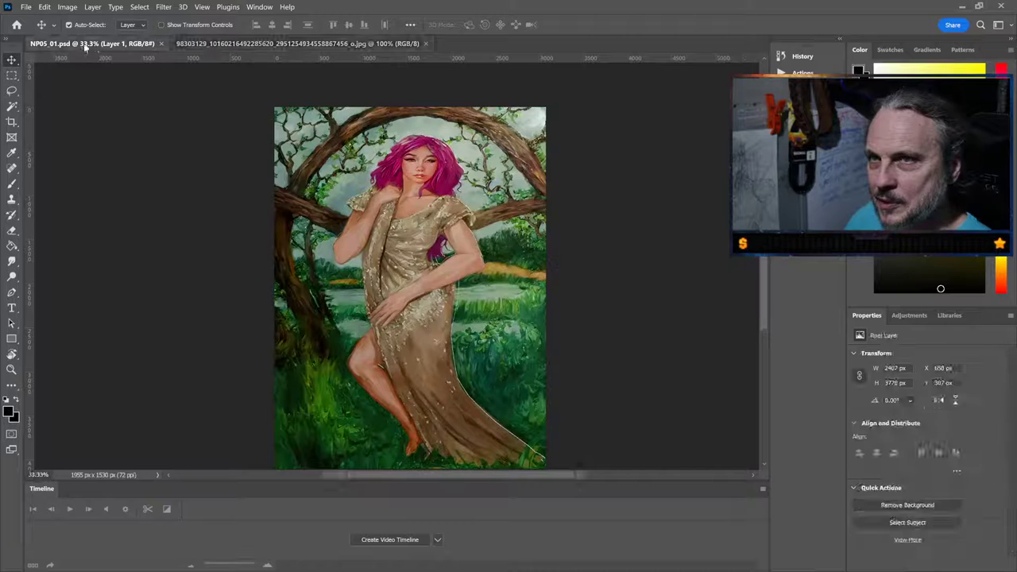
left_click(81, 46)
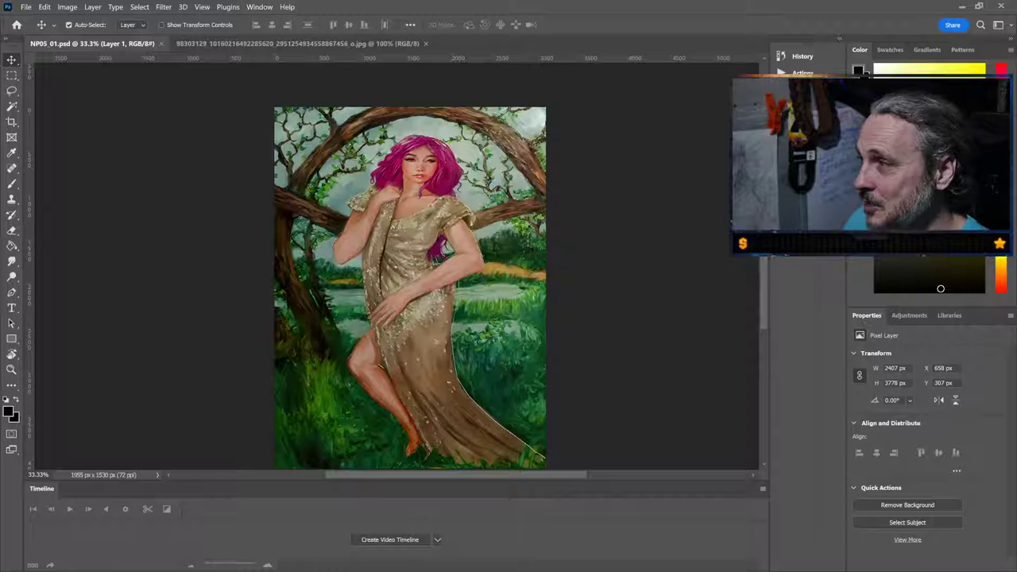
Add a new layer beneath the woman's figure and fill it with solid bright blue using the Paint Bucket
key("alt+bracketleft")
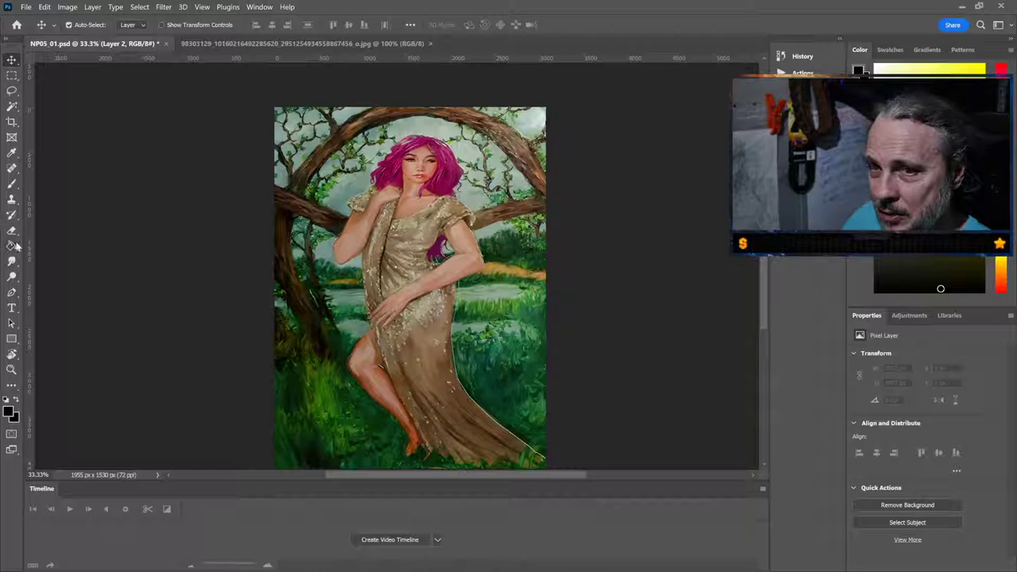
left_click(12, 247)
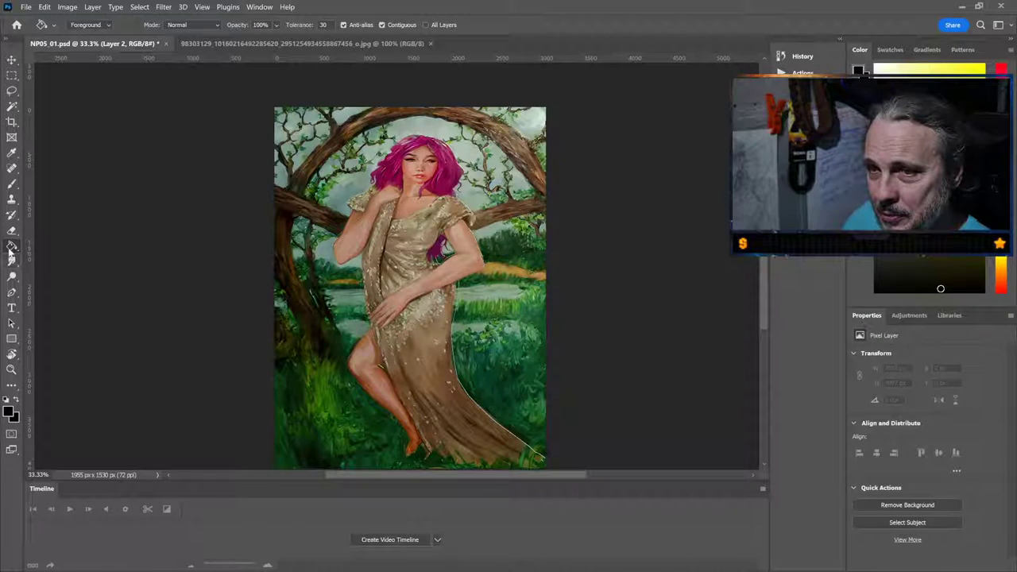
left_click(8, 412)
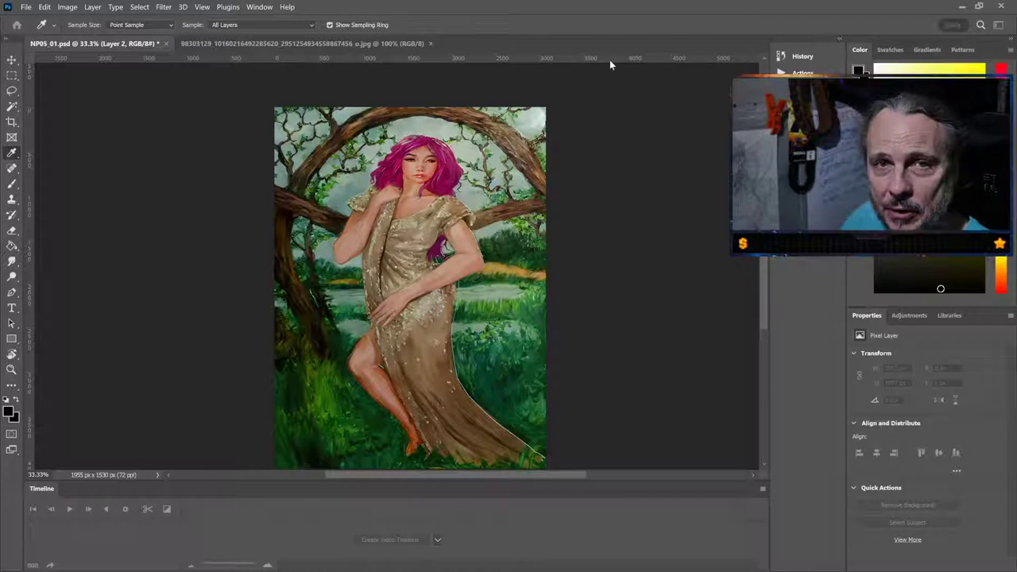
left_click(1001, 159)
key("g")
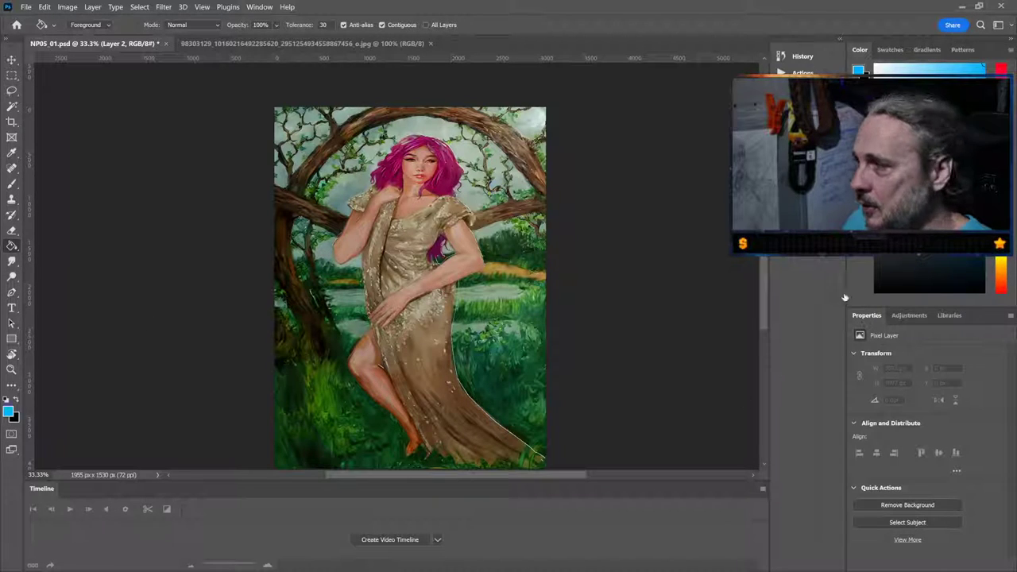
left_click(324, 208)
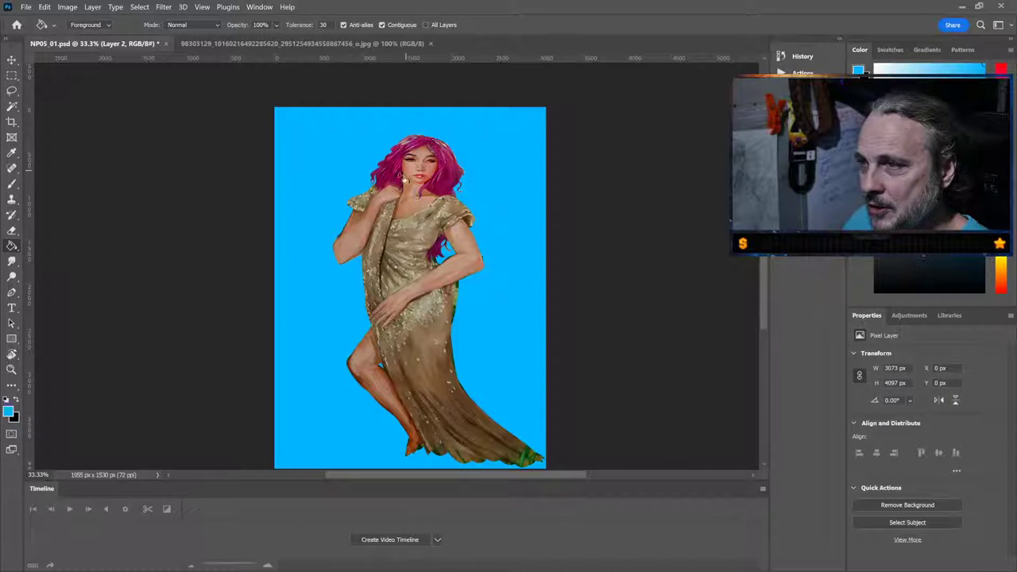
On Layer 1, erase the leftover green background along the dress's edge below the forearm with a 28 px Eraser
left_click(12, 370)
left_click_drag(486, 284, 459, 287)
scroll(440, 357, "down", 4)
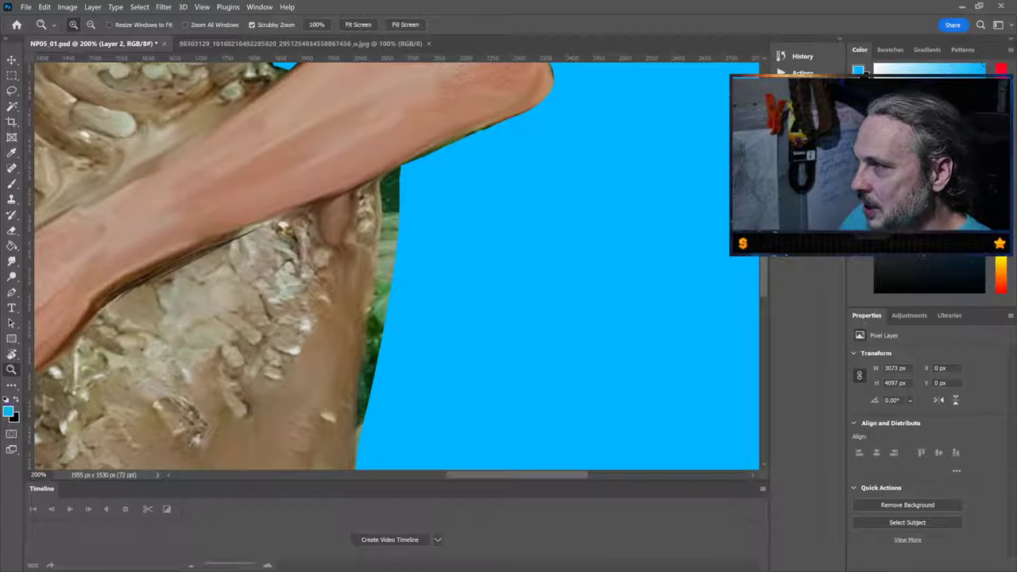
key("alt+bracketleft")
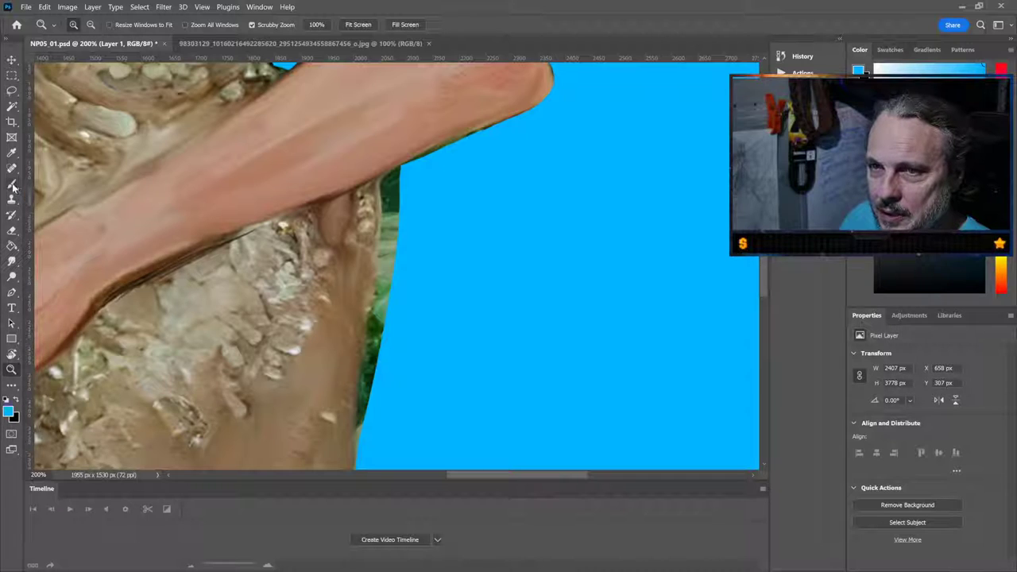
left_click(12, 231)
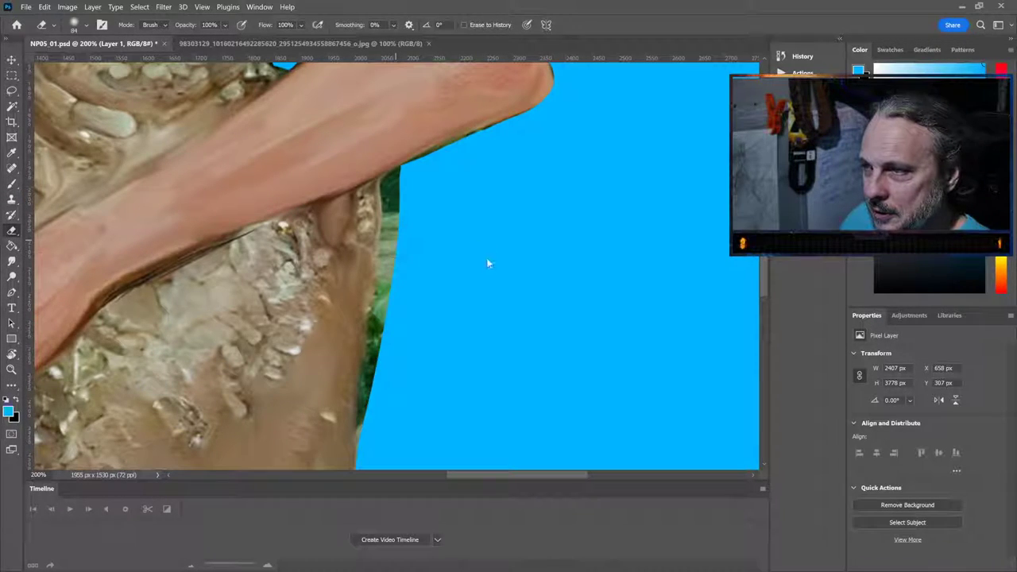
key("shift+bracketright")
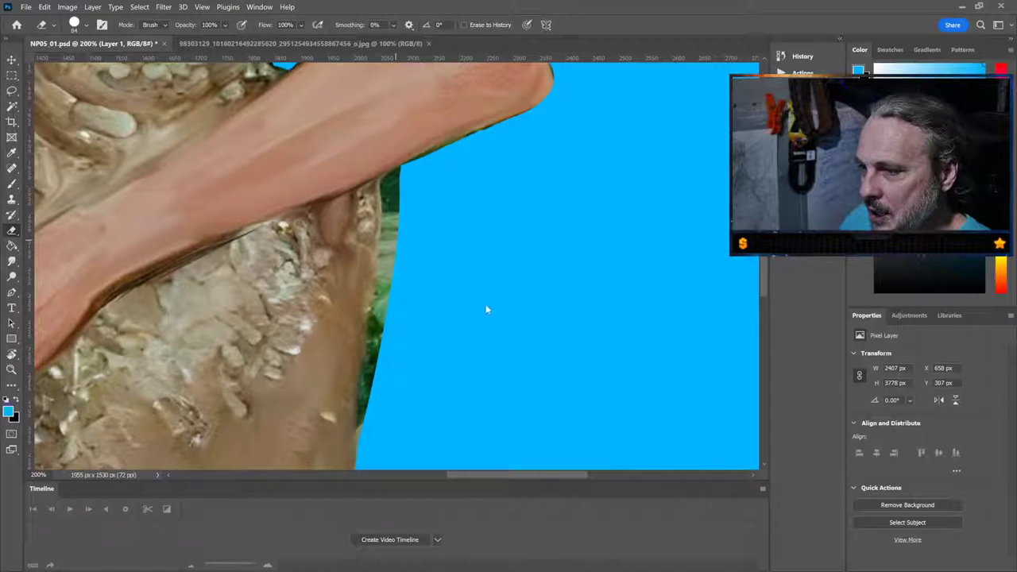
key("bracketleft")
key("bracketleft")
key("bracketleft")
key("bracketleft")
key("bracketleft")
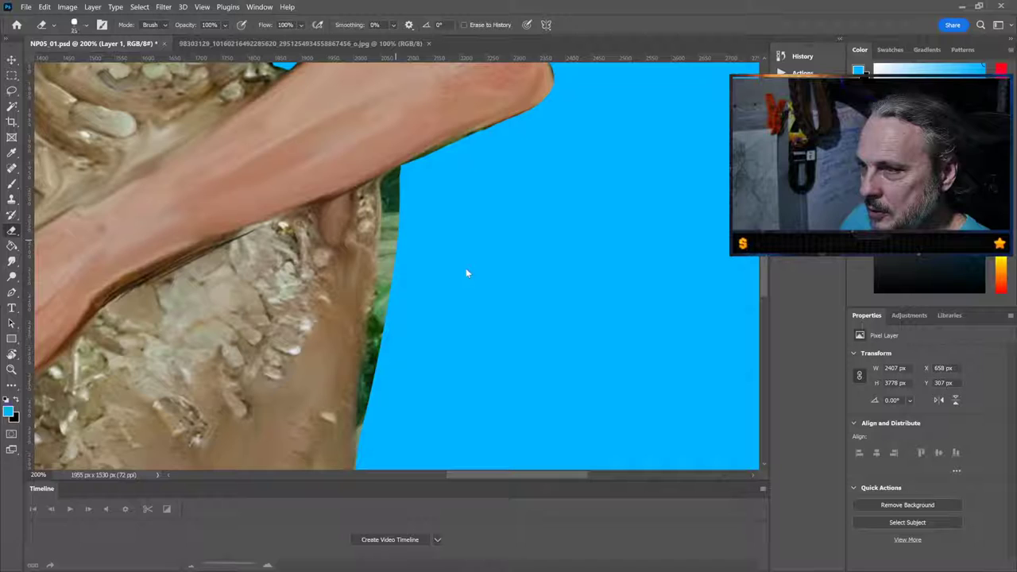
key("bracketleft")
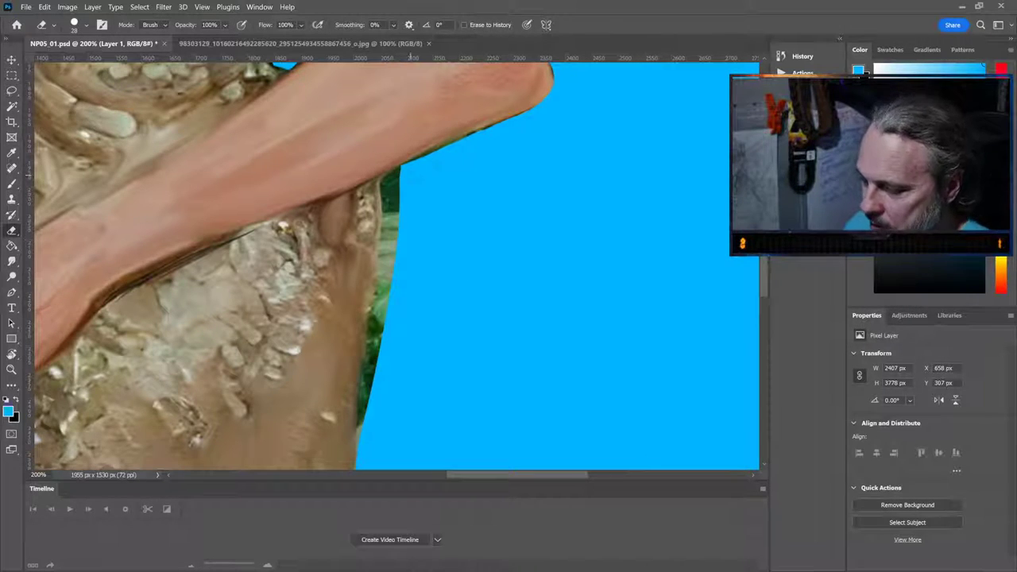
left_click_drag(396, 170, 389, 184)
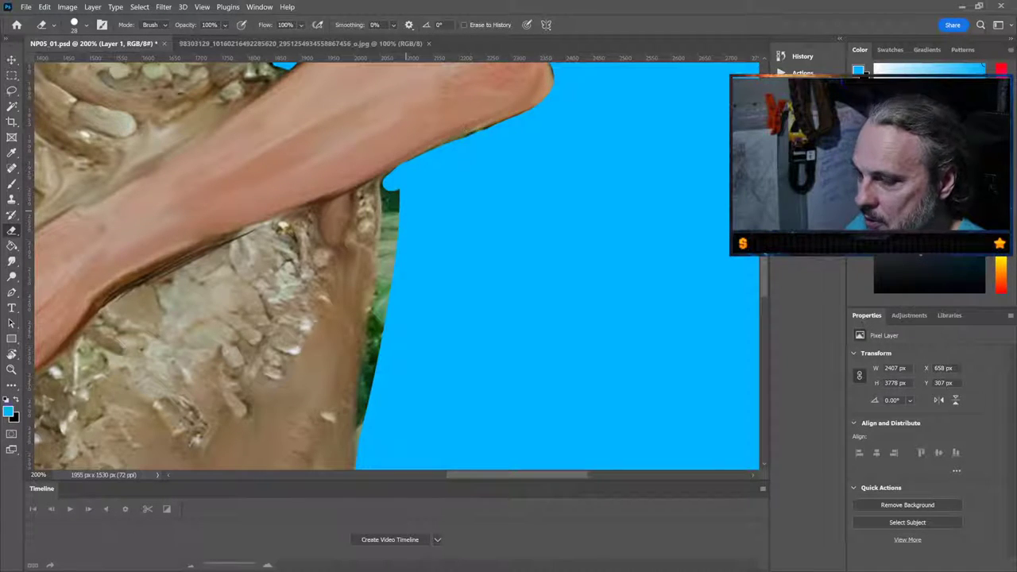
left_click_drag(393, 189, 387, 397)
left_click_drag(388, 349, 368, 421)
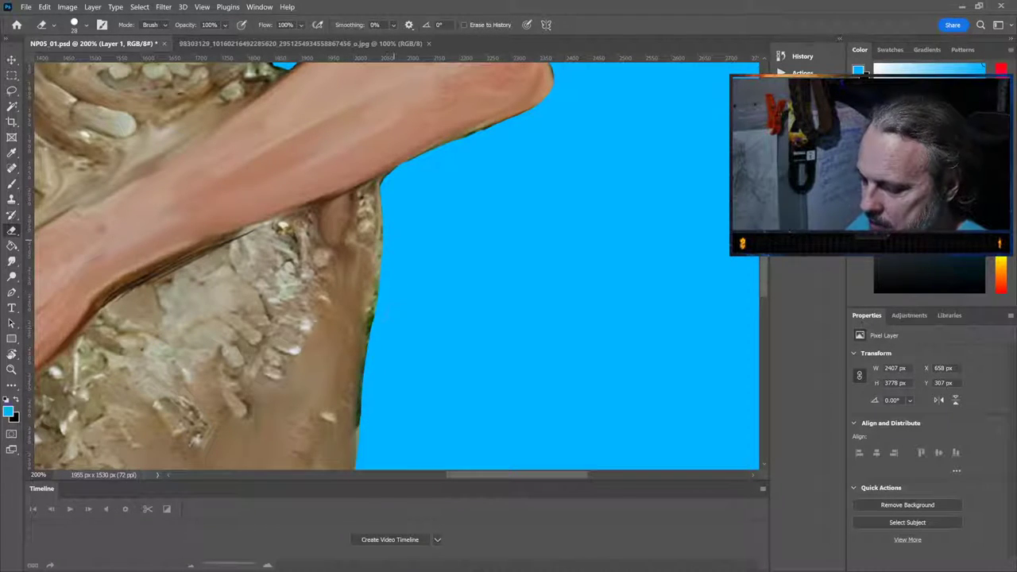
left_click_drag(393, 342, 364, 397)
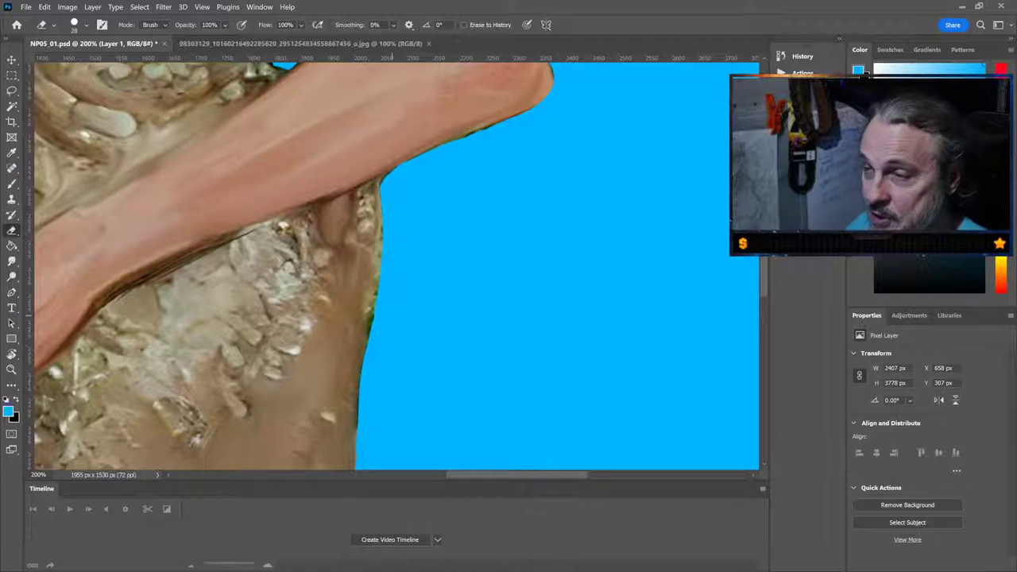
Erase the background fringe along the lowered forearm's underside and elbow, and trim the loose hair strand inside the bent arm
mouse_move(465, 137)
left_mouse_down()
mouse_move(489, 127)
mouse_move(474, 124)
mouse_move(539, 107)
left_mouse_up()
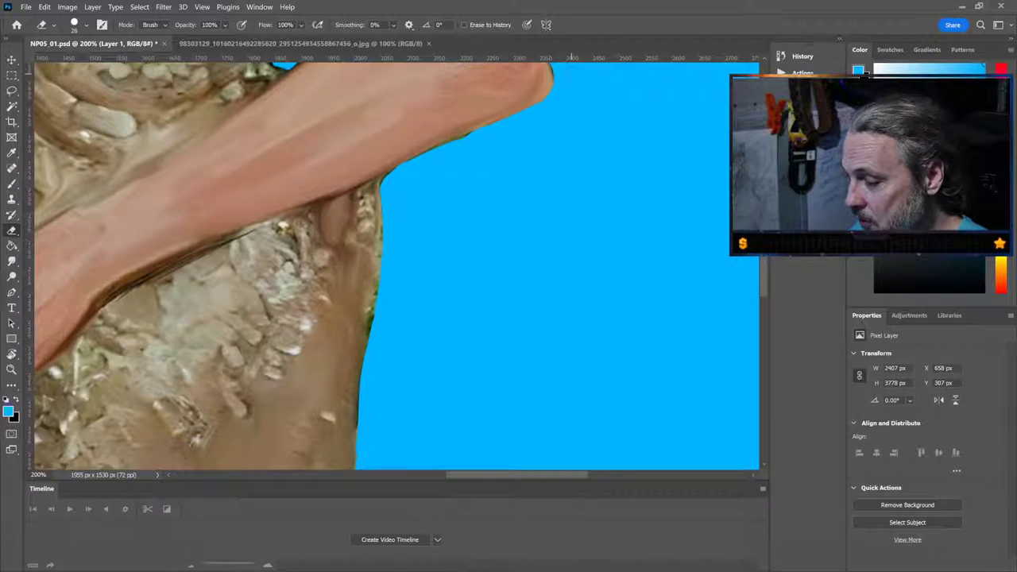
scroll(769, 258, "down", 5)
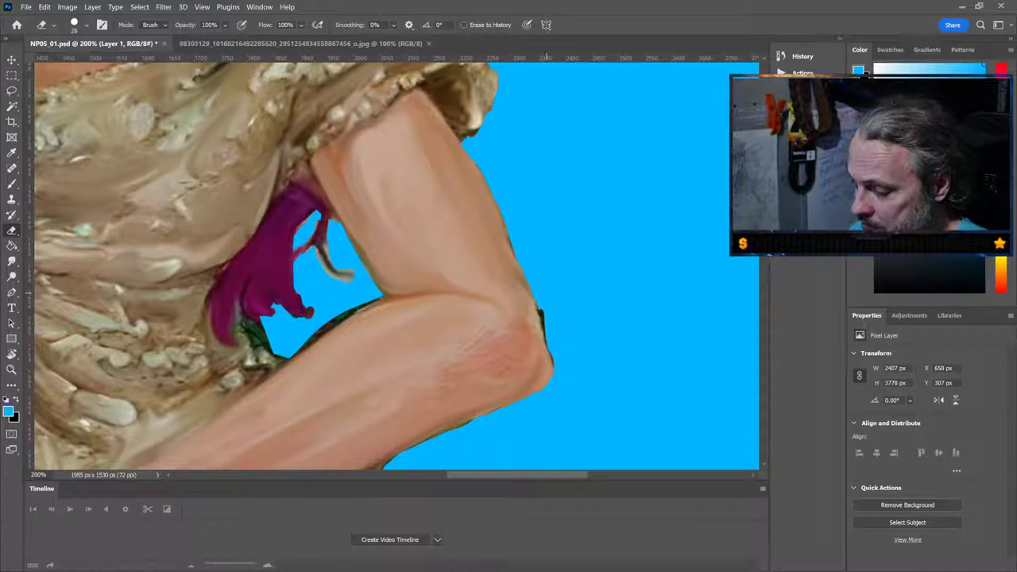
mouse_move(542, 312)
left_mouse_down()
mouse_move(548, 338)
mouse_move(542, 328)
left_mouse_up()
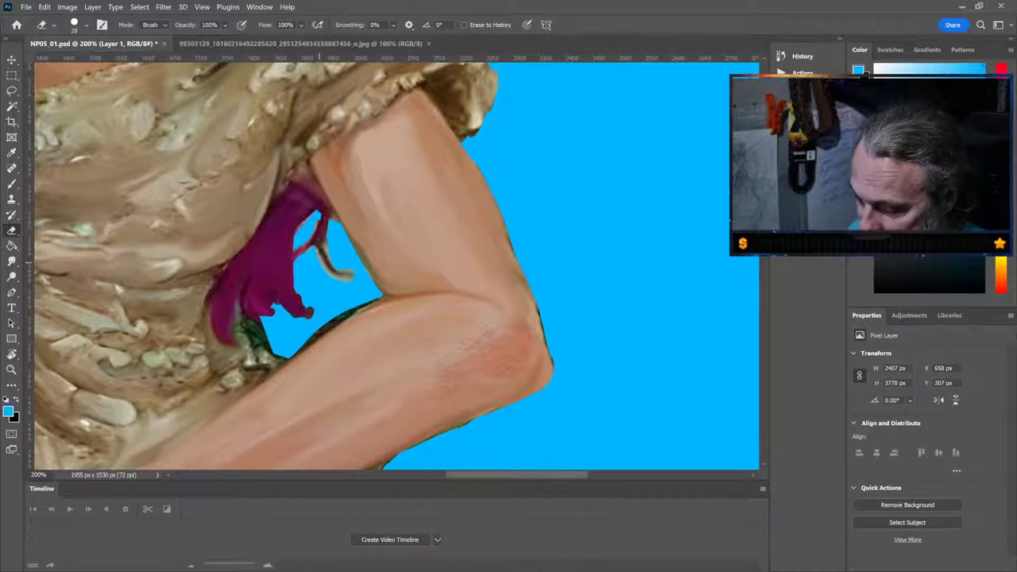
left_click_drag(353, 276, 329, 251)
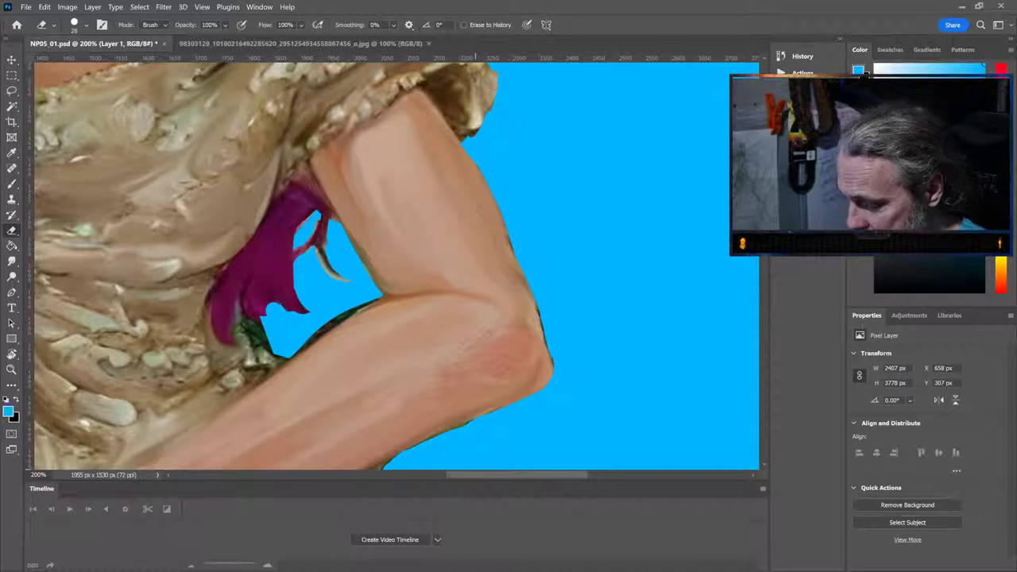
Erase the dark and pale background fringe around the raised arm's elbow and along its underside up to the dress
left_click_drag(480, 473, 329, 475)
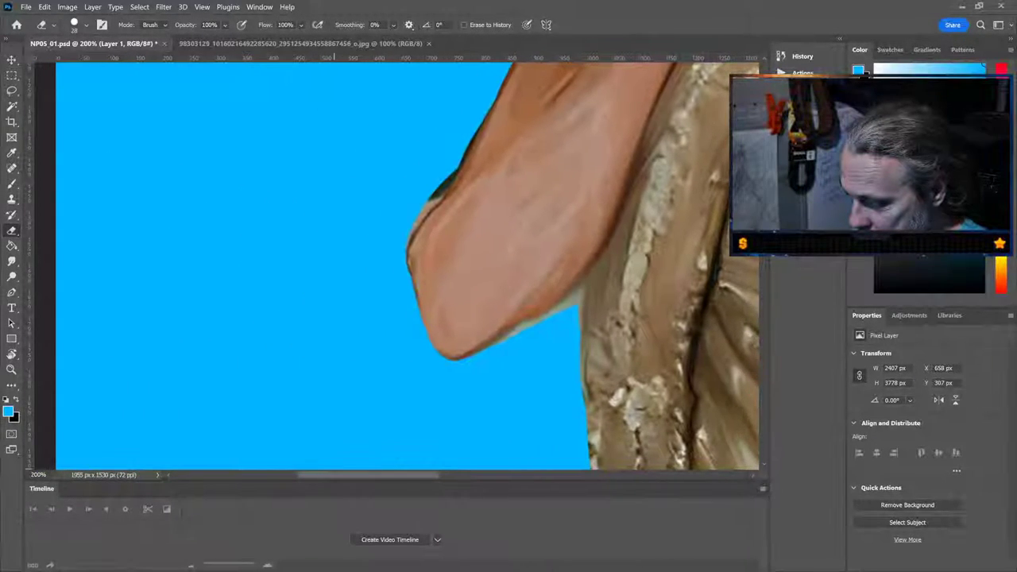
left_click_drag(449, 176, 436, 202)
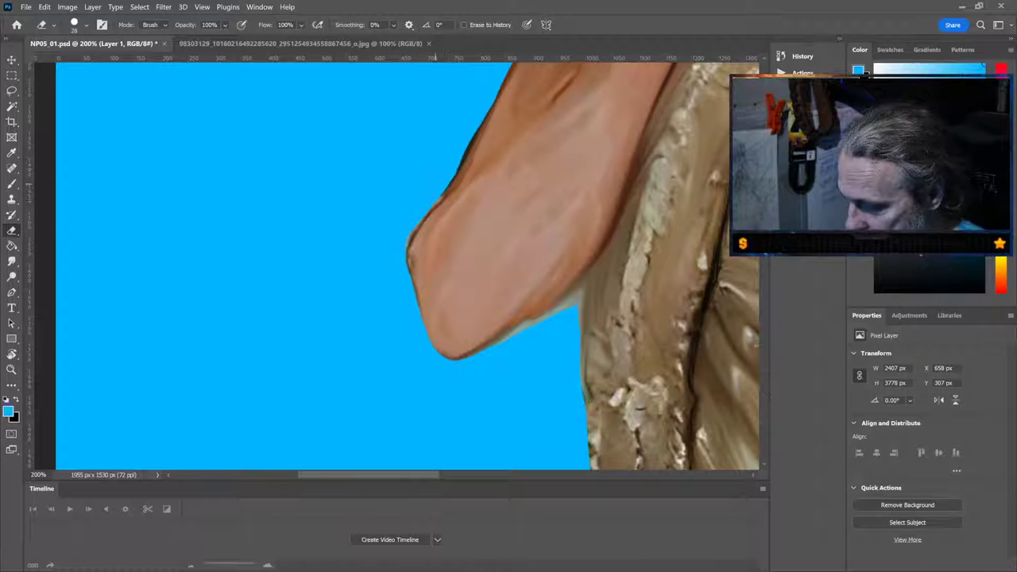
left_click_drag(477, 130, 463, 163)
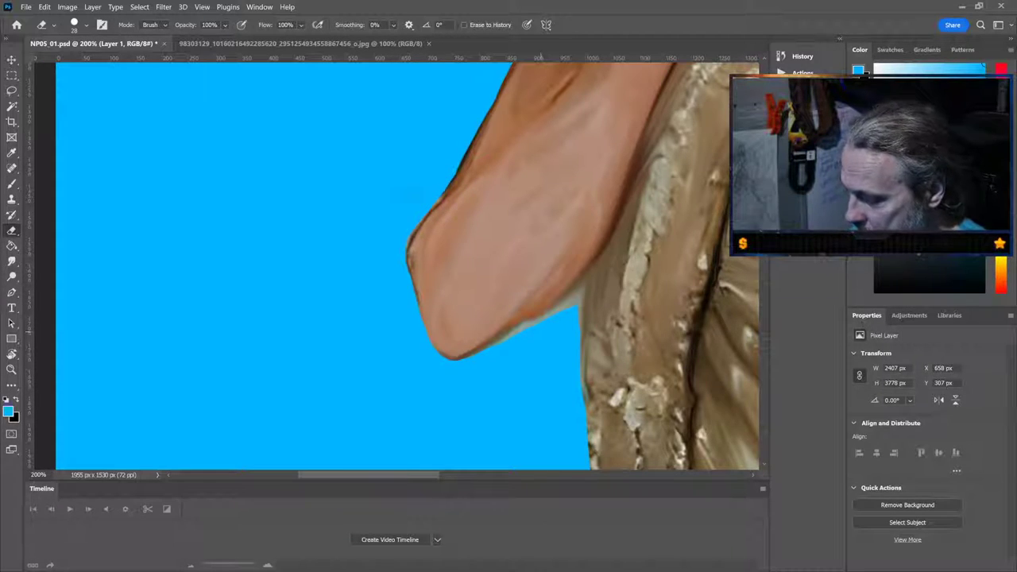
left_click_drag(534, 326, 514, 335)
left_click_drag(563, 308, 545, 318)
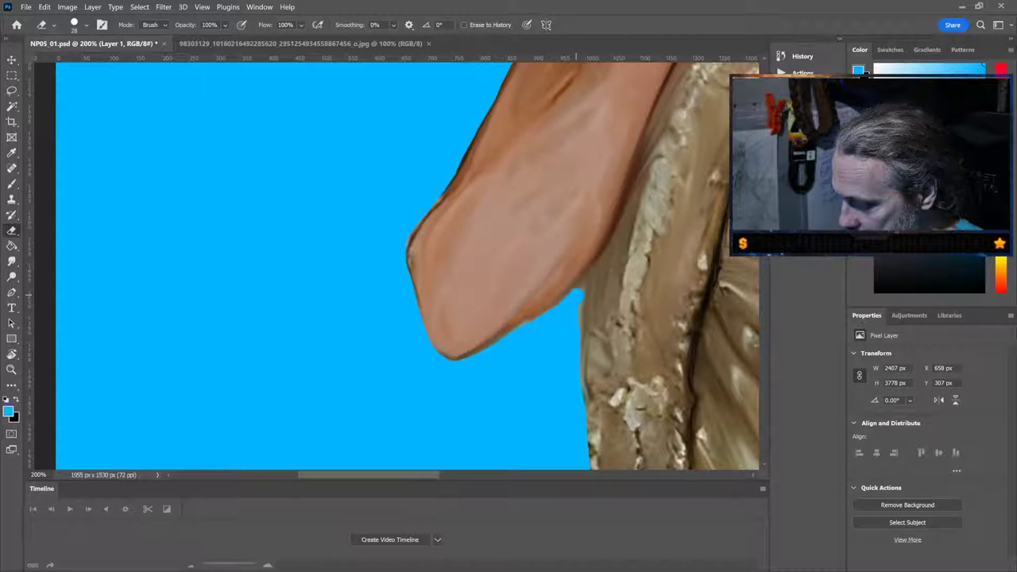
Erase the background remnants around the woman's foot and along the adjacent part of the dress hem
scroll(759, 318, "down", 10)
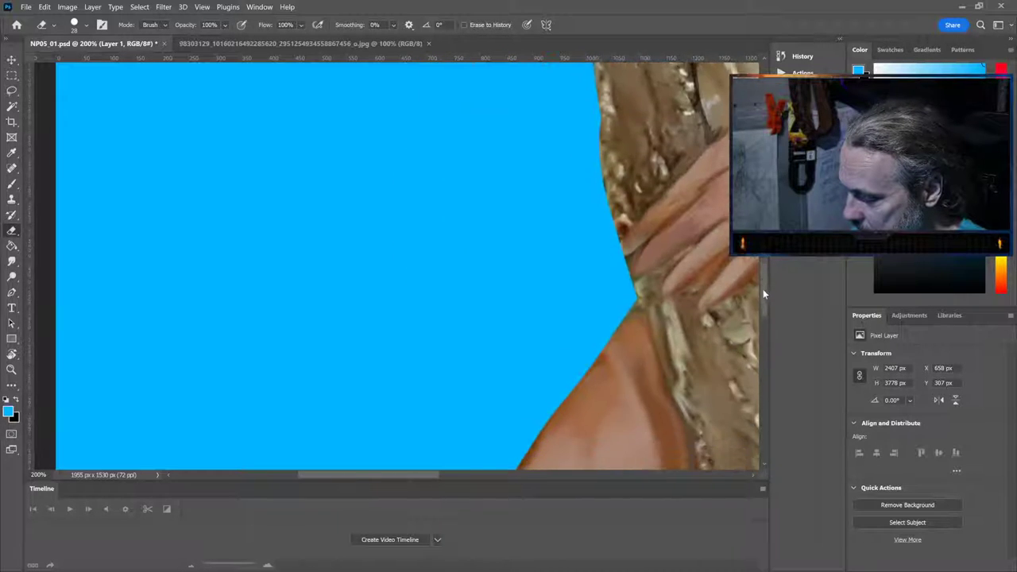
scroll(752, 350, "down", 5)
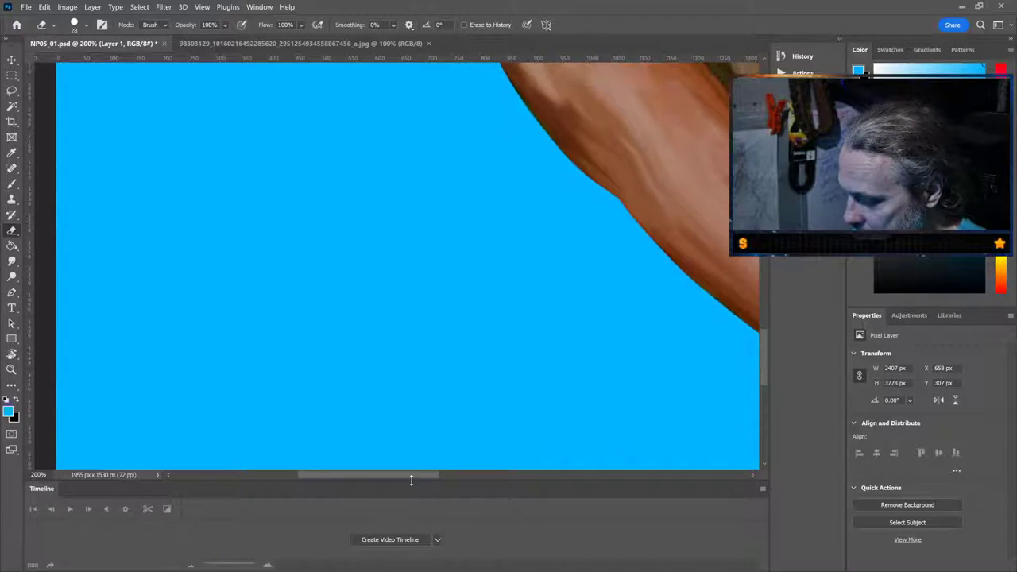
left_click_drag(410, 476, 491, 477)
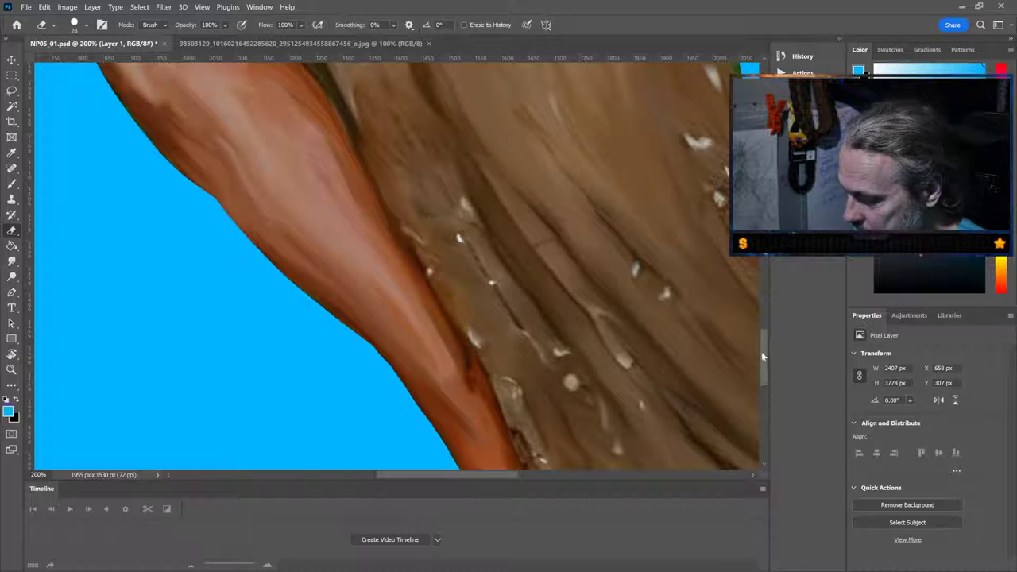
left_click_drag(762, 351, 762, 384)
left_click_drag(461, 226, 447, 334)
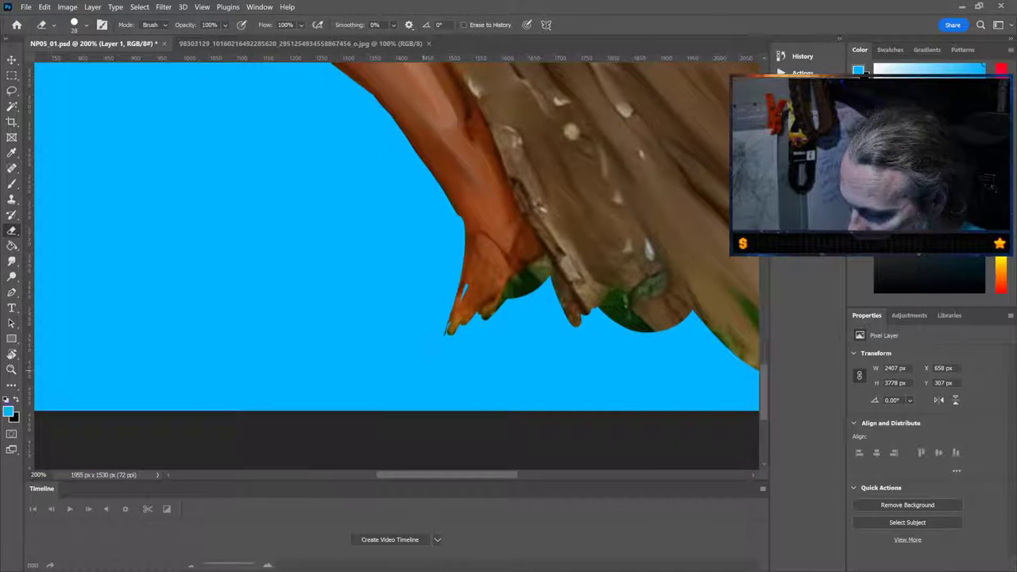
mouse_move(557, 307)
left_mouse_down()
mouse_move(636, 329)
mouse_move(677, 320)
left_mouse_up()
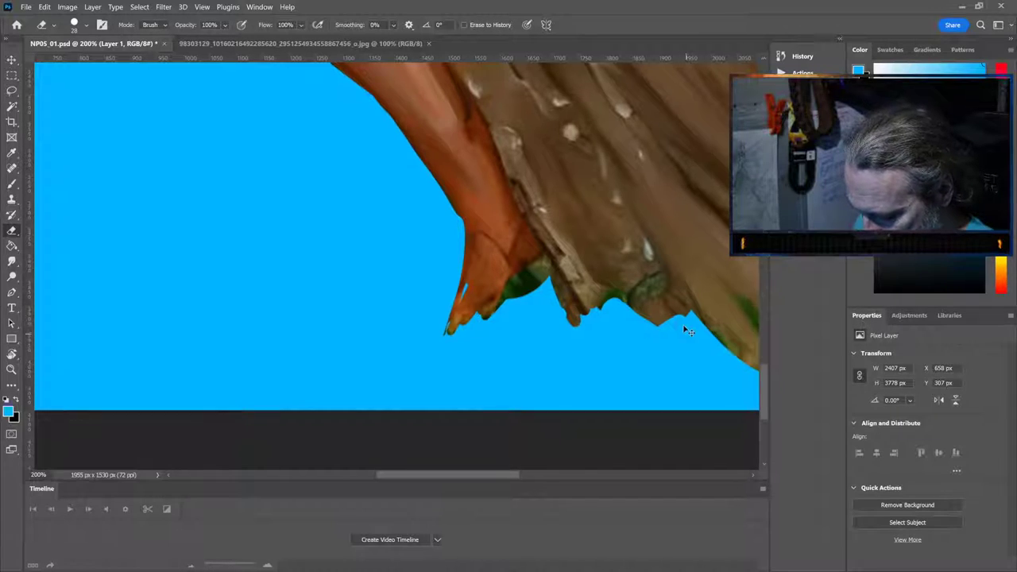
Erase the pale fringe at the tip of the loose hair curl above the shoulder and along the hair's outer edge
key("ctrl+minus")
key("ctrl+minus")
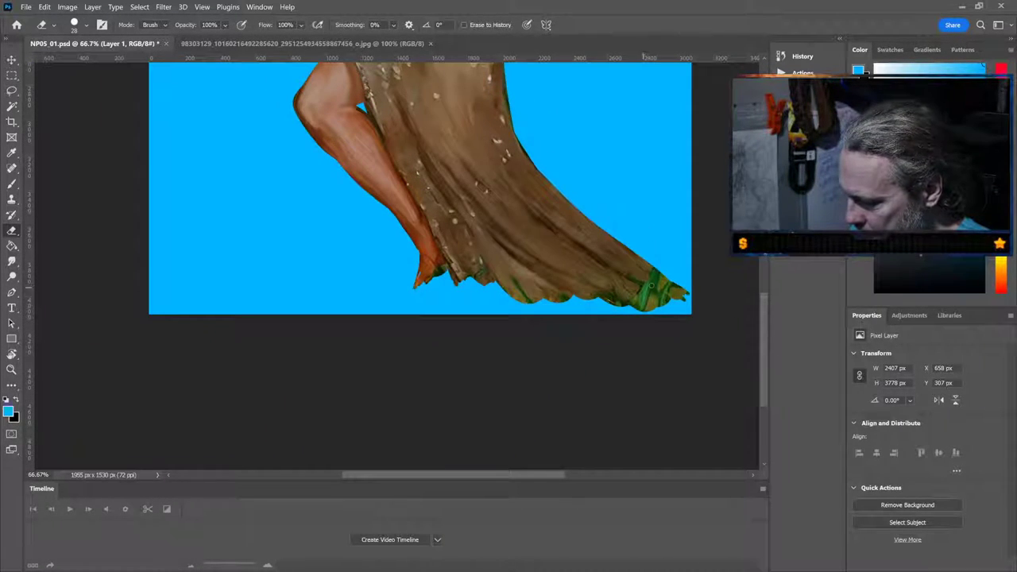
left_click_drag(763, 367, 763, 230)
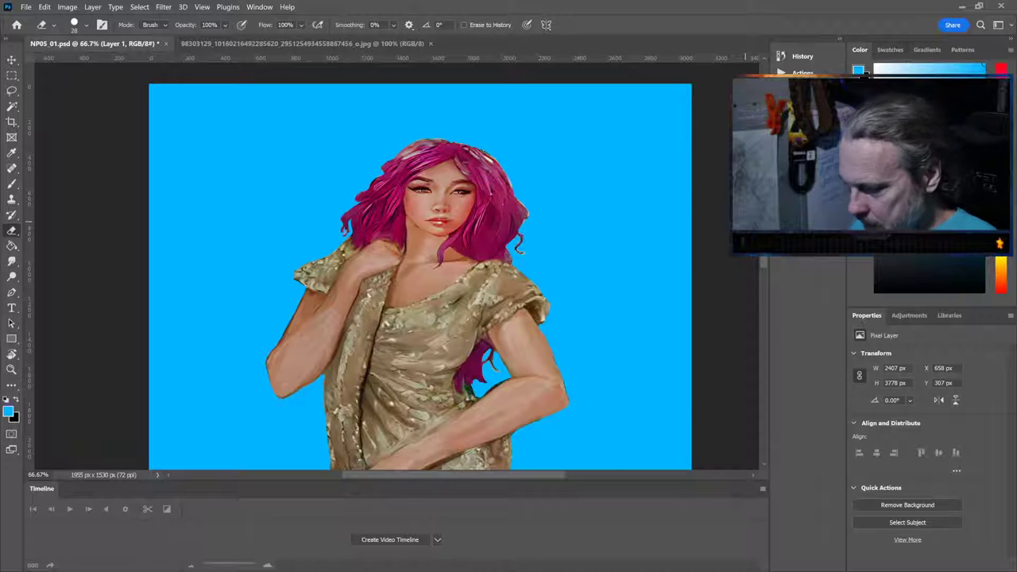
key("ctrl+plus")
key("ctrl+plus")
key("ctrl+plus")
left_click_drag(425, 477, 537, 477)
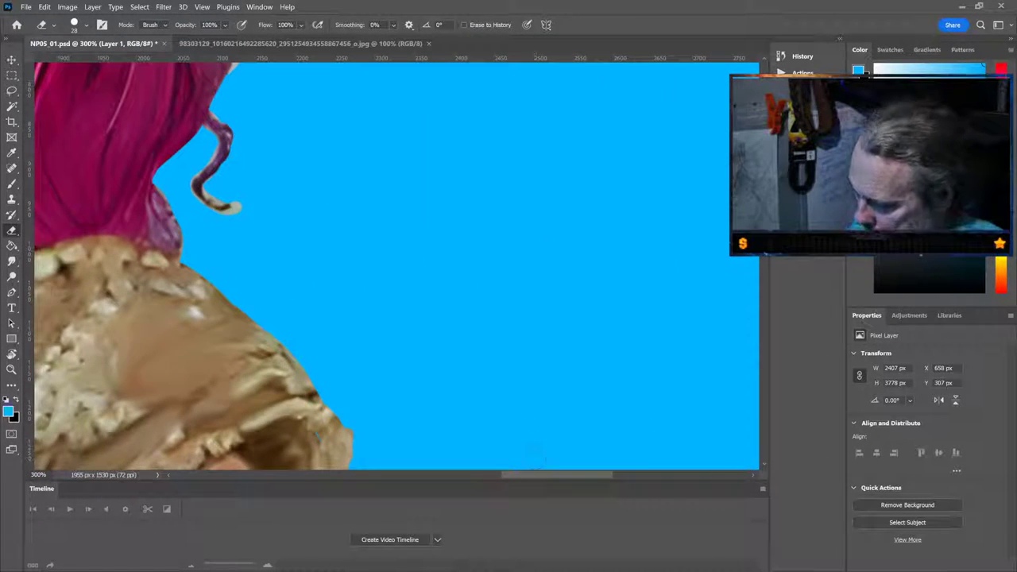
scroll(536, 475, "up", 3)
left_click_drag(543, 476, 500, 477)
scroll(385, 268, "up", 3)
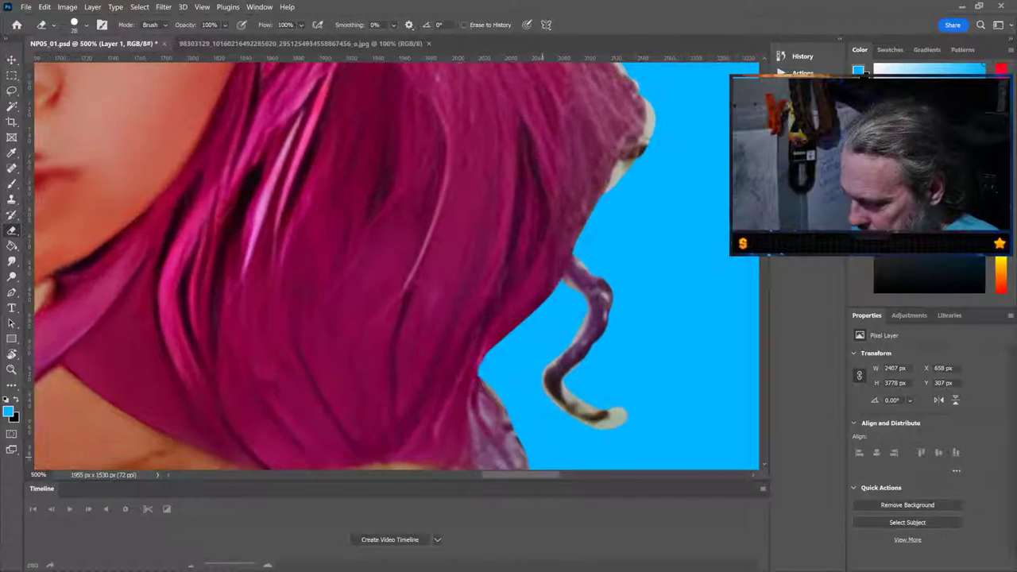
left_click_drag(588, 422, 624, 420)
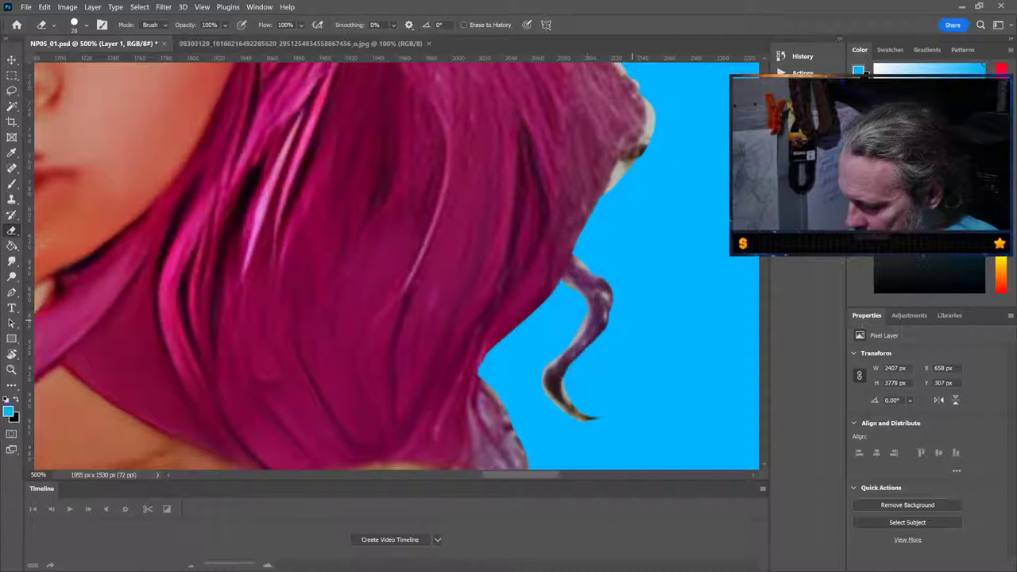
left_click_drag(597, 235, 666, 112)
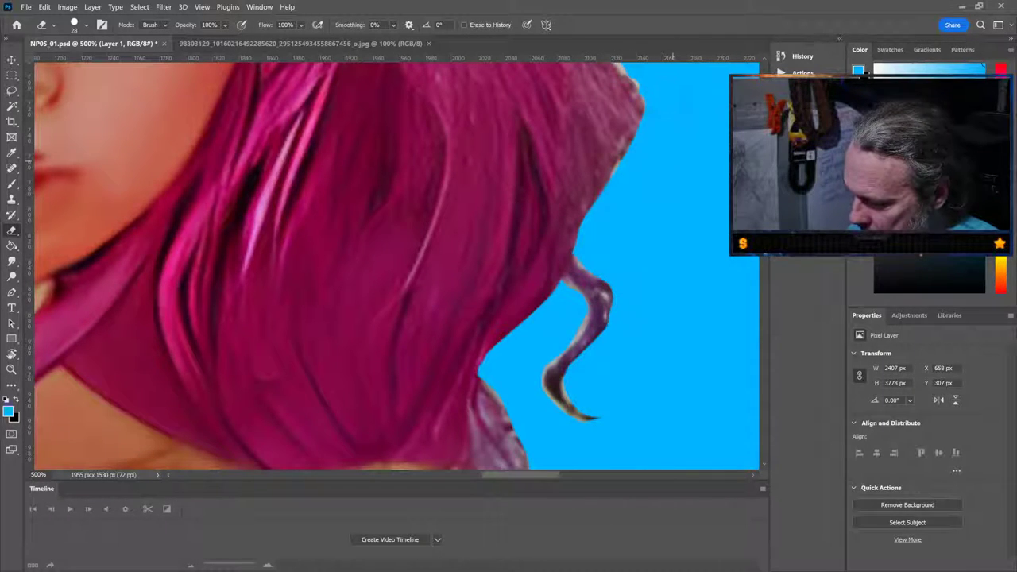
Erase the remaining pale fringe along the hair's outer edge from the widest lock up beside the forehead
key("ctrl+minus")
key("ctrl+minus")
key("ctrl+minus")
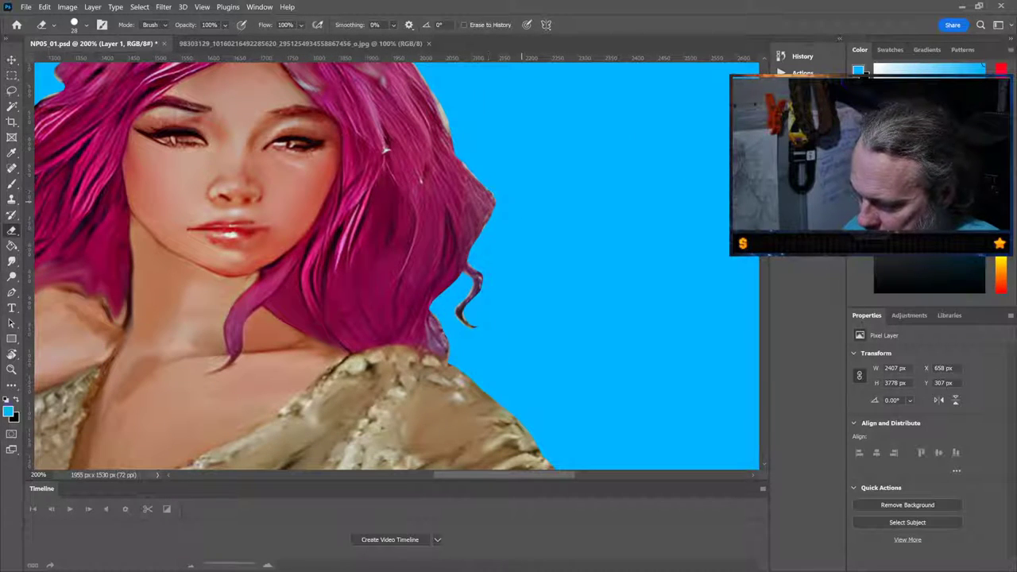
left_click_drag(488, 199, 439, 103)
key("ctrl+minus")
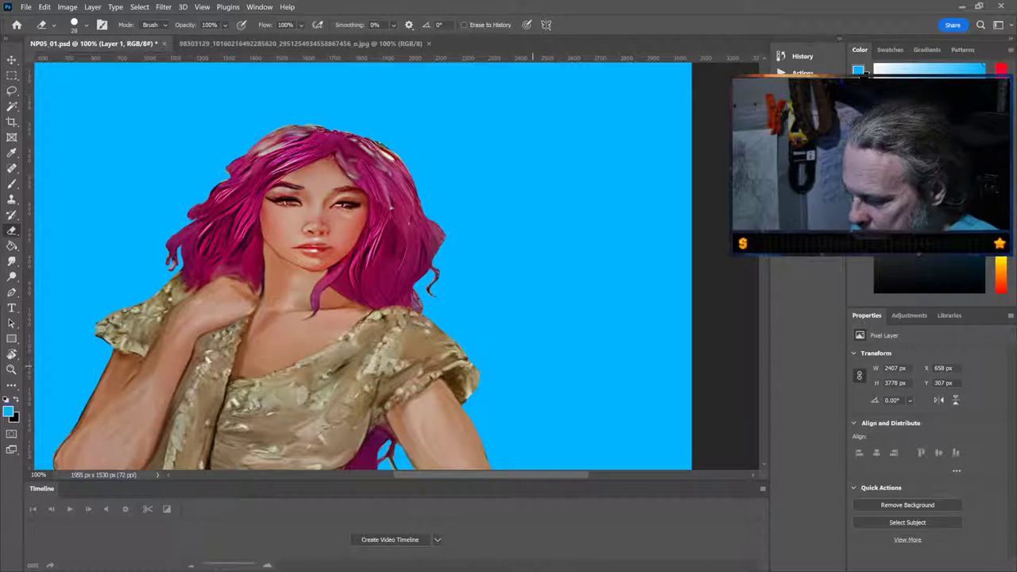
Erase the dark green fringe along the dress's outer edge from below the hip down beside the thigh
scroll(750, 262, "down", 8)
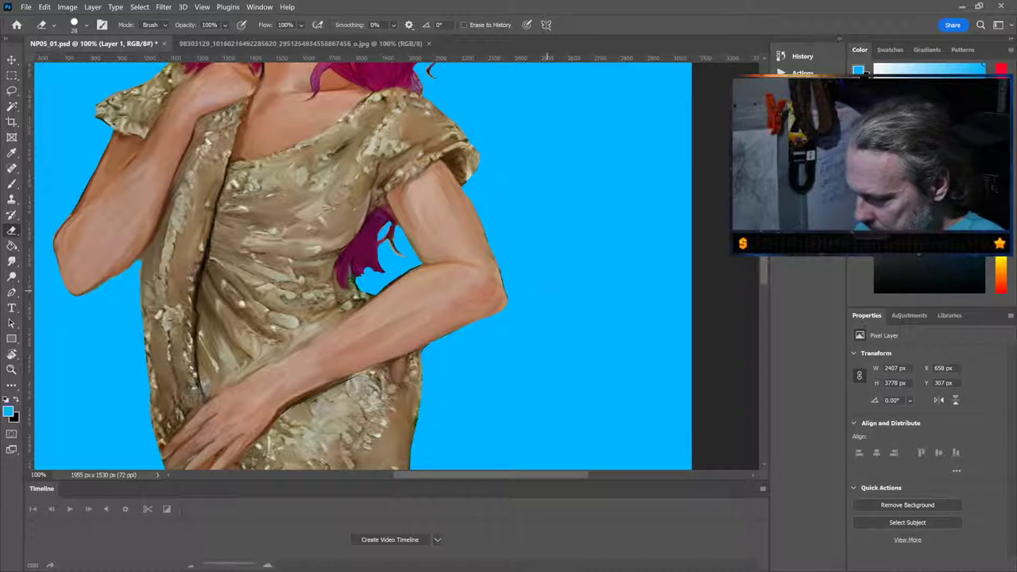
scroll(759, 314, "down", 5)
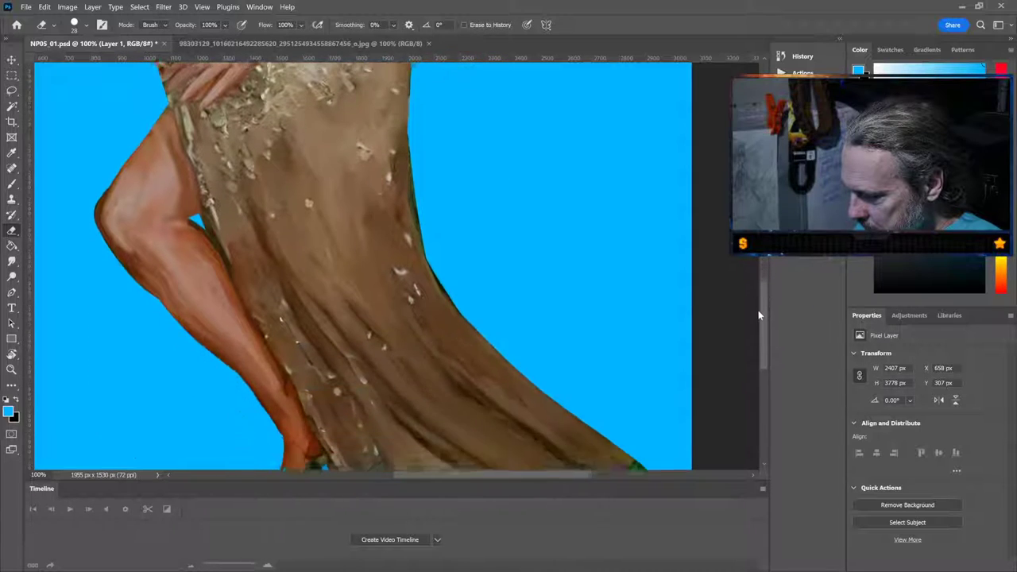
scroll(758, 310, "down", 2)
scroll(755, 278, "up", 6)
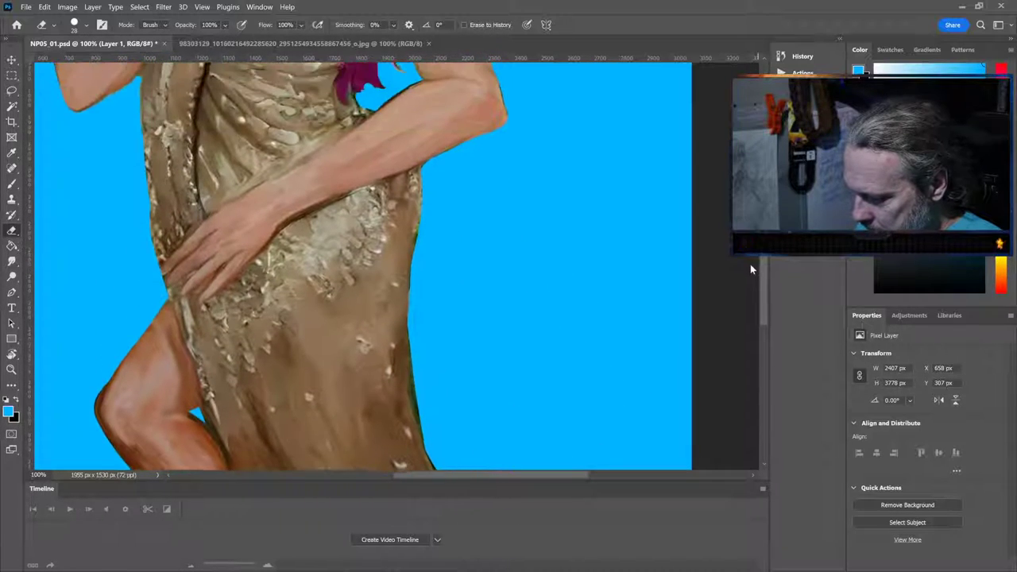
scroll(747, 262, "down", 1)
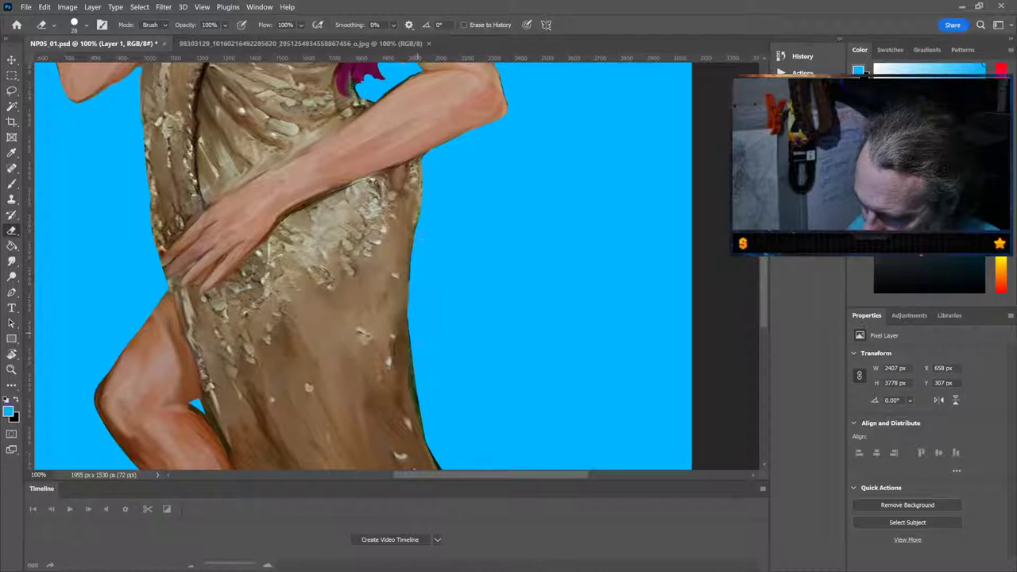
left_click_drag(409, 338, 418, 409)
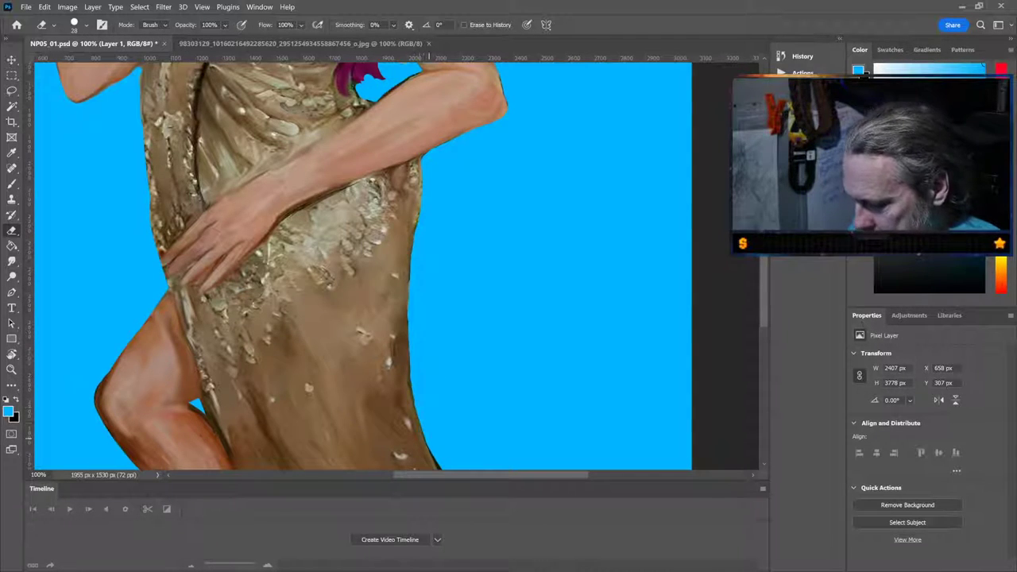
left_click_drag(413, 353, 420, 423)
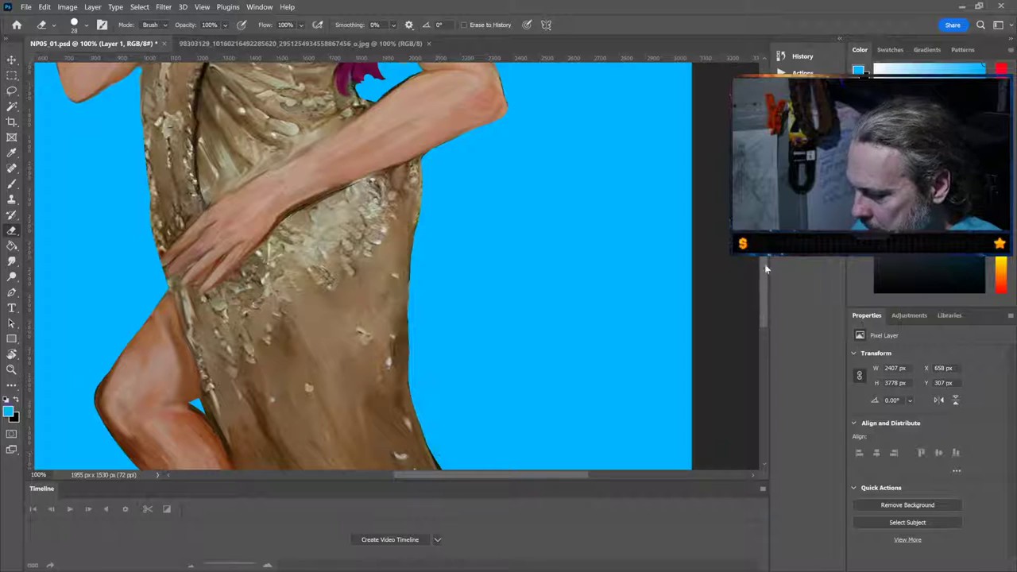
Erase the remaining dark fringe along the curve where the dress's outer edge sweeps out into the train
left_click_drag(765, 268, 763, 298)
left_click_drag(441, 350, 447, 359)
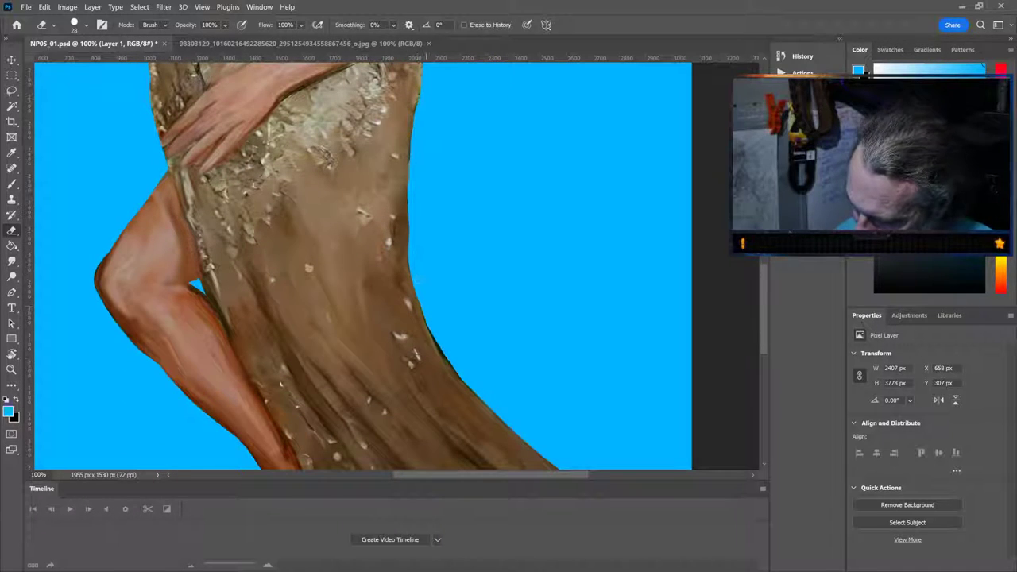
left_click_drag(423, 314, 449, 366)
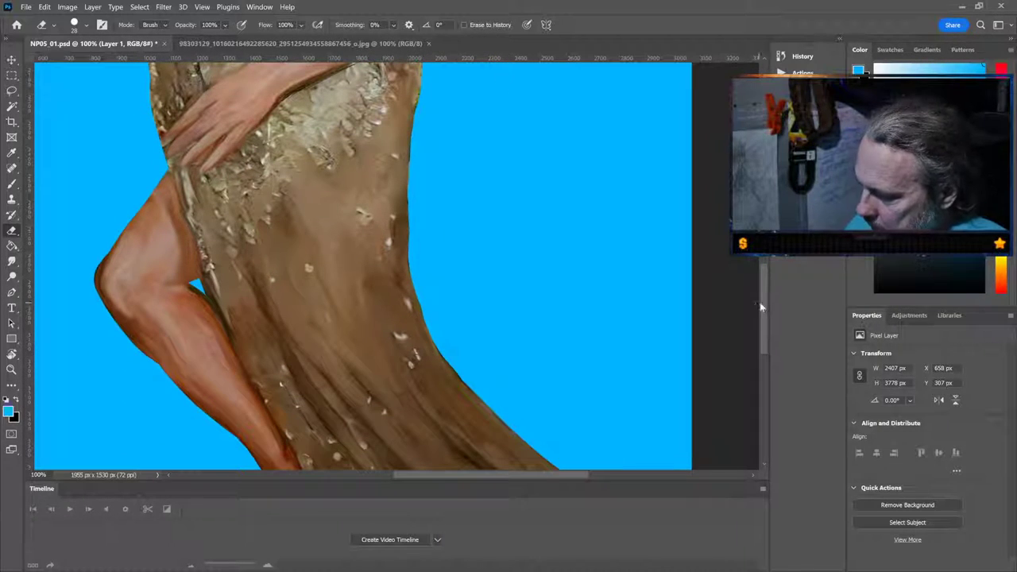
Save the cleaned-up NP05_01.psd and flatten the image
left_click_drag(761, 306, 771, 333)
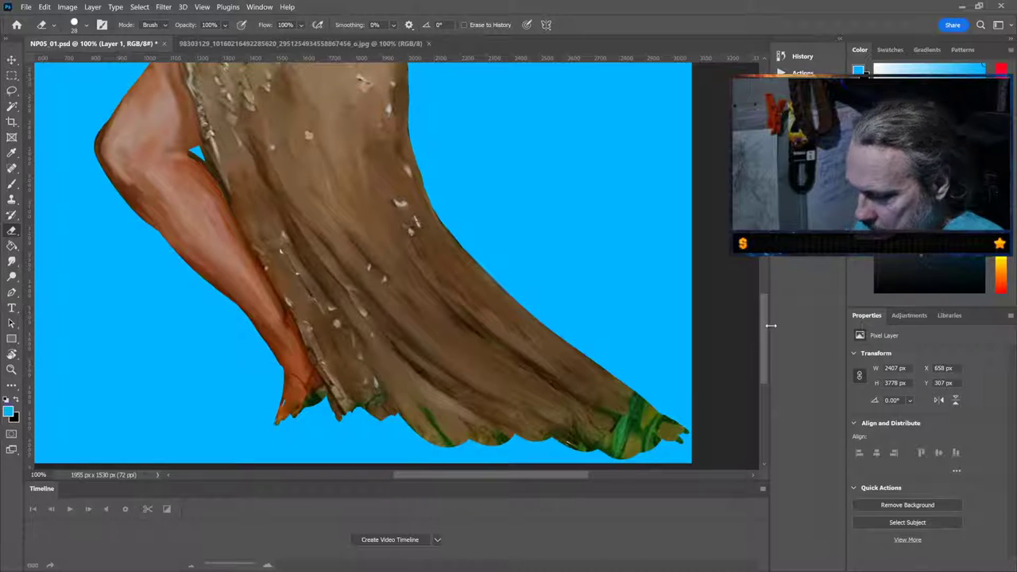
key("ctrl+minus")
key("ctrl+minus")
left_click_drag(763, 351, 760, 279)
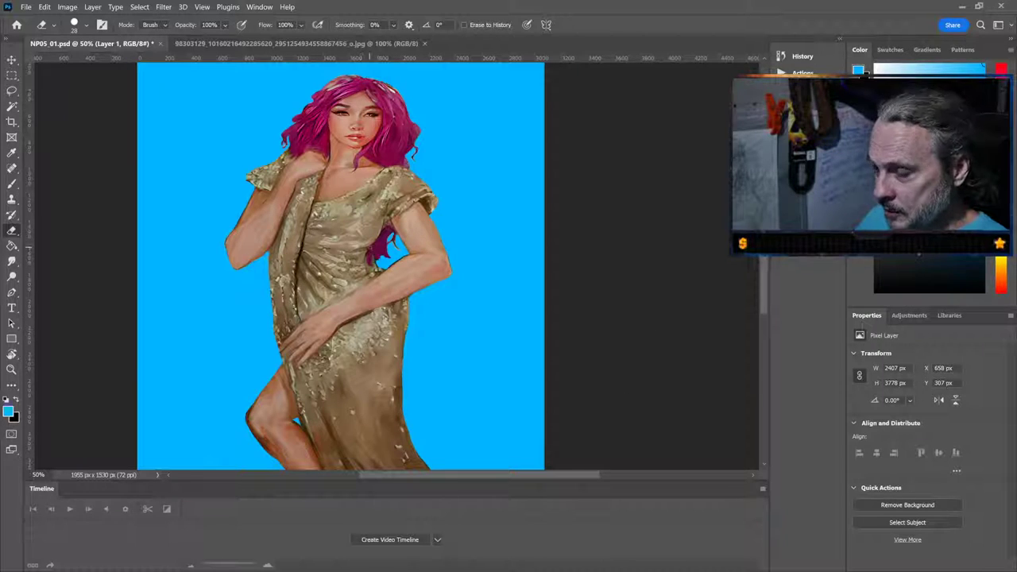
key("ctrl+minus")
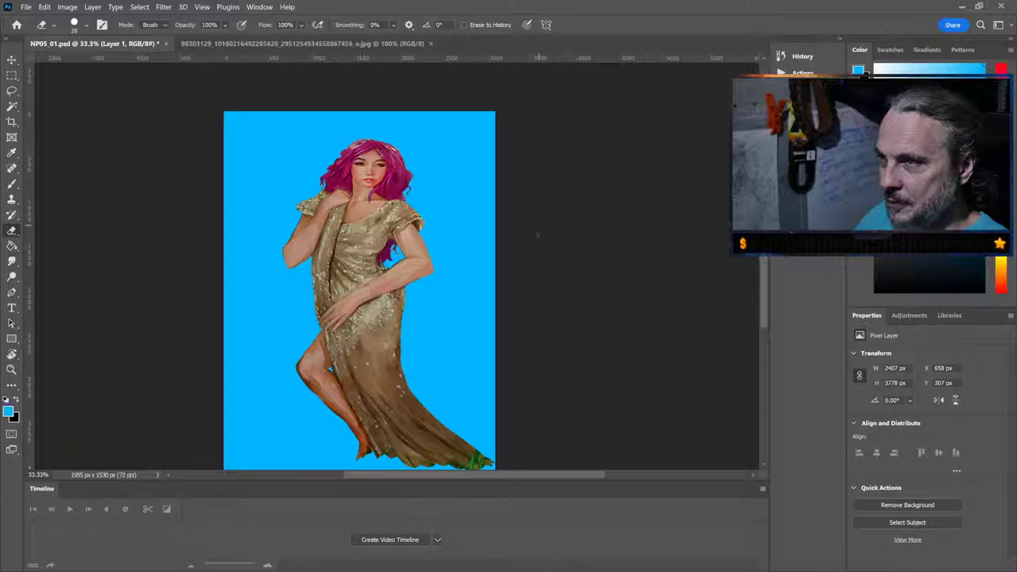
scroll(374, 191, "down", 2)
scroll(378, 210, "up", 1)
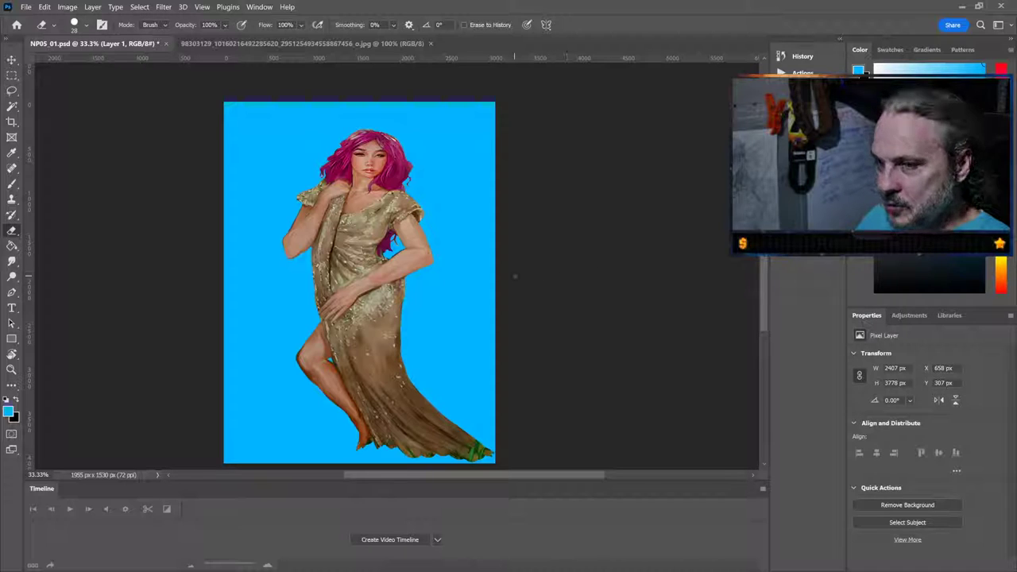
key("ctrl+s")
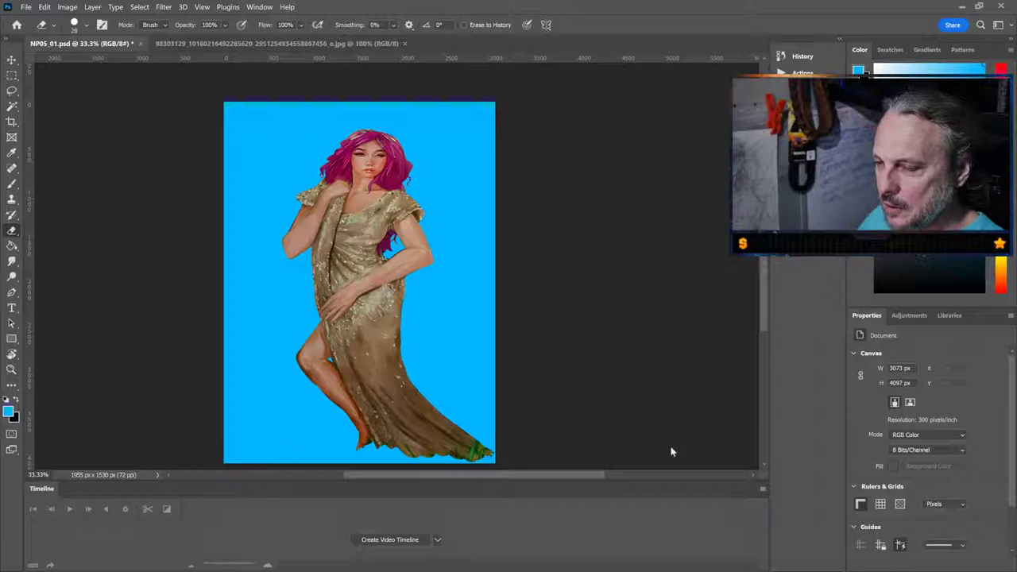
Save the flattened image as NP05_01.jpg and resize it to 768 by 1024 px at 72 pixels/inch
key("space")
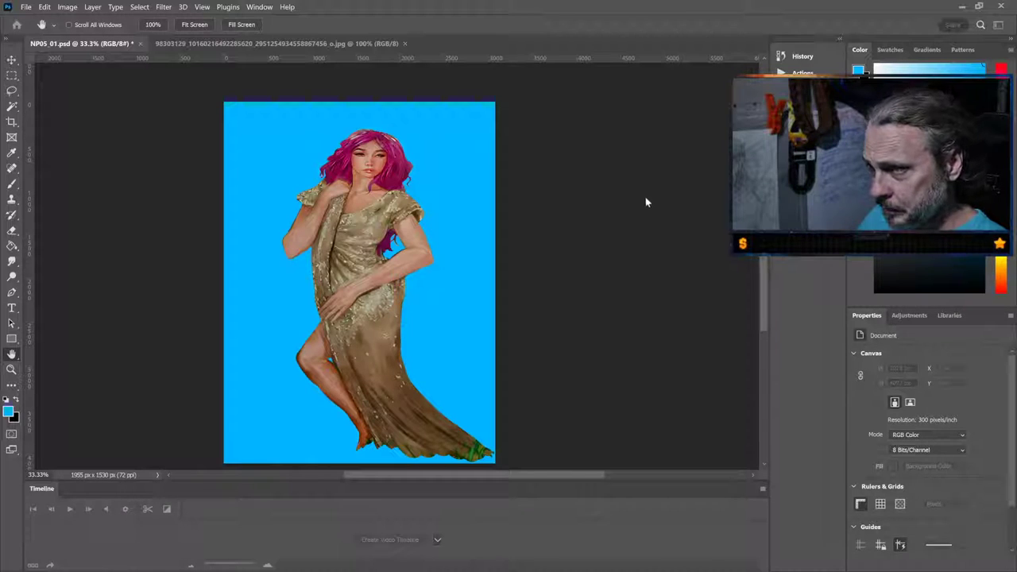
key("e")
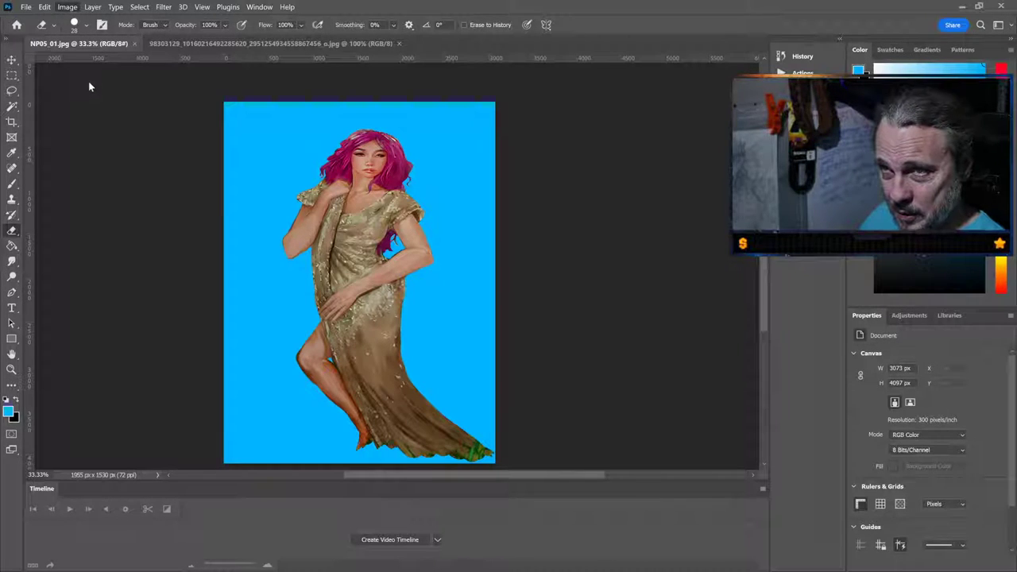
key("space")
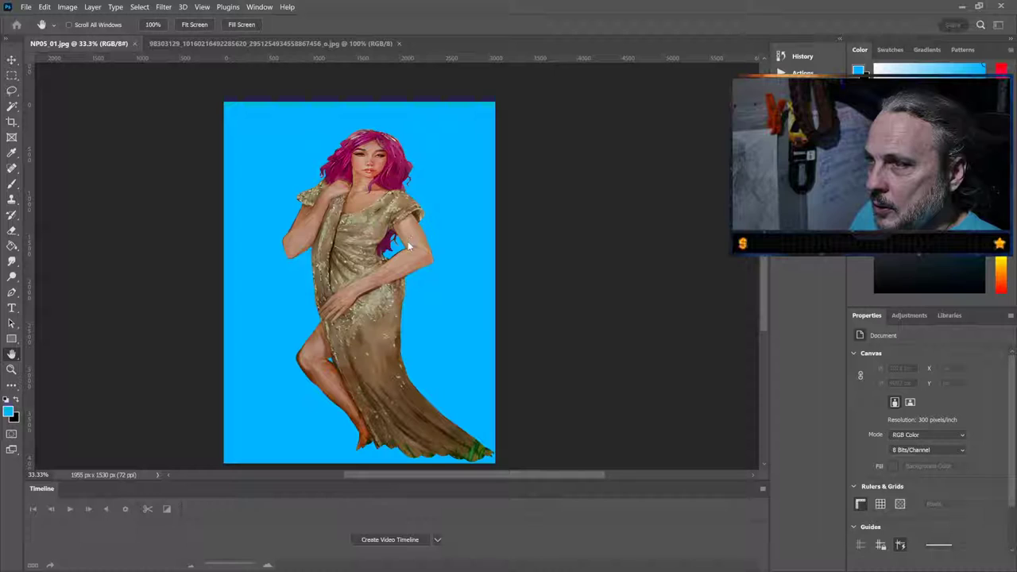
key("ctrl+z")
key("e")
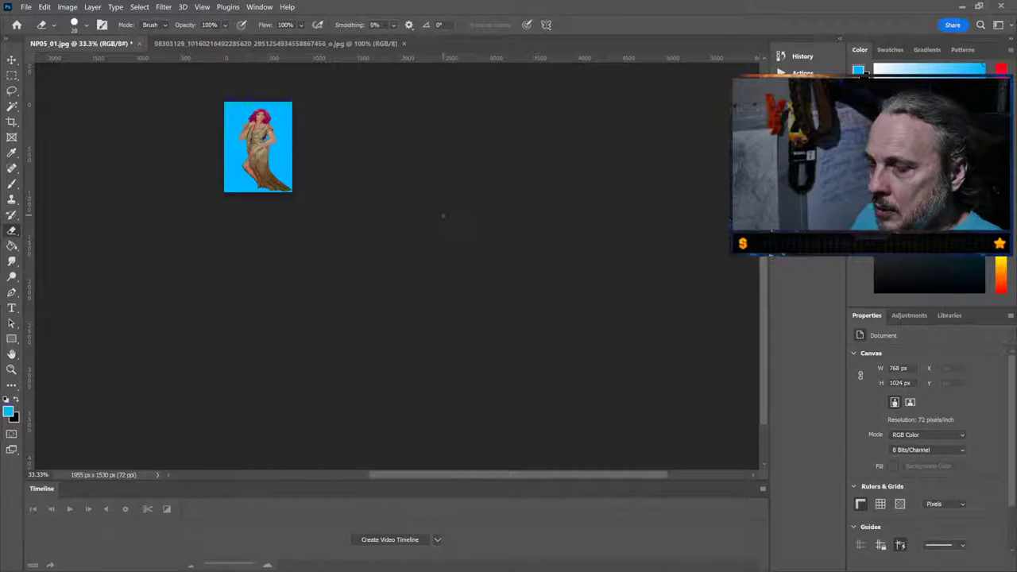
Examine the resized image as a whole and close up around the arm, hand and dress for loss of detail
key("ctrl+0")
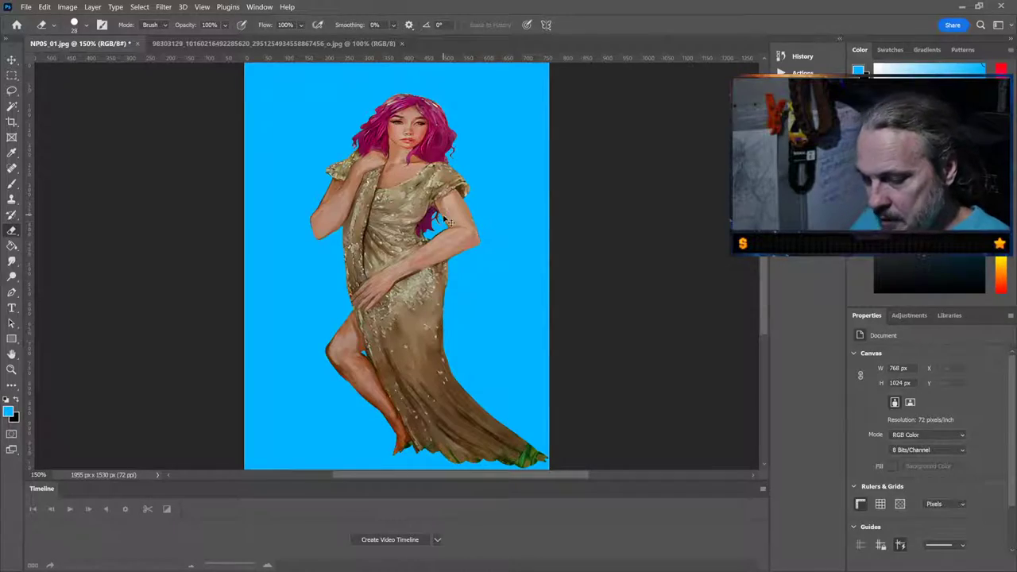
scroll(449, 220, "up", 4)
scroll(397, 251, "up", 4)
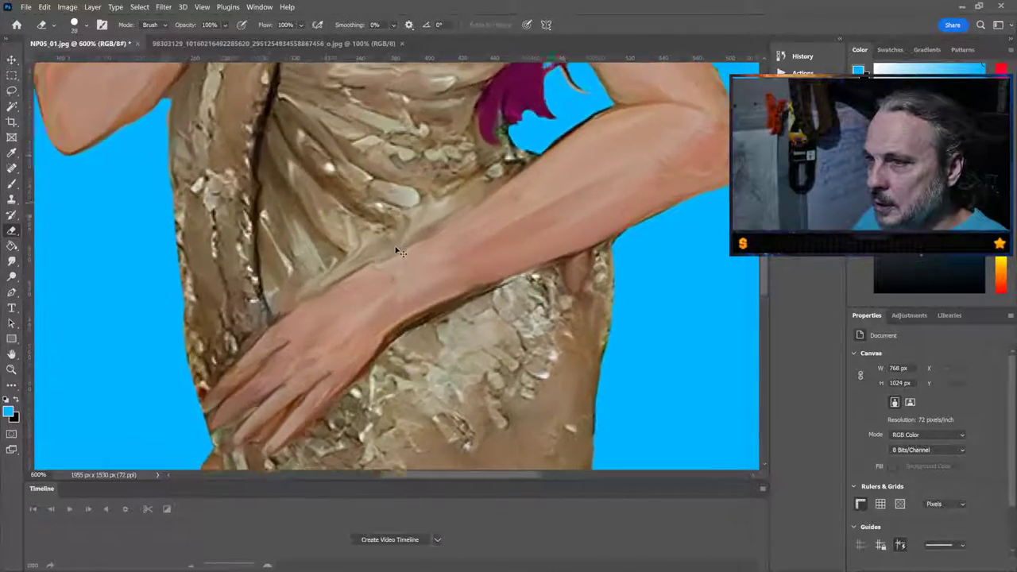
scroll(476, 278, "down", 7)
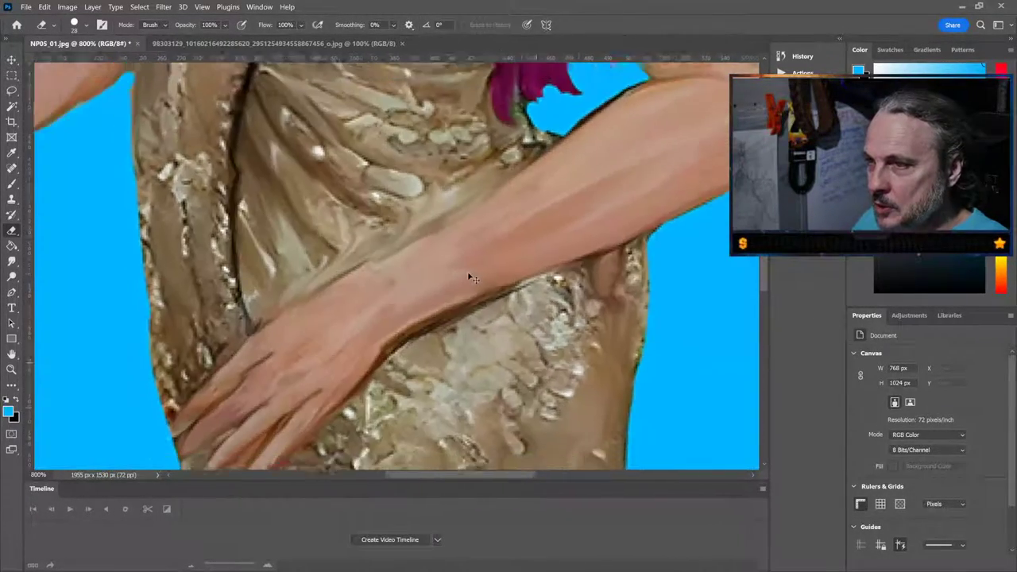
scroll(450, 261, "down", 2)
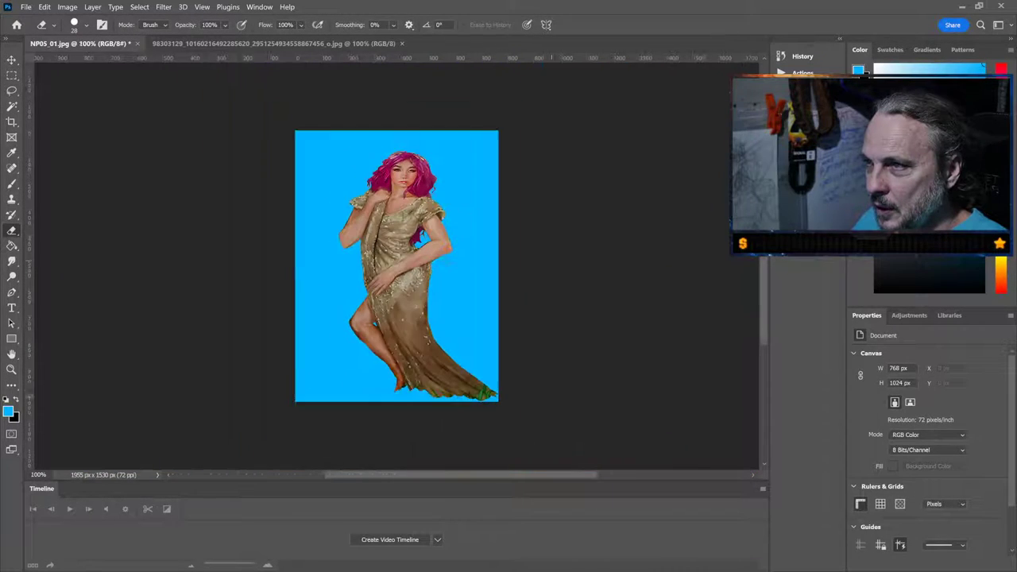
scroll(397, 262, "up", 2)
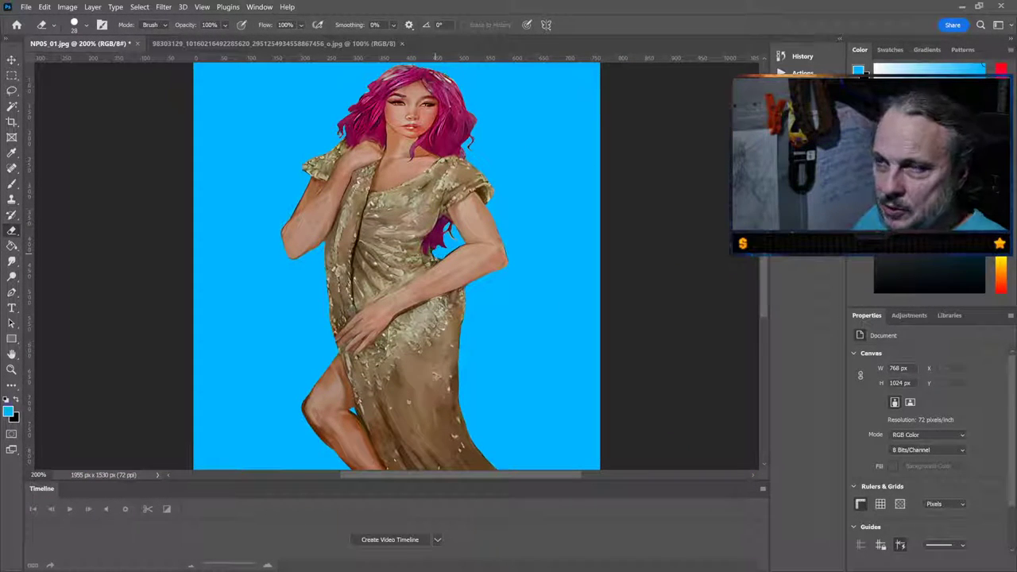
scroll(439, 260, "down", 1)
scroll(439, 260, "up", 1)
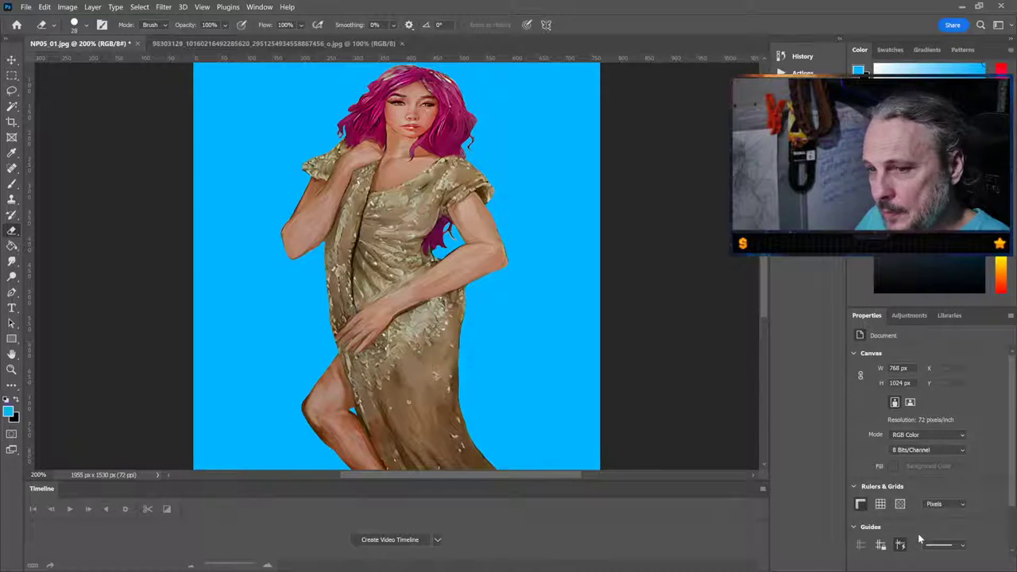
Switch to Stable Diffusion UI and set the image size to 768 wide by 1024 high
key("space")
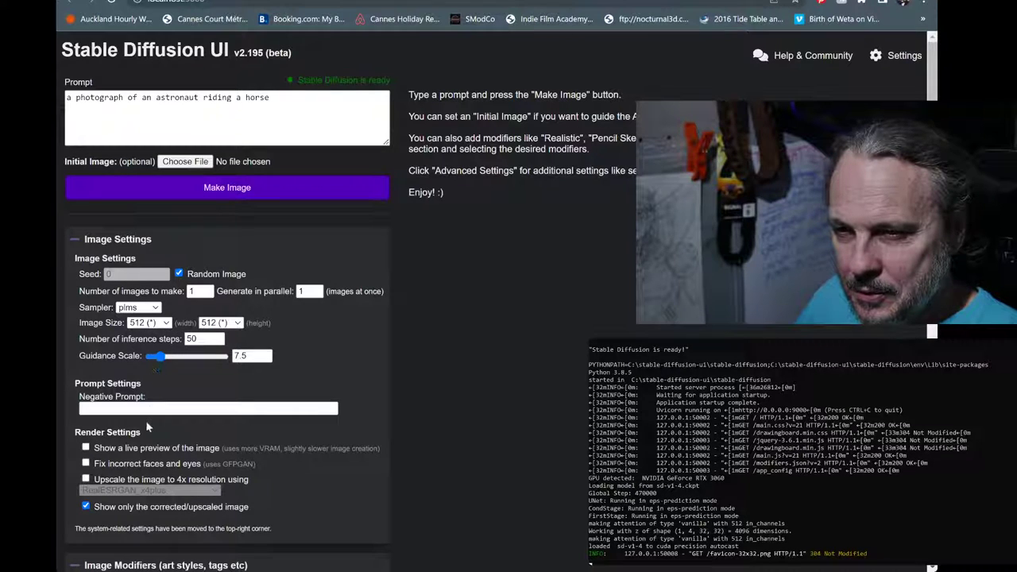
key("Down")
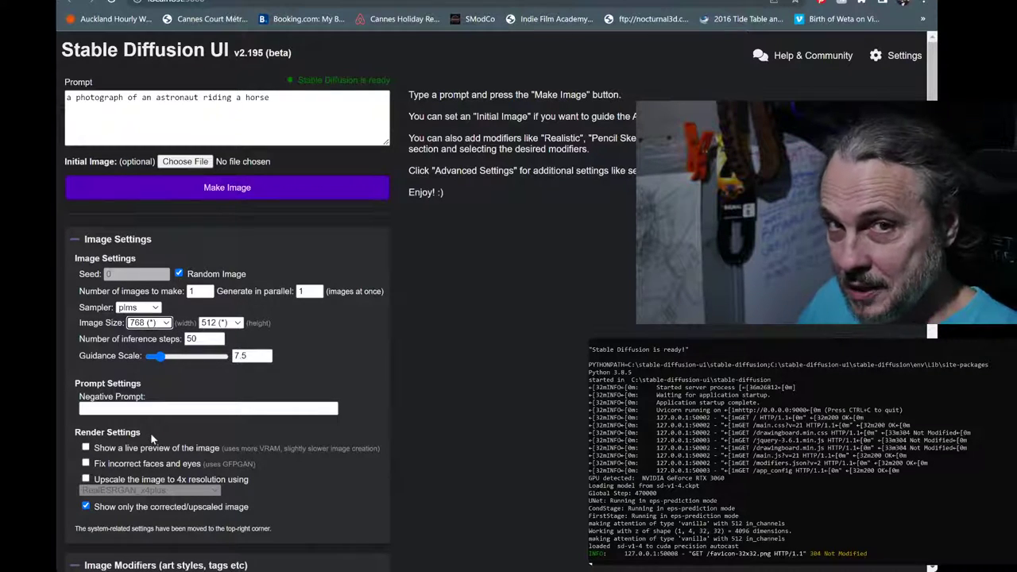
left_click(239, 329)
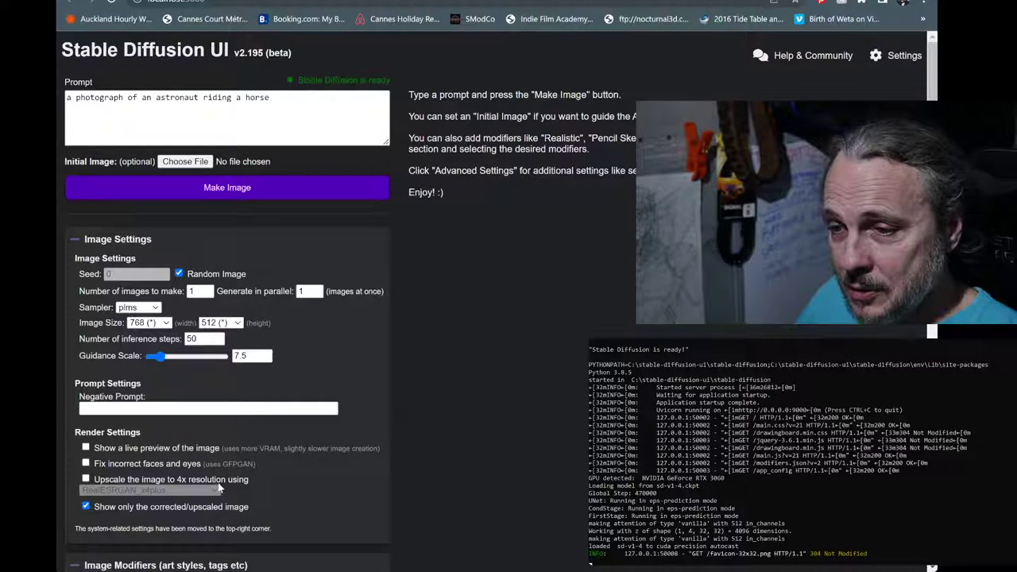
key("Down")
key("Down")
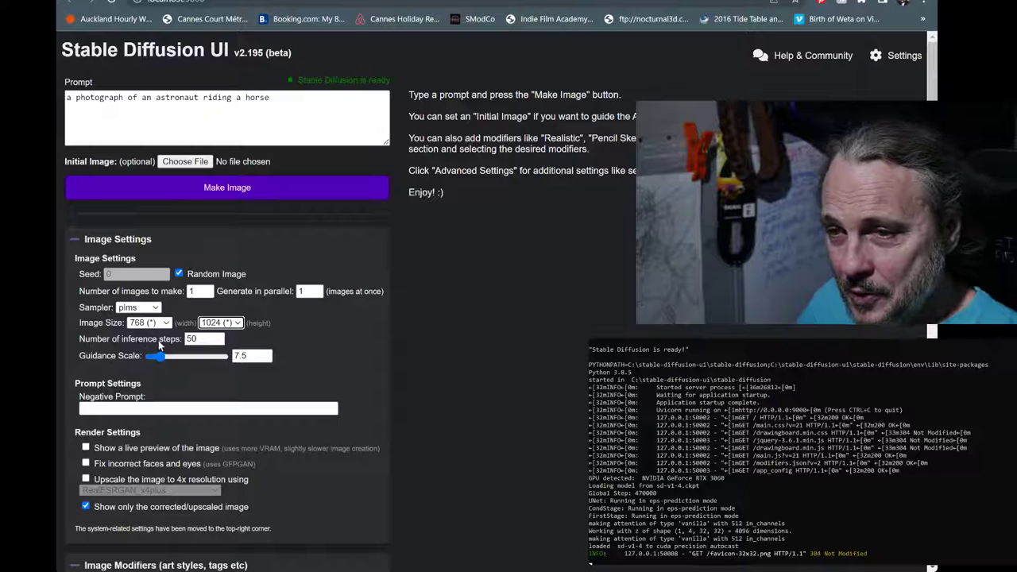
Set the number of inference steps to 35 and the guidance scale to 10
left_click_drag(199, 339, 179, 340)
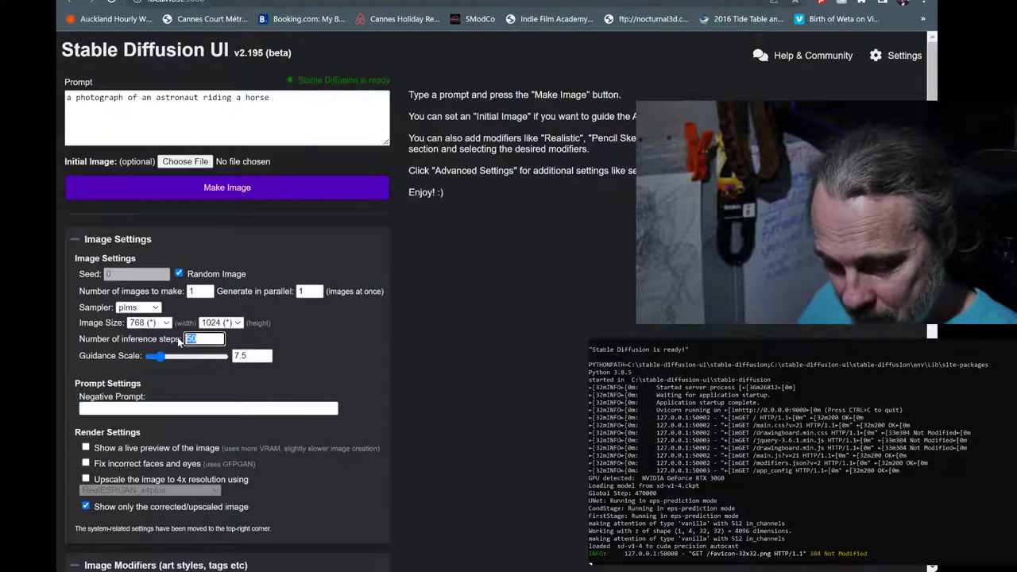
type("35")
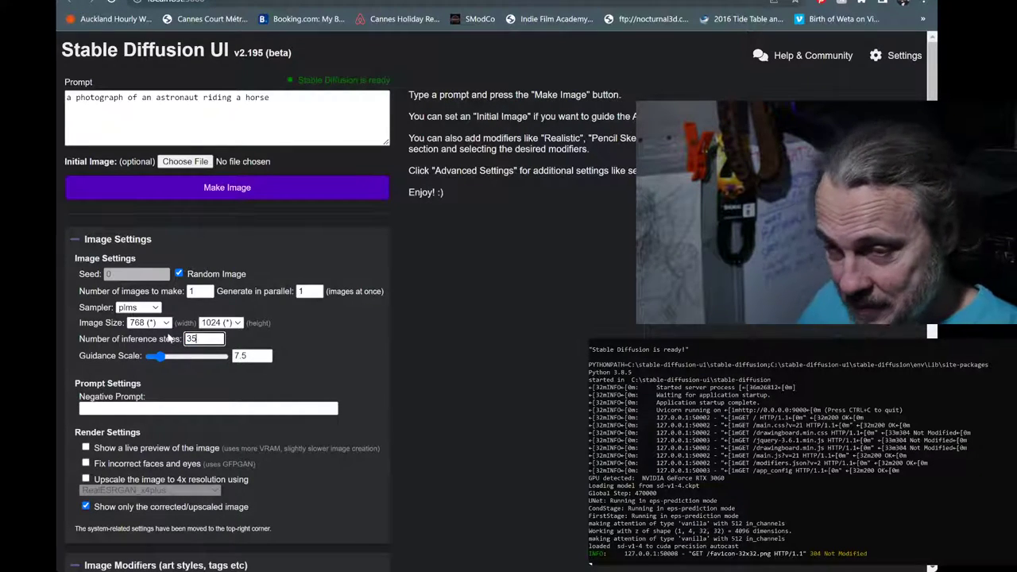
left_click(296, 345)
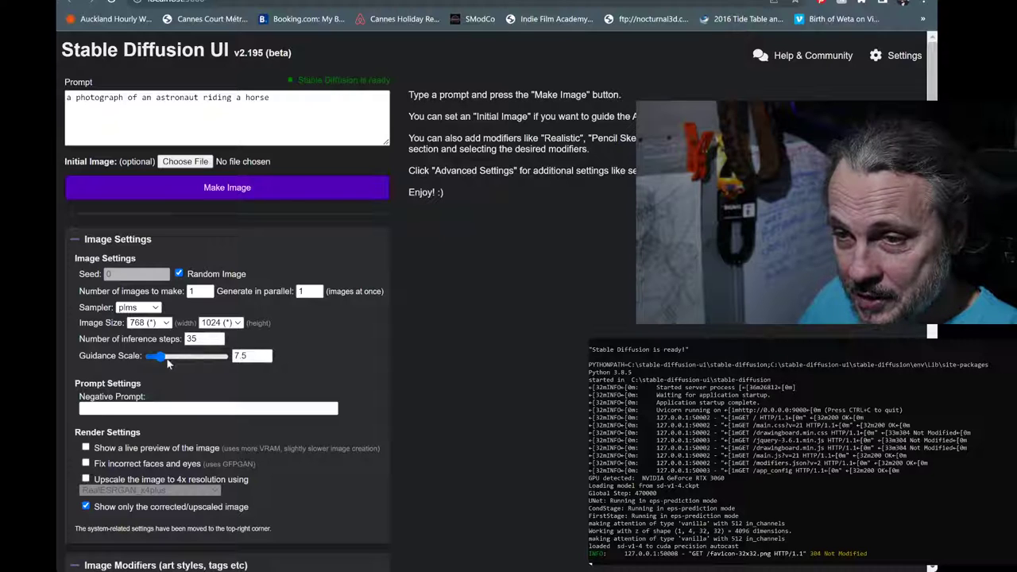
double_click(252, 356)
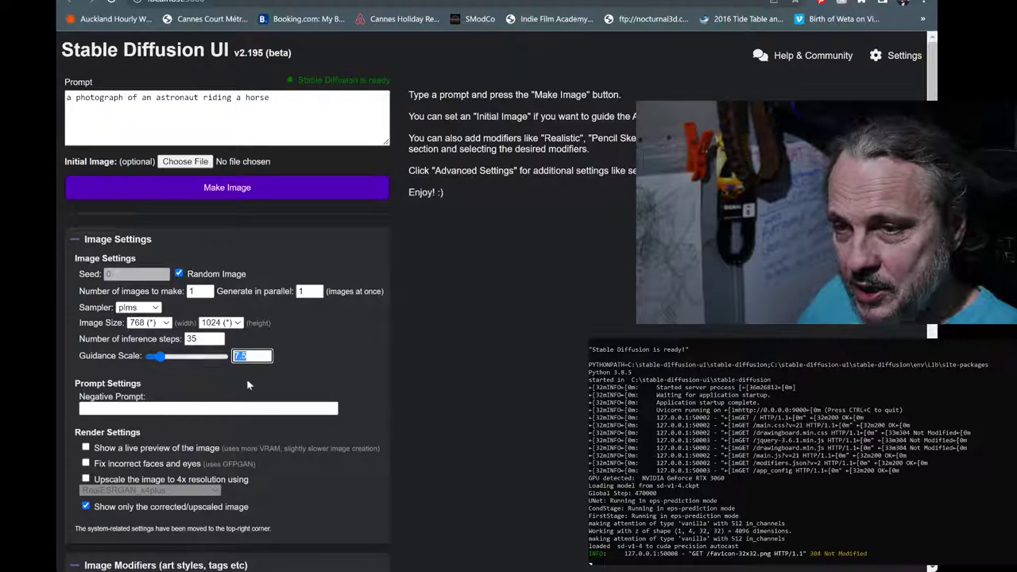
type("10")
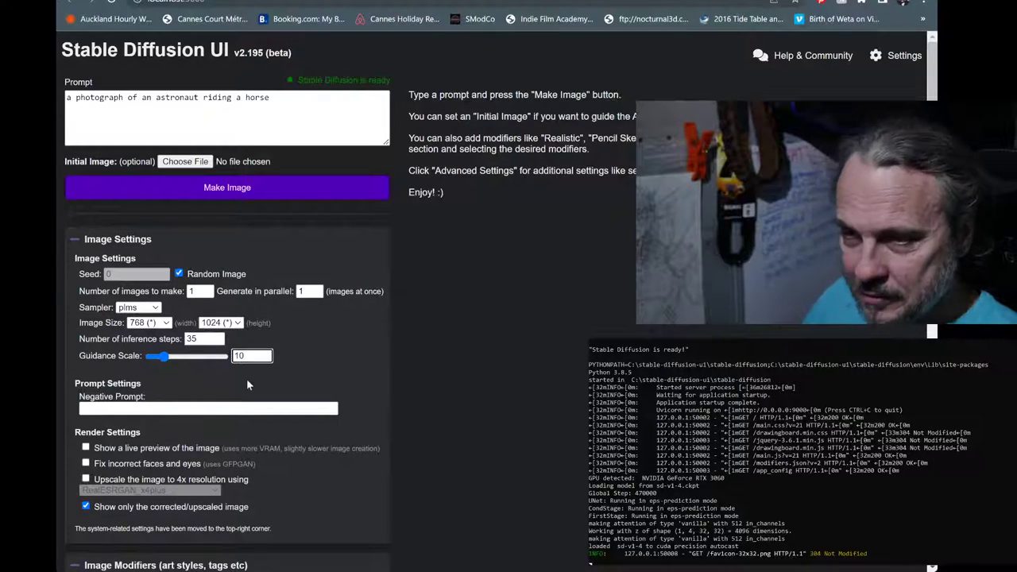
left_click(313, 355)
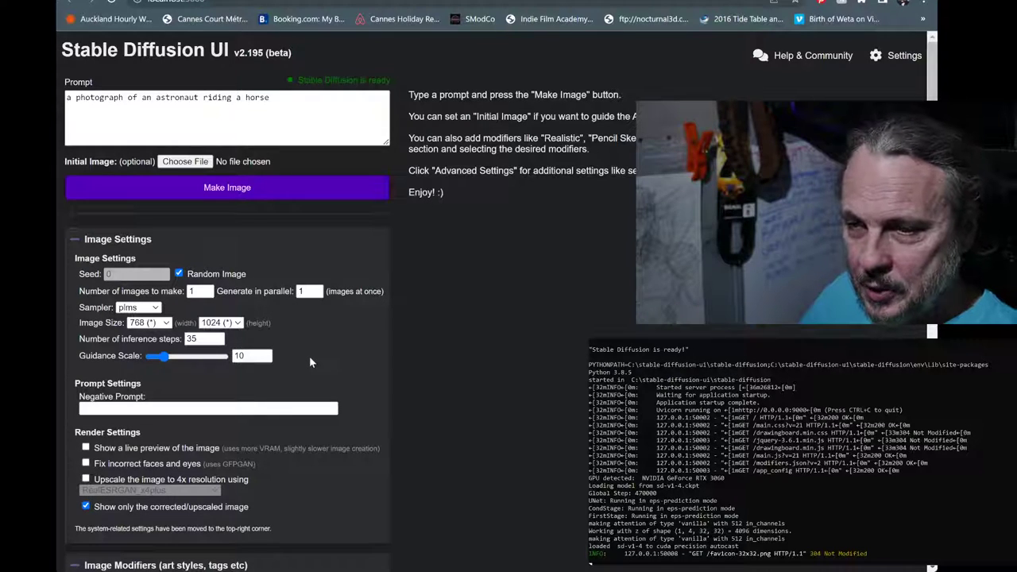
Set the number of images to make to 4
double_click(190, 292)
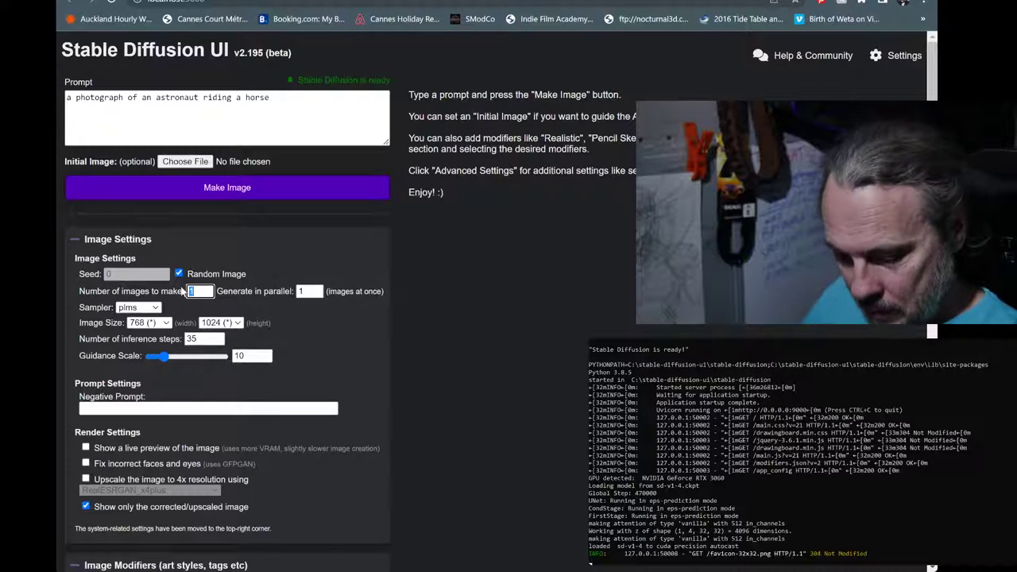
type("4")
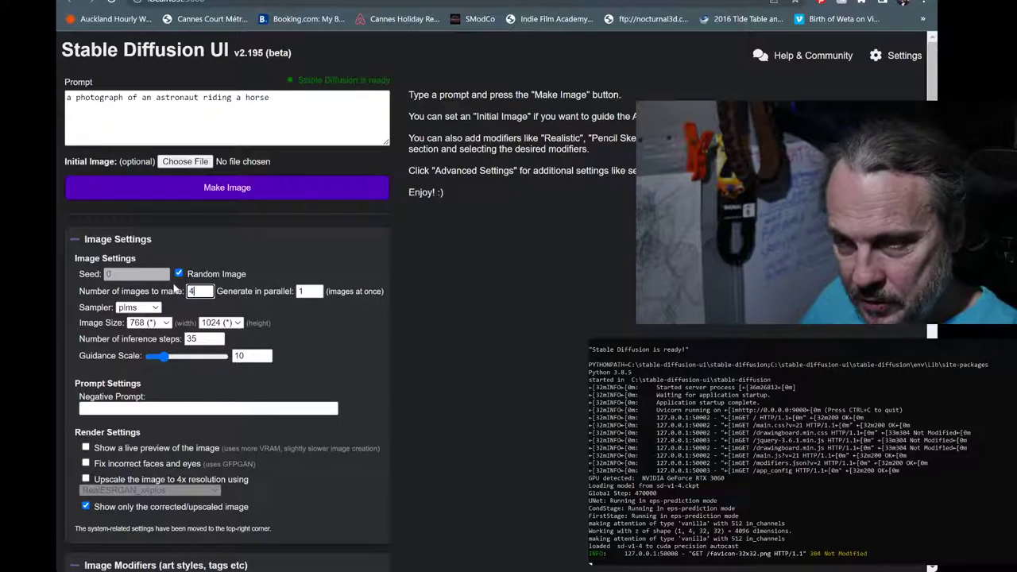
Set the number of images generated in parallel to 2
double_click(306, 291)
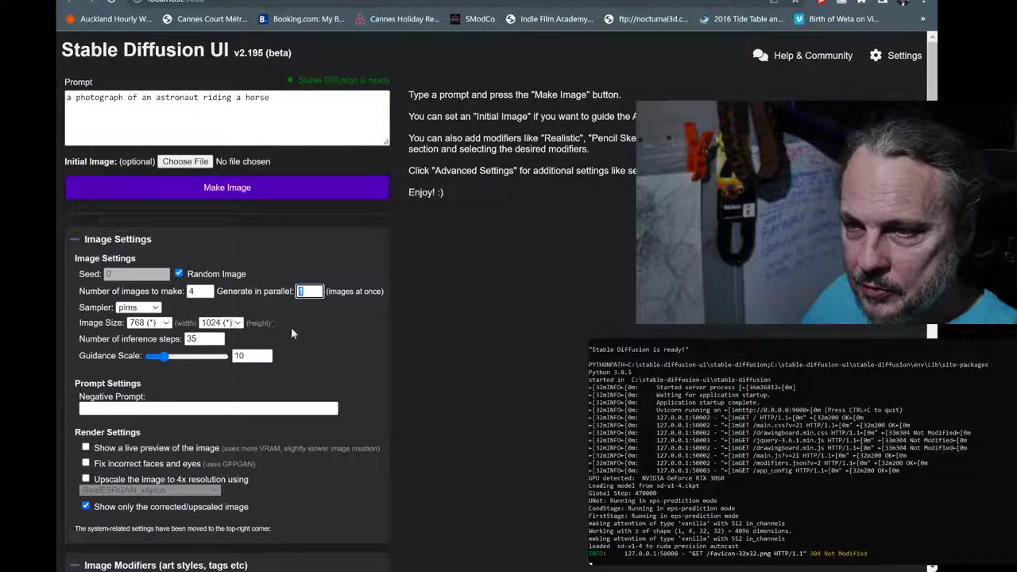
type("2")
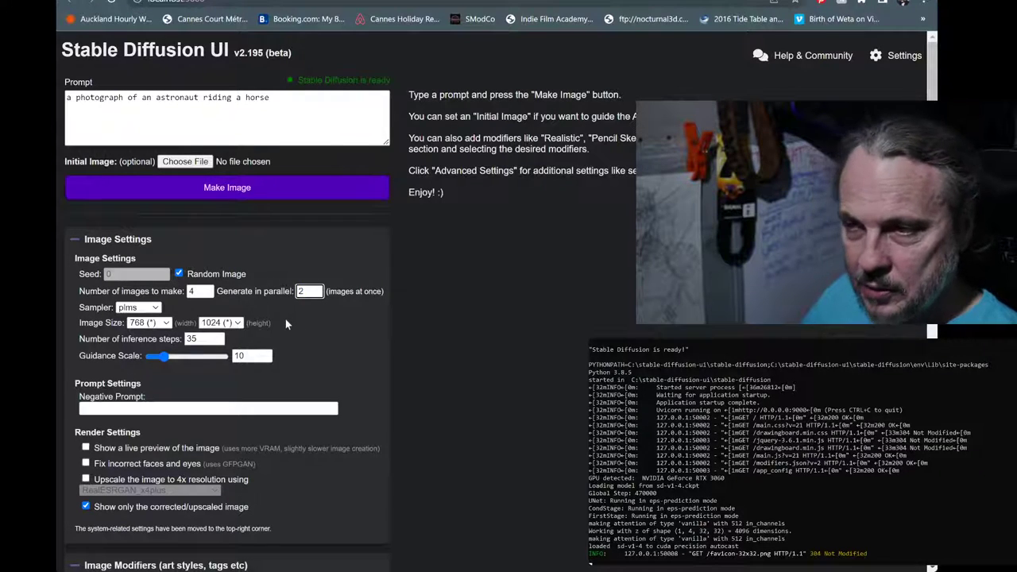
left_click(348, 346)
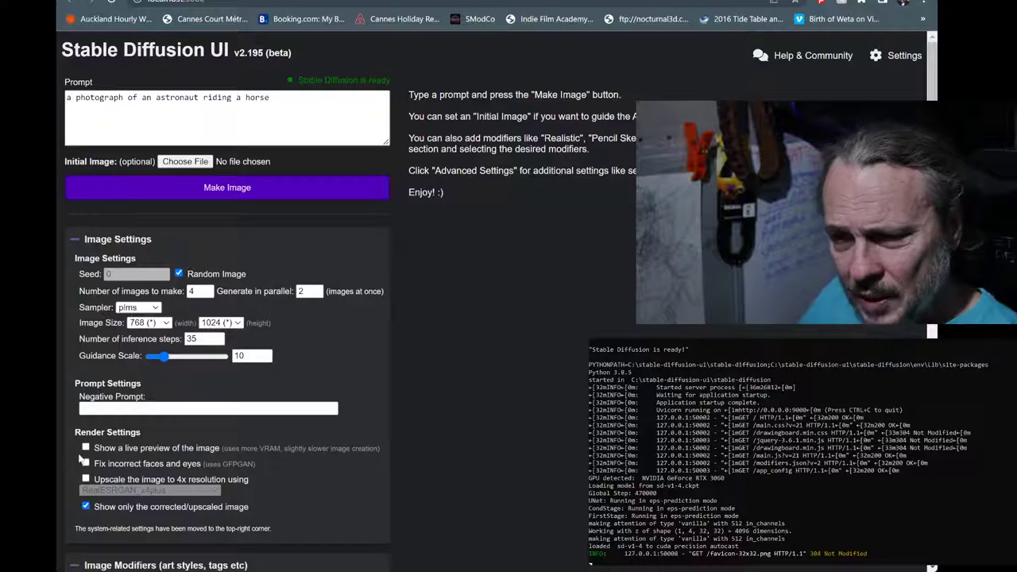
scroll(111, 425, "down", 1)
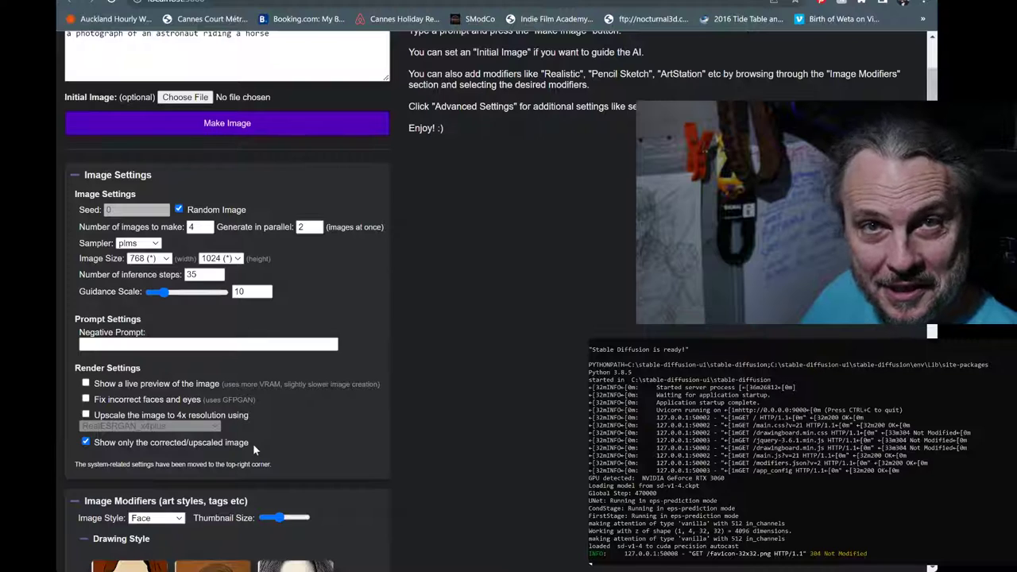
scroll(263, 433, "up", 1)
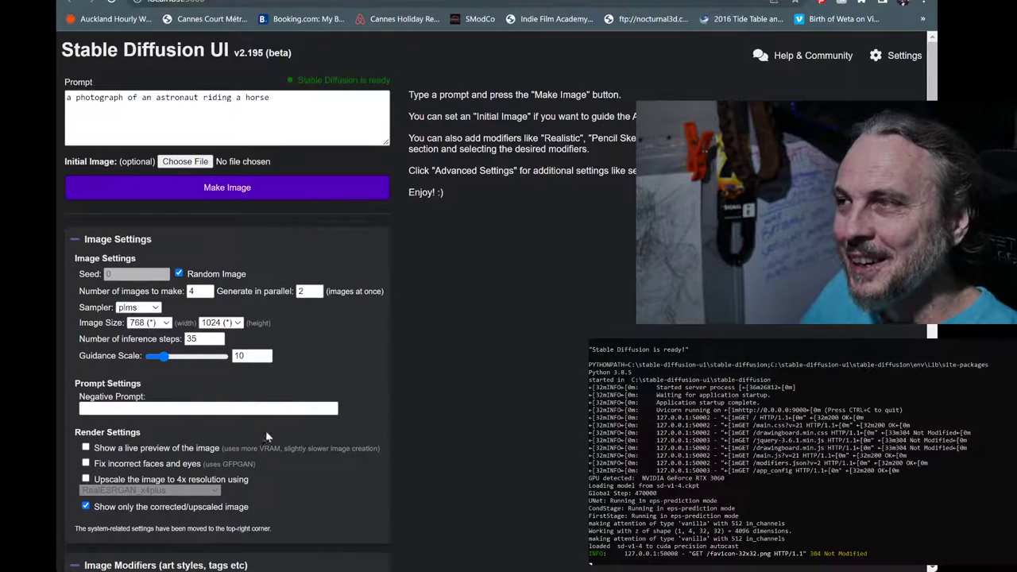
Replace the astronaut prompt with "Goddess of Spring"
mouse_move(906, 55)
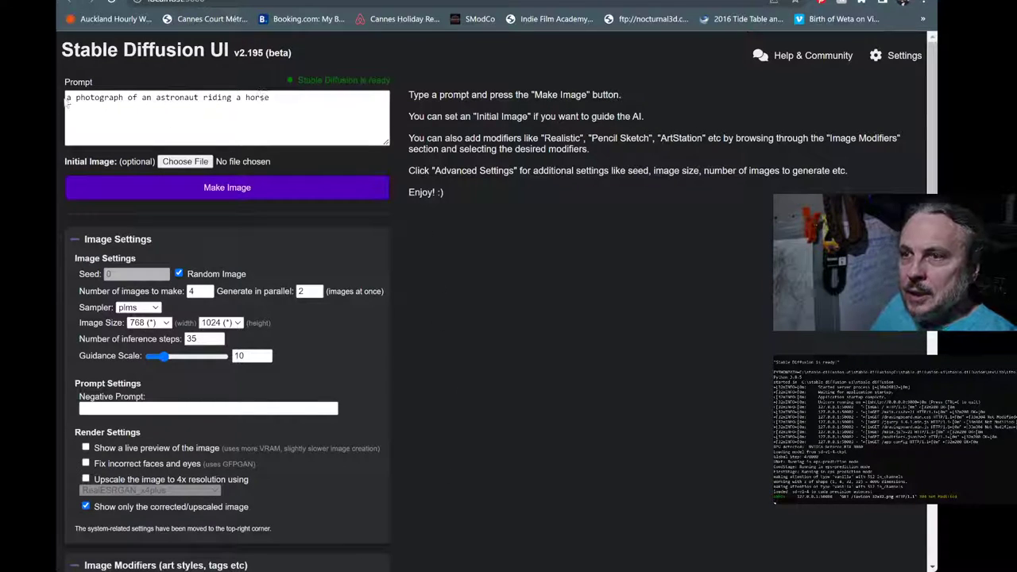
left_click(277, 97)
left_click_drag(278, 97, 93, 72)
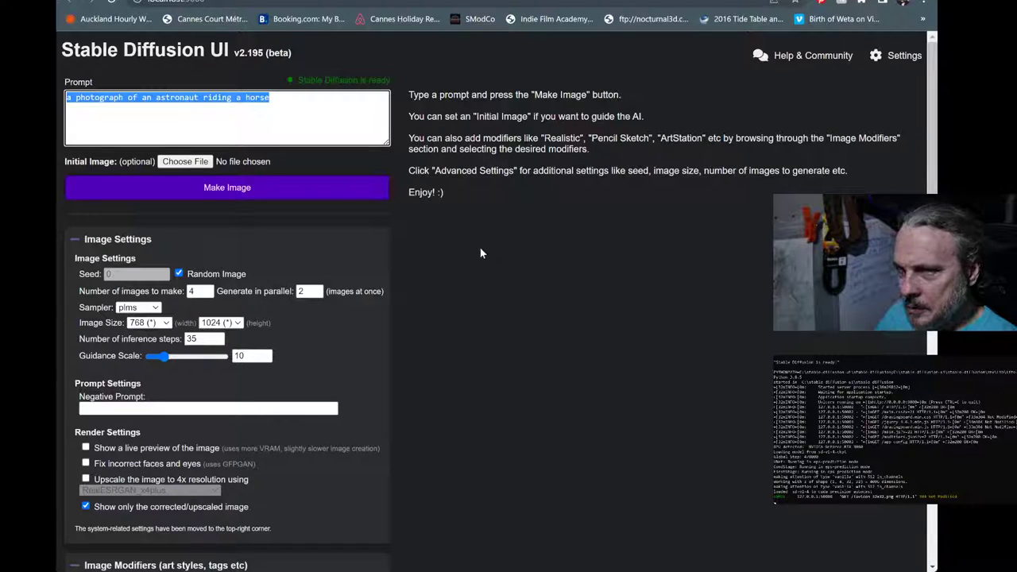
type("c")
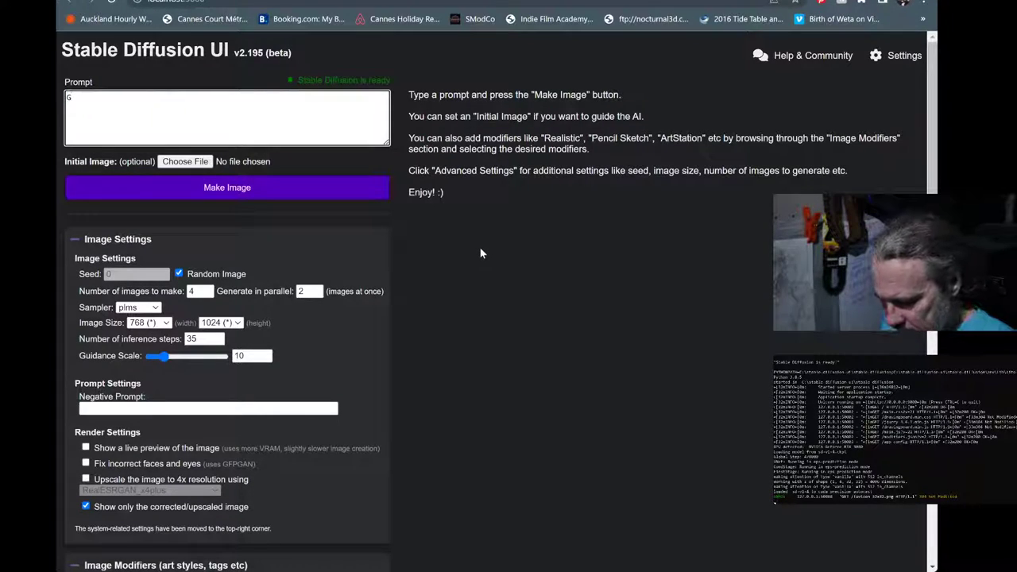
type("oddr")
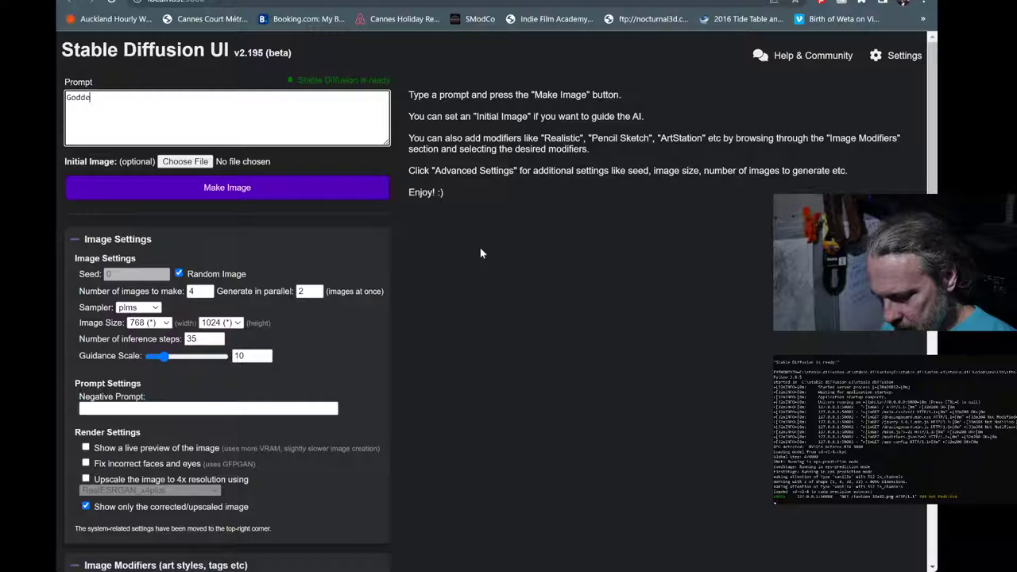
type("ss of")
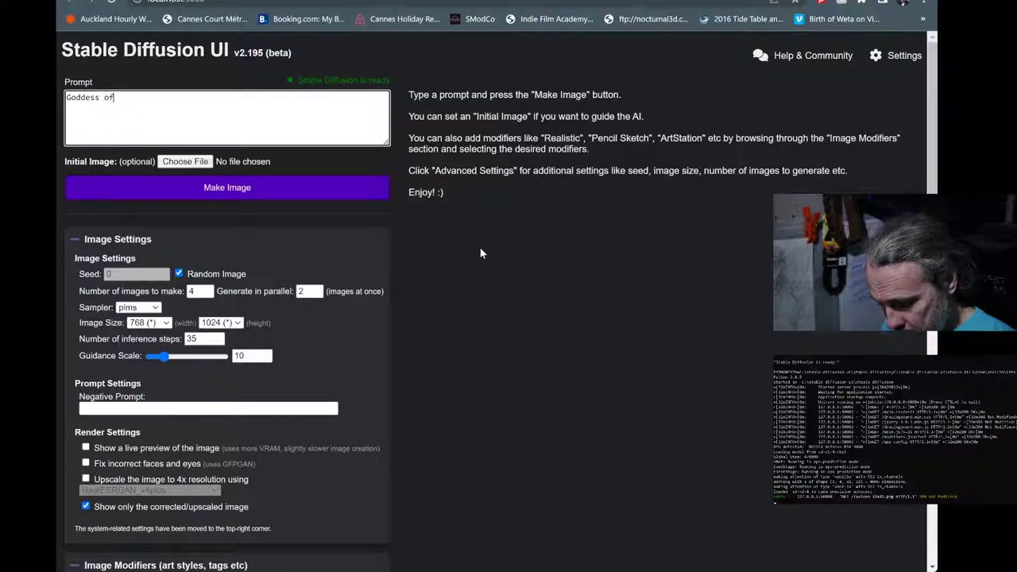
type(" Spring")
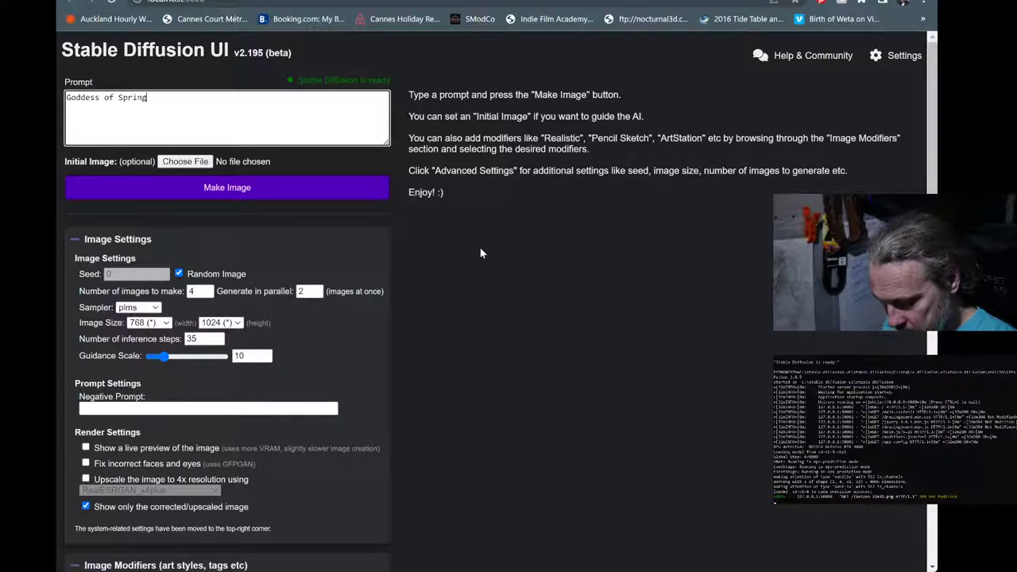
left_click(477, 233)
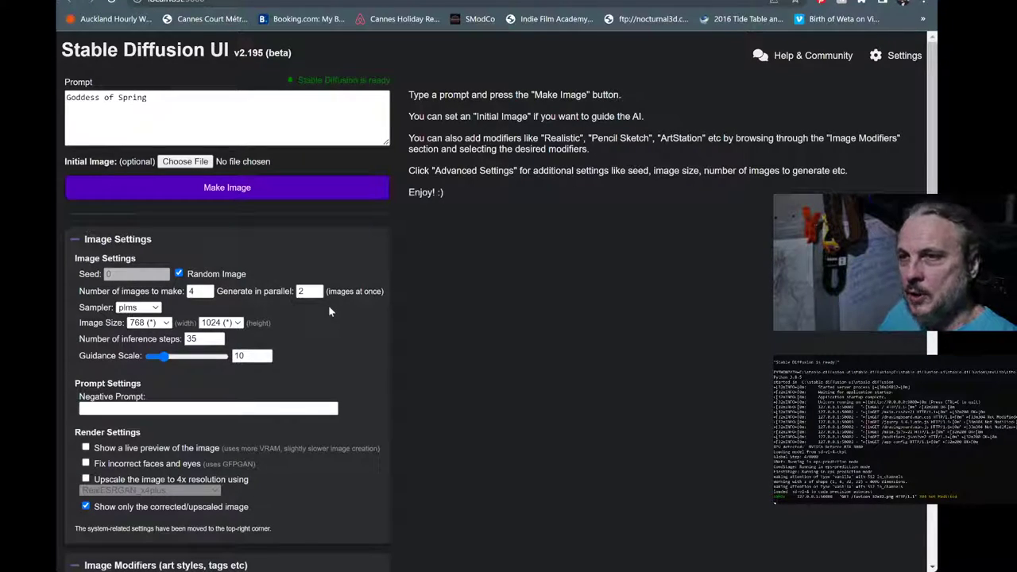
Load the exported JPG of the woman on blue, NP05_01_i…geprompt.jpg, as the initial image
scroll(330, 311, "down", 6)
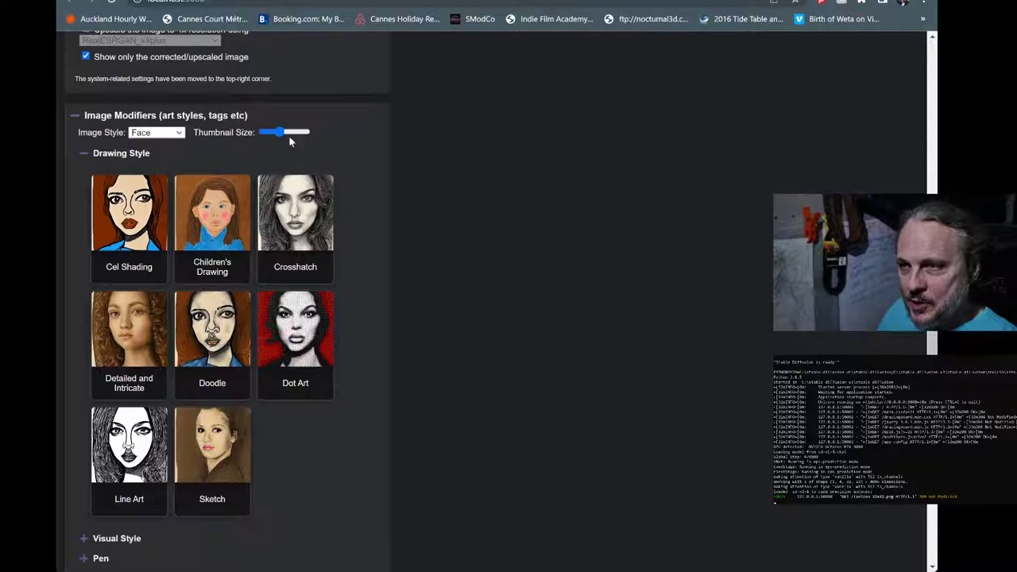
scroll(272, 196, "up", 3)
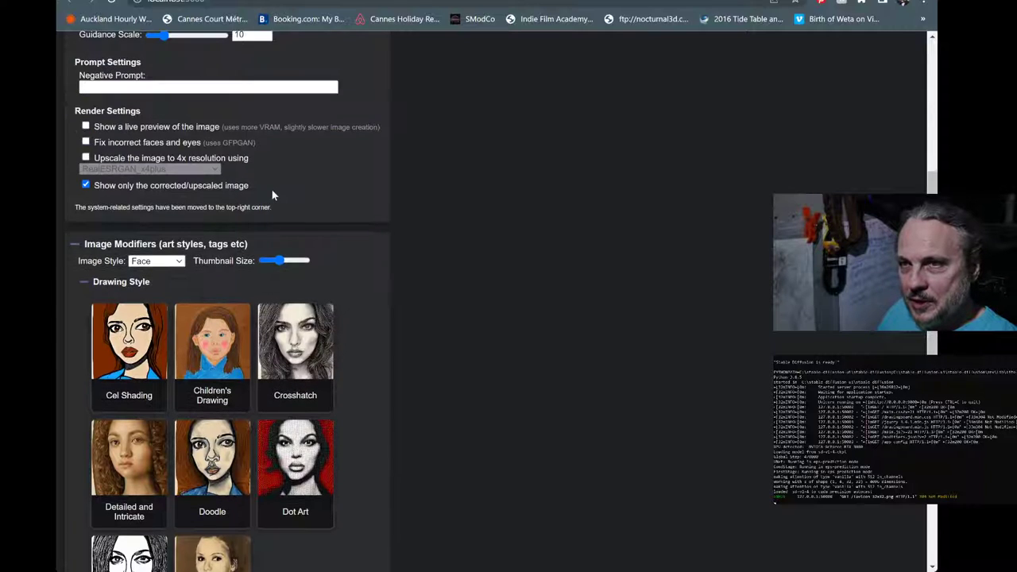
scroll(205, 131, "up", 3)
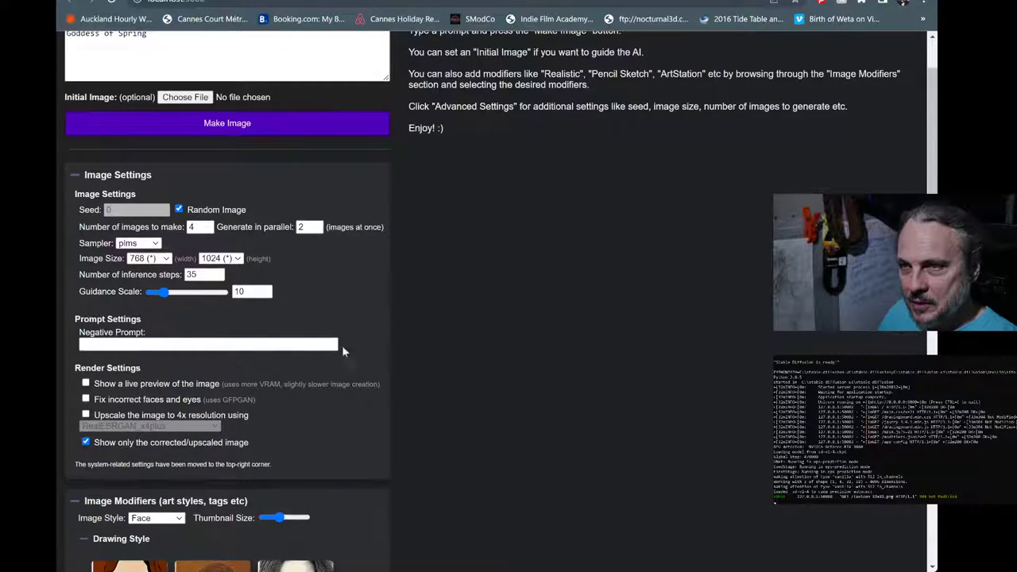
left_click(83, 103)
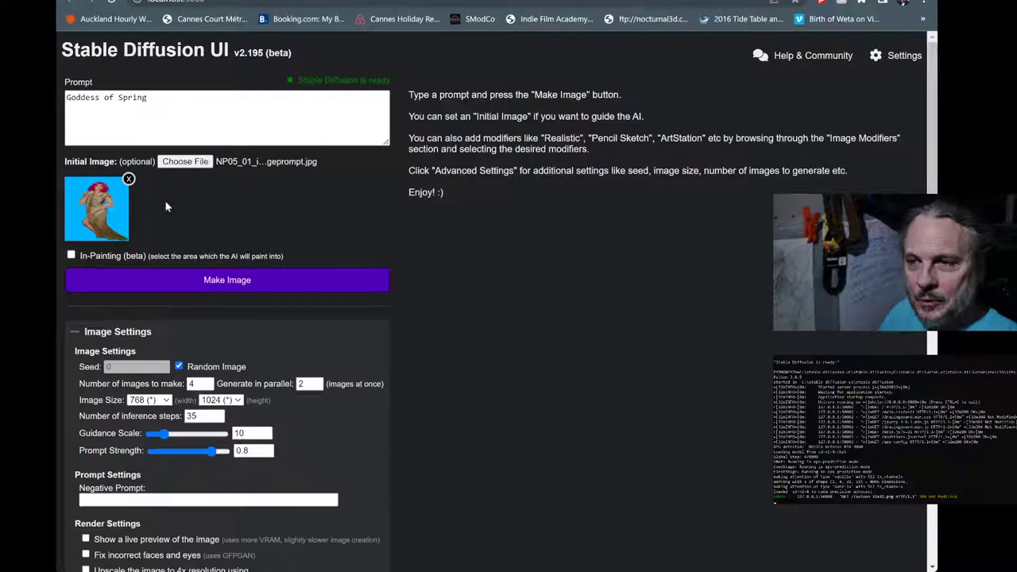
Review the parallel image count, inference steps, guidance scale, prompt strength and render settings for the loaded initial image
scroll(446, 266, "down", 3)
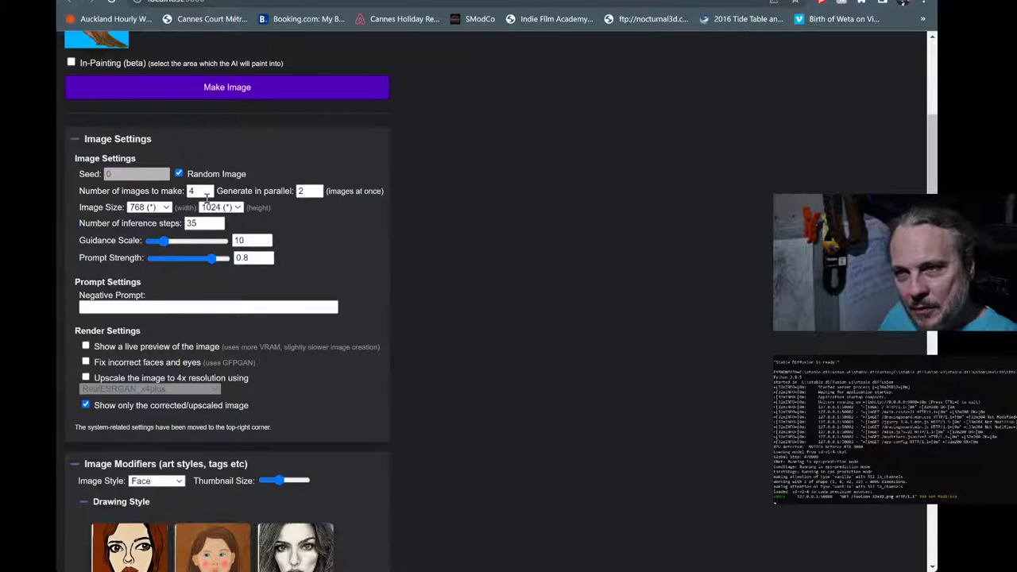
double_click(308, 190)
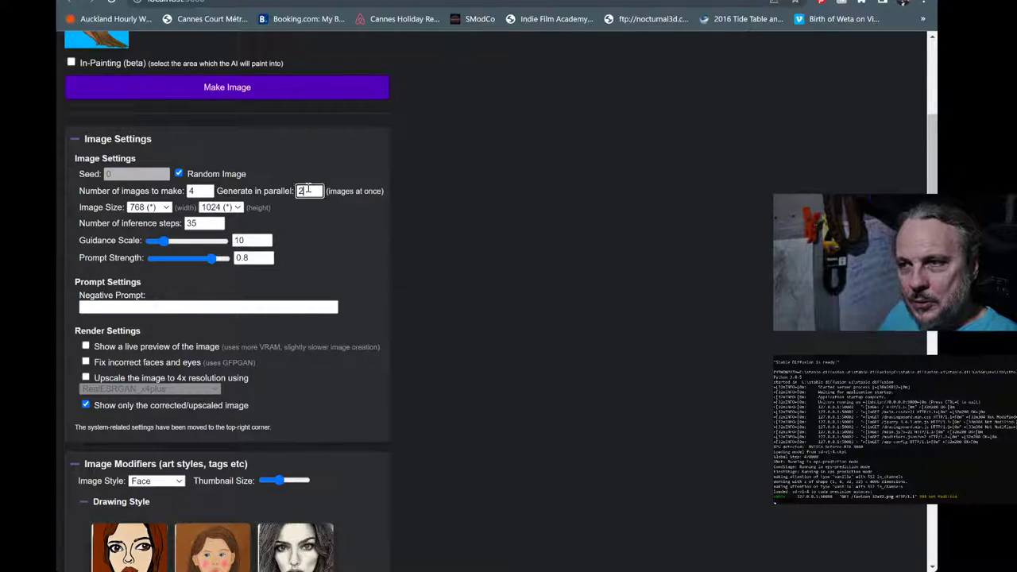
left_click(307, 190)
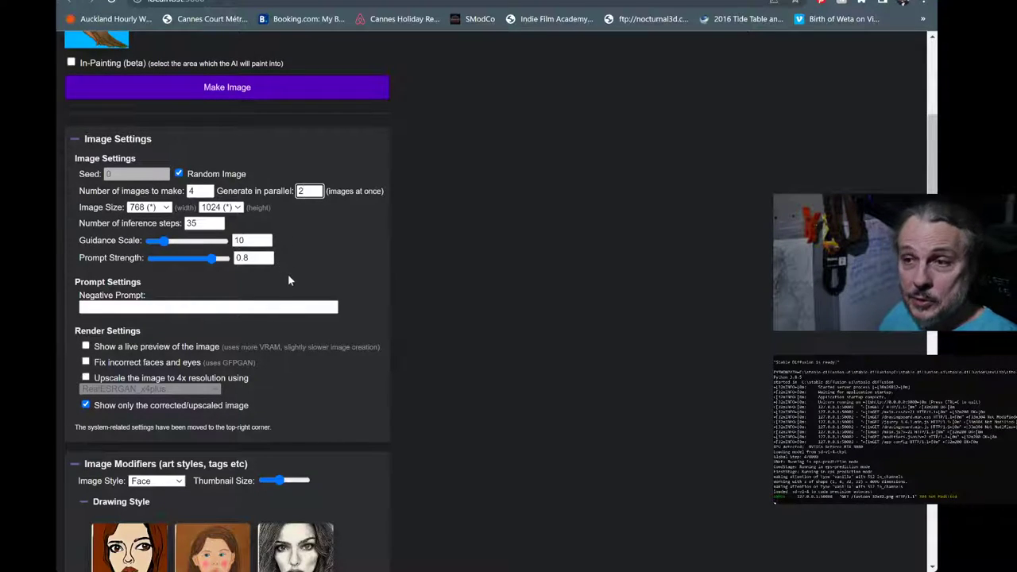
left_click(300, 249)
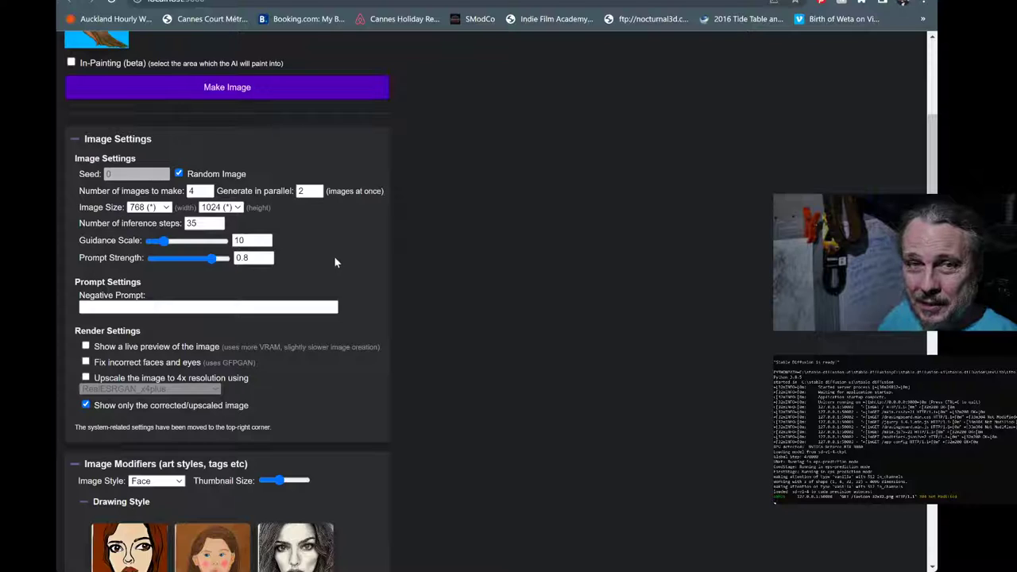
scroll(321, 230, "down", 2)
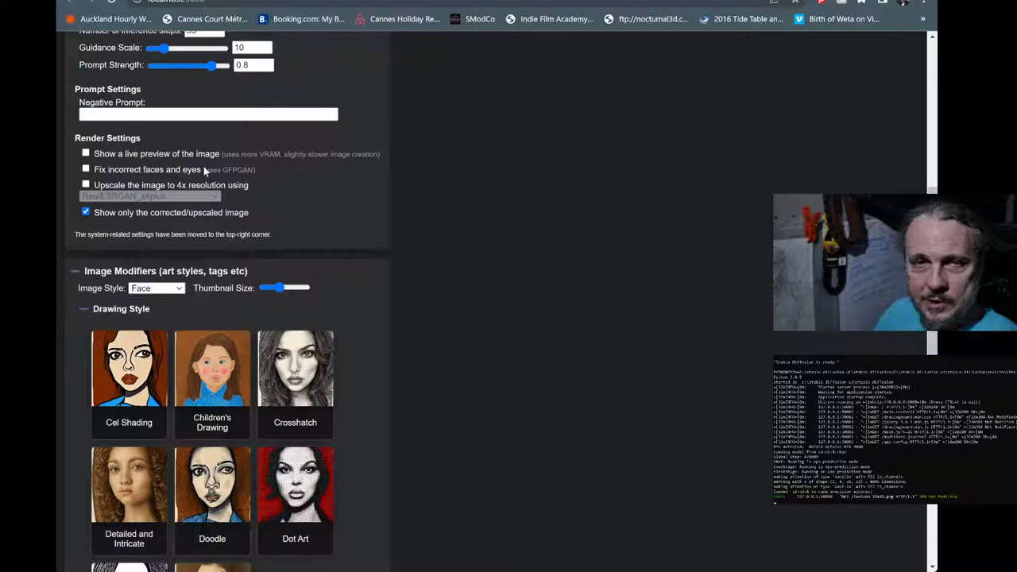
scroll(244, 211, "up", 2)
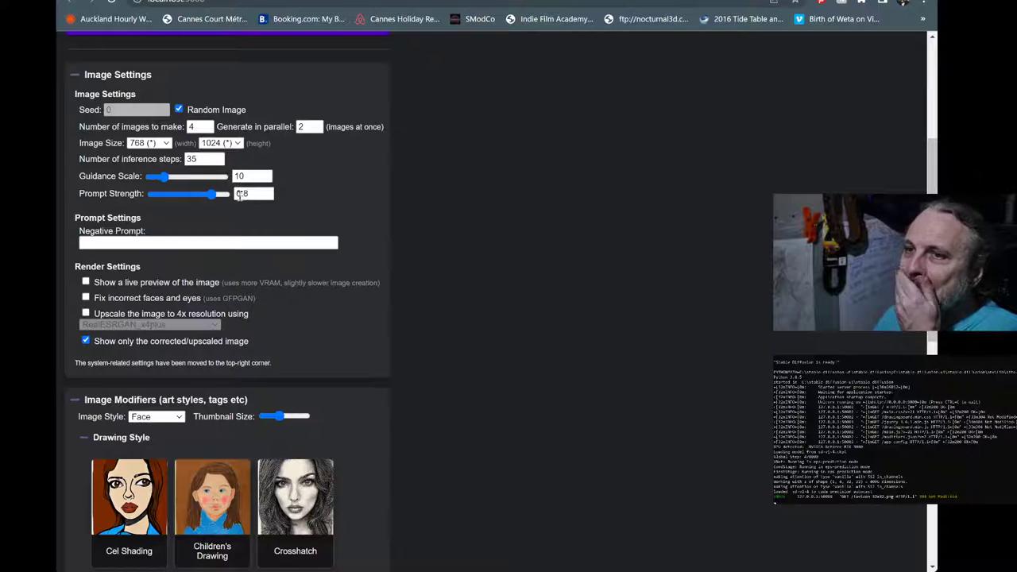
left_click(206, 158)
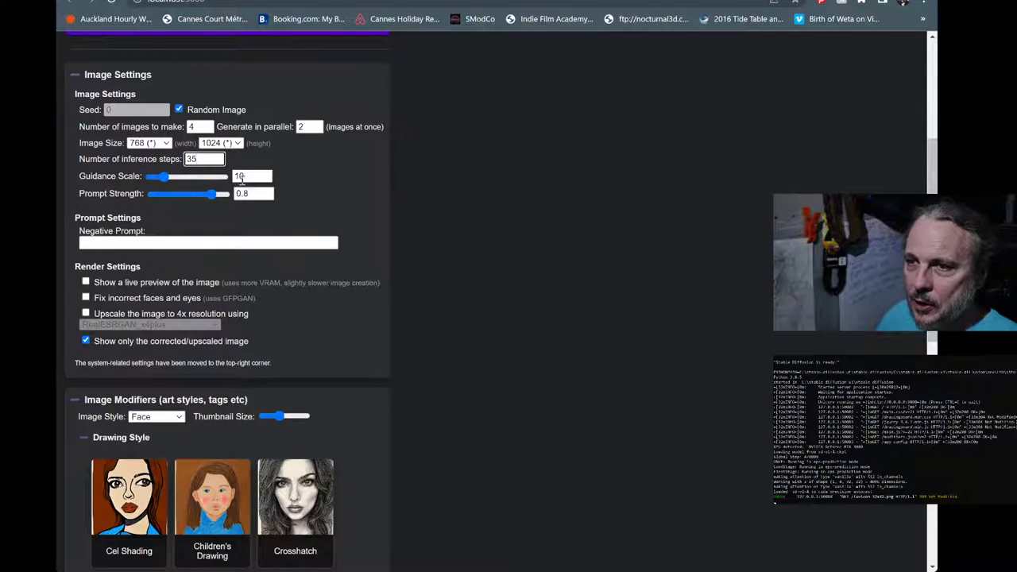
left_click(241, 177)
left_click(338, 213)
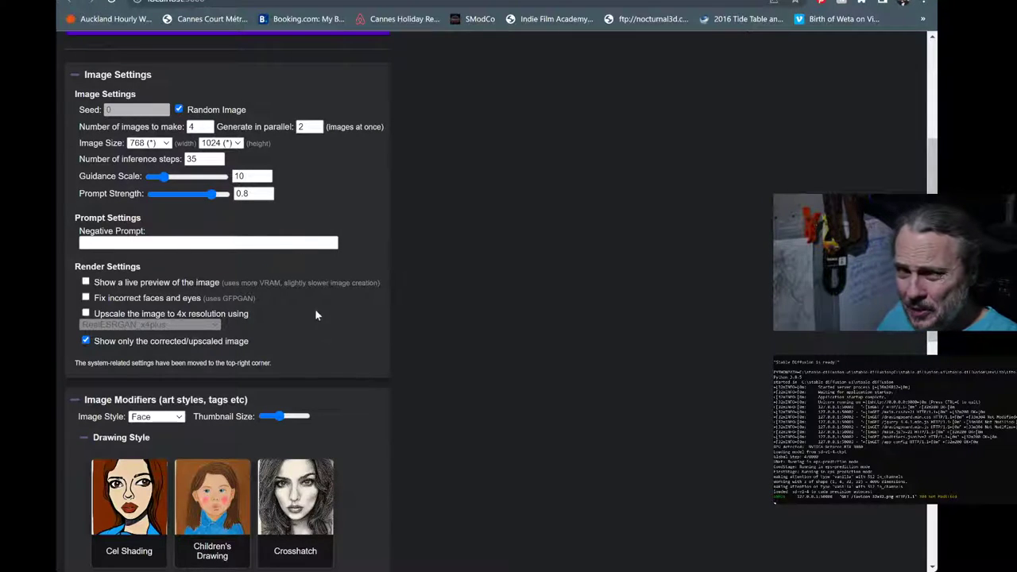
Collapse the Drawing Style modifiers and add the Art Nouveau modifier from the Visual Style group
left_click(82, 438)
scroll(303, 440, "down", 3)
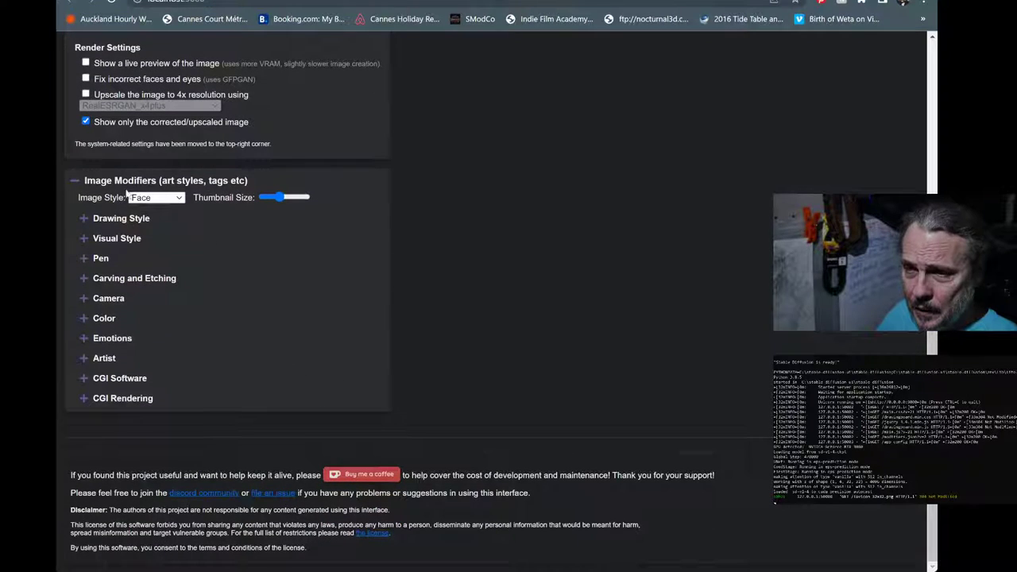
left_click(87, 237)
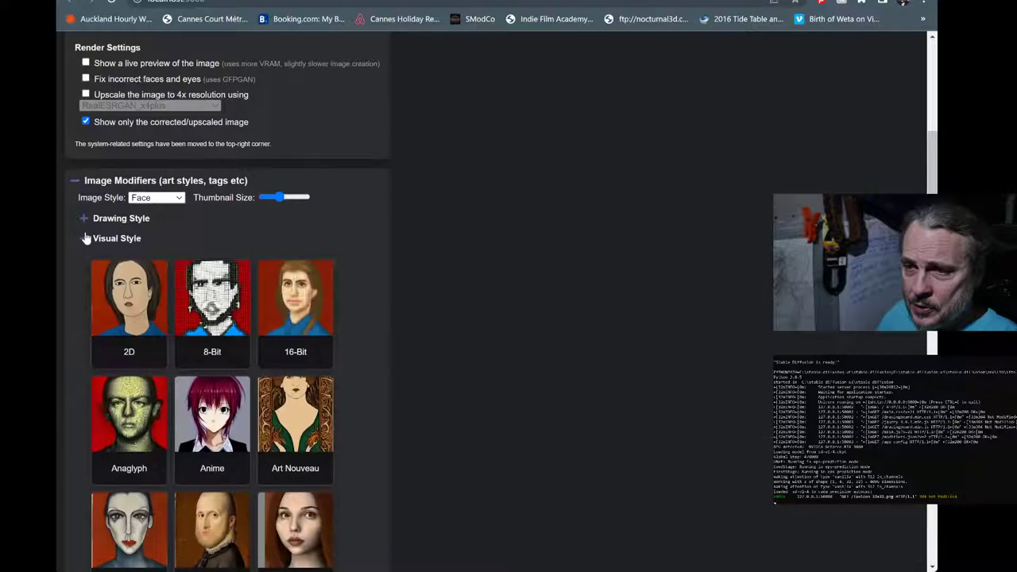
scroll(318, 230, "down", 3)
left_click(291, 223)
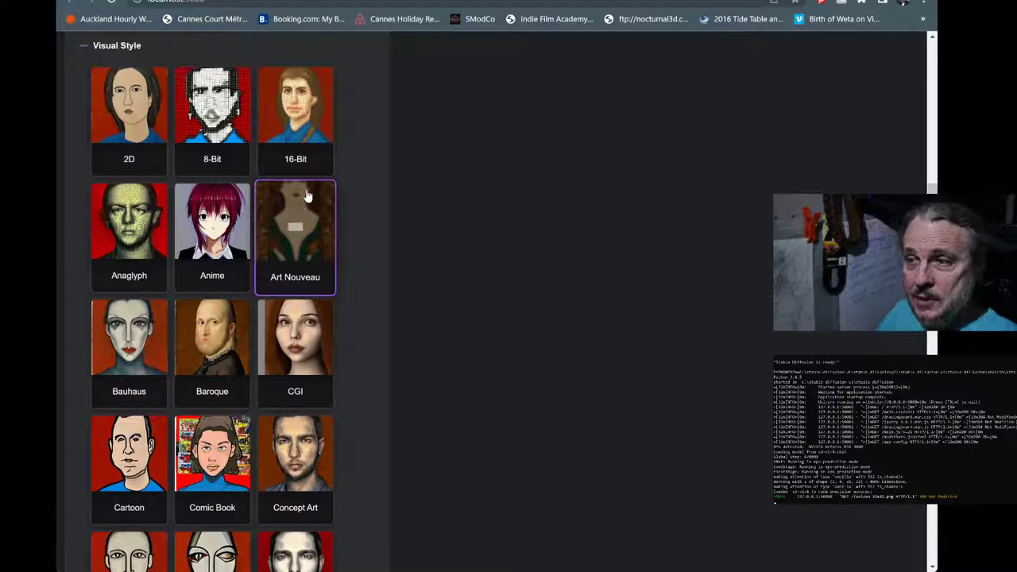
scroll(342, 275, "up", 10)
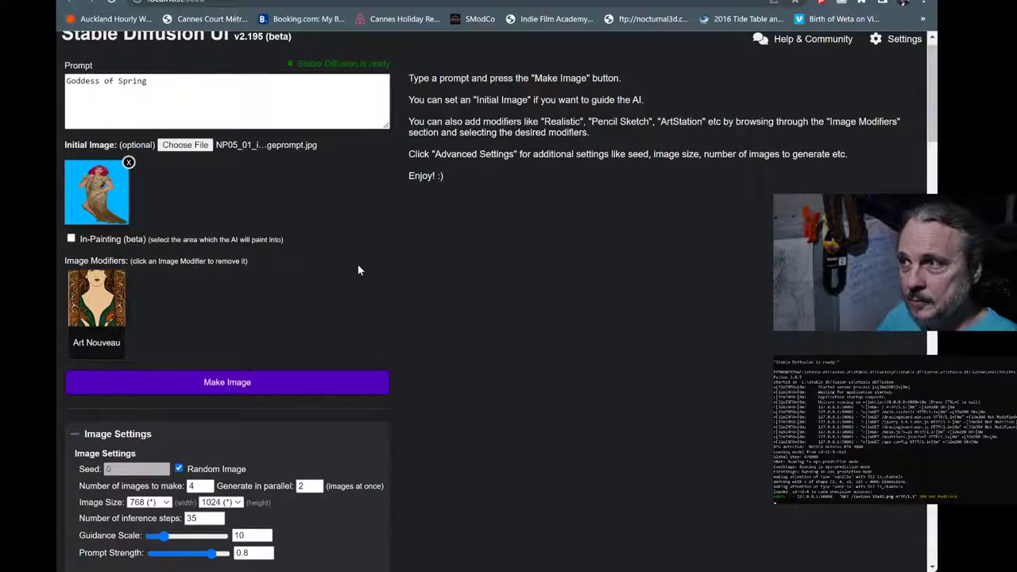
Collapse the Visual Style modifiers and expand the Artist group
scroll(356, 270, "down", 7)
scroll(354, 283, "down", 2)
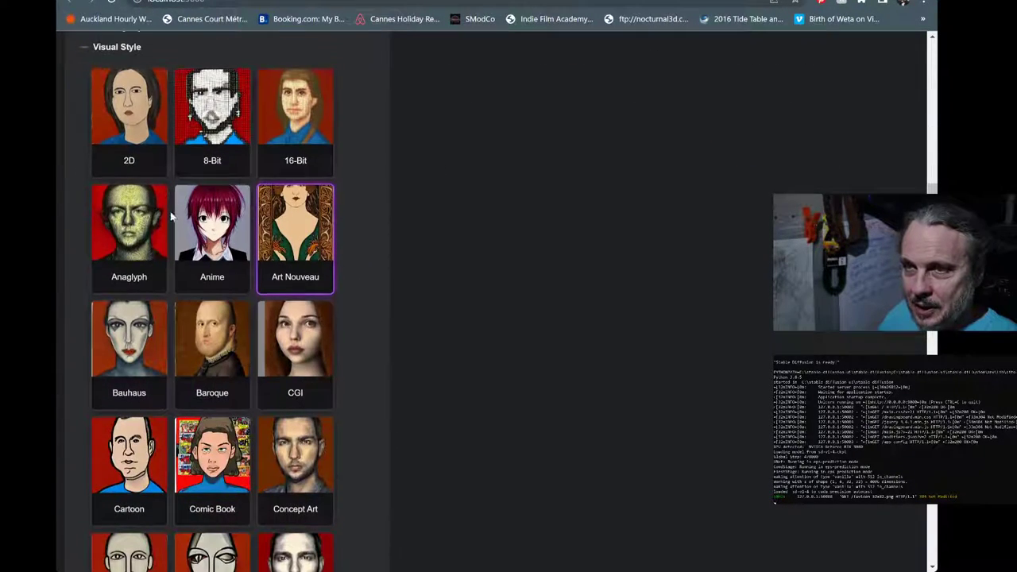
scroll(84, 207, "up", 2)
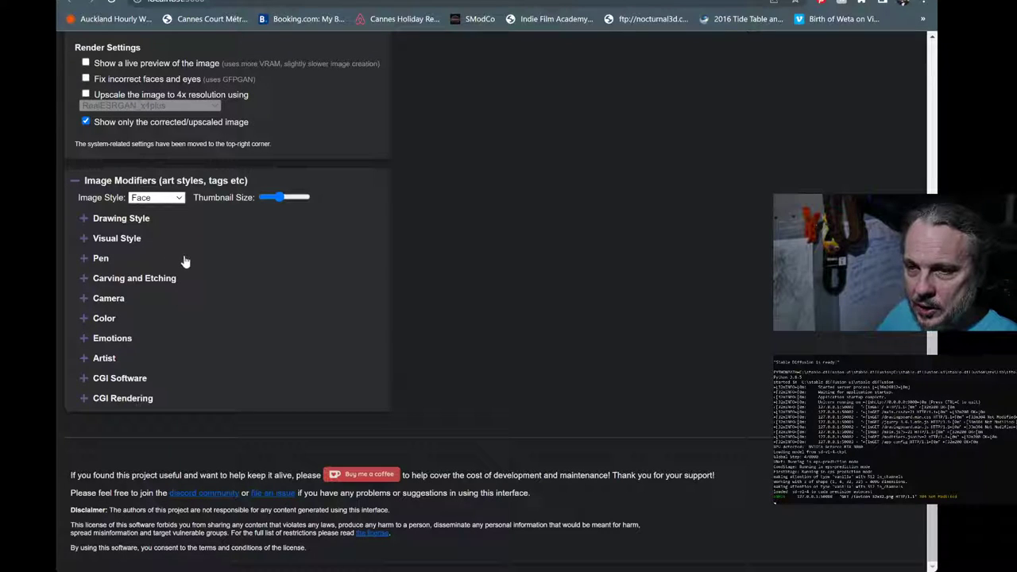
left_click(84, 362)
Look through the Artist modifiers from Artstation down to Henri Matisse
scroll(83, 362, "down", 1)
scroll(286, 234, "down", 3)
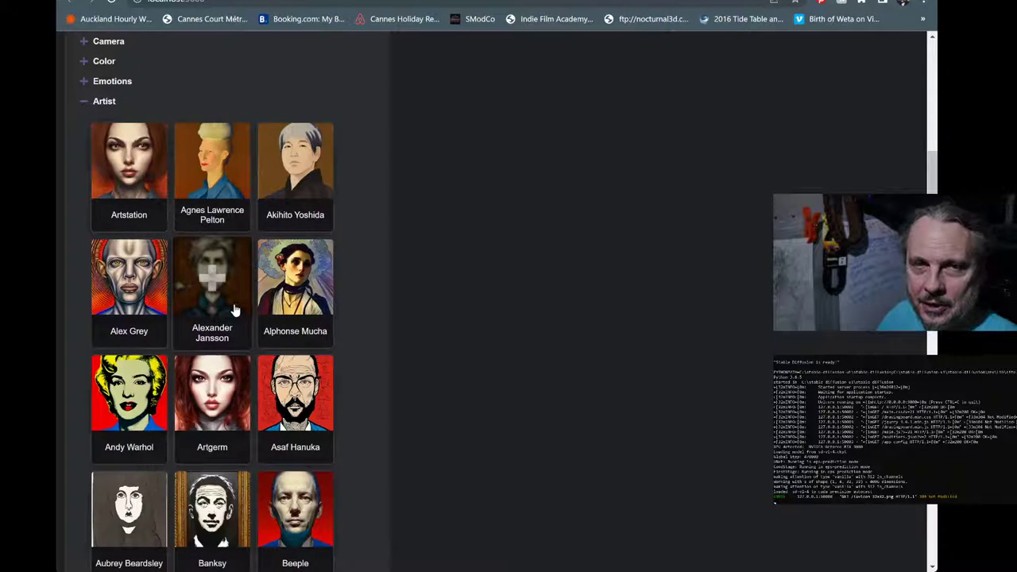
scroll(234, 310, "down", 2)
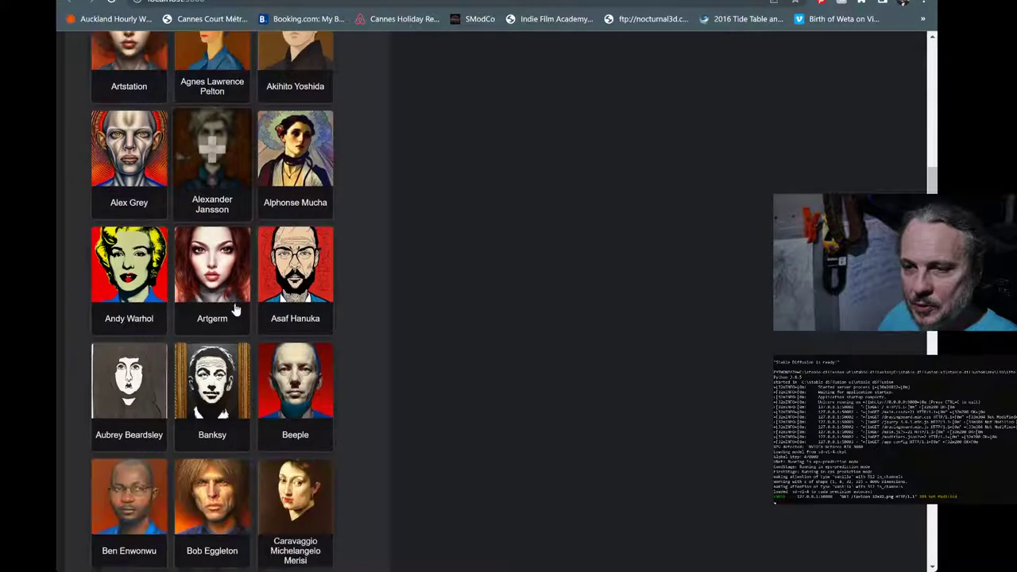
scroll(232, 318, "down", 4)
scroll(230, 328, "down", 2)
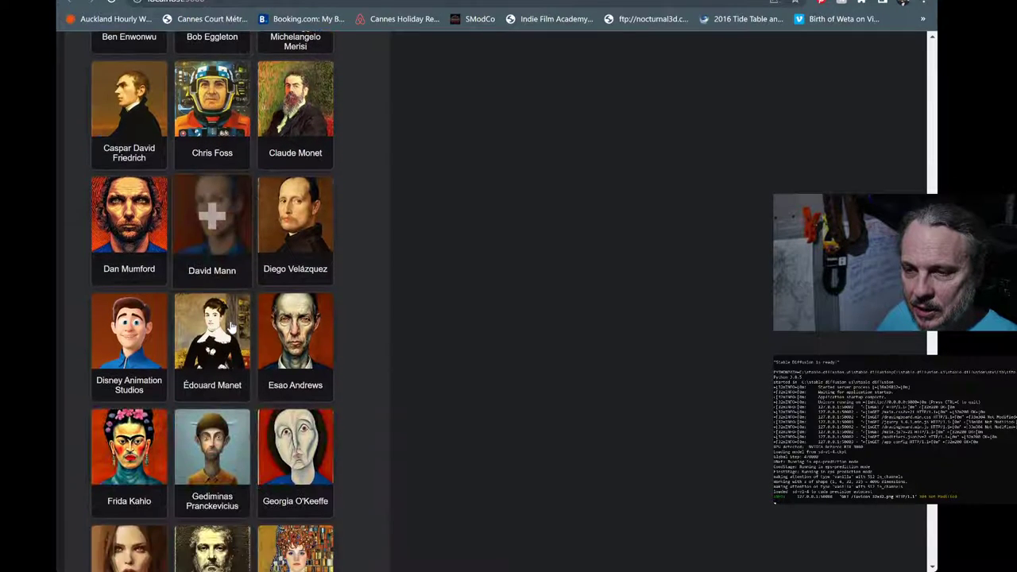
scroll(230, 329, "down", 2)
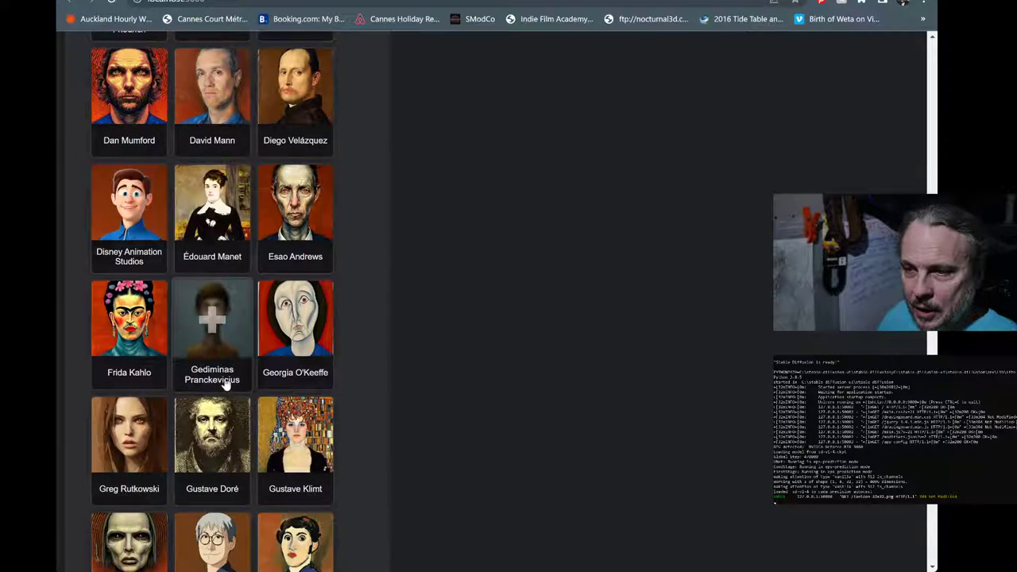
scroll(137, 401, "down", 1)
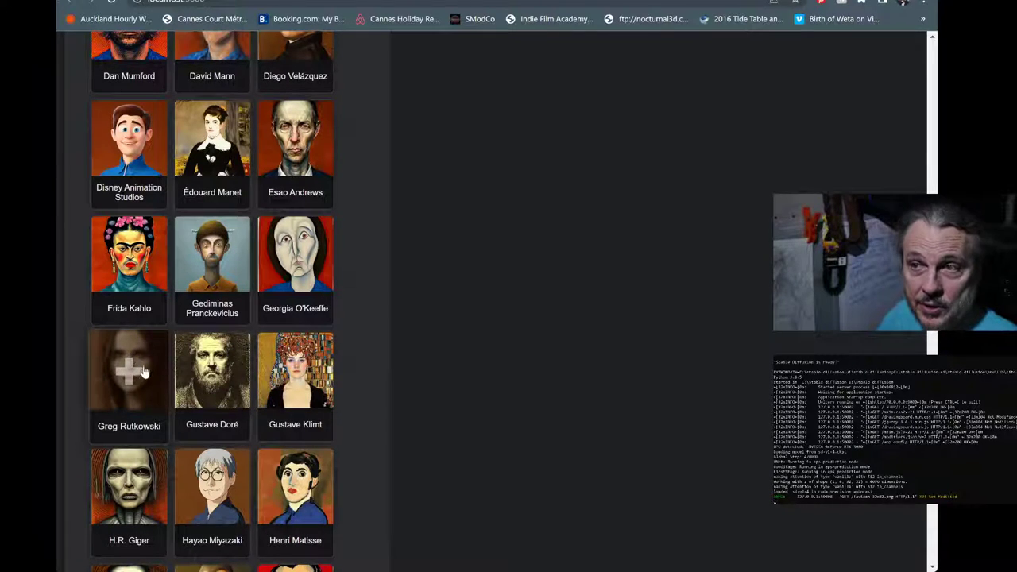
scroll(143, 372, "up", 10)
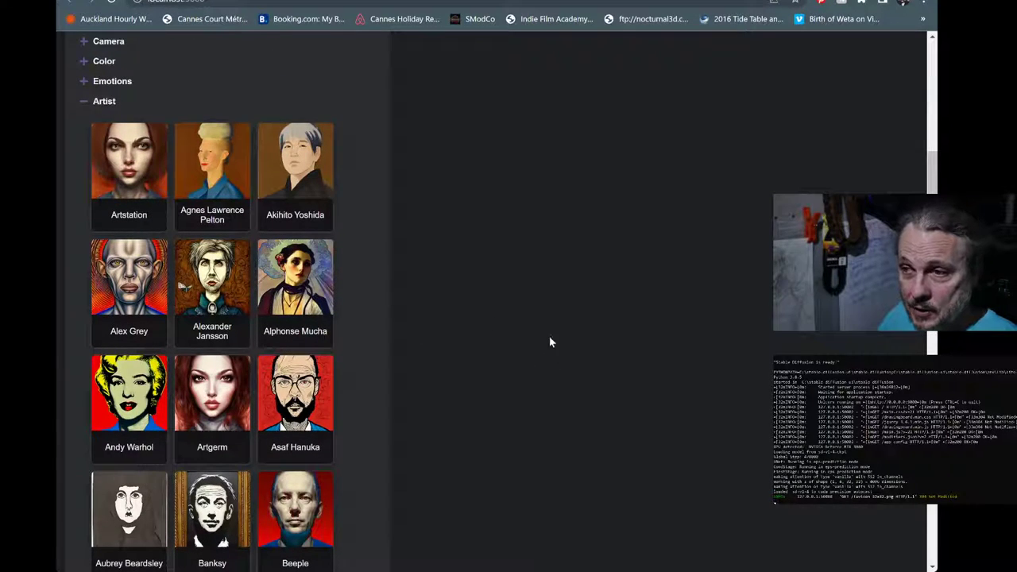
Add the Artstation and Artgerm modifiers from the Artist group
left_click(128, 169)
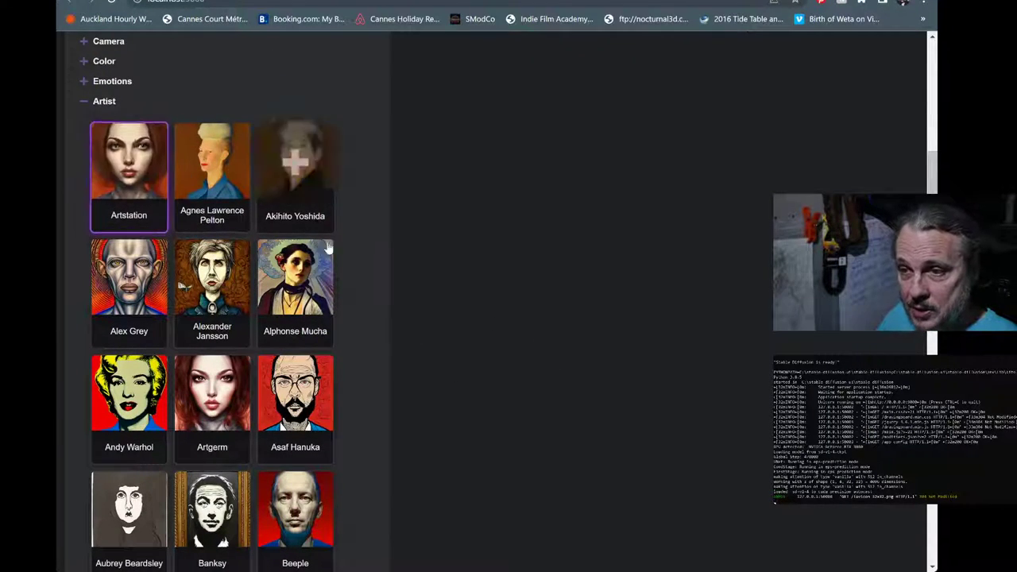
scroll(346, 382, "up", 1)
scroll(347, 382, "up", 1)
left_click(211, 457)
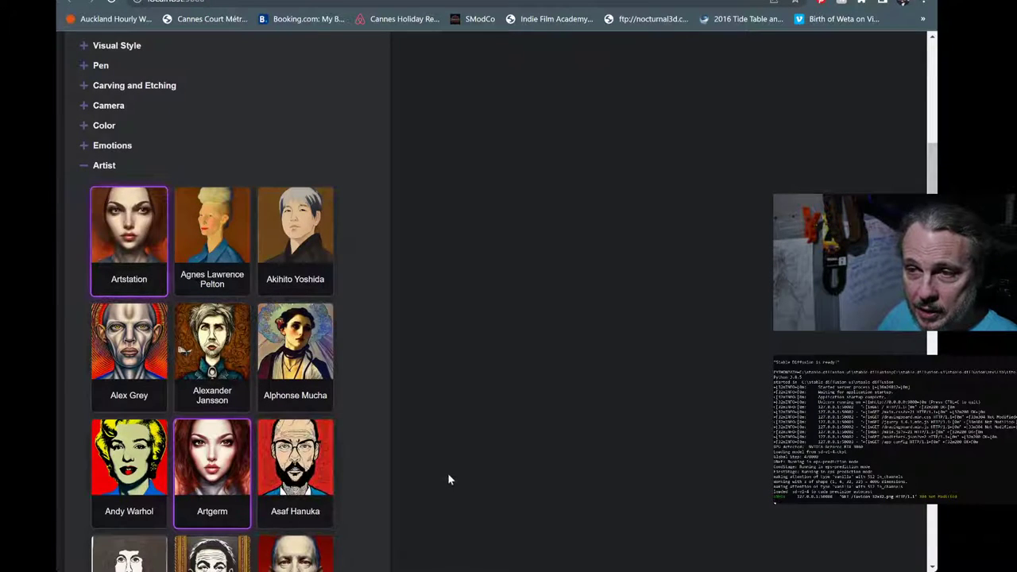
Look further down the Artist modifiers past Jack Kirby and check the list of chosen image modifiers
scroll(449, 479, "down", 3)
scroll(449, 481, "down", 12)
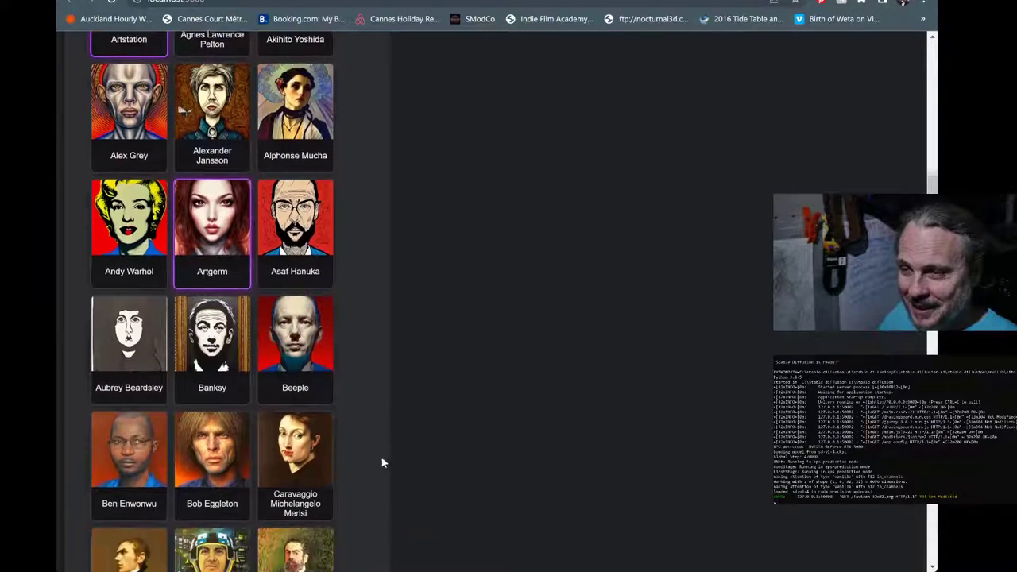
scroll(280, 386, "down", 12)
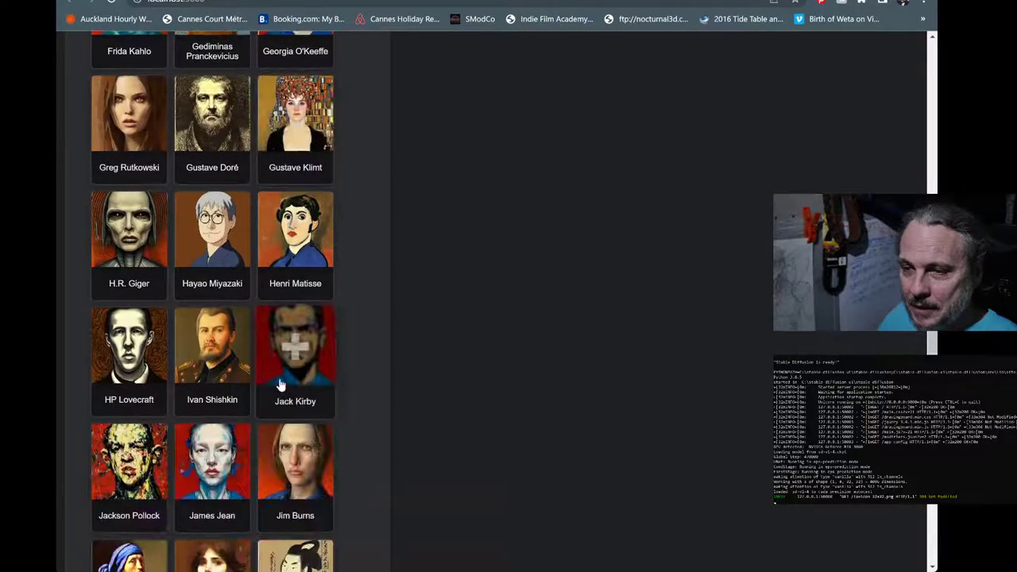
scroll(285, 389, "up", 4)
scroll(286, 387, "up", 20)
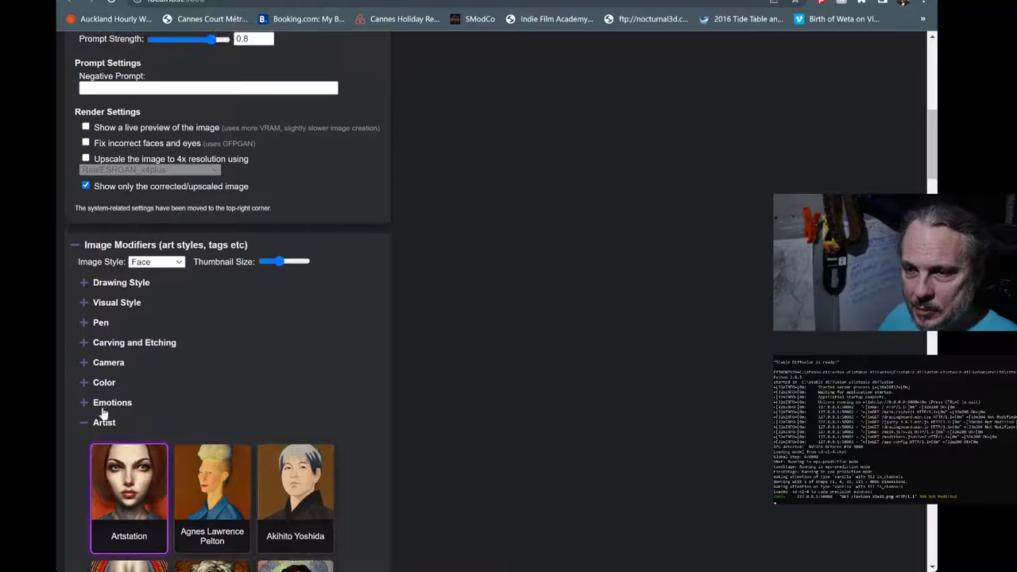
scroll(204, 418, "up", 7)
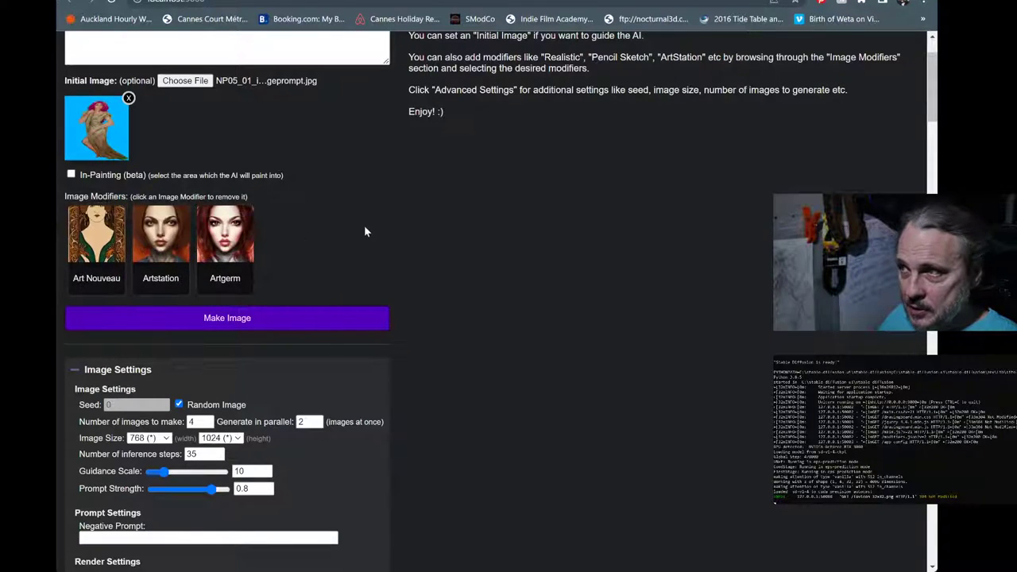
Review the prompt, the initial image and the Prompt Strength setting together with the three chosen modifiers
scroll(348, 245, "up", 1)
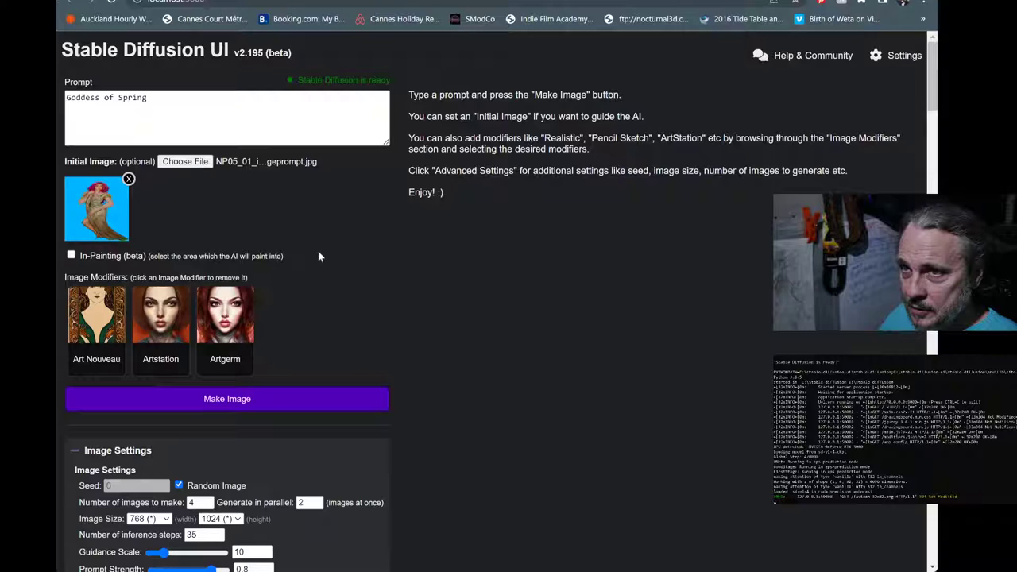
left_click(148, 102)
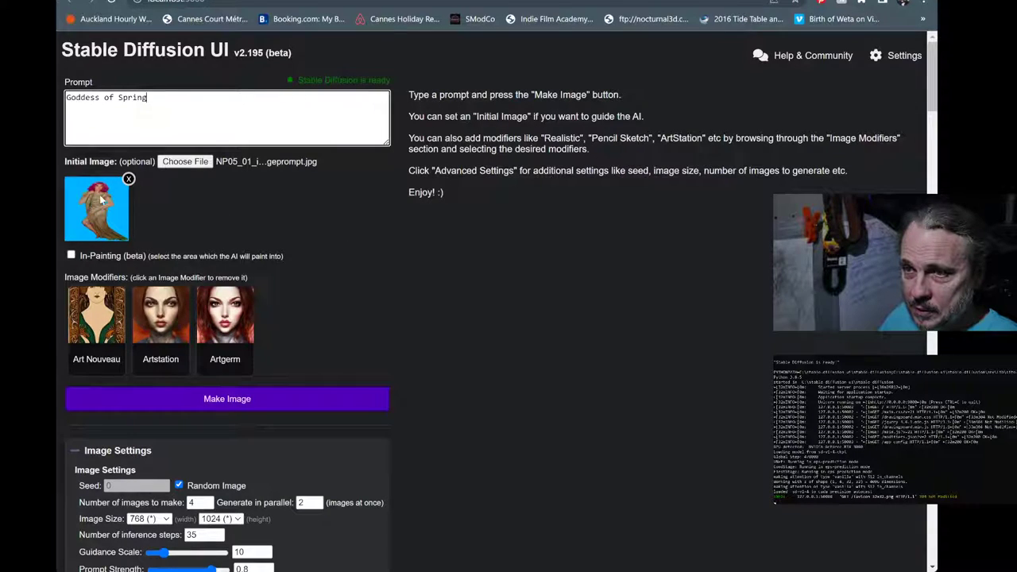
scroll(539, 302, "down", 4)
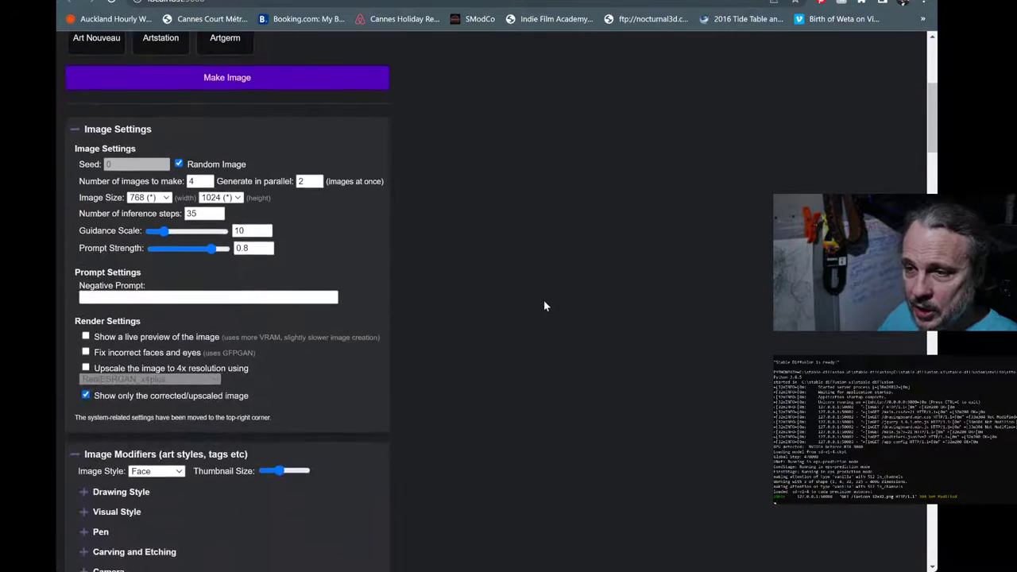
scroll(507, 270, "up", 3)
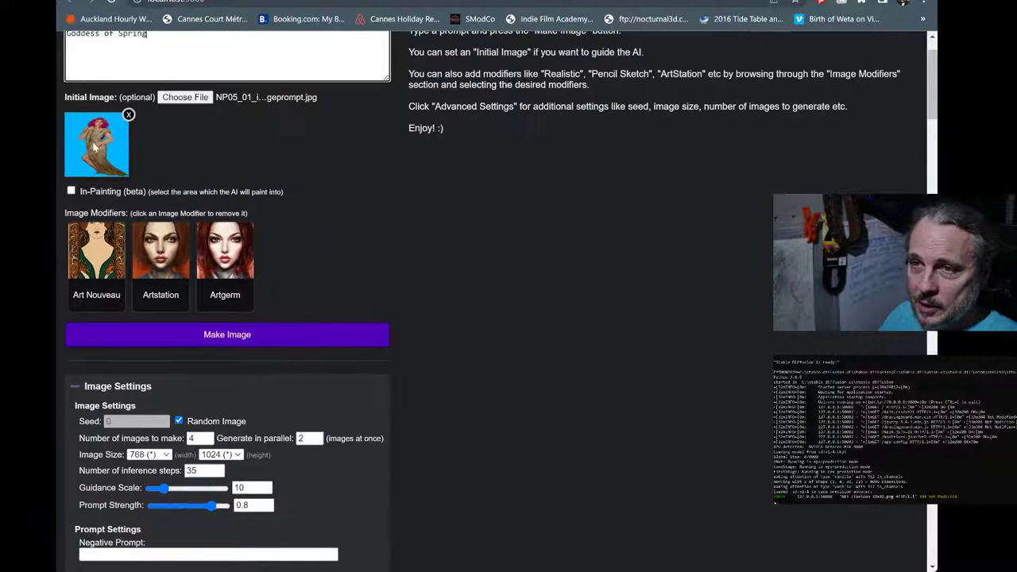
scroll(657, 299, "down", 2)
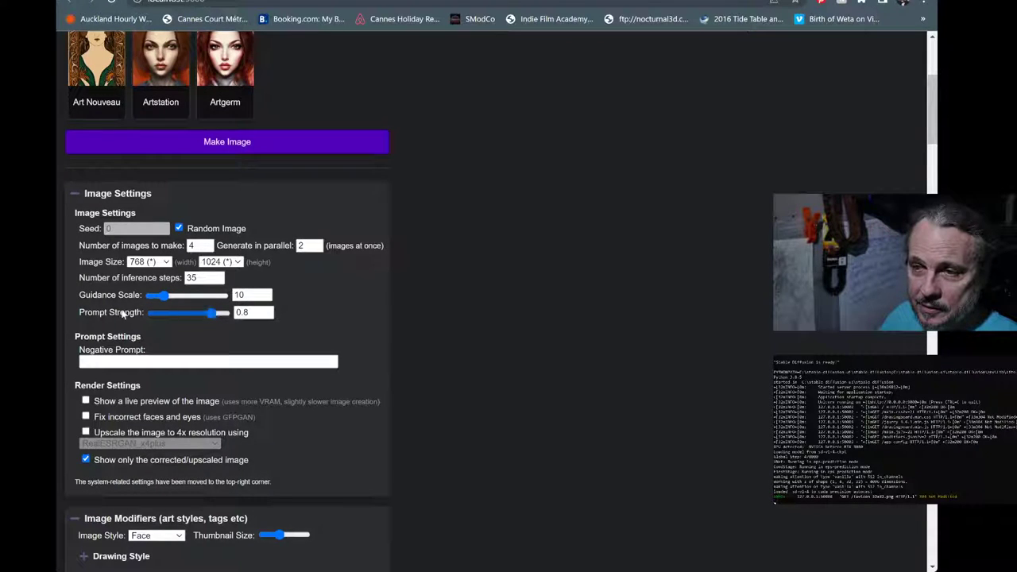
scroll(321, 339, "up", 3)
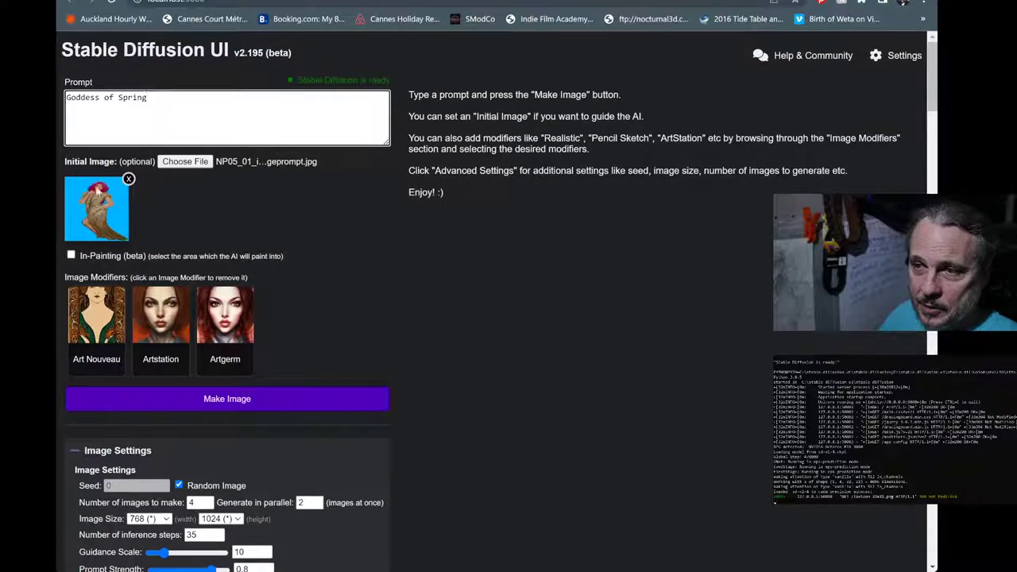
Remove the initial image to compare the image settings without it, and reload NP05_01_i…geprompt.jpg
left_click(128, 180)
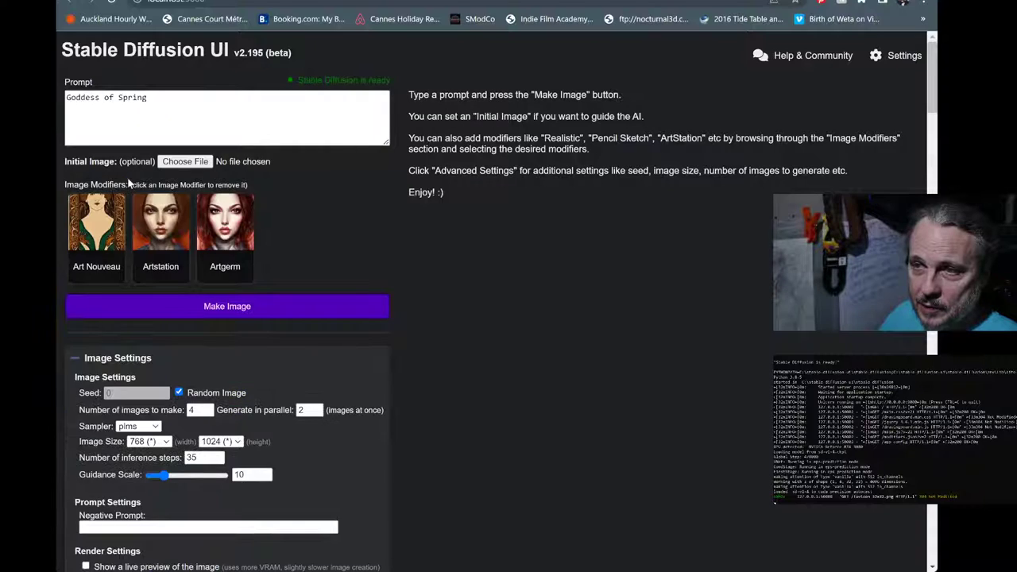
scroll(321, 231, "down", 2)
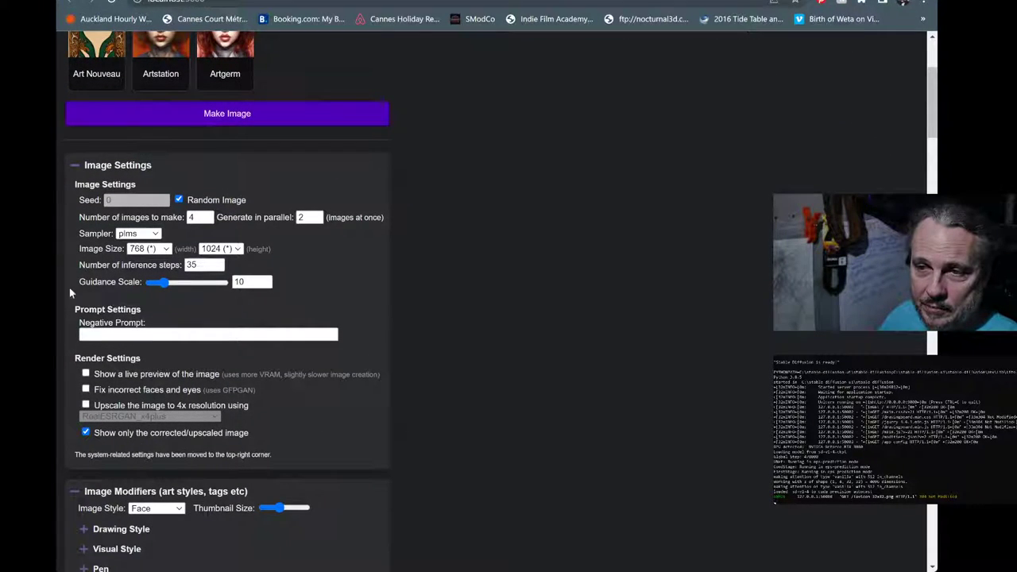
scroll(146, 303, "up", 2)
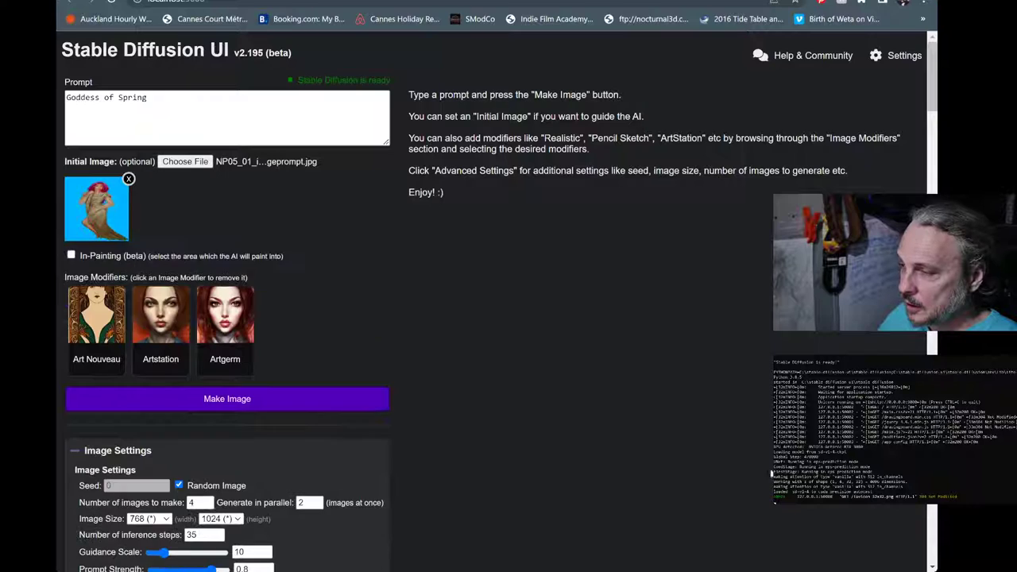
Lower the prompt strength to 0.1
scroll(528, 270, "down", 3)
scroll(477, 301, "down", 1)
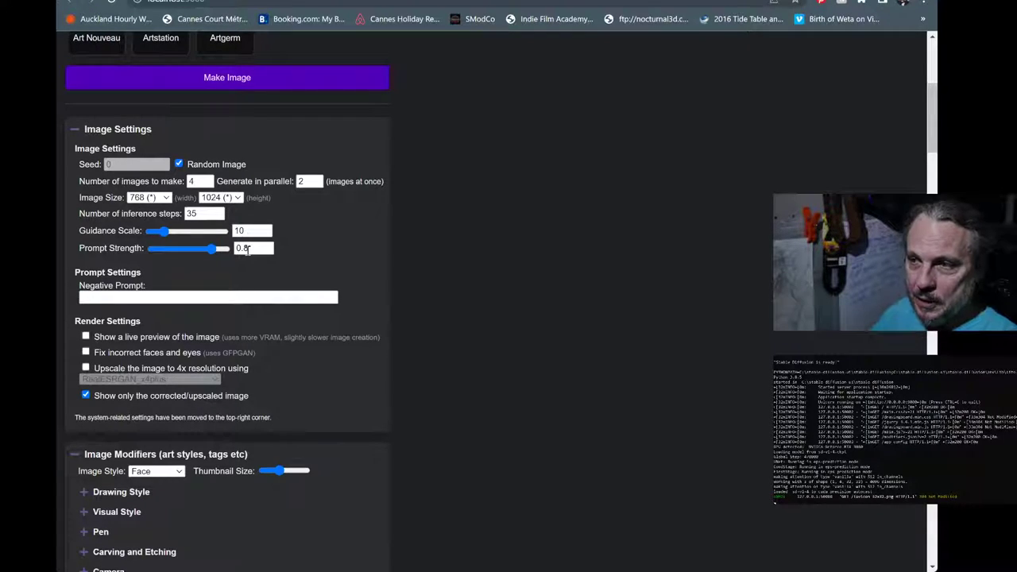
scroll(297, 257, "up", 4)
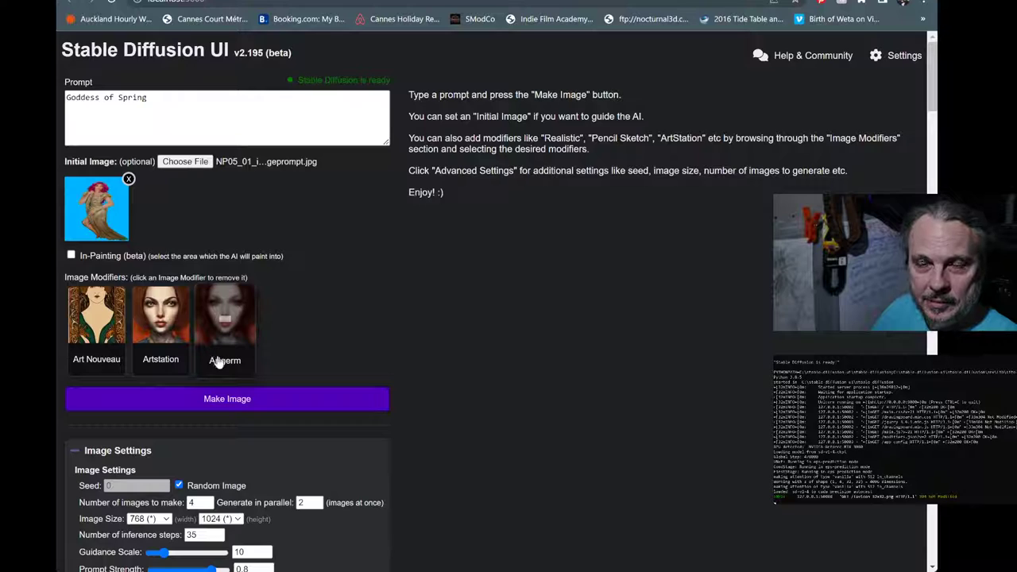
scroll(275, 375, "down", 3)
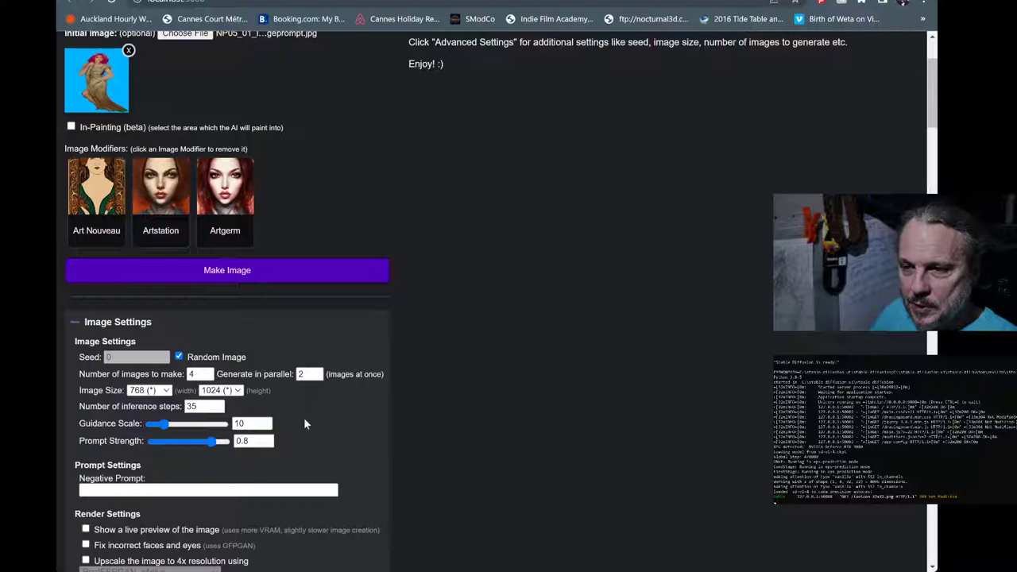
left_click_drag(211, 441, 160, 451)
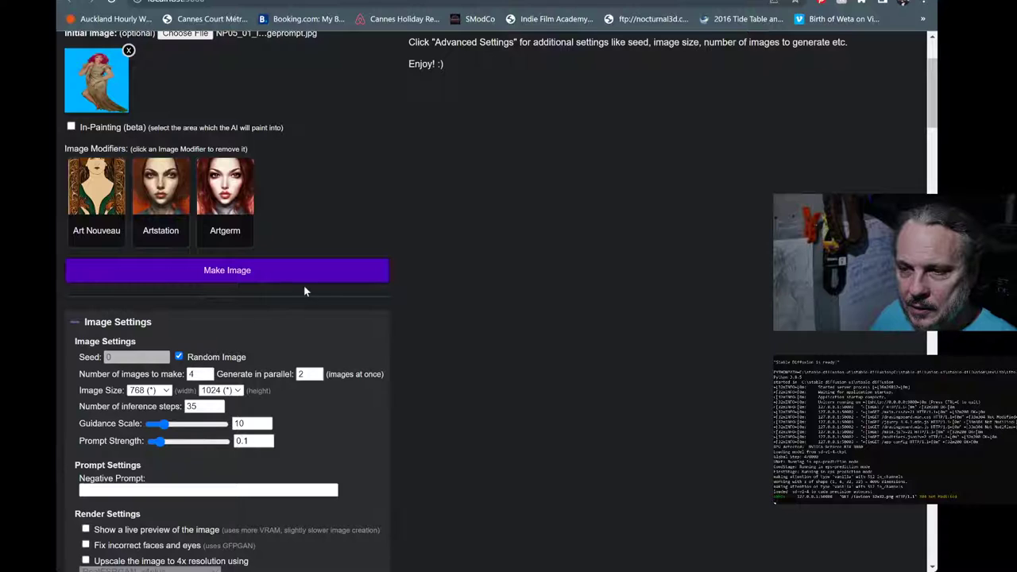
Set the prompt strength to 0.15
scroll(303, 292, "up", 1)
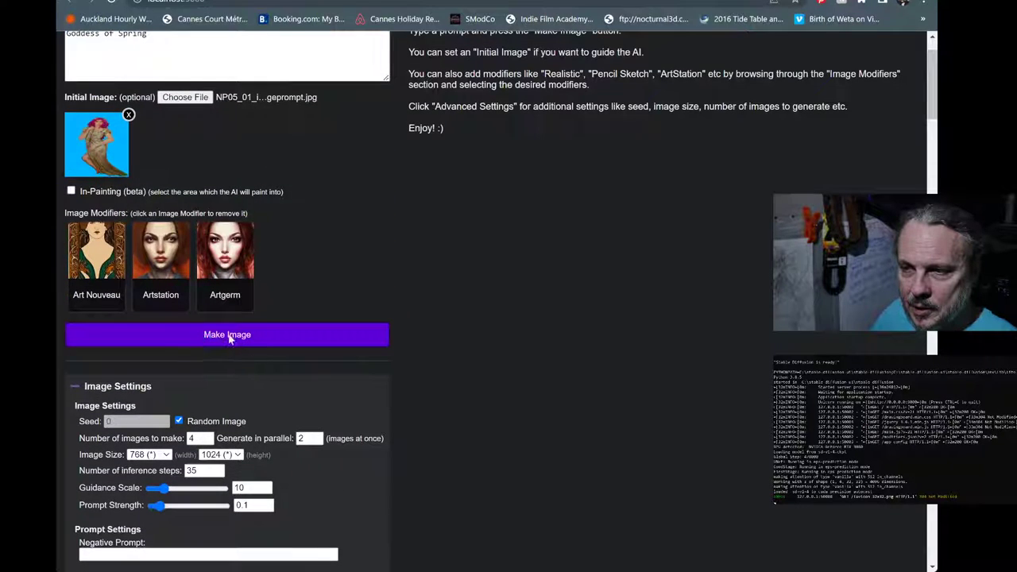
scroll(233, 338, "down", 4)
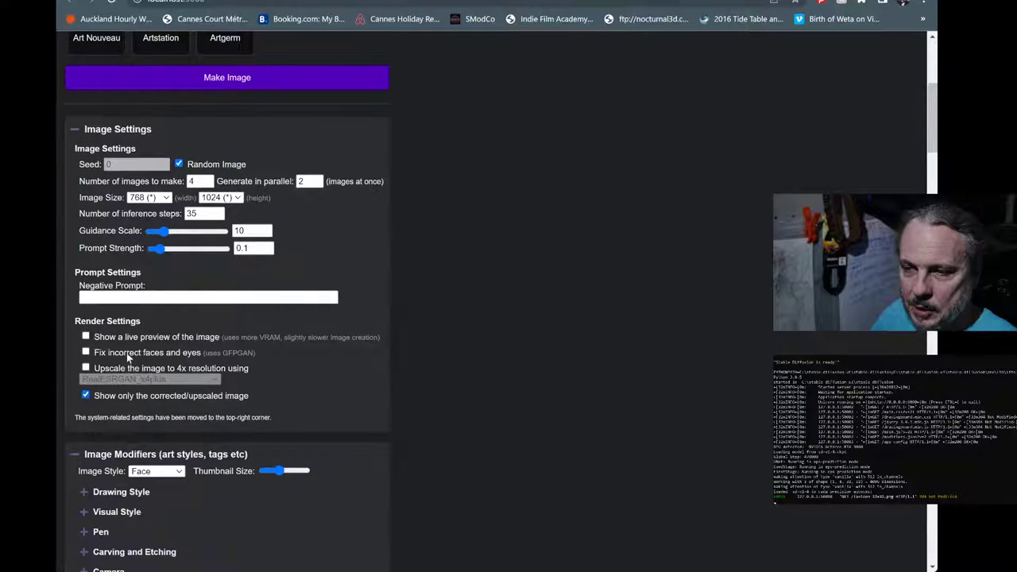
left_click(238, 249)
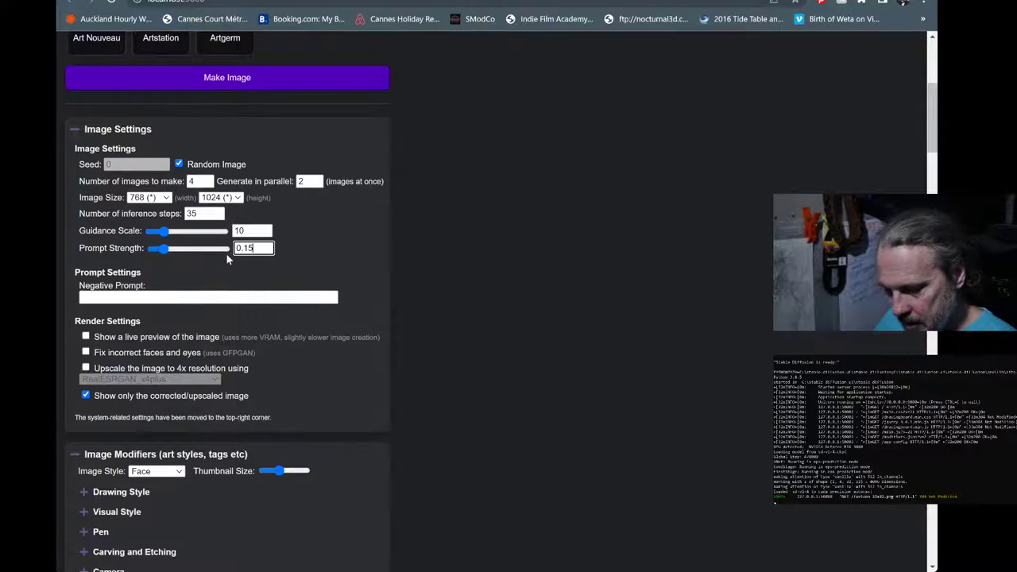
left_click(306, 262)
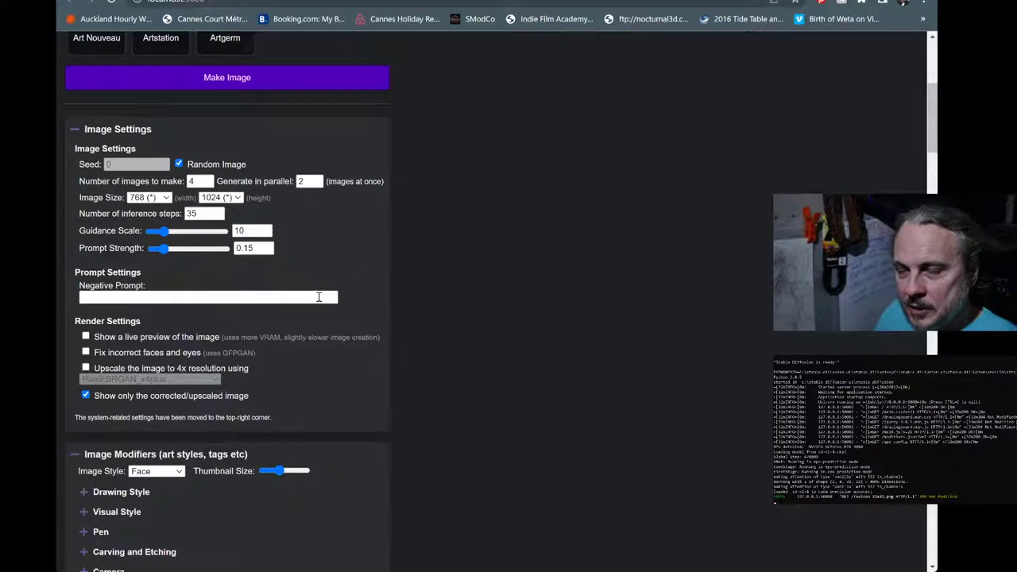
scroll(319, 296, "up", 2)
scroll(331, 395, "up", 2)
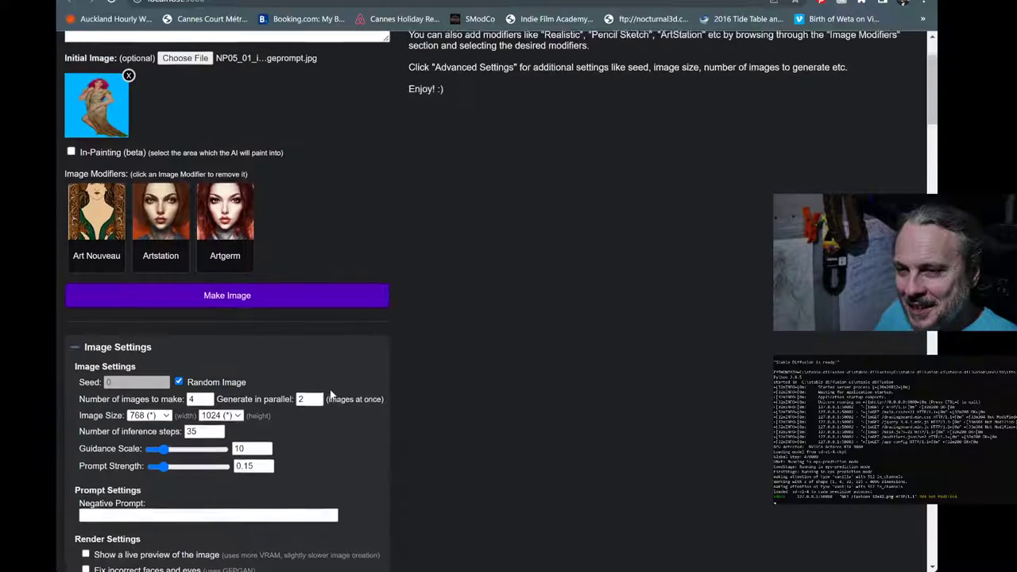
scroll(299, 325, "up", 1)
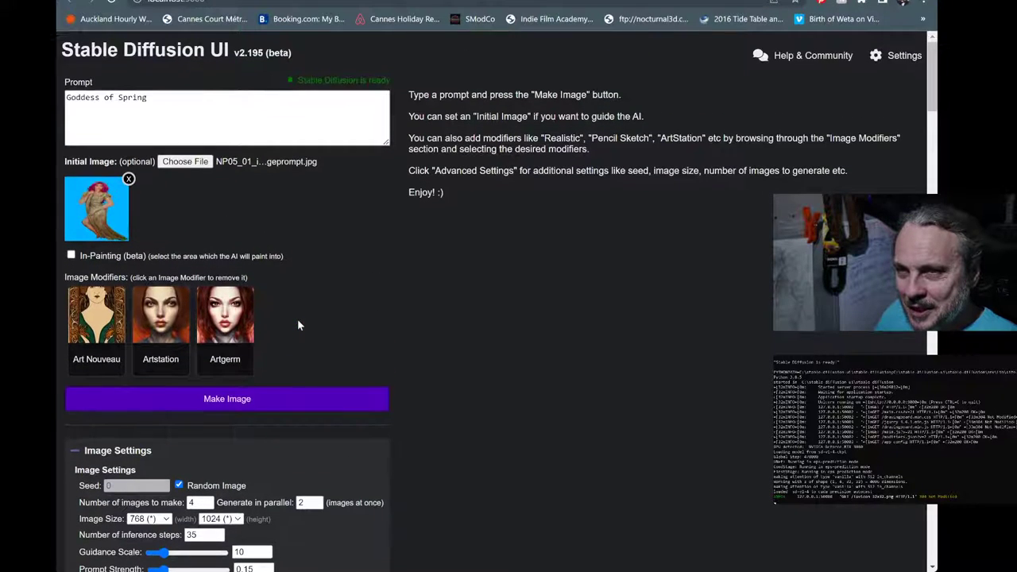
scroll(298, 325, "down", 4)
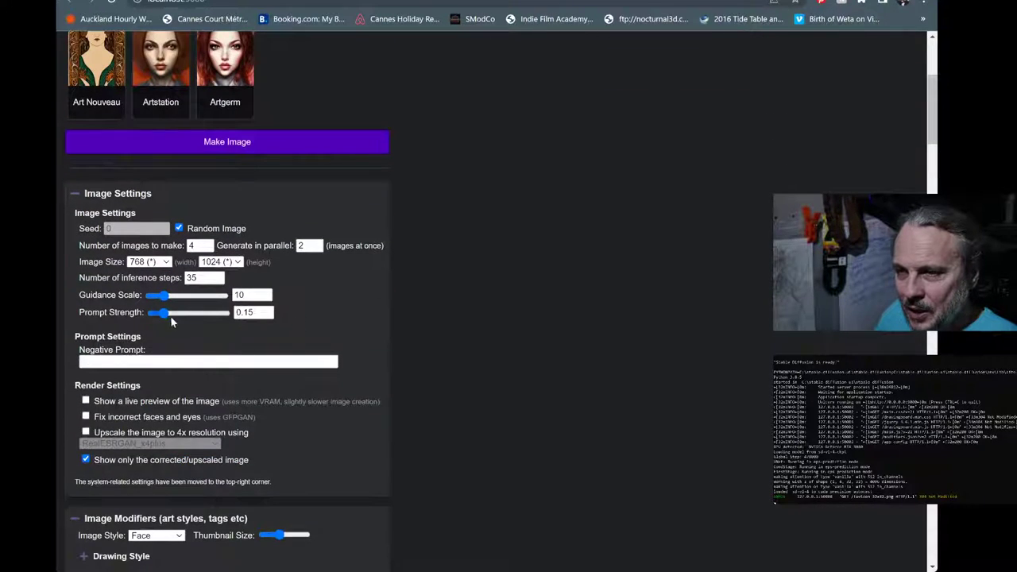
scroll(282, 326, "up", 4)
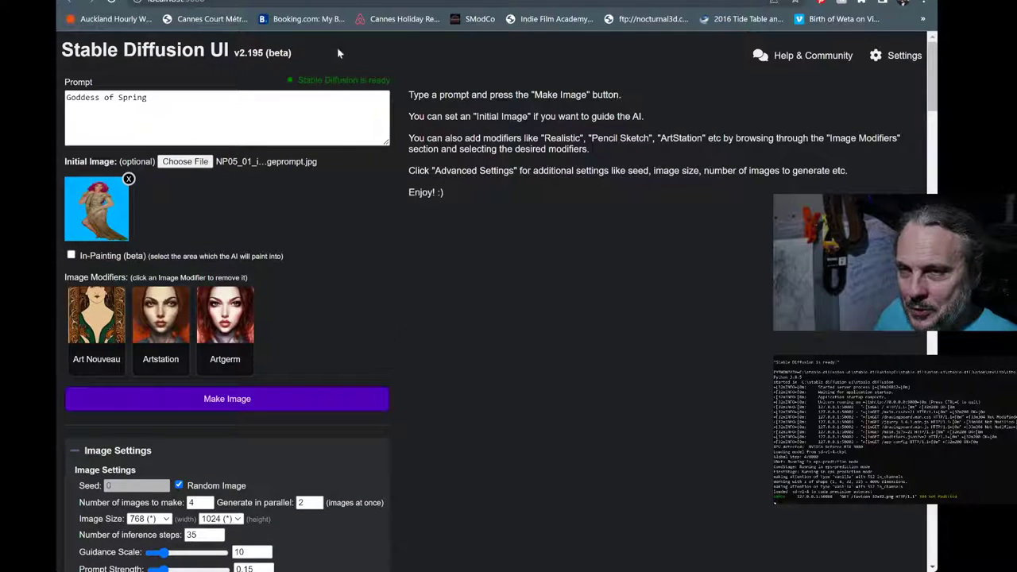
Check the prompt, initial image and modifiers, and start generating the "Goddess of Spring" images at 0.15 prompt strength
left_click(170, 96)
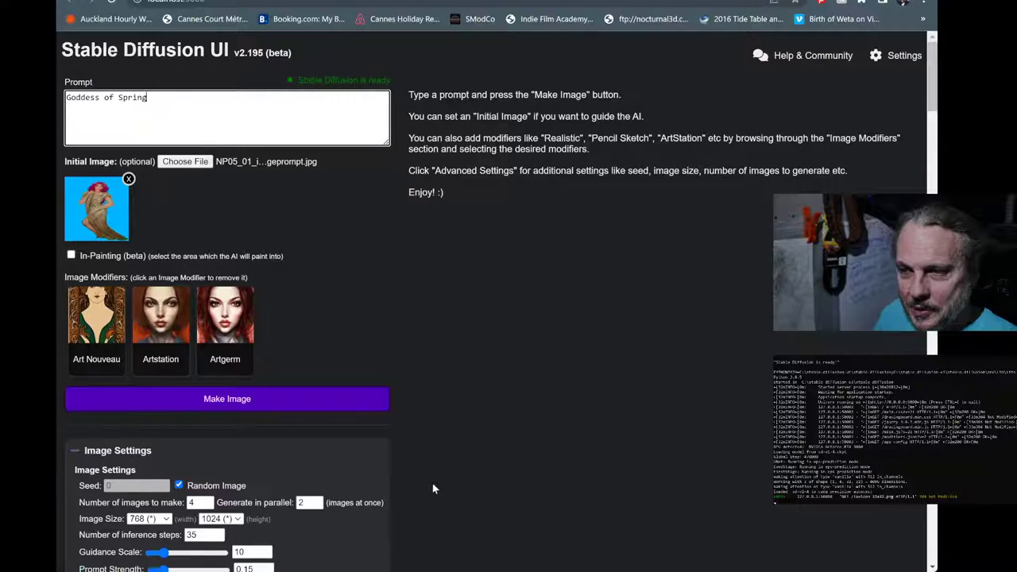
scroll(405, 458, "down", 1)
scroll(404, 467, "up", 1)
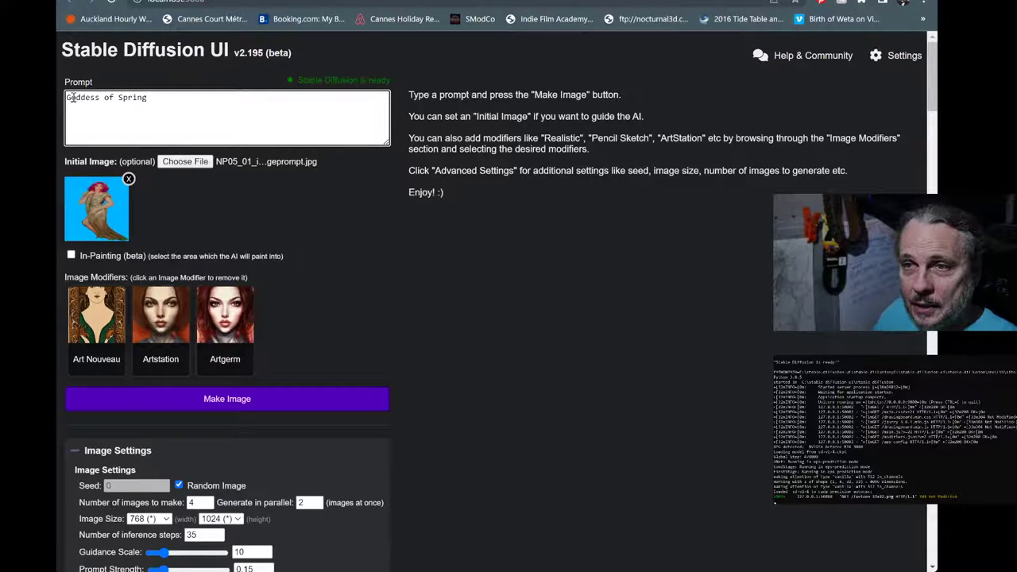
left_click_drag(69, 97, 159, 100)
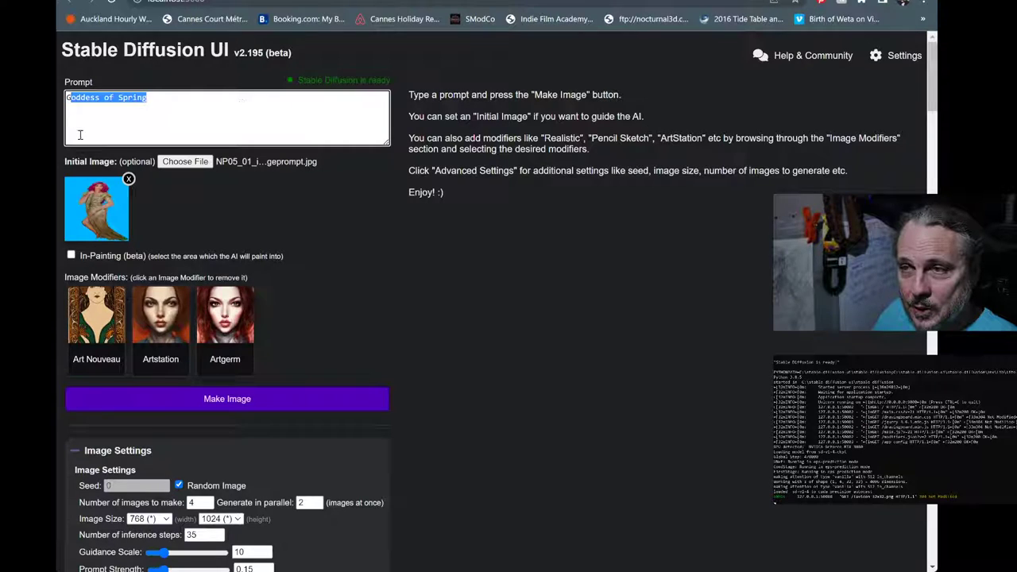
left_click(116, 110)
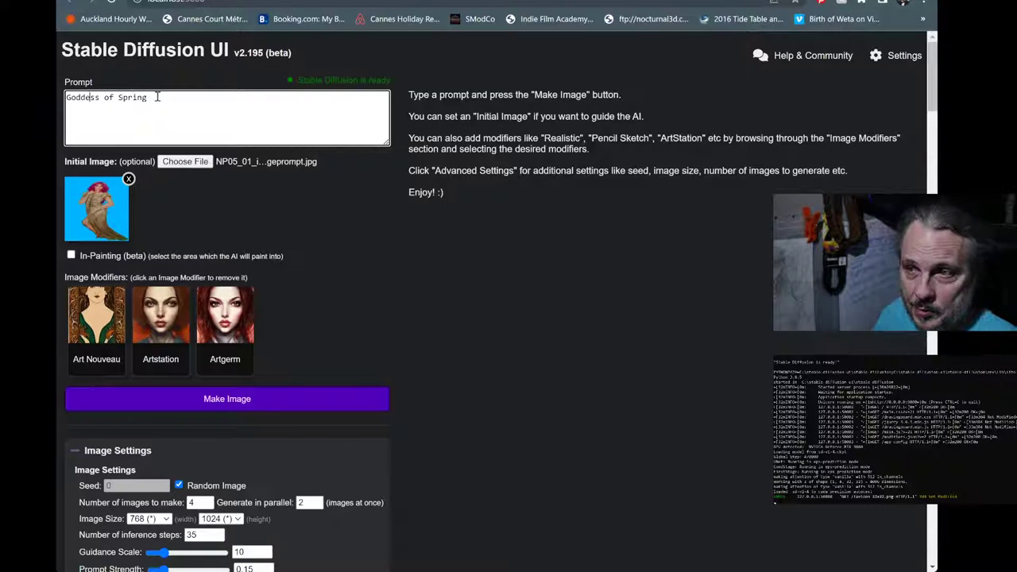
scroll(241, 214, "down", 2)
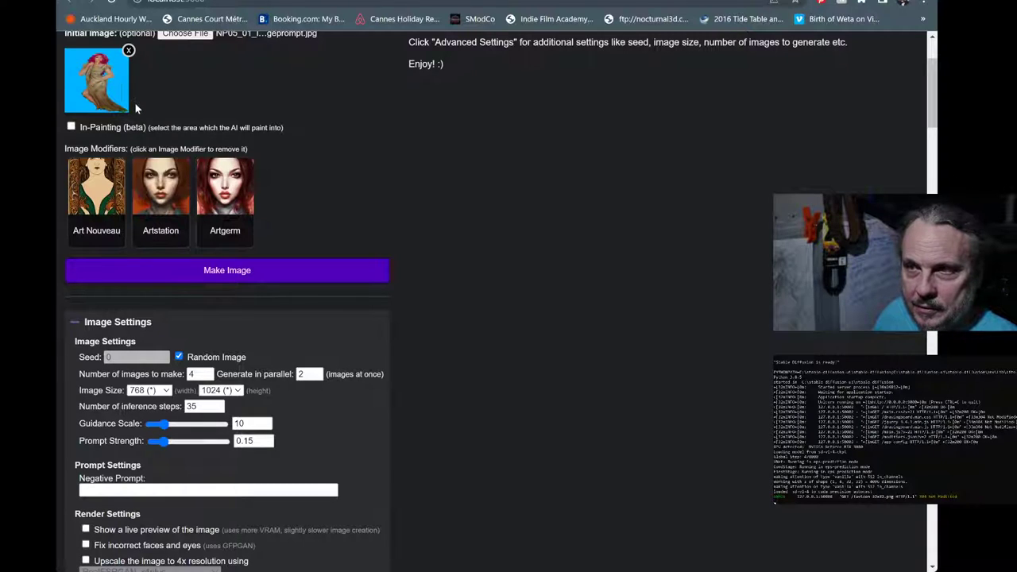
scroll(135, 107, "up", 1)
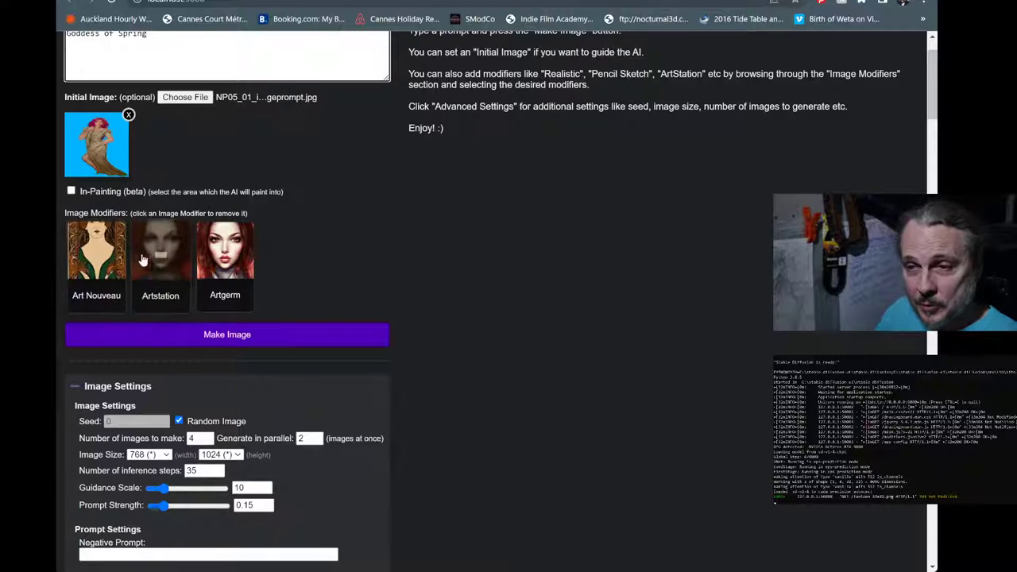
scroll(180, 150, "up", 2)
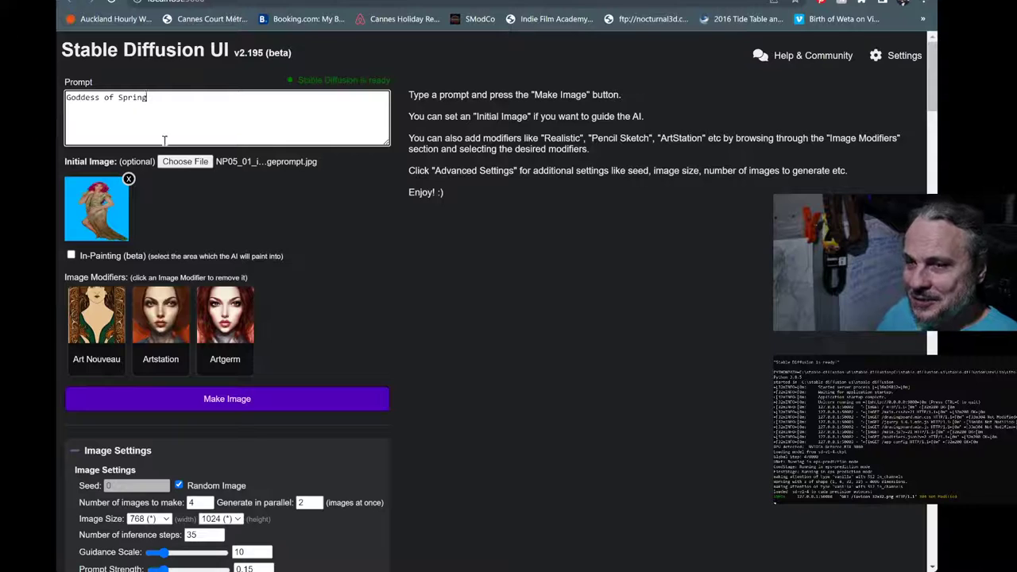
left_click(220, 402)
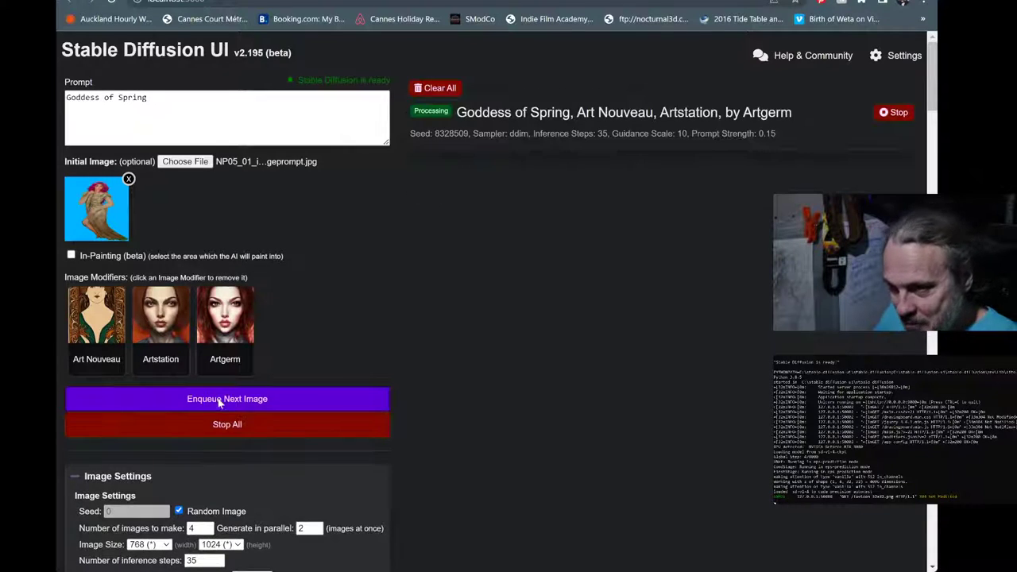
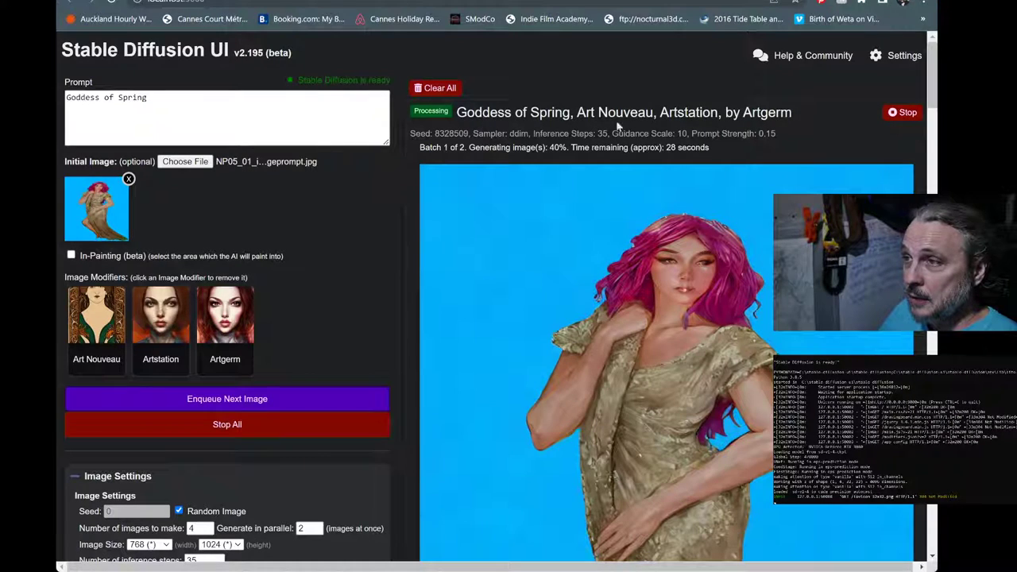
Examine the first generated image and the seed, sampler, inference steps, guidance scale and prompt strength listed for the task
scroll(556, 175, "down", 1)
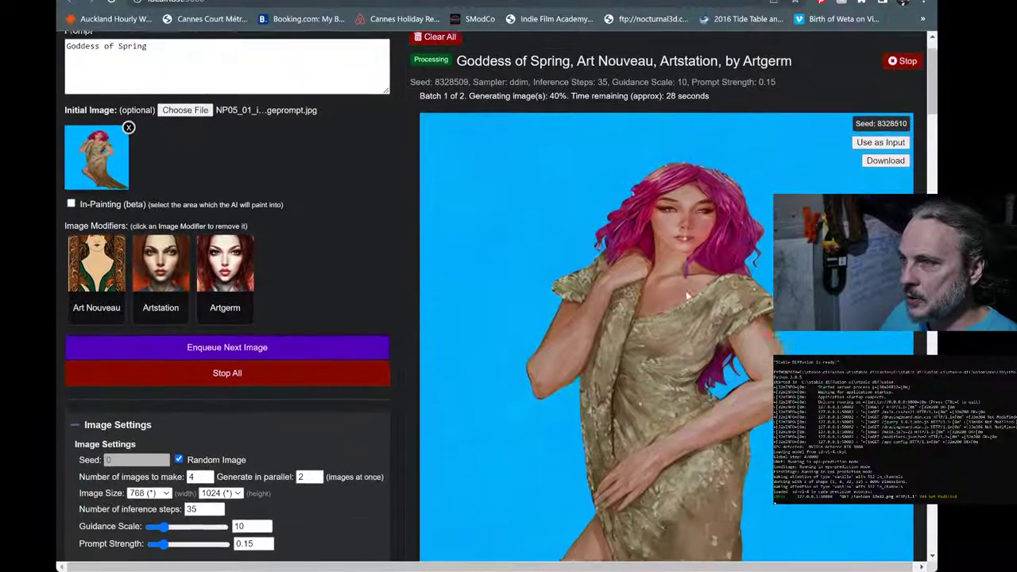
scroll(463, 168, "up", 1)
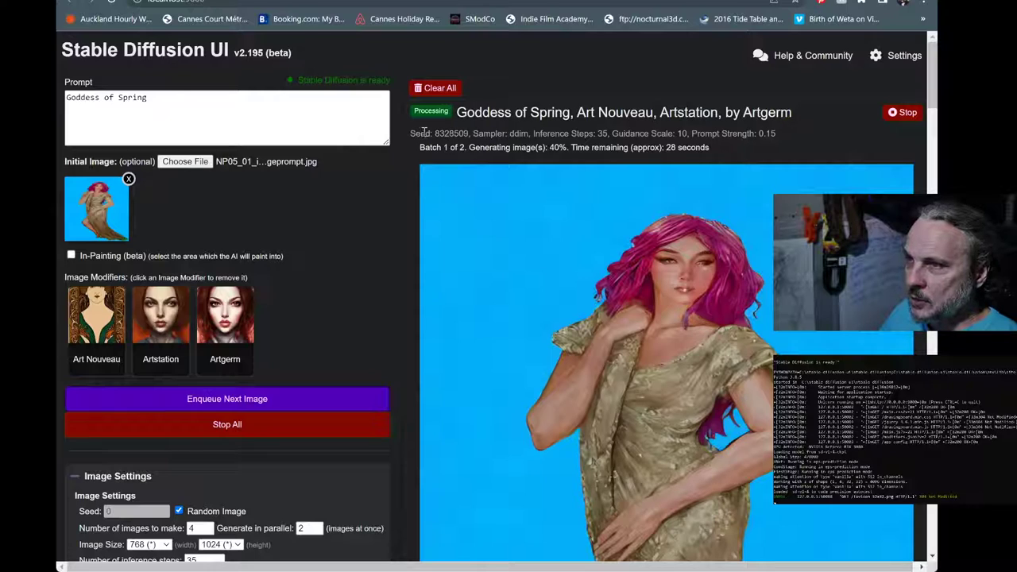
left_click_drag(425, 132, 733, 129)
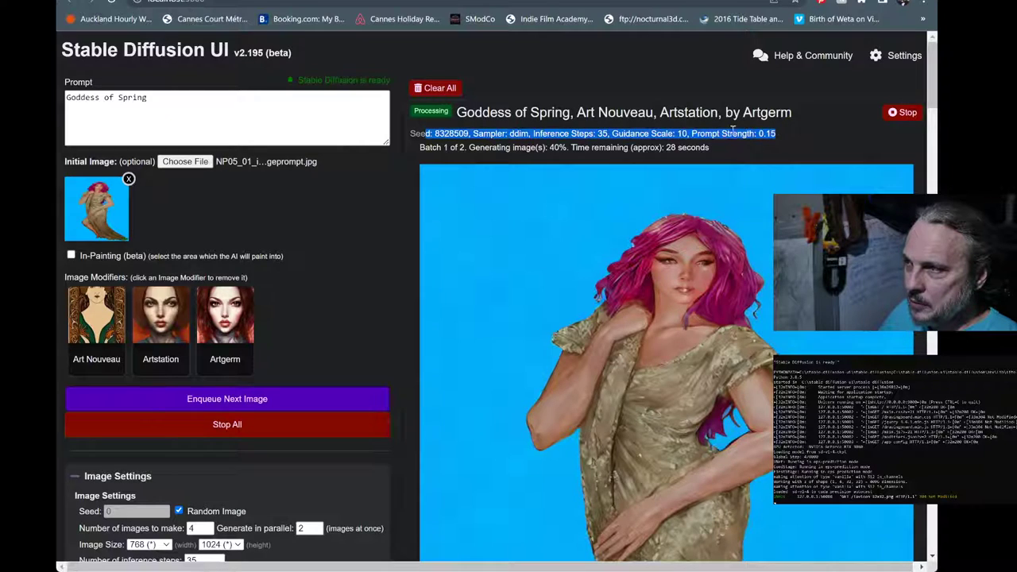
left_click(647, 136)
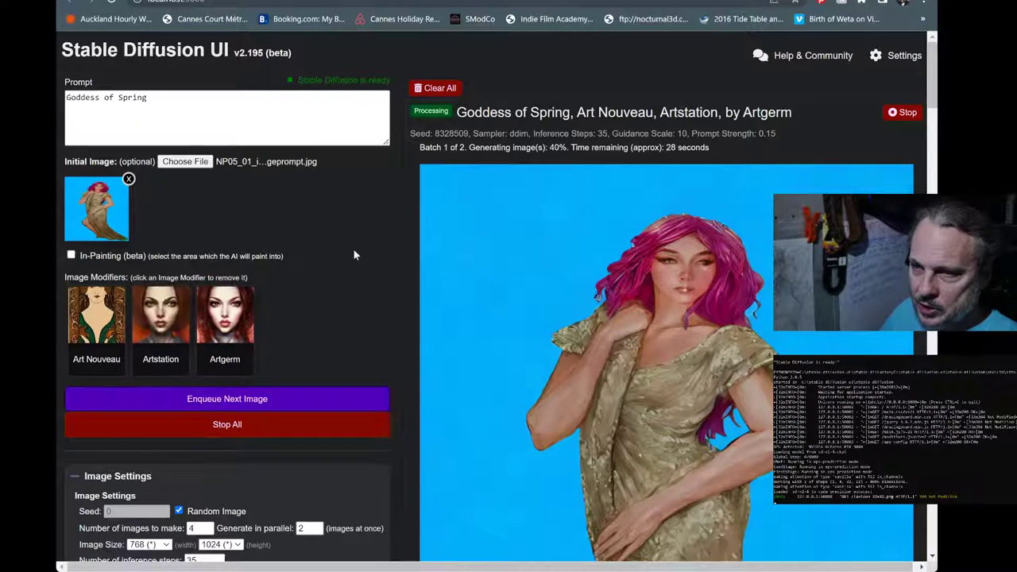
Compare the two images from the first batch, looking at the face, hair, dress and pose
mouse_move(563, 234)
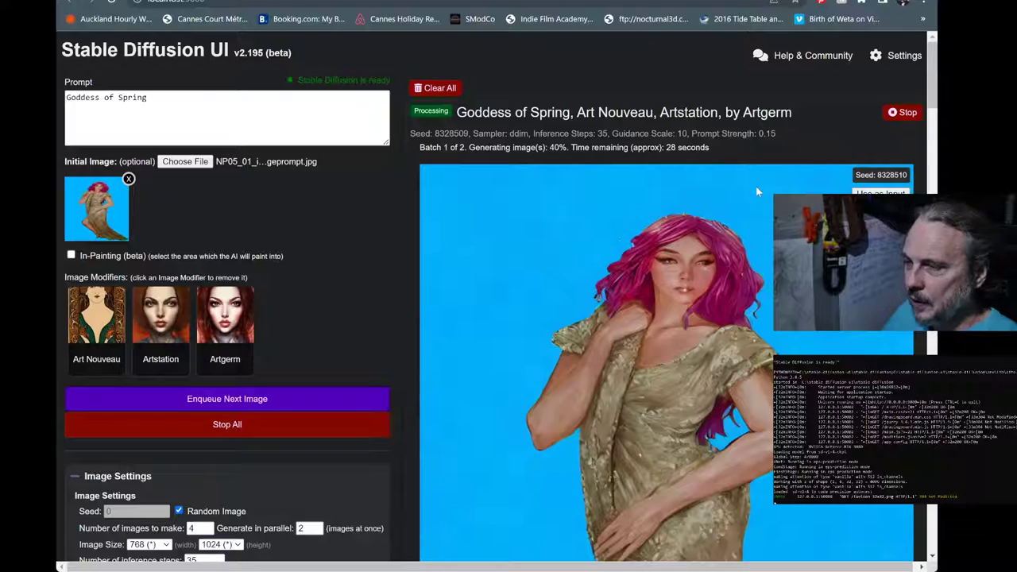
scroll(776, 148, "down", 7)
scroll(785, 137, "down", 5)
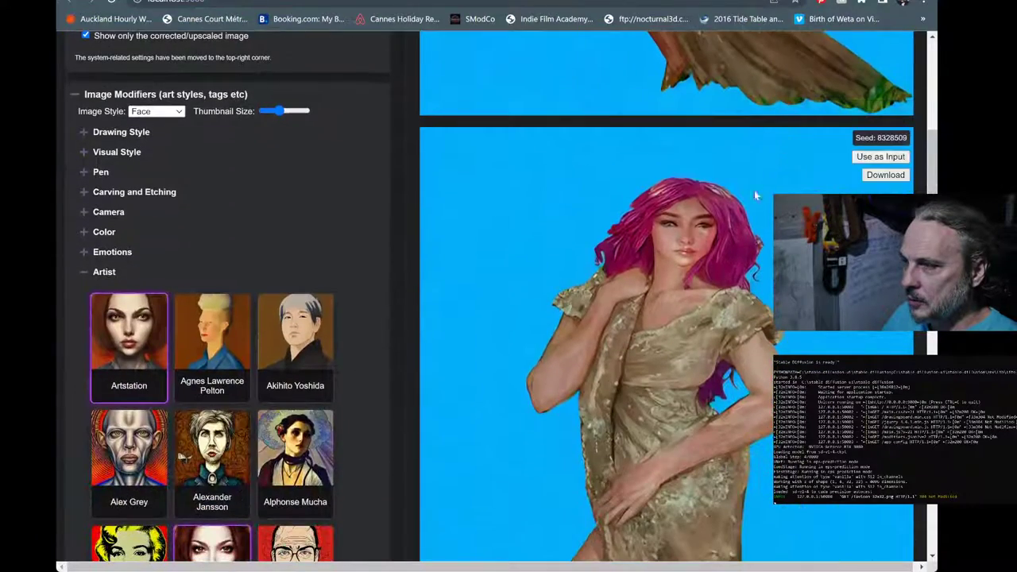
scroll(770, 324, "up", 3)
scroll(769, 324, "up", 10)
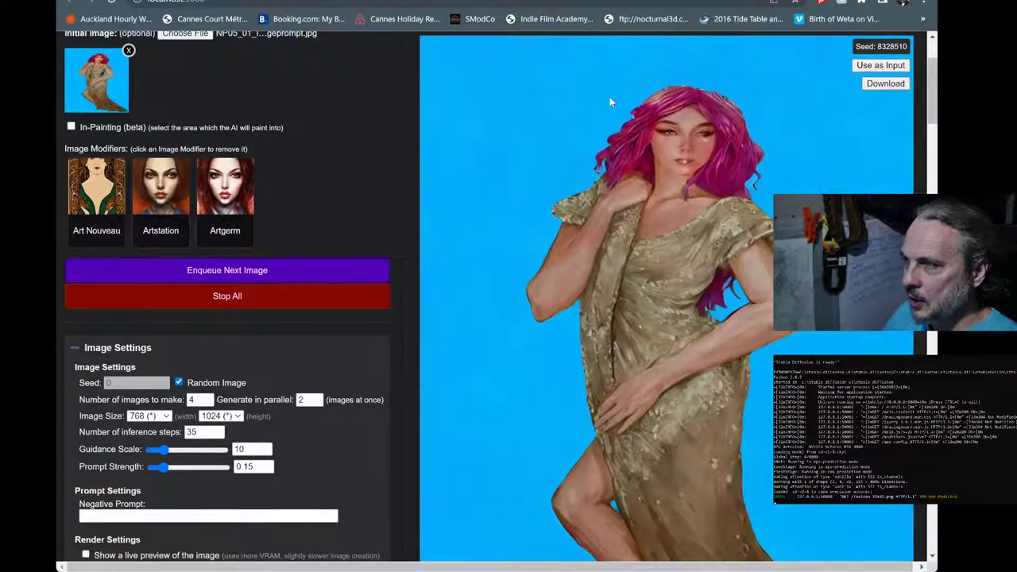
scroll(758, 374, "down", 8)
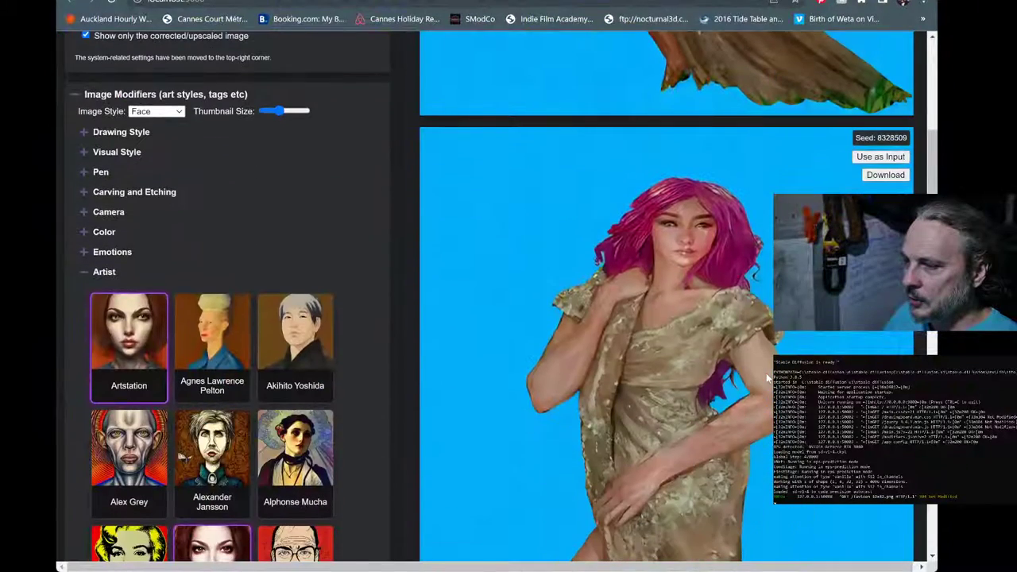
scroll(767, 378, "up", 10)
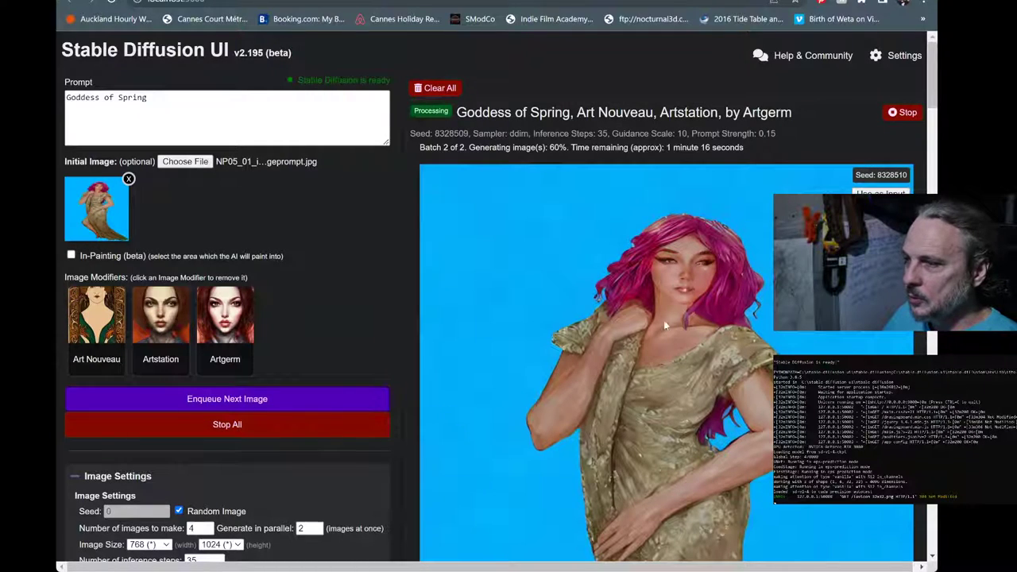
scroll(664, 319, "down", 3)
scroll(565, 313, "down", 5)
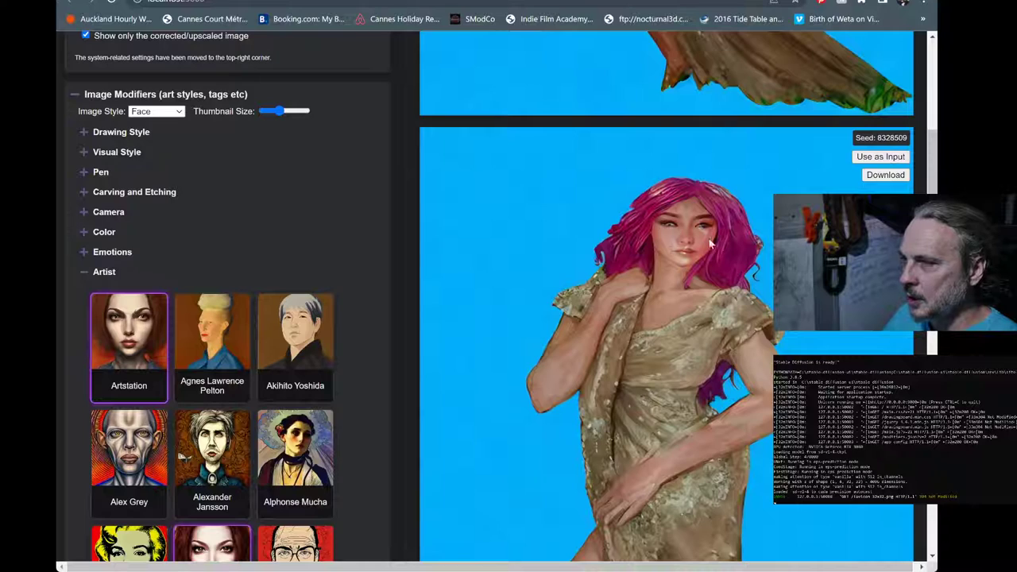
scroll(765, 347, "up", 8)
mouse_move(762, 347)
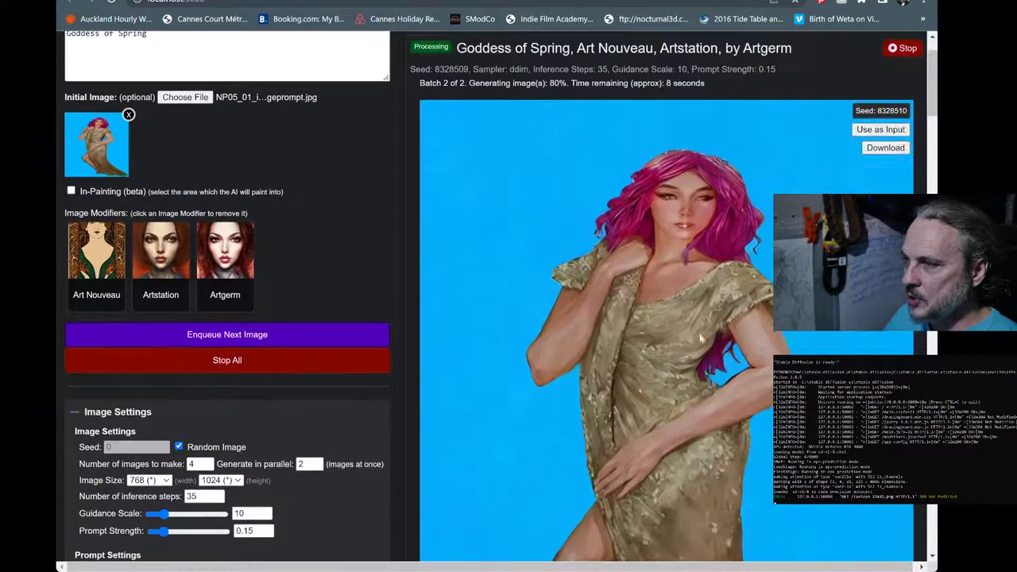
scroll(826, 179, "down", 9)
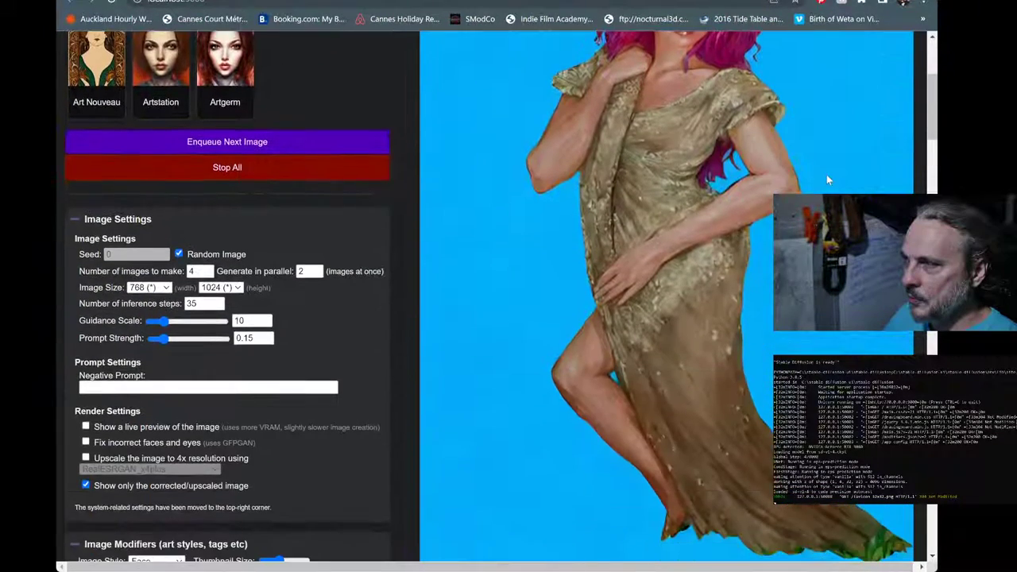
Examine the Goddess of Spring image variations in the results as the batch finishes generating
scroll(609, 297, "down", 1)
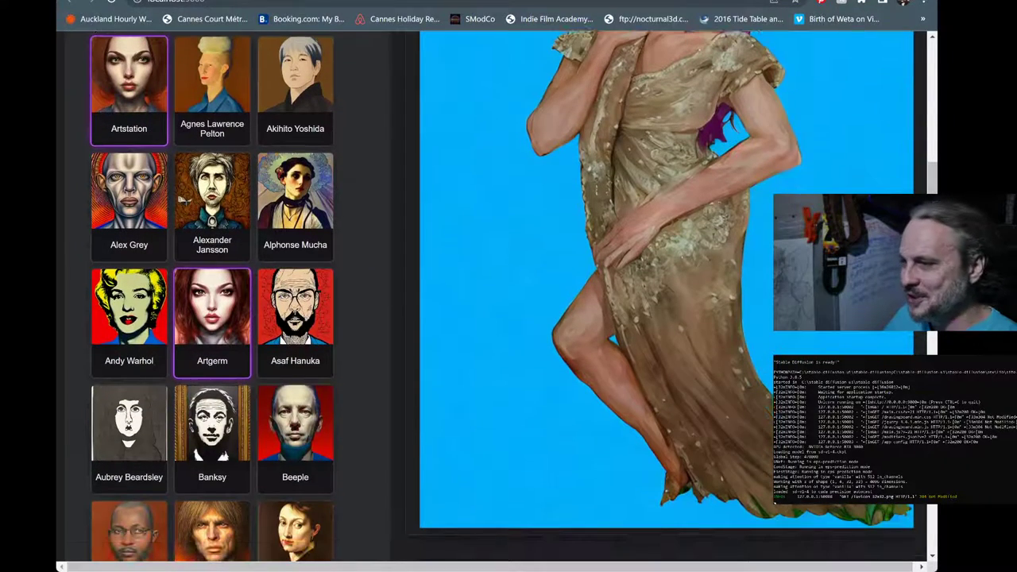
scroll(565, 119, "up", 10)
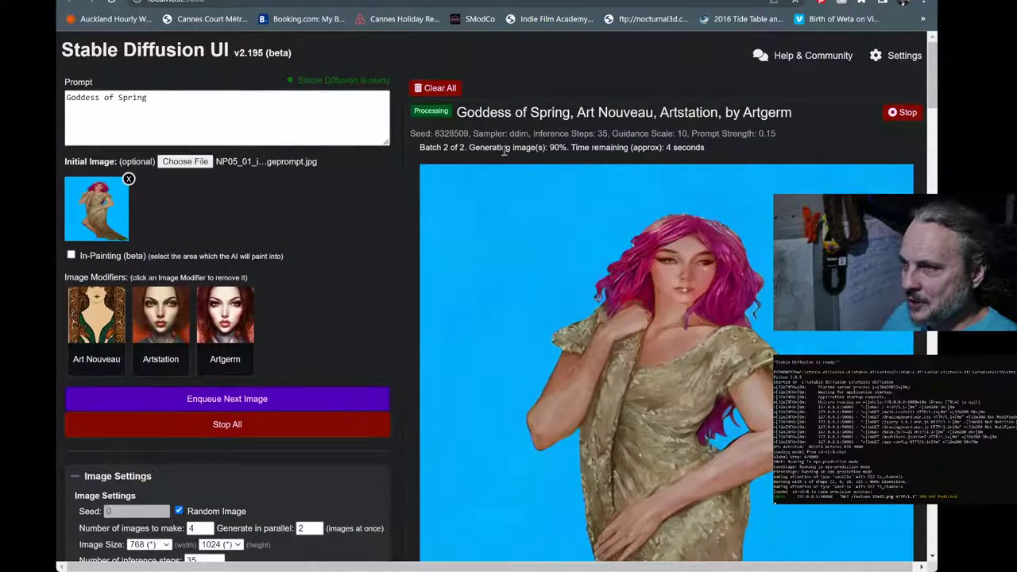
scroll(605, 247, "down", 15)
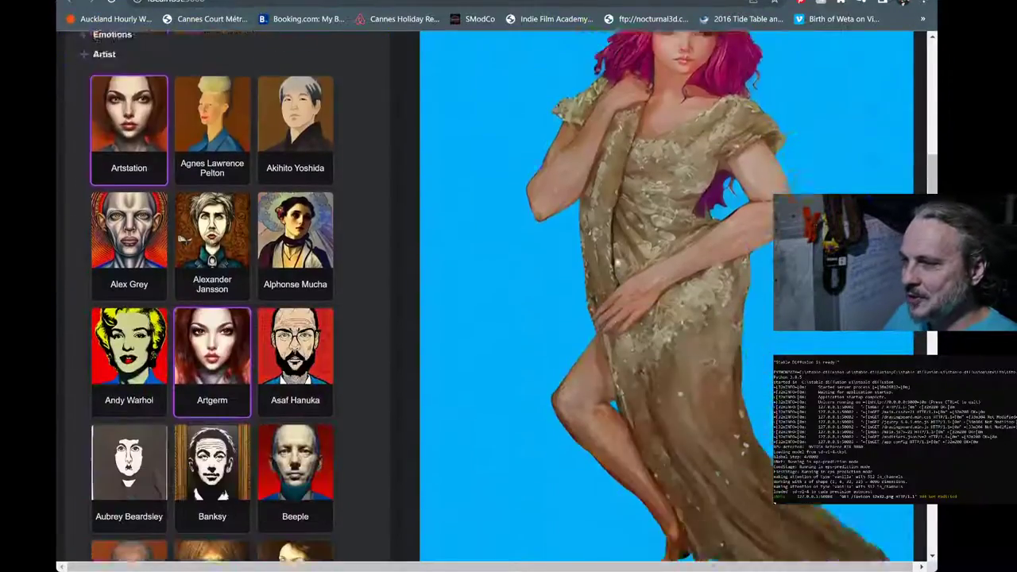
scroll(618, 250, "down", 15)
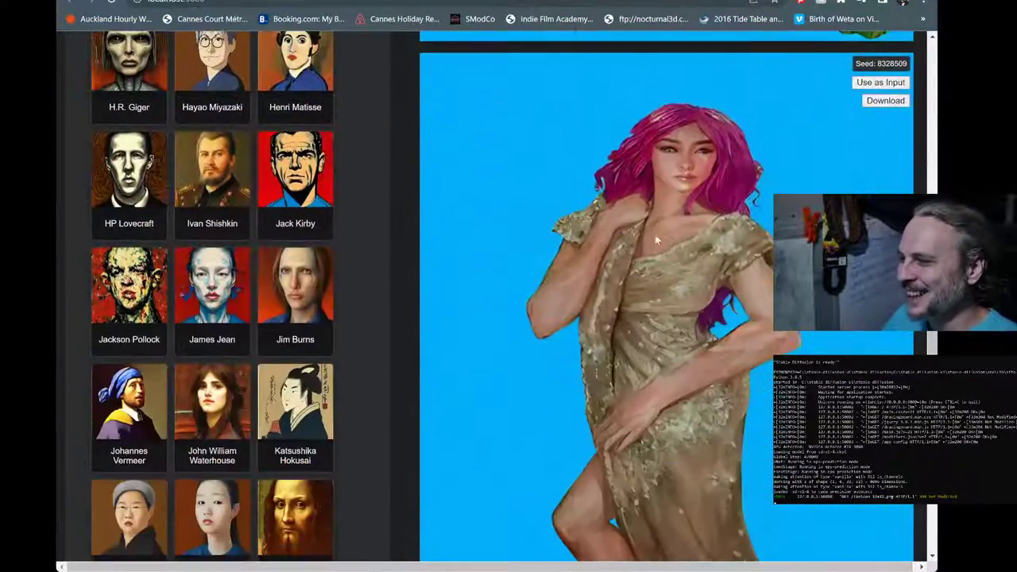
scroll(736, 251, "up", 15)
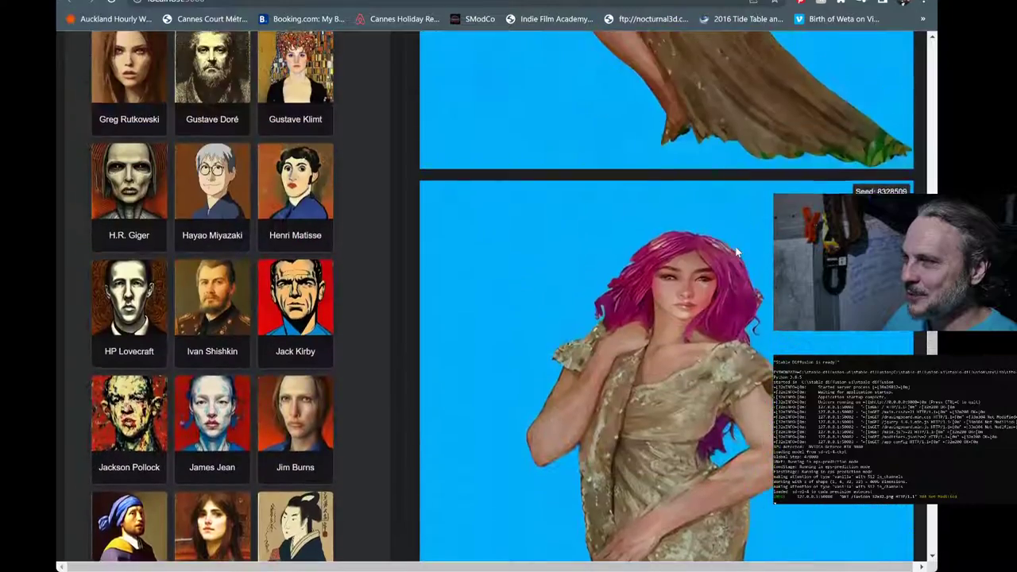
scroll(736, 252, "up", 20)
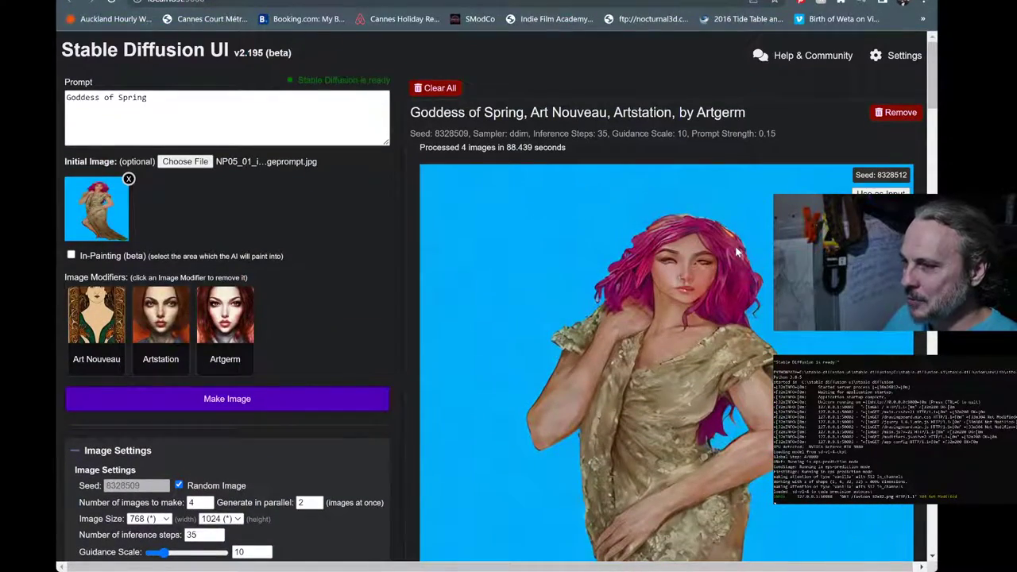
Reduce the page zoom so whole images fit, and compare the finished variations' faces, hands and dress details
key("ctrl+minus")
key("ctrl+minus")
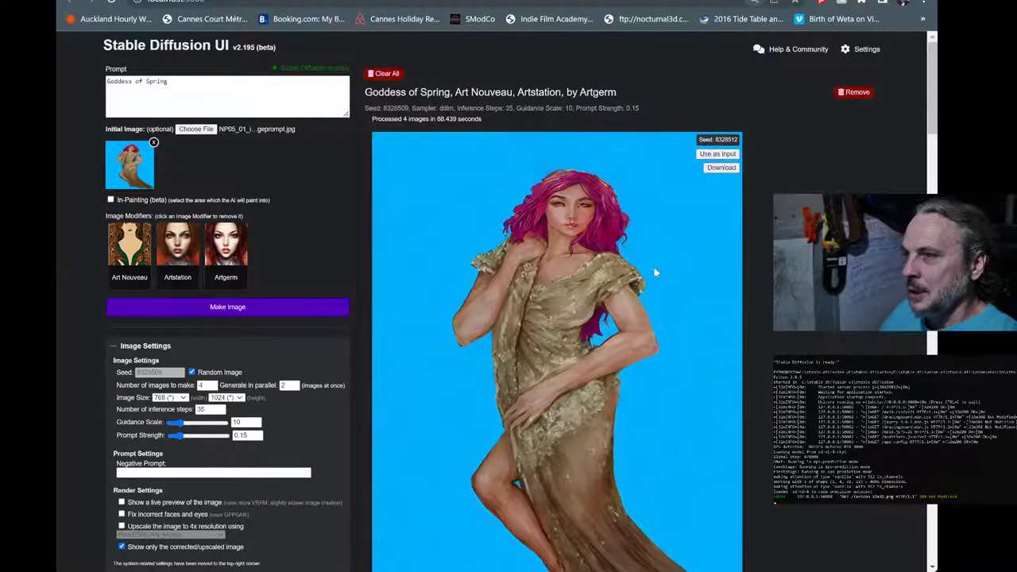
scroll(657, 273, "down", 15)
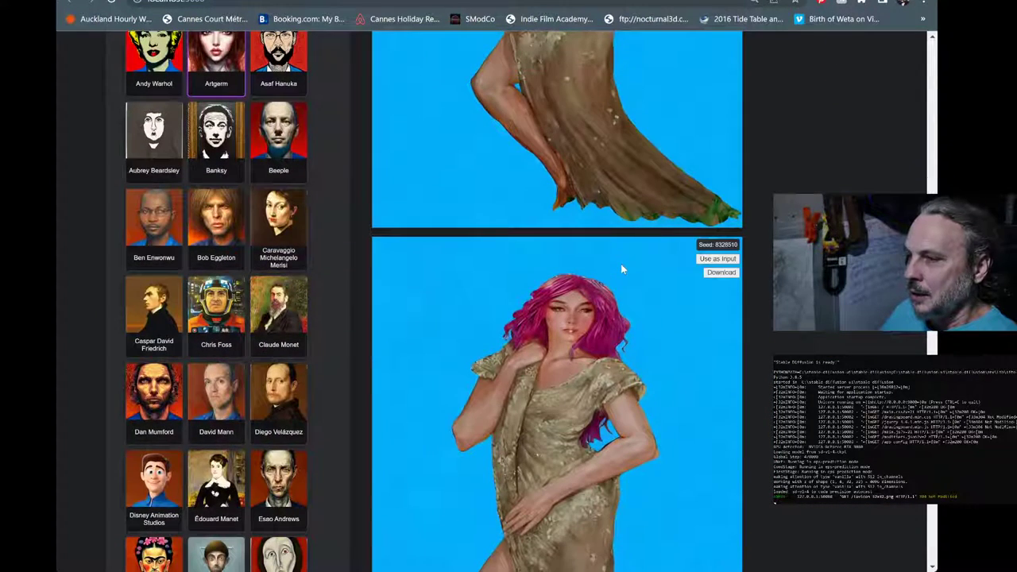
scroll(622, 269, "down", 3)
scroll(623, 269, "down", 3)
scroll(621, 263, "down", 1)
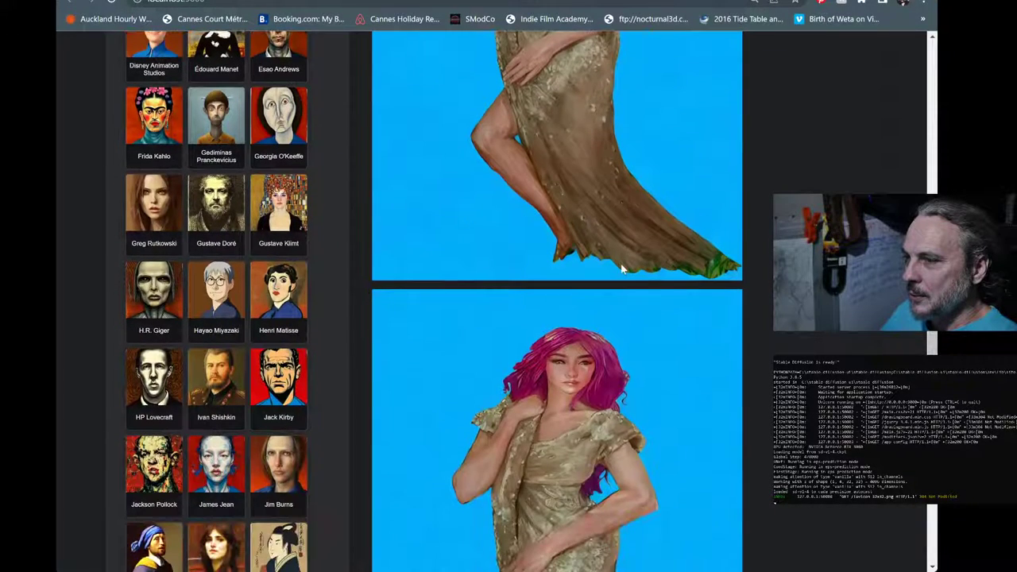
scroll(621, 263, "down", 3)
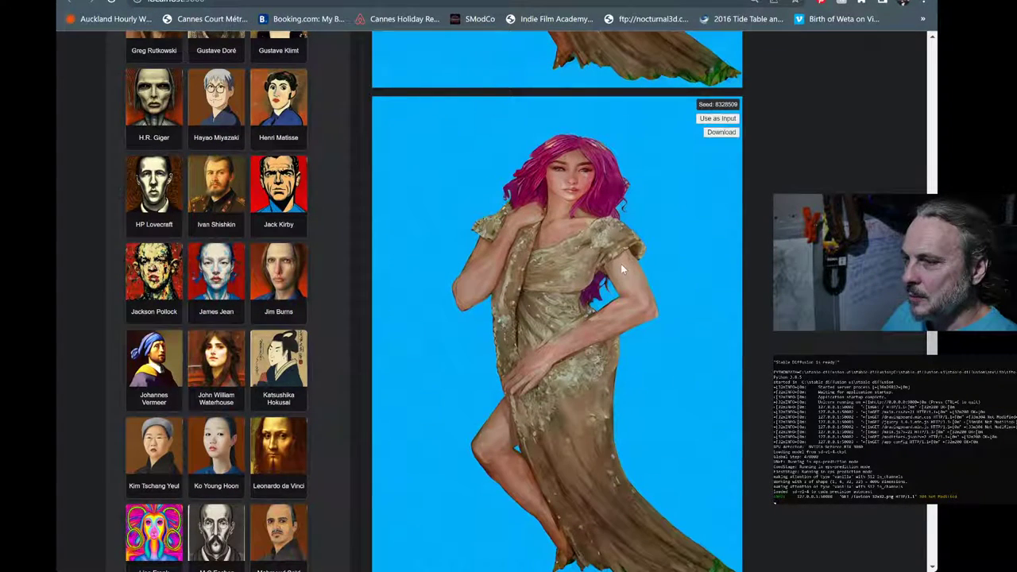
scroll(621, 263, "down", 3)
scroll(674, 297, "up", 3)
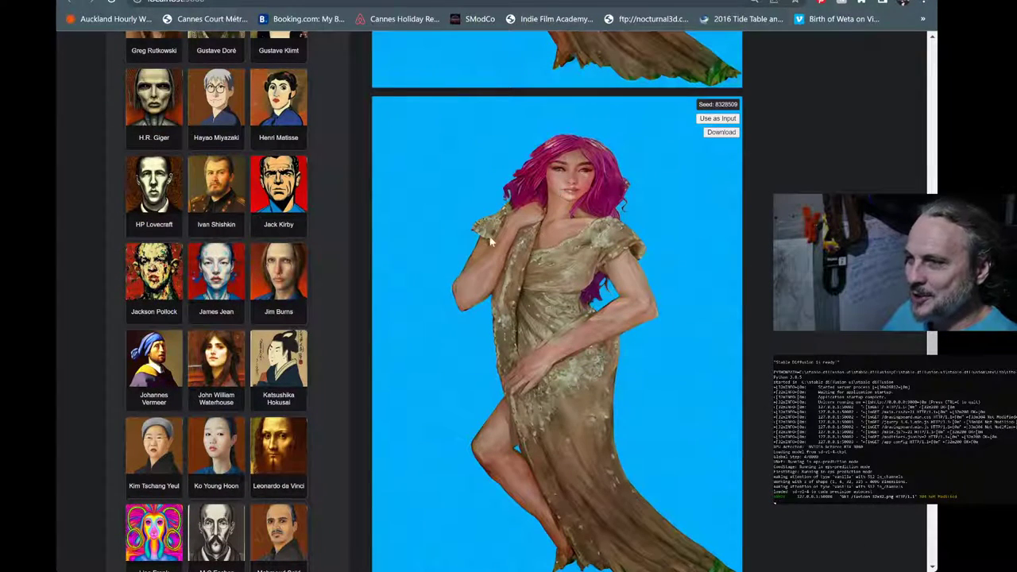
scroll(547, 245, "up", 10)
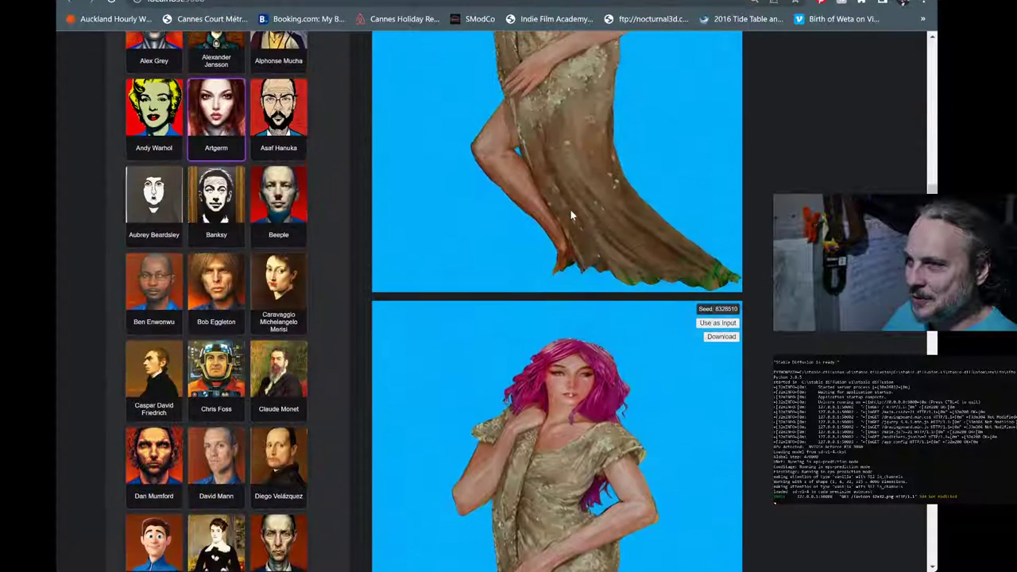
scroll(571, 210, "up", 5)
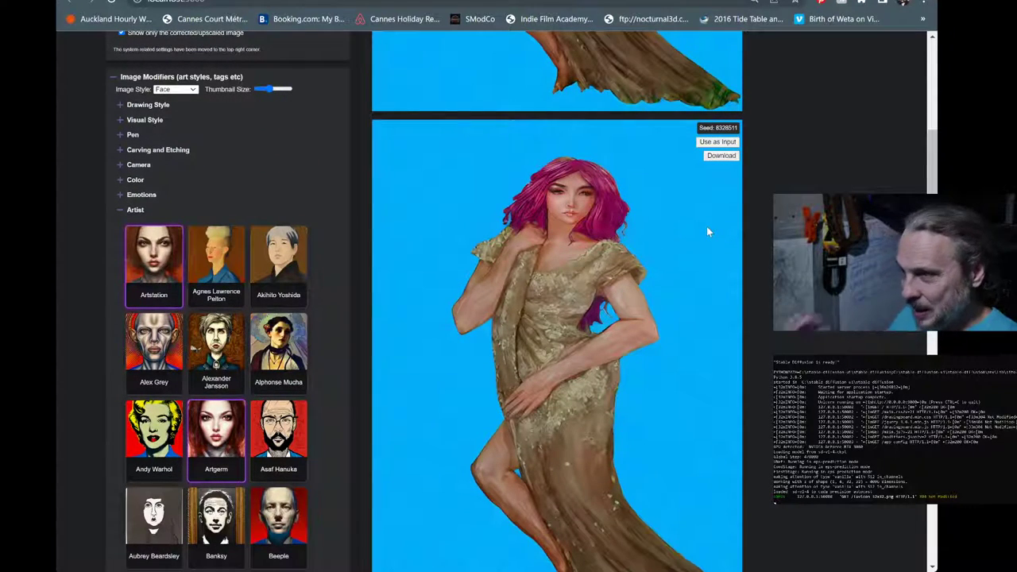
scroll(689, 218, "up", 4)
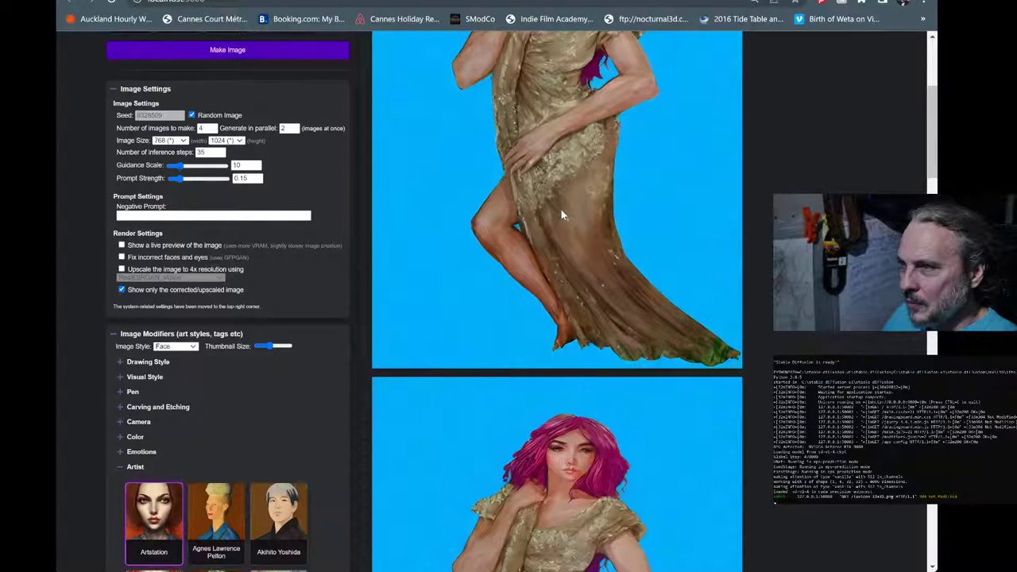
scroll(560, 209, "up", 3)
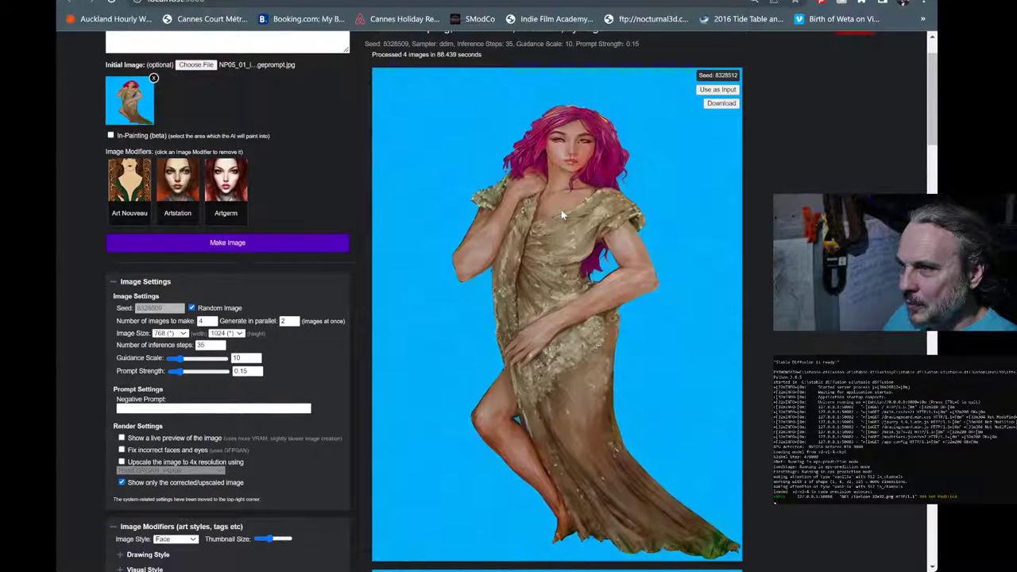
scroll(561, 210, "down", 5)
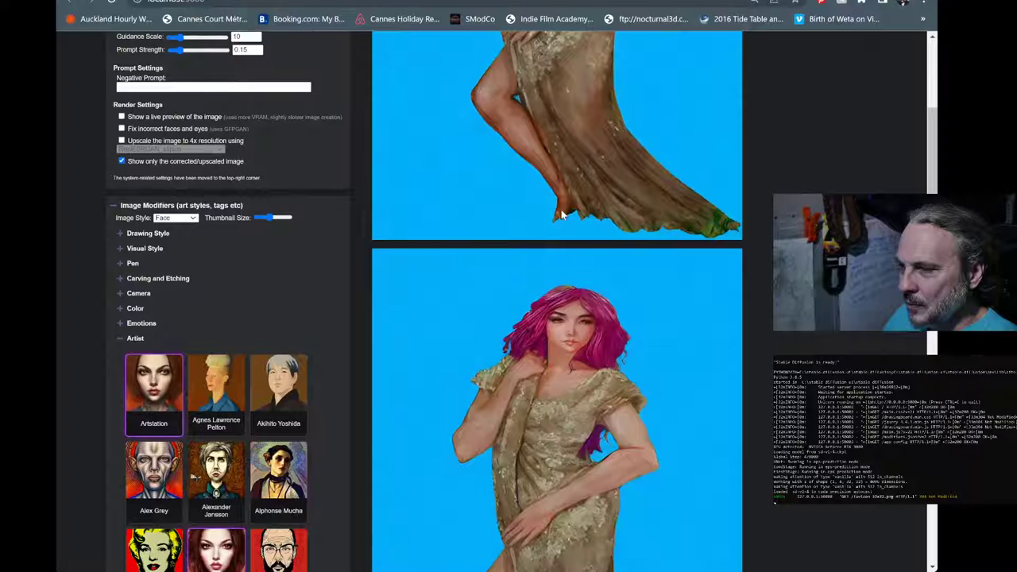
scroll(562, 215, "down", 4)
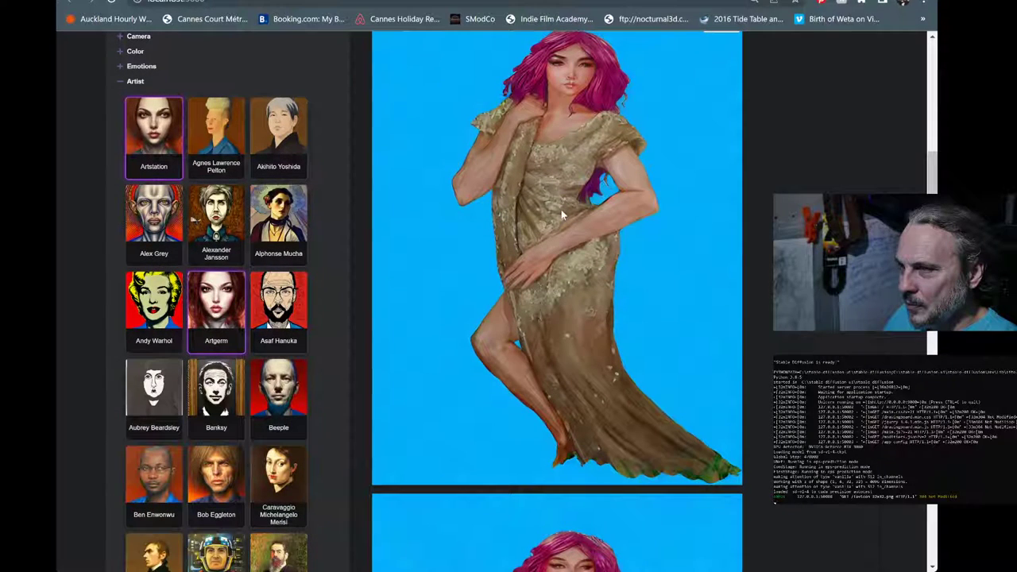
scroll(561, 215, "up", 3)
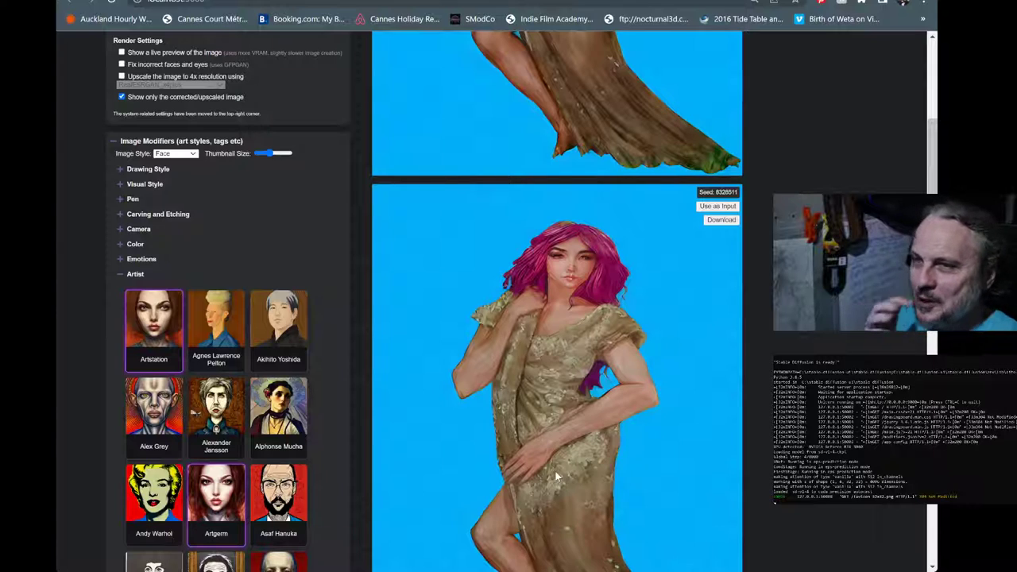
Set the number of images to make to 2 and the prompt strength to 0.35
scroll(576, 337, "up", 6)
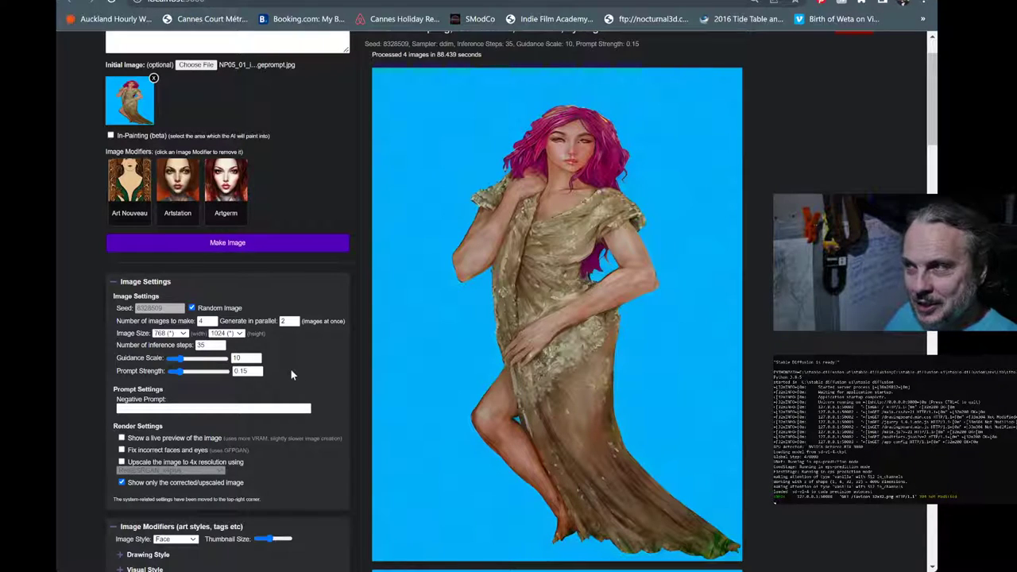
left_click(205, 320)
double_click(204, 321)
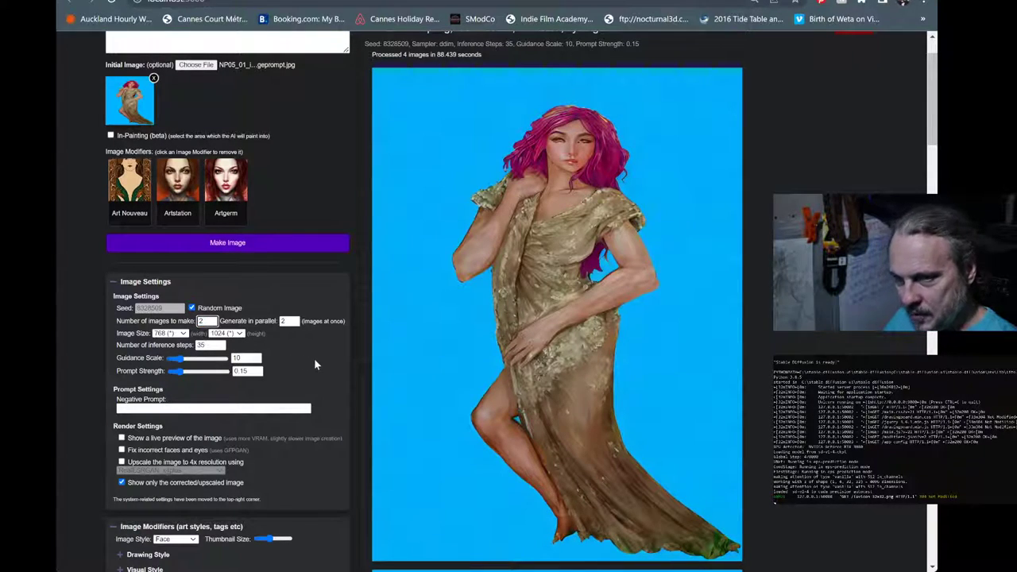
left_click(178, 359)
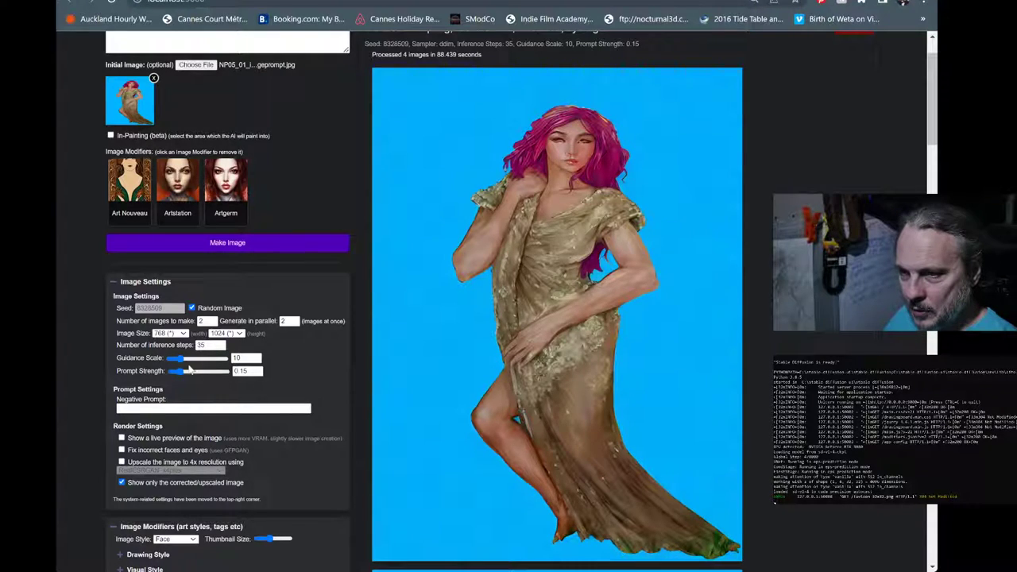
double_click(245, 371)
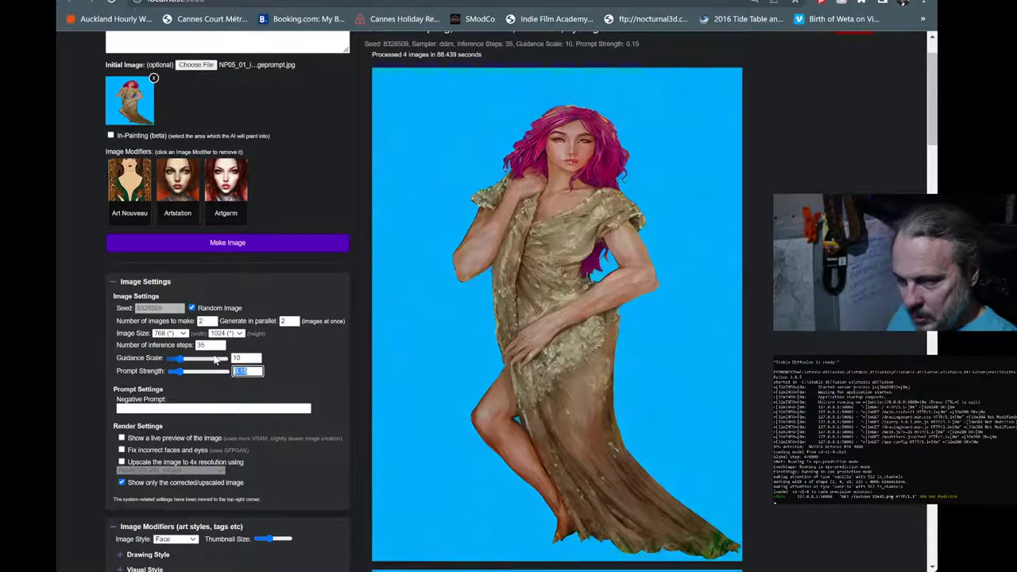
type("0.95")
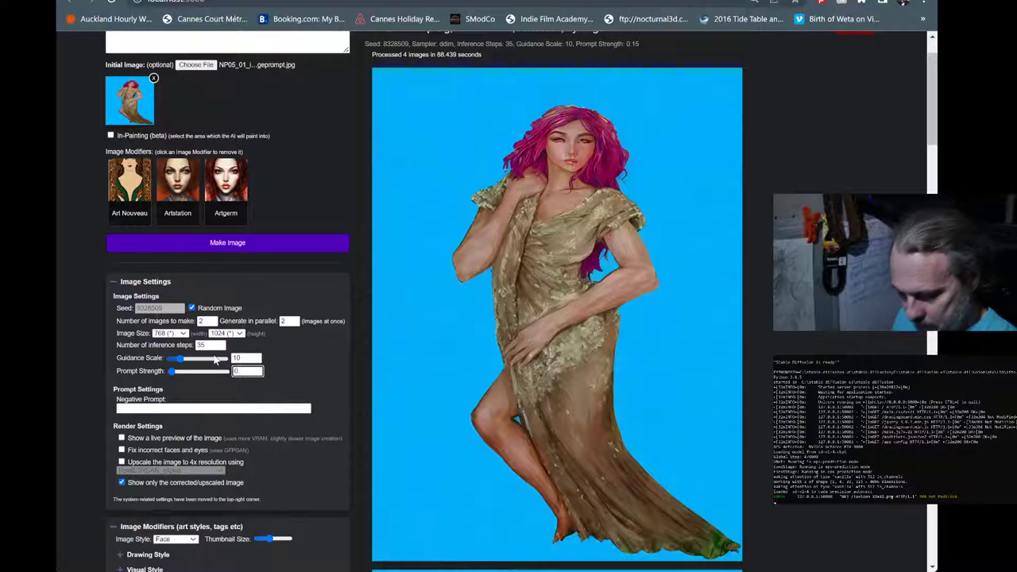
type("35")
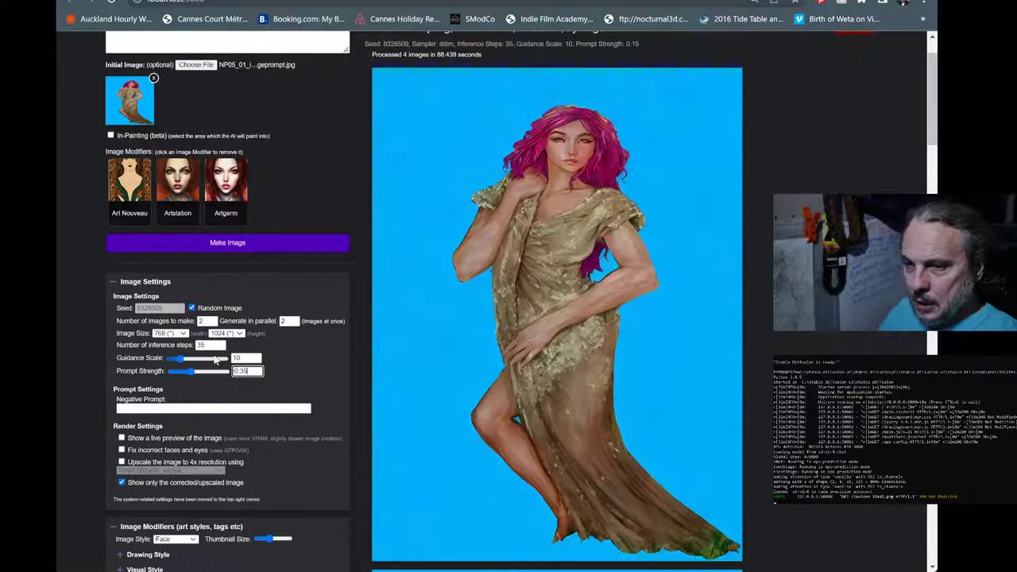
triple_click(278, 372)
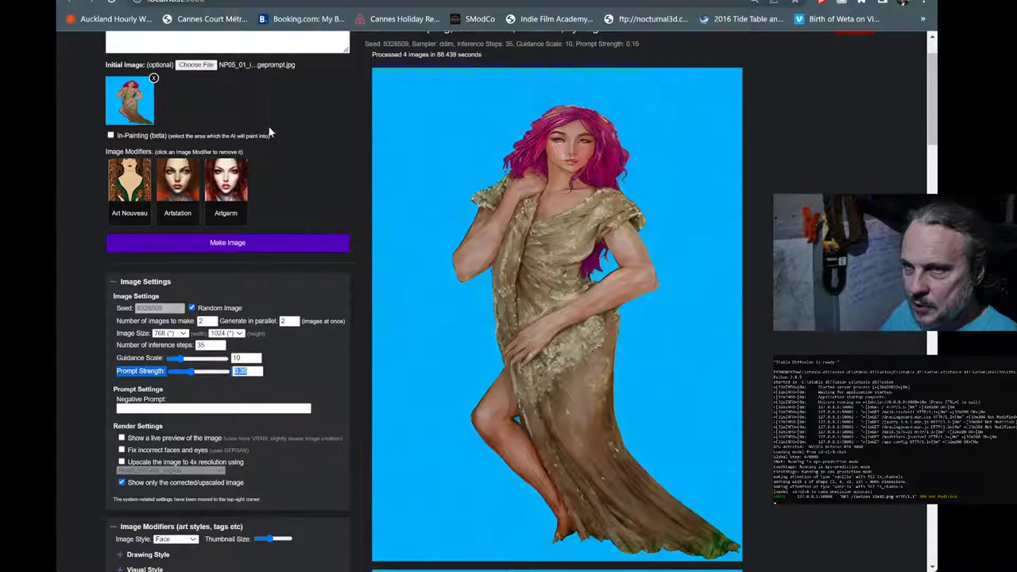
Generate a new batch from the Goddess of Spring prompt and the current initial image
scroll(270, 132, "up", 2)
left_click(204, 90)
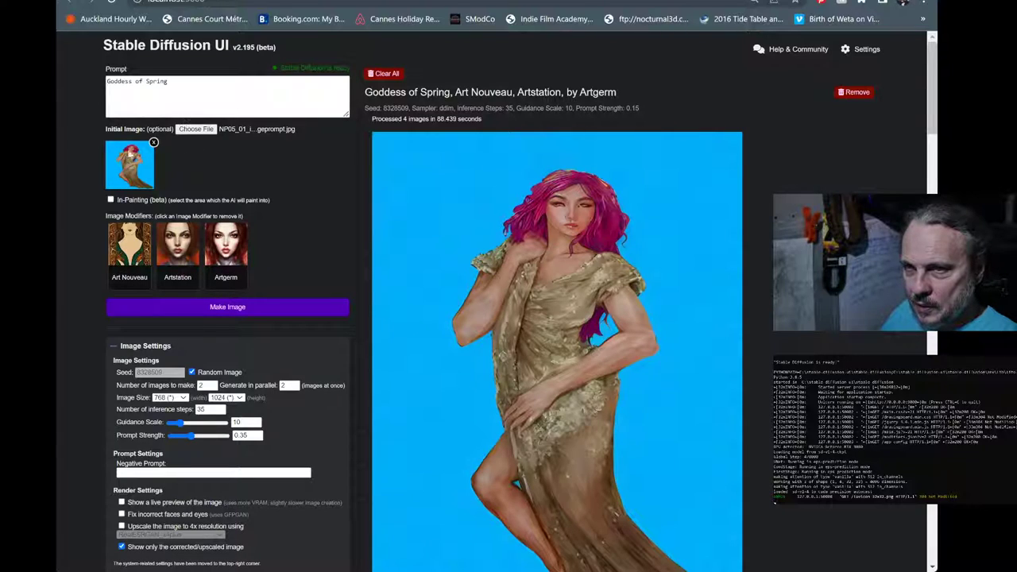
left_click(228, 308)
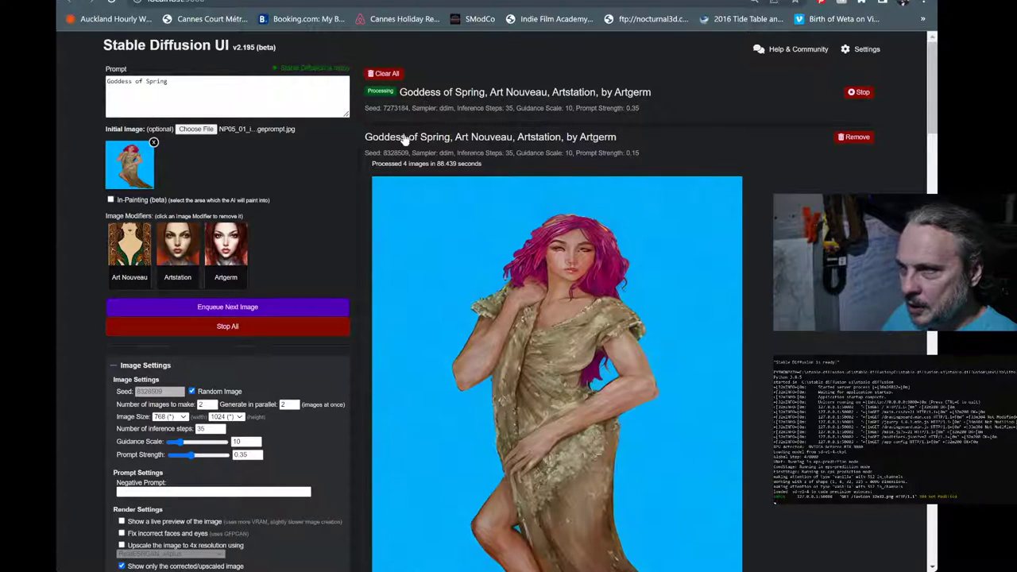
Review the previous batch made at prompt strength 0.15 while the new batch is processing
scroll(585, 306, "down", 3)
scroll(604, 302, "down", 4)
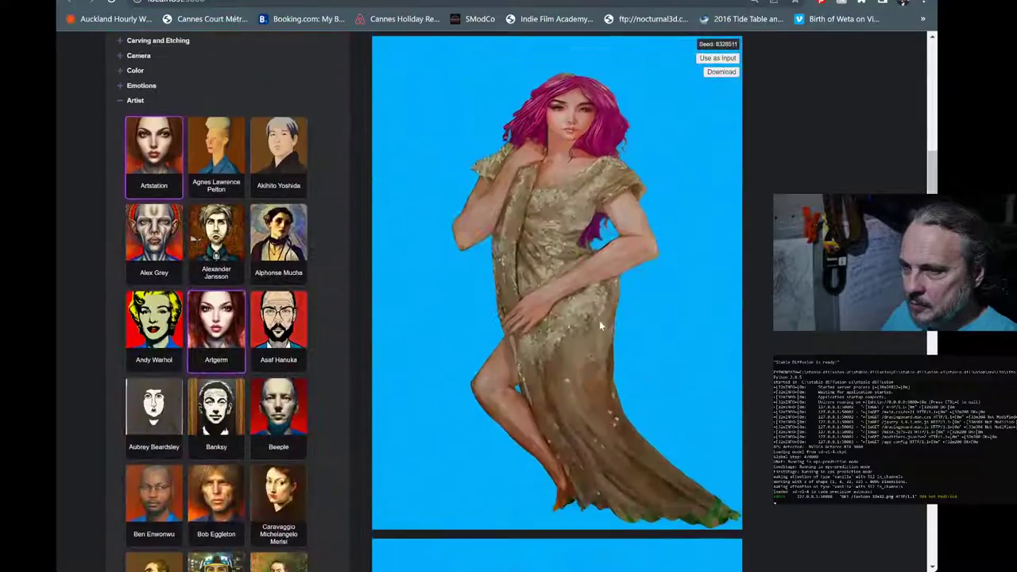
scroll(600, 318, "up", 7)
scroll(599, 282, "down", 3)
scroll(599, 288, "down", 3)
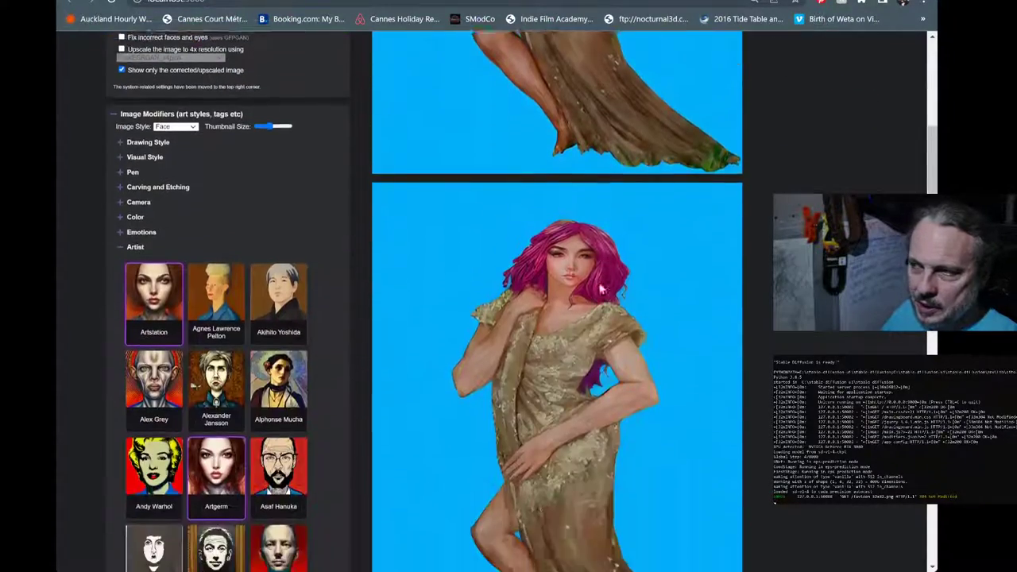
scroll(599, 283, "up", 7)
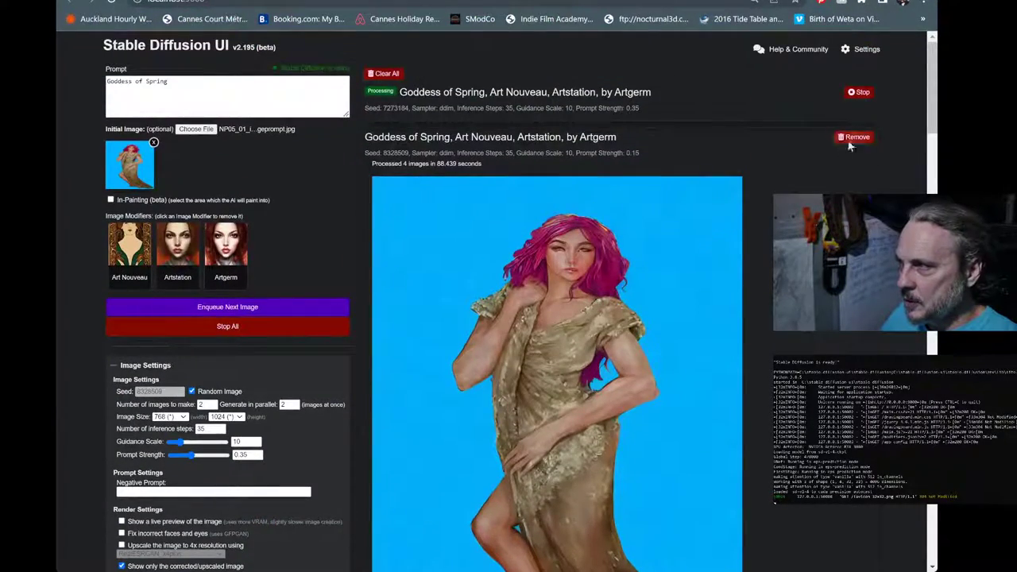
scroll(808, 176, "down", 2)
scroll(854, 85, "up", 2)
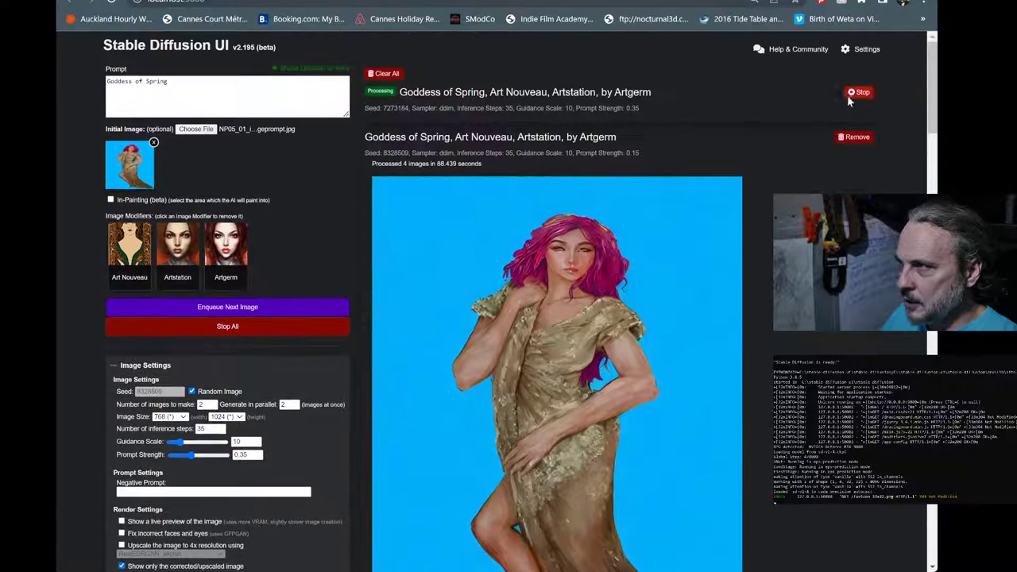
Remove the earlier batch made at prompt strength 0.15 from the results and return to the new batch
scroll(860, 143, "down", 1)
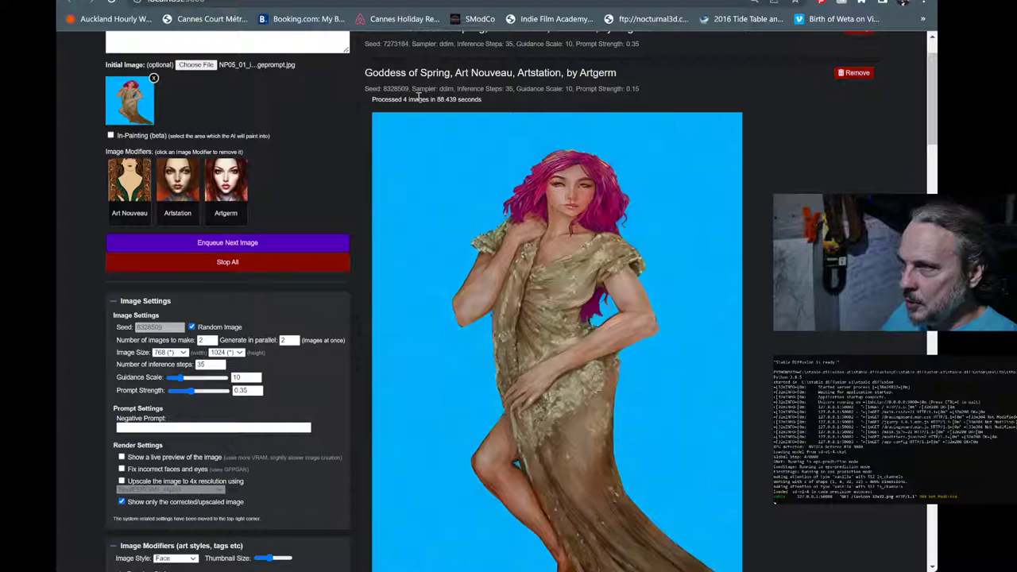
mouse_move(647, 189)
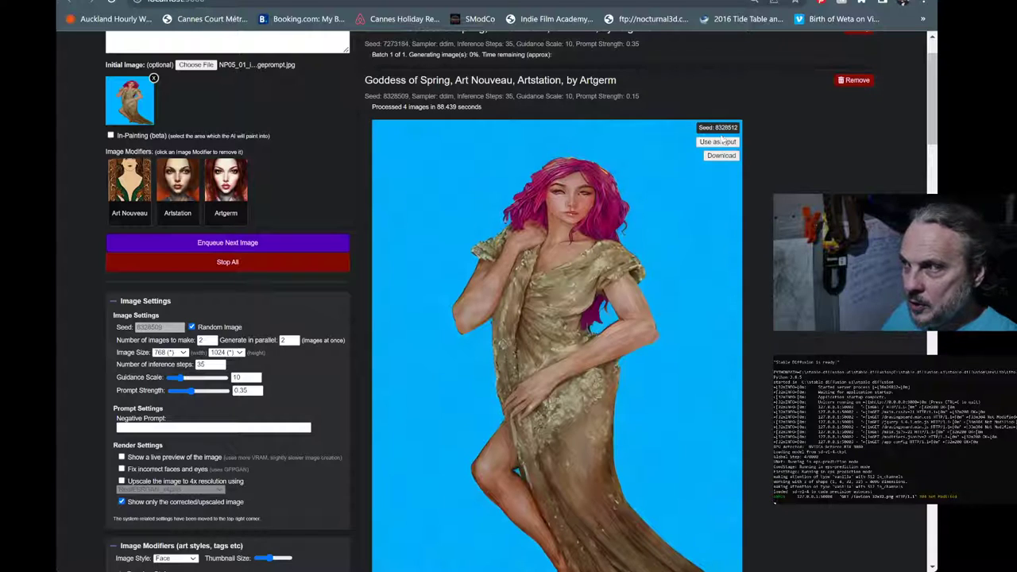
left_click(855, 80)
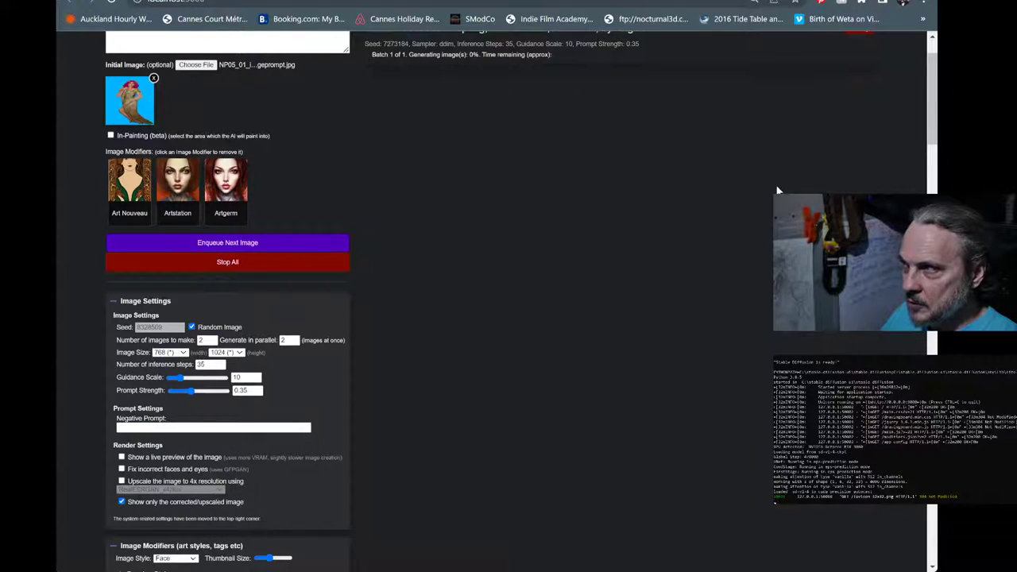
scroll(767, 208, "up", 1)
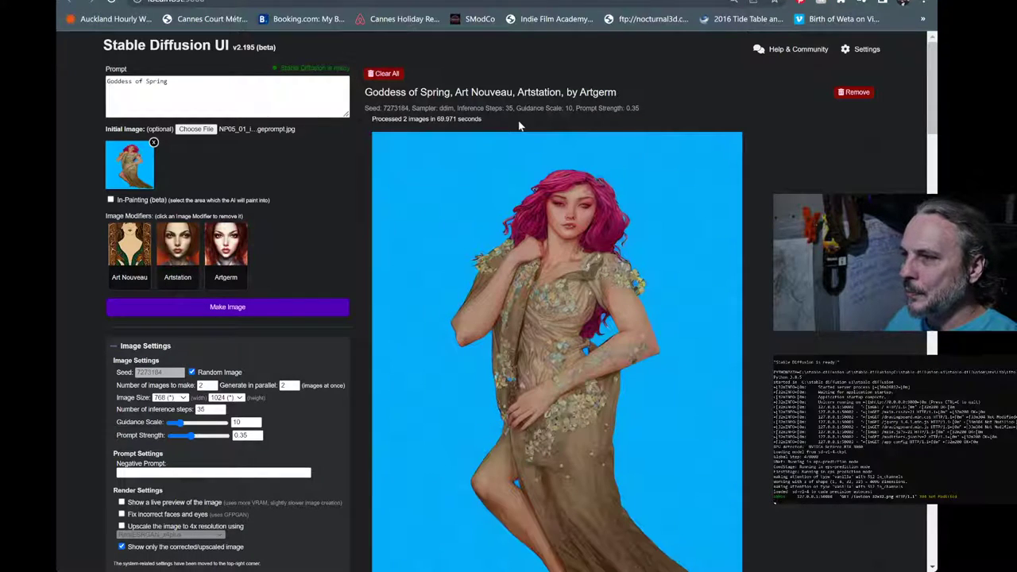
Use the first image of the batch made at prompt strength 0.35, seed 7273185, as the new initial image
mouse_move(647, 161)
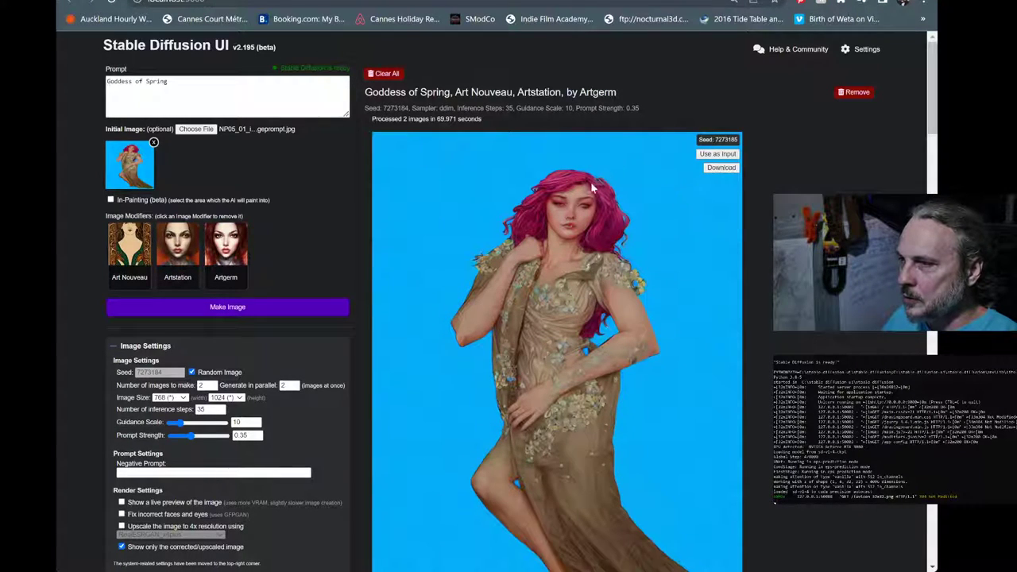
scroll(616, 213, "down", 5)
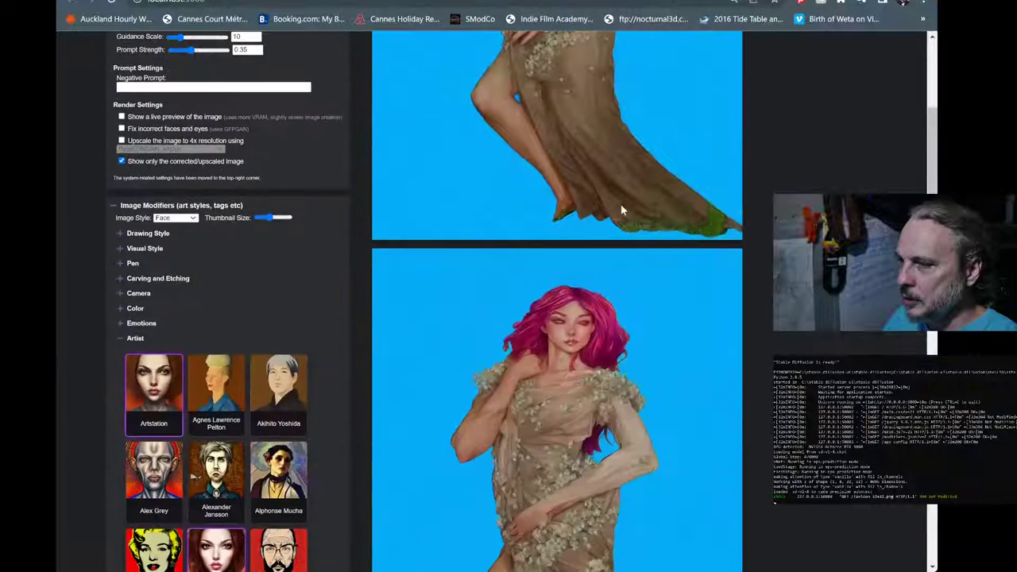
scroll(621, 209, "down", 3)
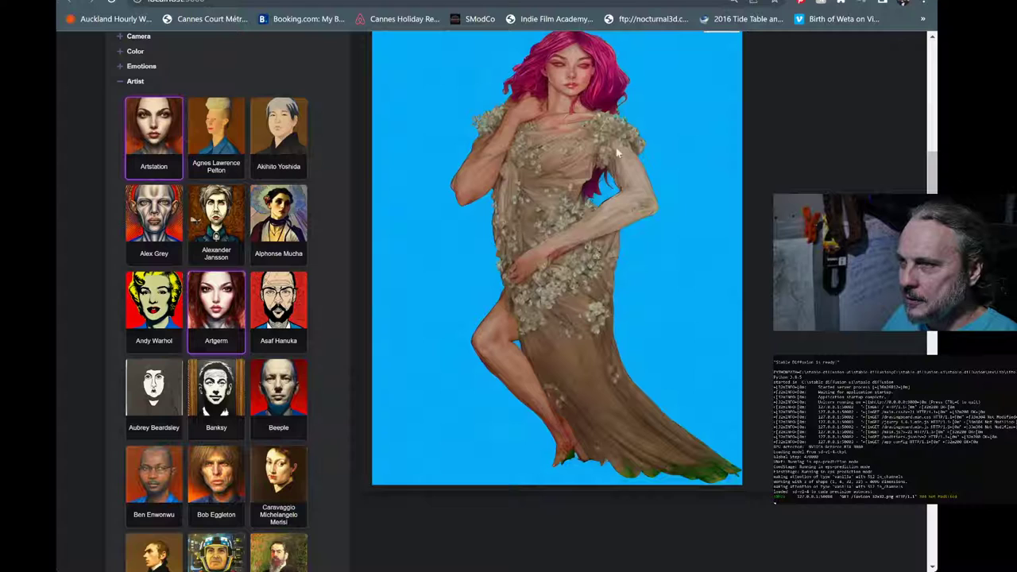
scroll(602, 245, "up", 8)
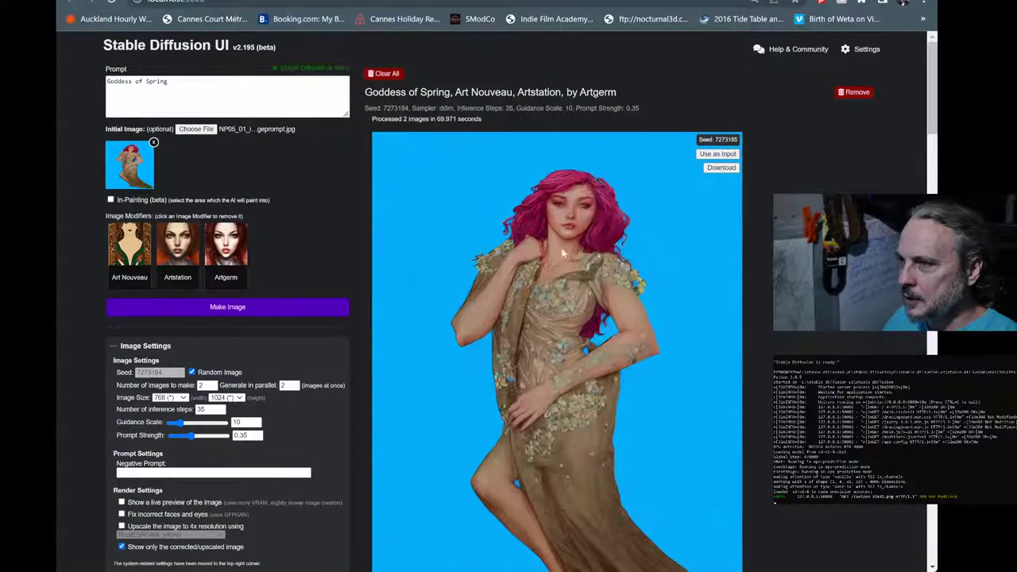
scroll(624, 314, "down", 1)
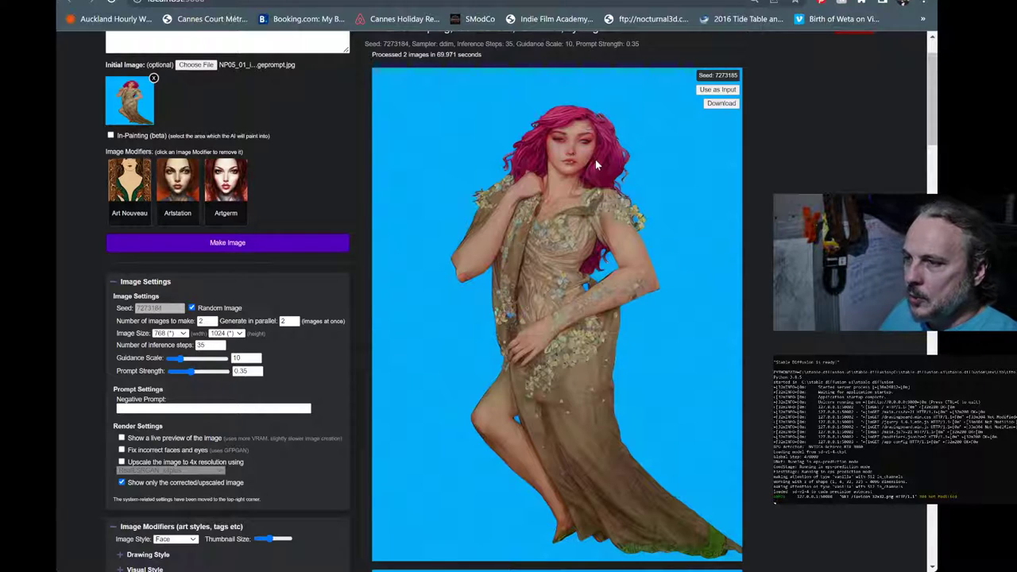
scroll(648, 219, "up", 1)
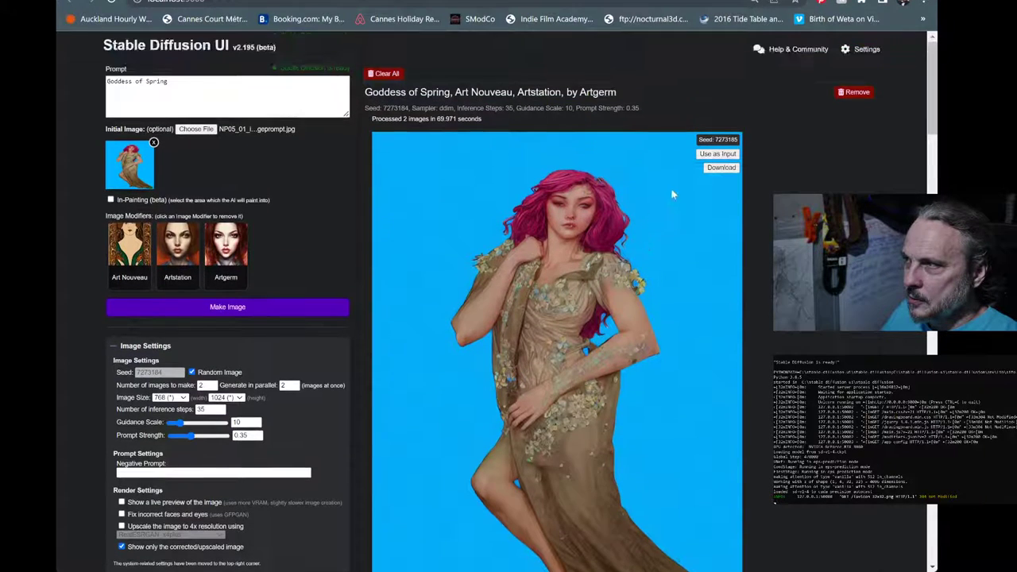
left_click(717, 155)
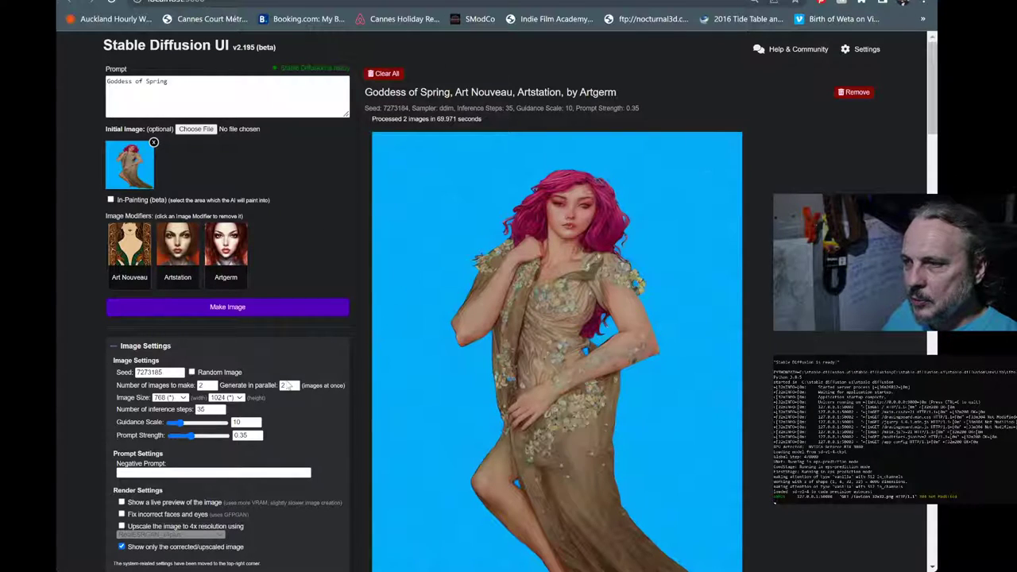
Set the prompt strength to 0.15 and enable fixing of incorrect faces and eyes
scroll(286, 402, "down", 1)
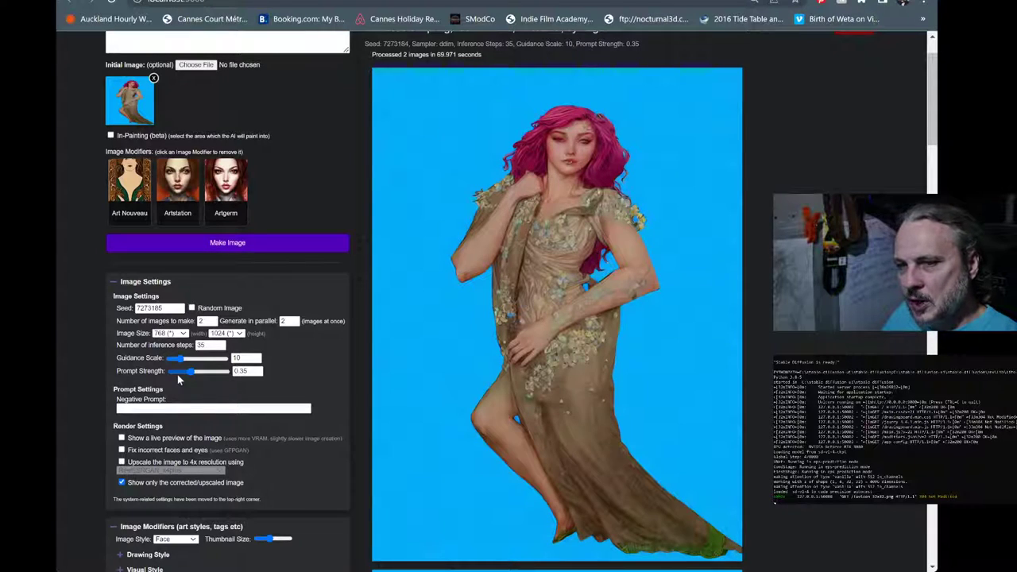
left_click_drag(186, 372, 179, 375)
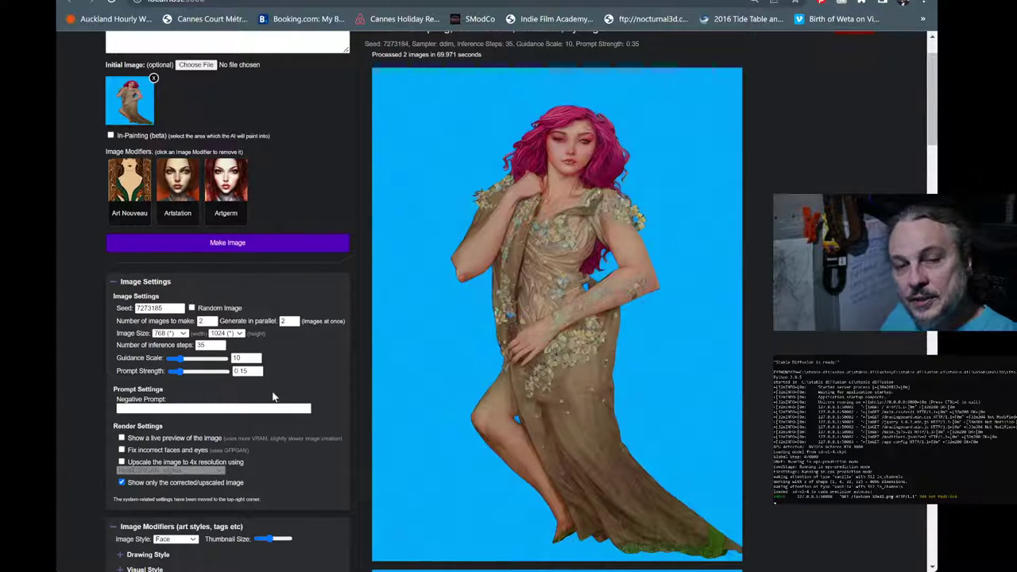
left_click(122, 450)
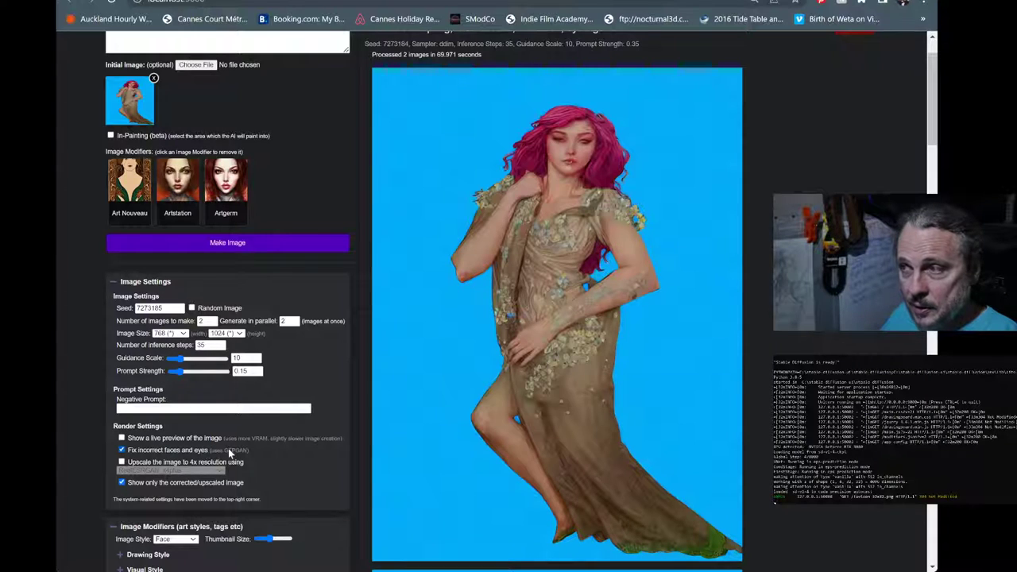
Set both the number of images to make and the number generated in parallel to 1
double_click(286, 321)
type("1")
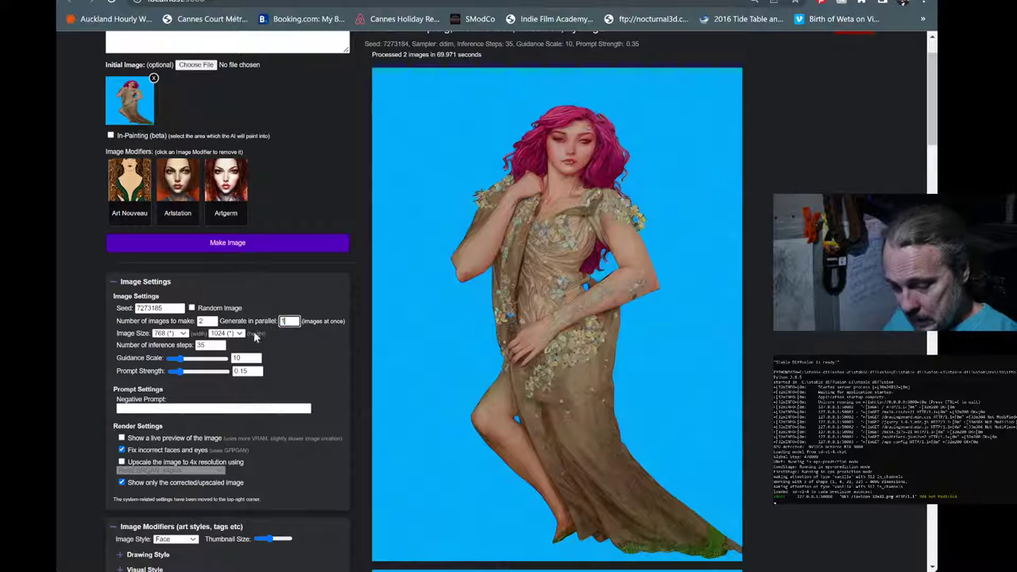
double_click(208, 321)
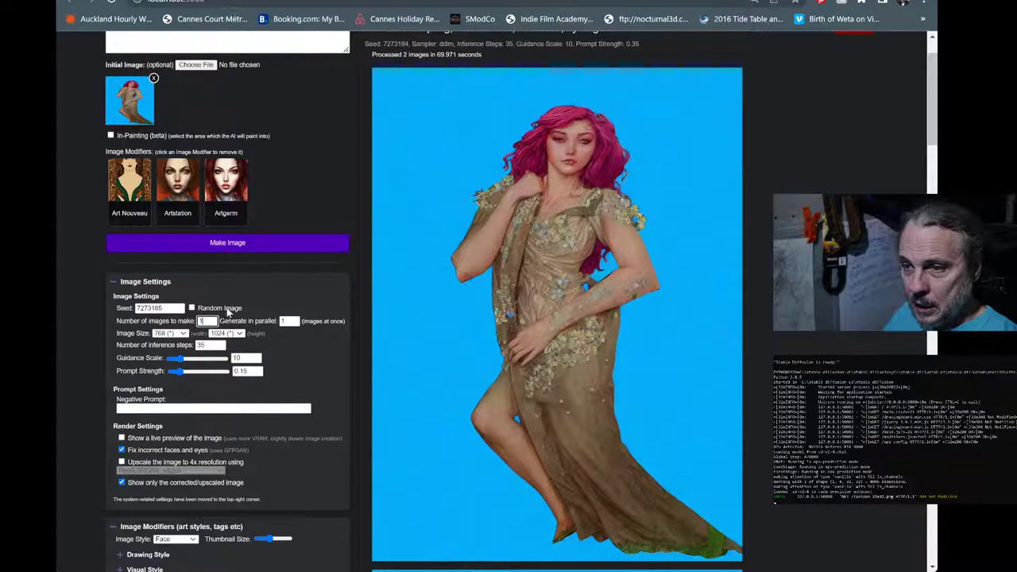
type("1")
mouse_move(403, 325)
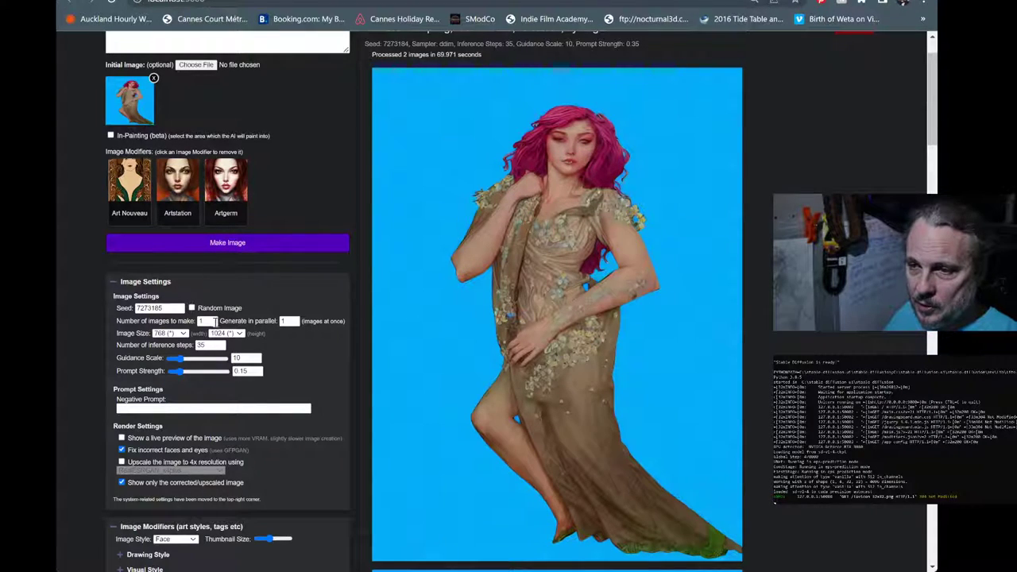
mouse_move(584, 291)
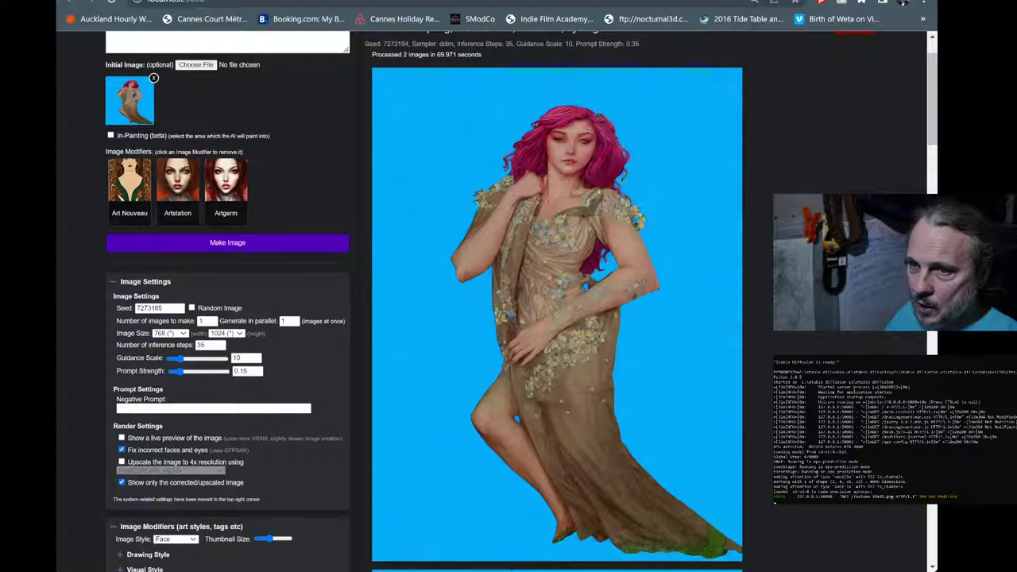
Generate a single image with the fixed seed 7273185 and compare it with the earlier results
left_click_drag(182, 308, 136, 308)
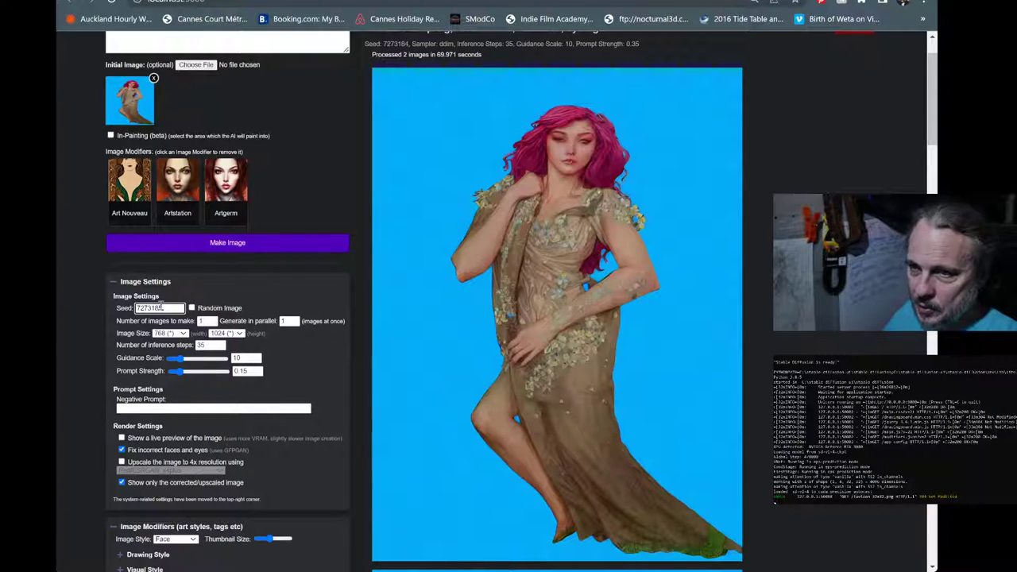
mouse_move(578, 186)
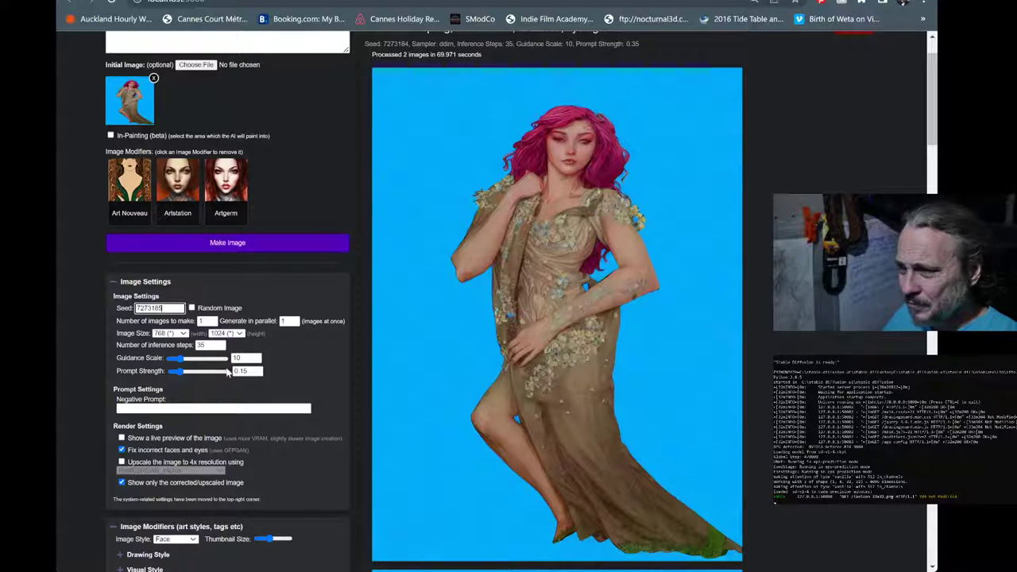
left_click(259, 243)
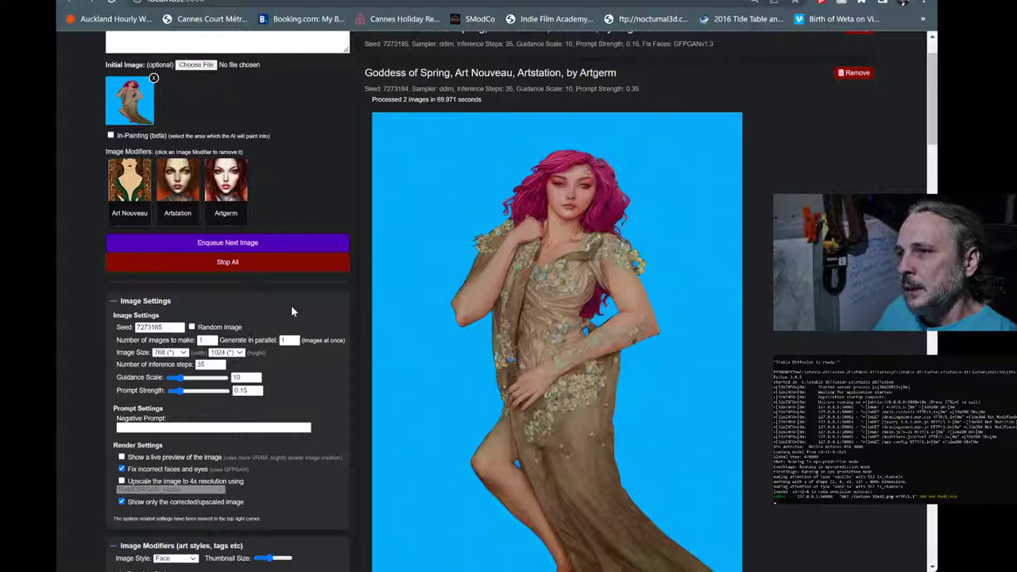
scroll(394, 358, "up", 2)
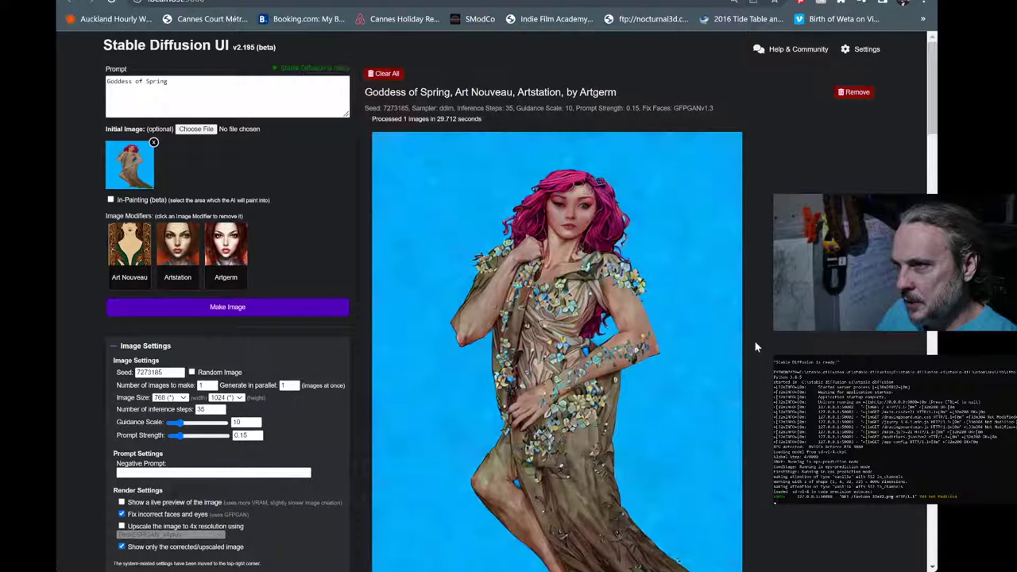
scroll(566, 330, "down", 5)
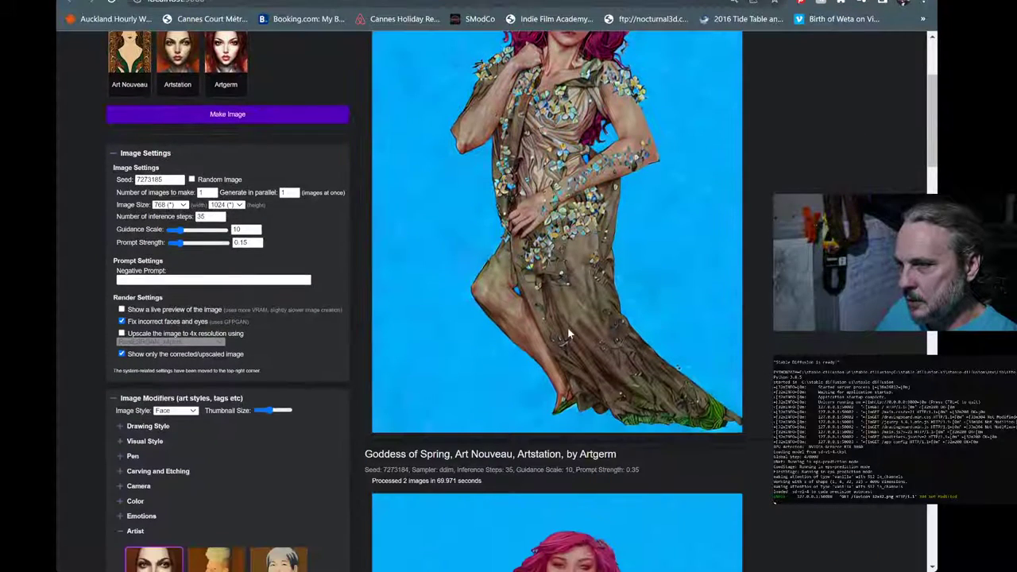
scroll(566, 330, "down", 3)
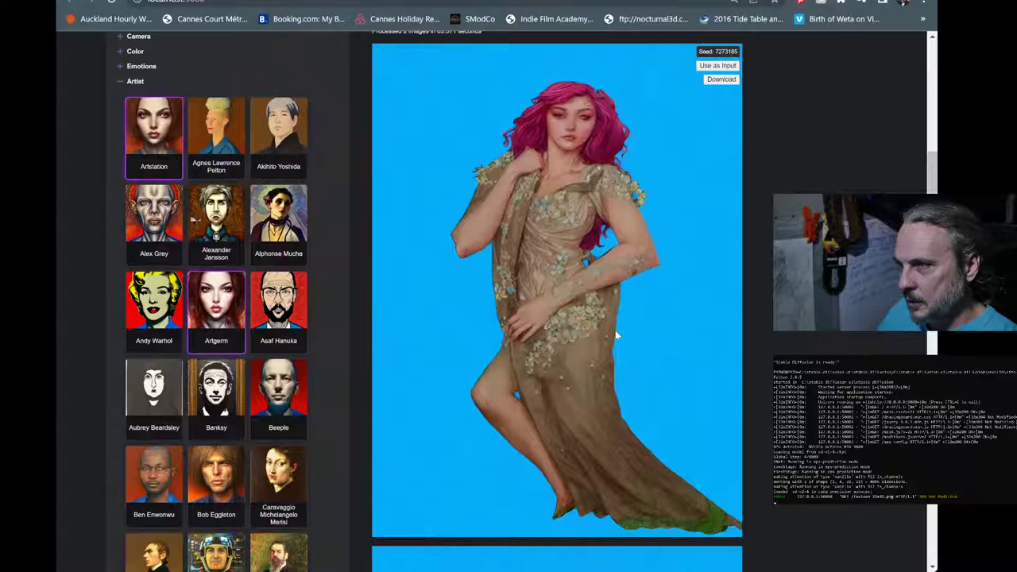
scroll(613, 326, "down", 4)
scroll(613, 326, "up", 15)
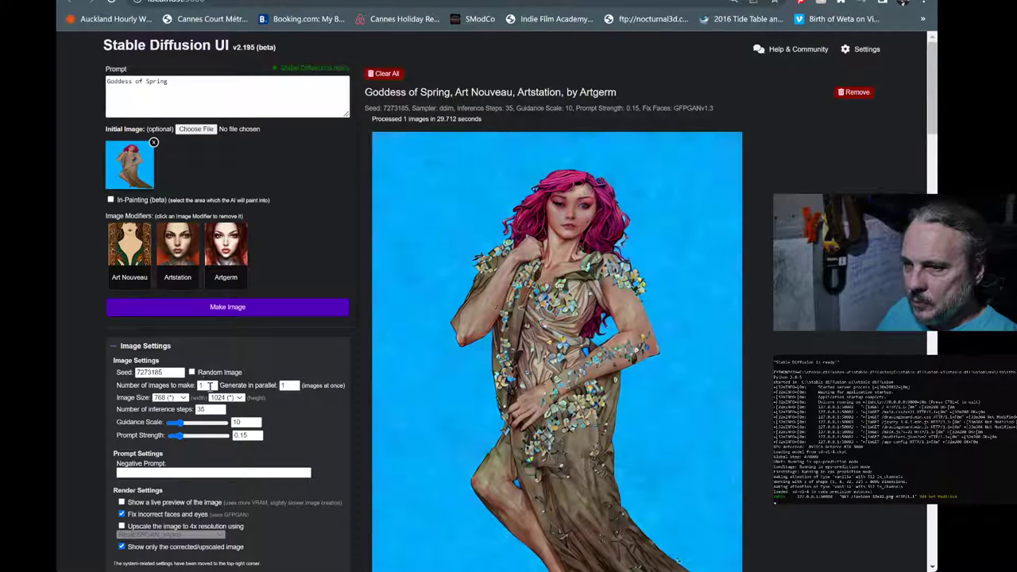
Set the number of images to 4 with 2 generated in parallel, and generate a new batch from the same initial image
double_click(287, 386)
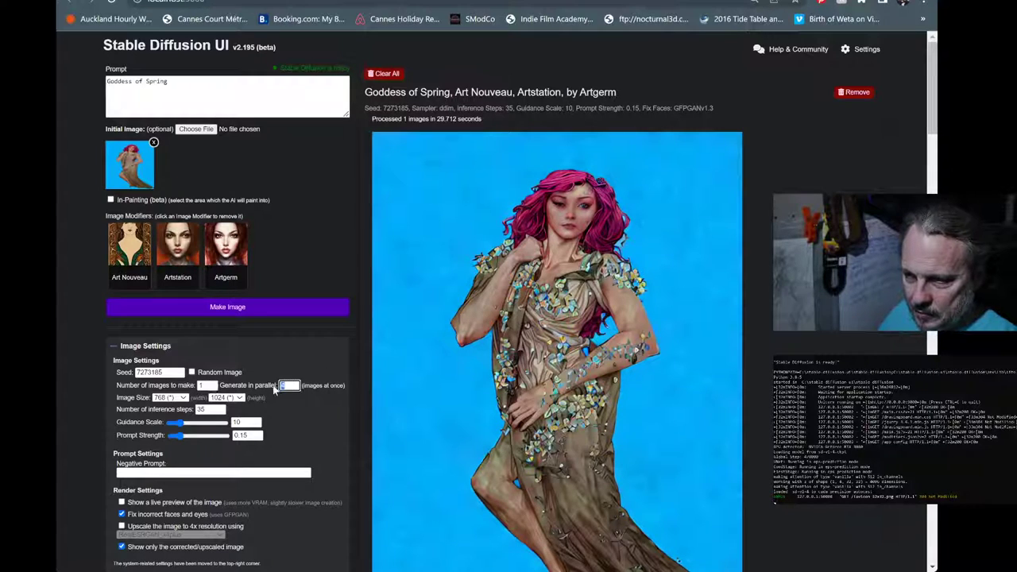
left_click(204, 385)
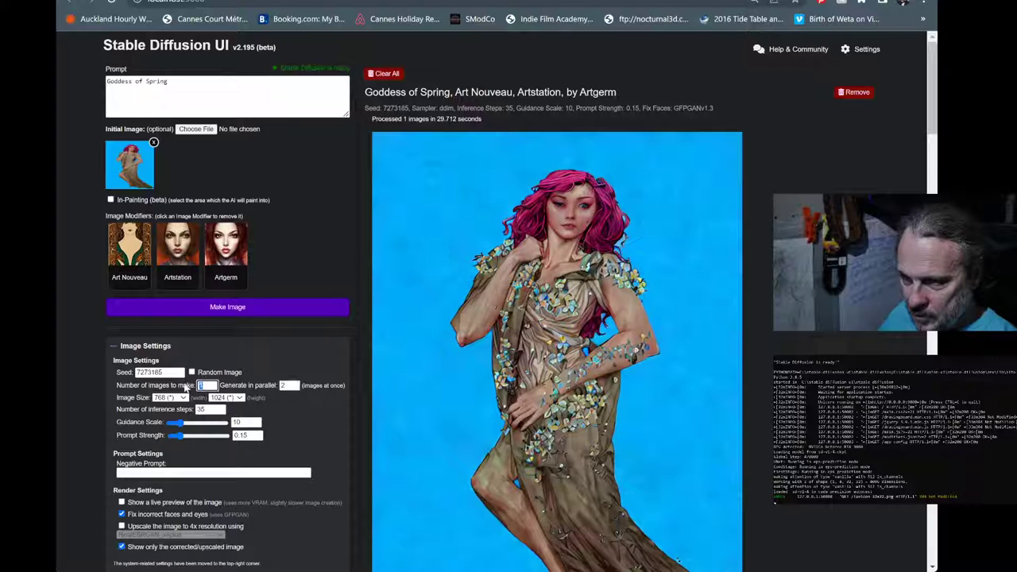
type("4")
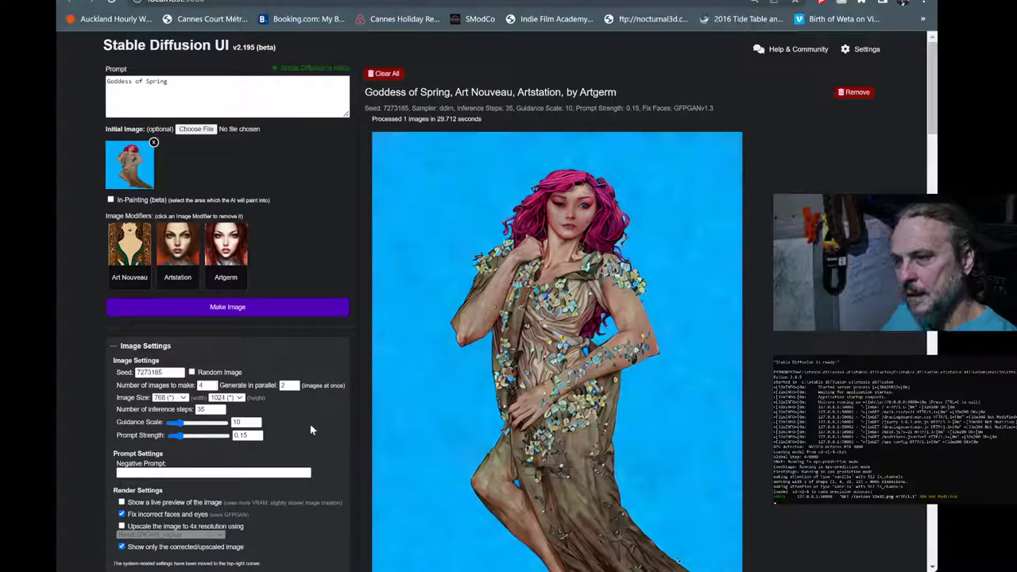
left_click(240, 310)
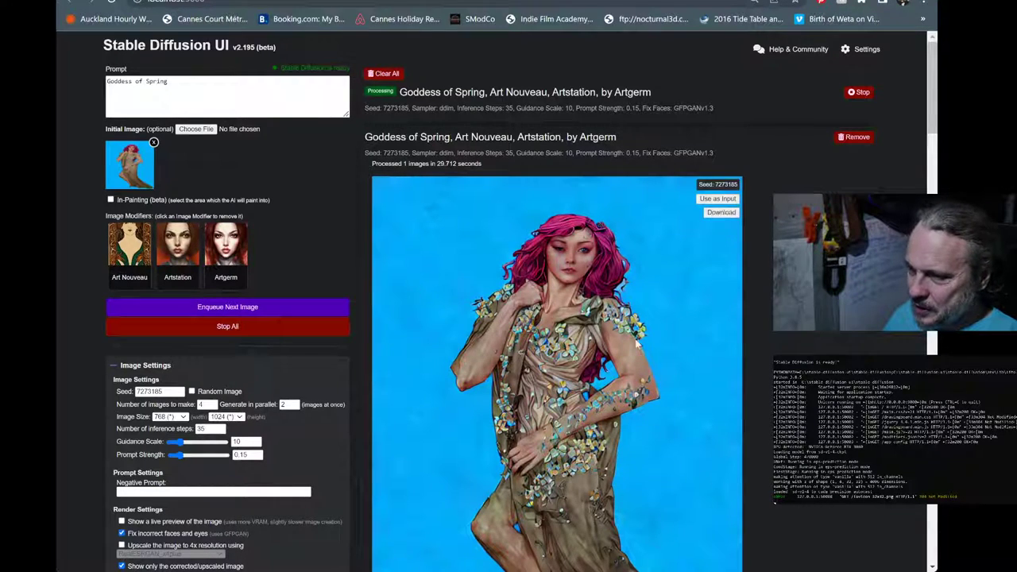
Compare the new batch's images with the earlier single face-fixed image and the batch made at prompt strength 0.35
scroll(517, 403, "down", 2)
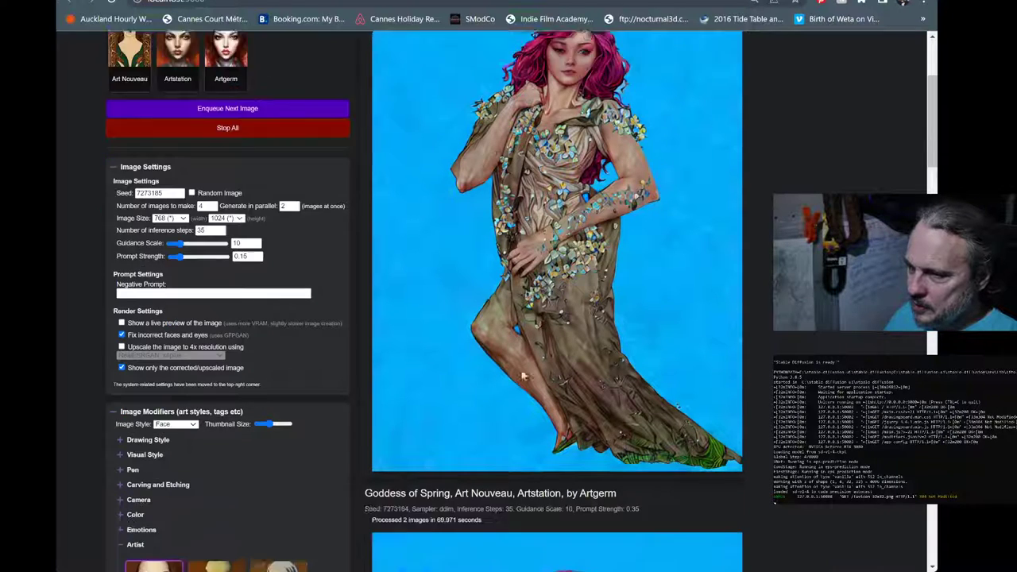
scroll(515, 397, "down", 10)
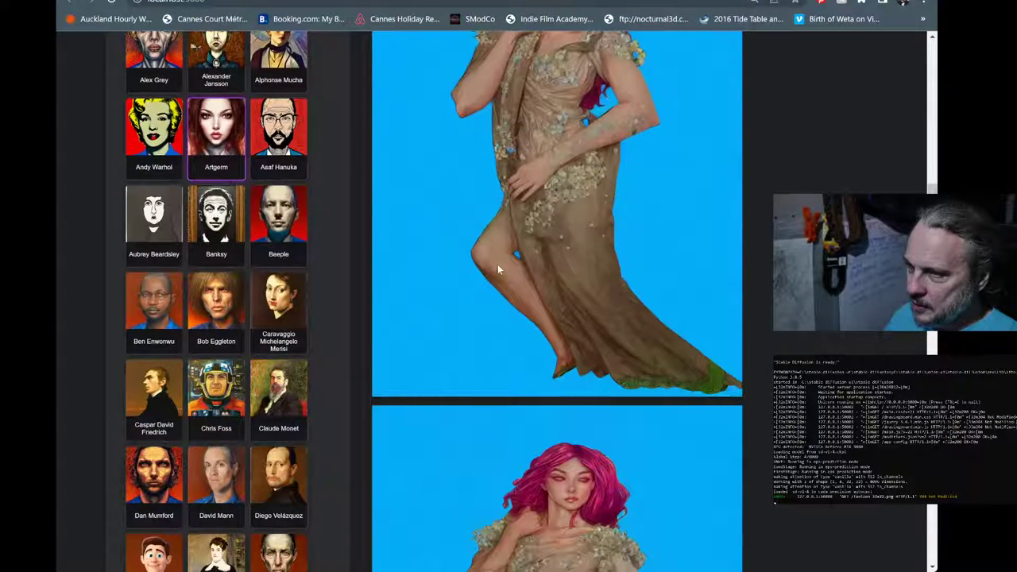
scroll(559, 245, "up", 8)
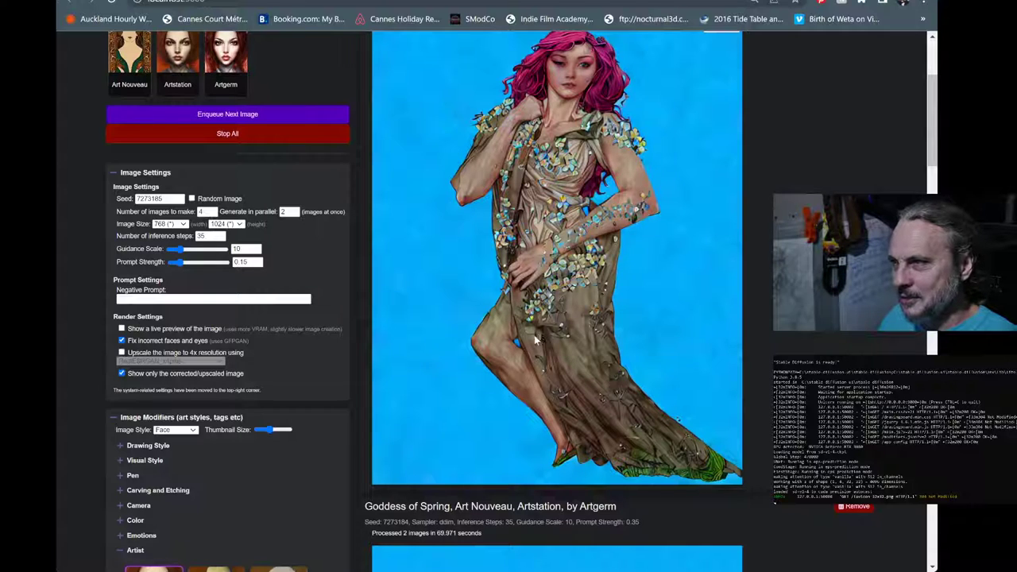
scroll(471, 507, "down", 3)
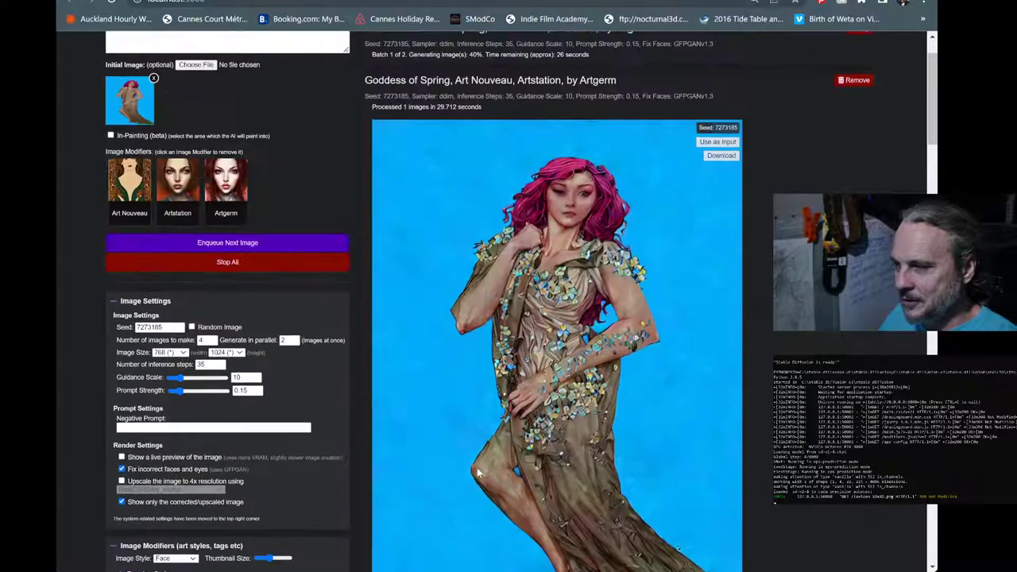
scroll(477, 473, "up", 2)
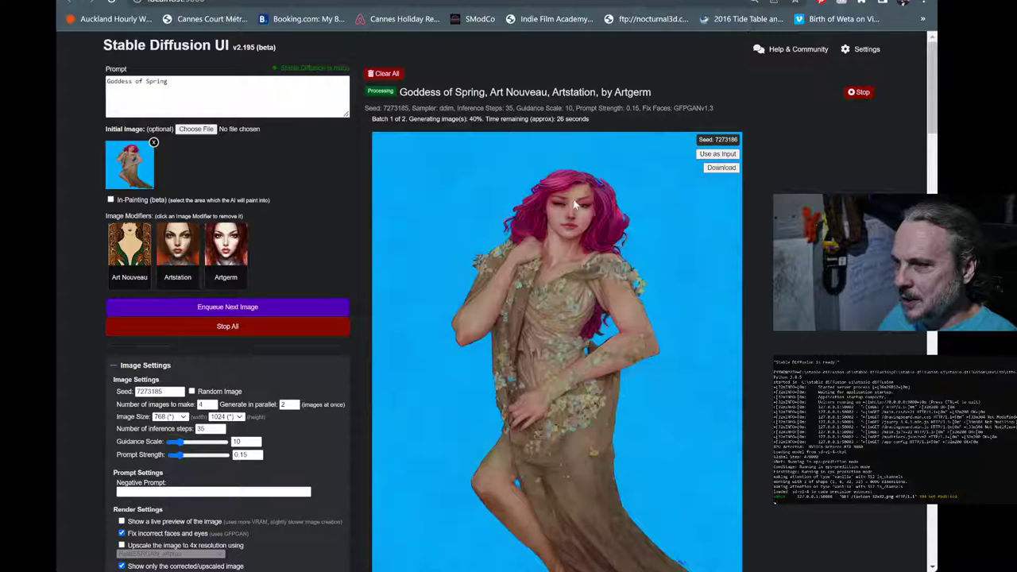
scroll(545, 346, "down", 1)
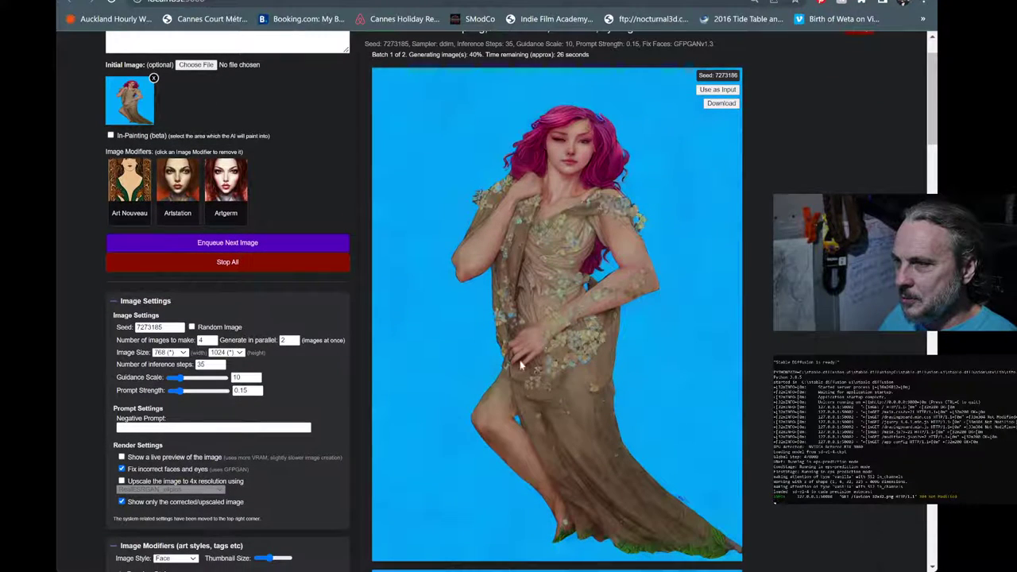
scroll(636, 354, "up", 1)
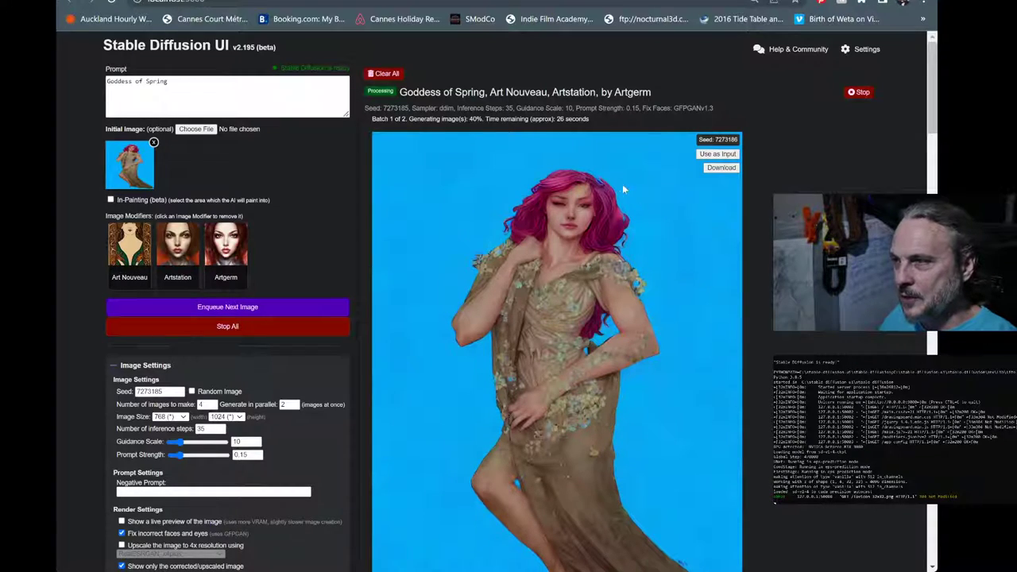
scroll(606, 464, "down", 3)
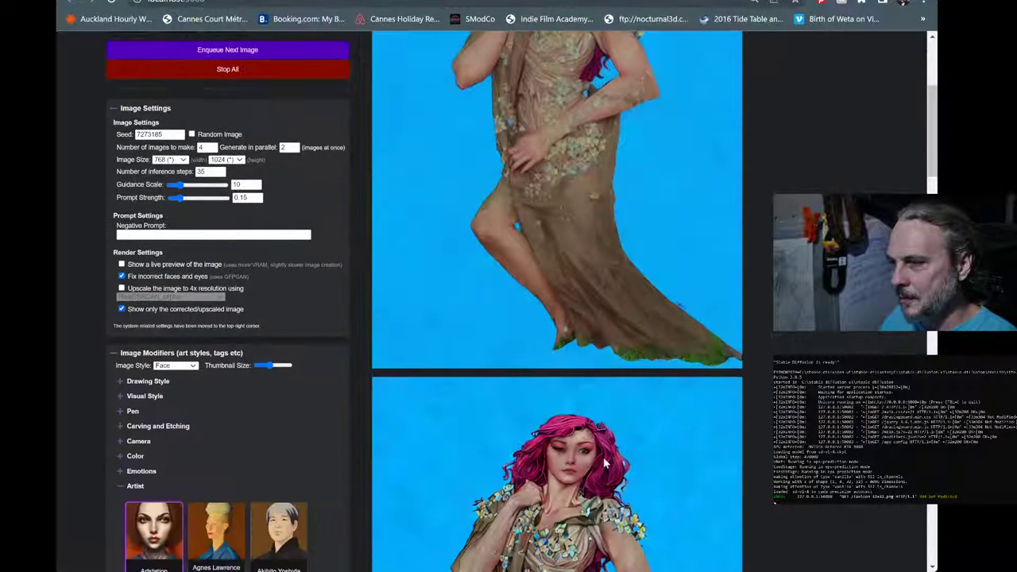
scroll(605, 462, "up", 5)
scroll(604, 465, "down", 7)
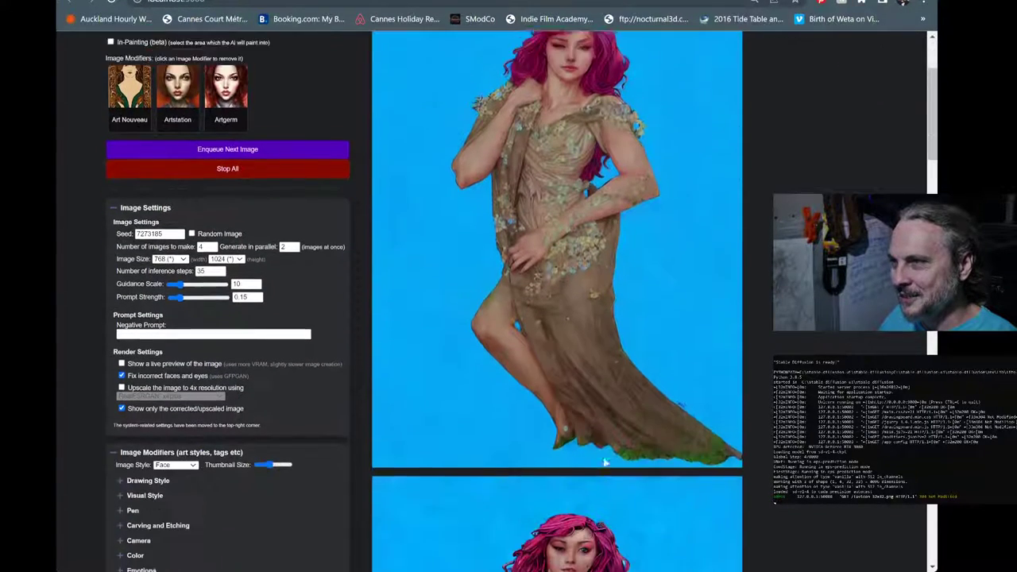
mouse_move(604, 464)
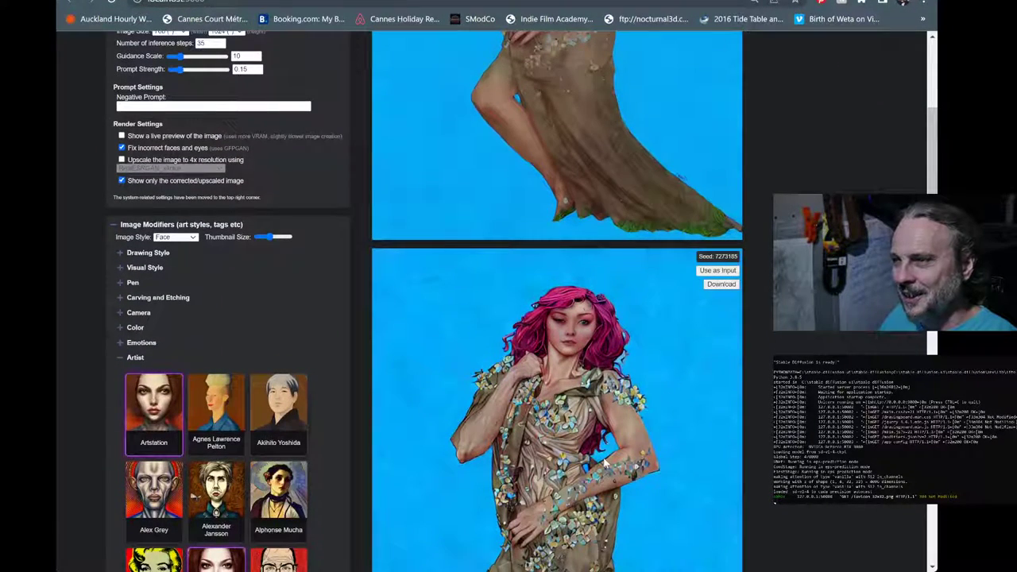
Compare the images of the latest batch and use the one with seed 7273187 as the new input image
scroll(606, 465, "down", 6)
scroll(606, 453, "up", 4)
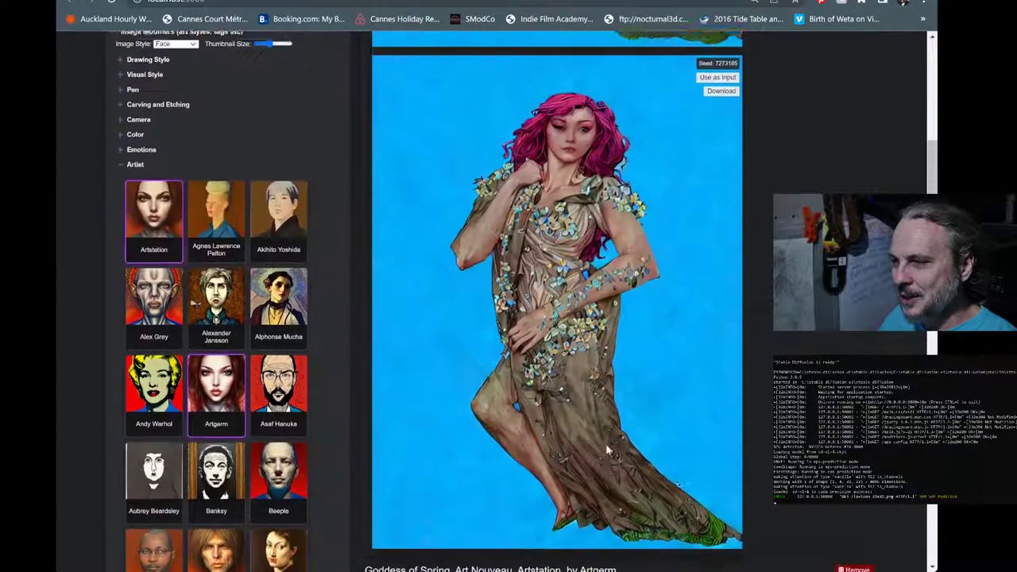
scroll(606, 444, "up", 8)
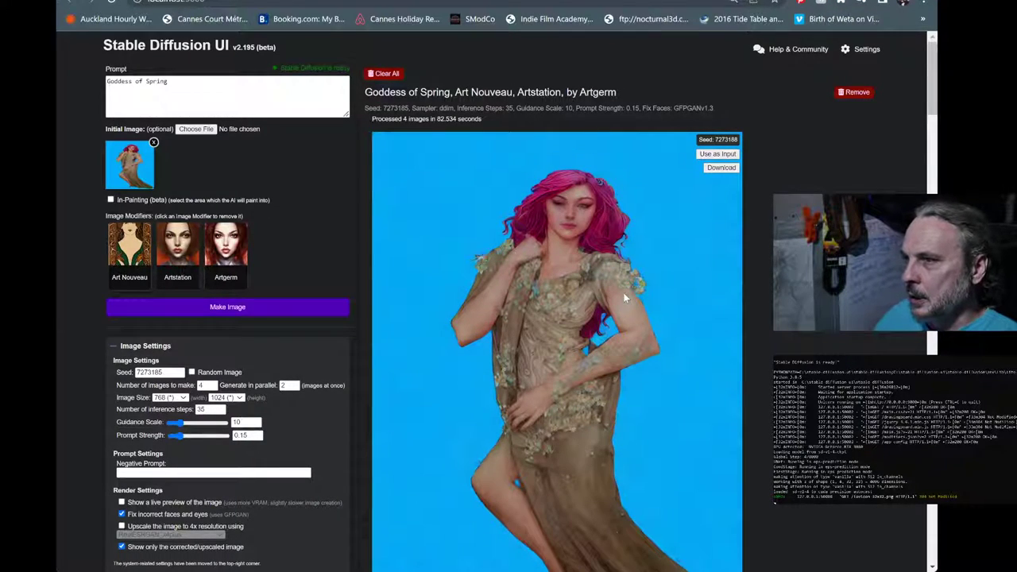
scroll(599, 257, "down", 5)
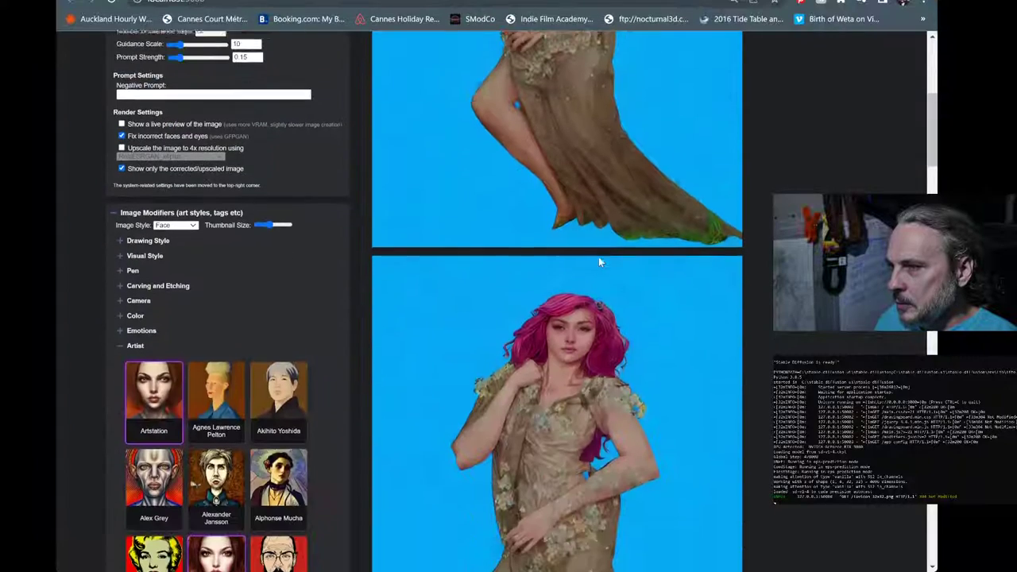
scroll(599, 257, "down", 3)
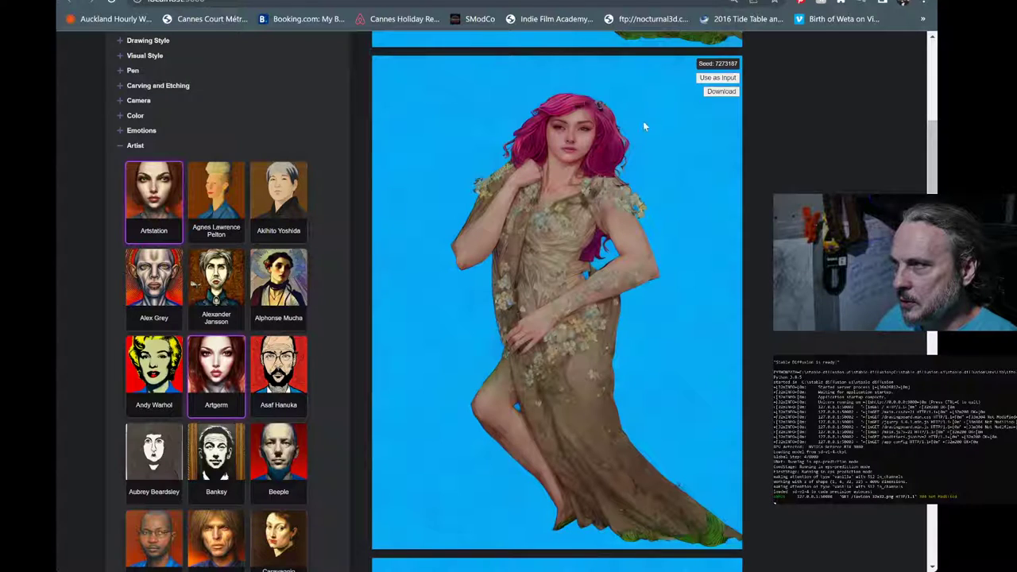
left_click(719, 78)
scroll(641, 327, "up", 3)
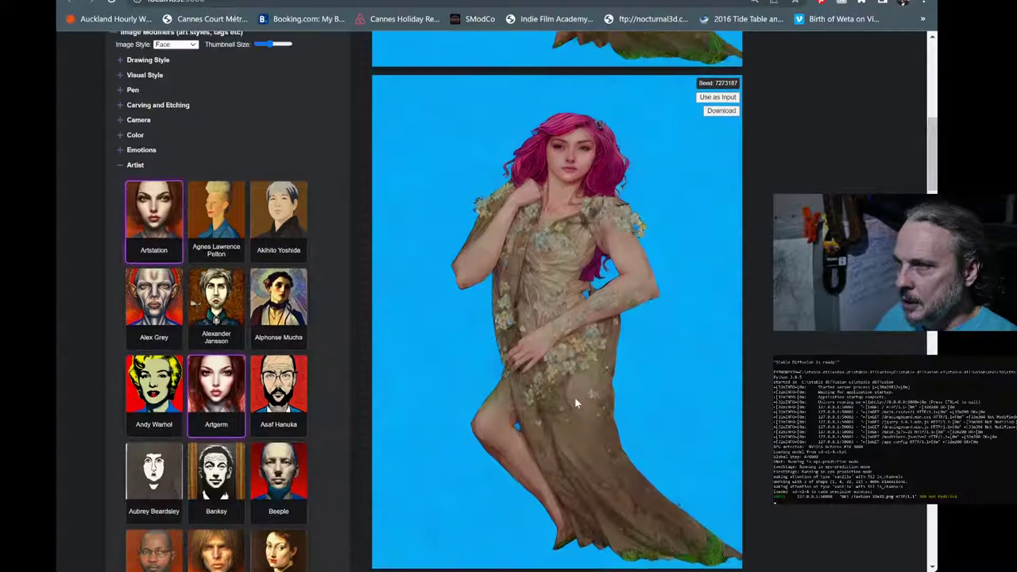
Turn off fixing of incorrect faces and eyes, and check the seed setting against the chosen image's seed
scroll(454, 421, "up", 1)
left_click(121, 257)
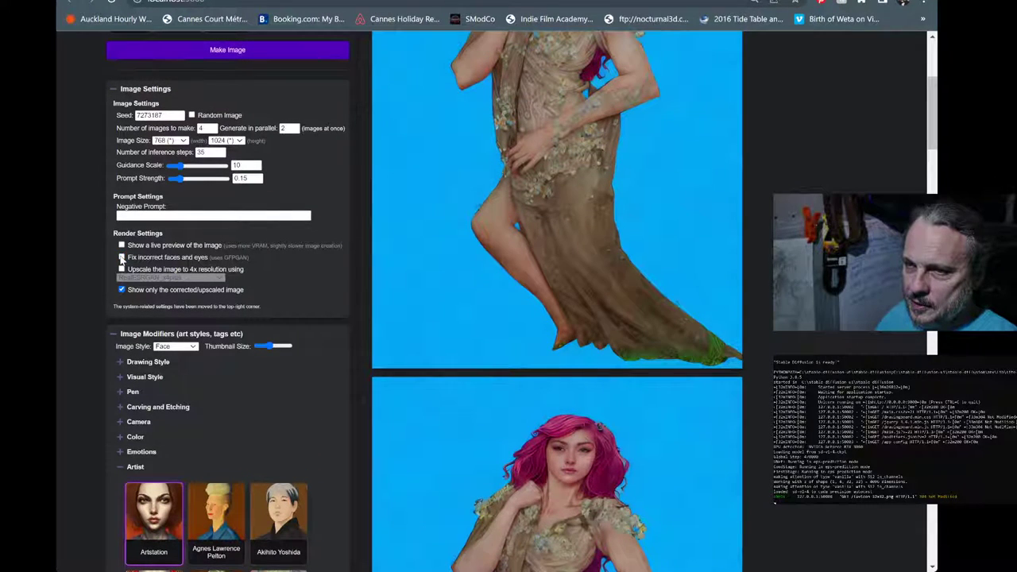
scroll(612, 471, "down", 2)
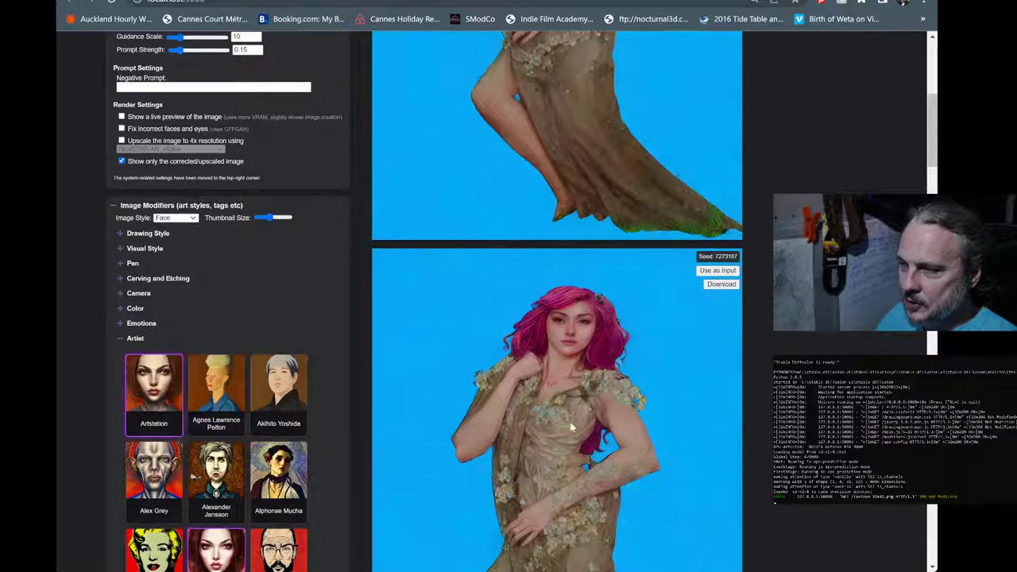
scroll(570, 427, "down", 1)
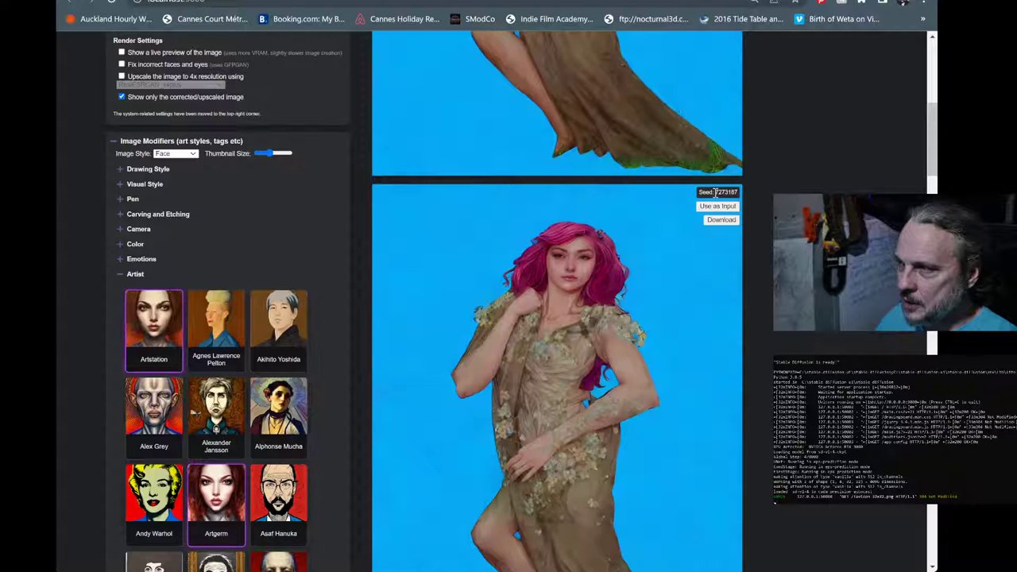
left_click(735, 192)
scroll(539, 343, "up", 3)
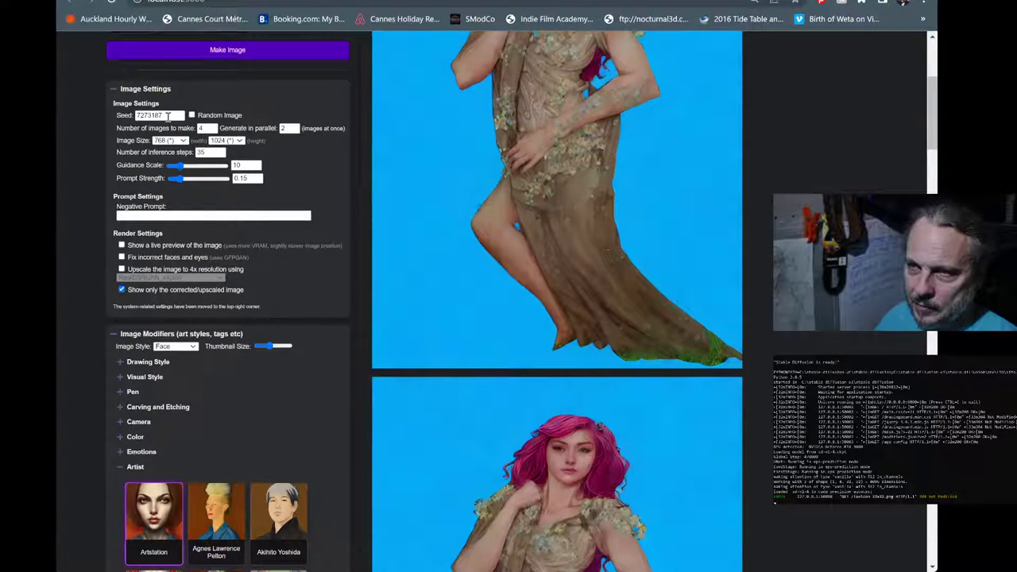
left_click_drag(169, 116, 141, 114)
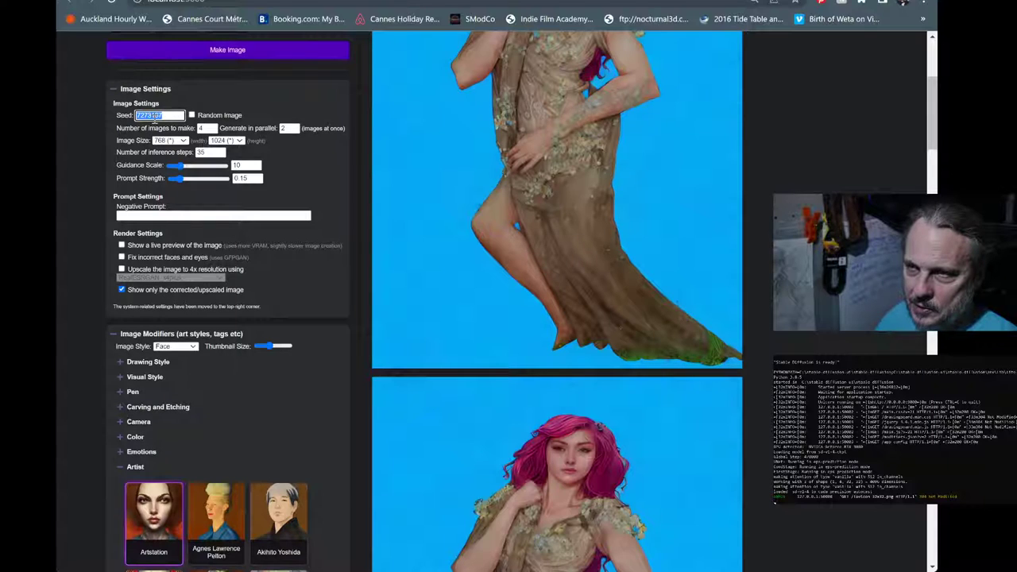
left_click(329, 177)
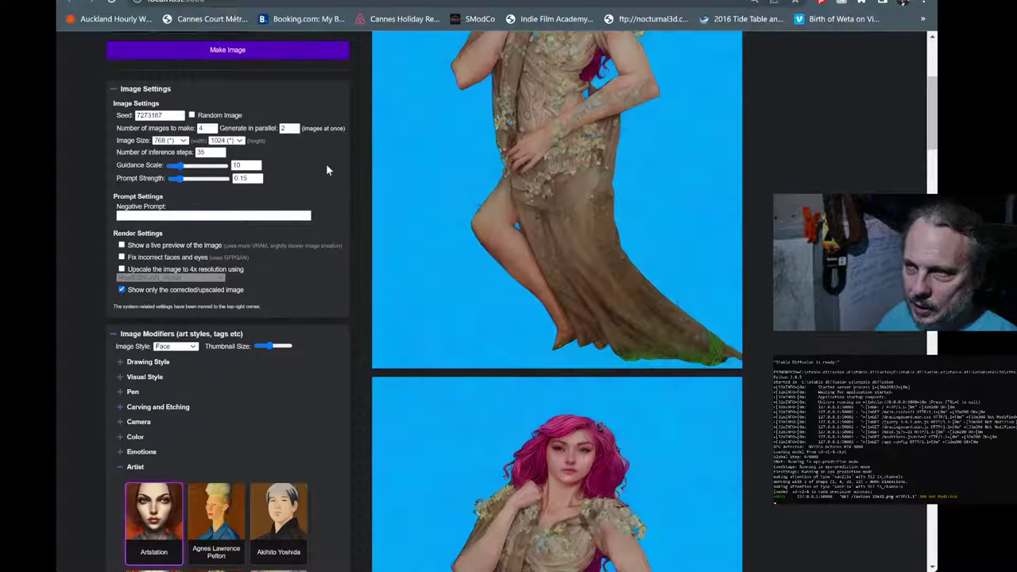
Set the prompt strength to 0.1 and enable 4x upscaling with RealESRGAN_x4plus
scroll(326, 164, "up", 3)
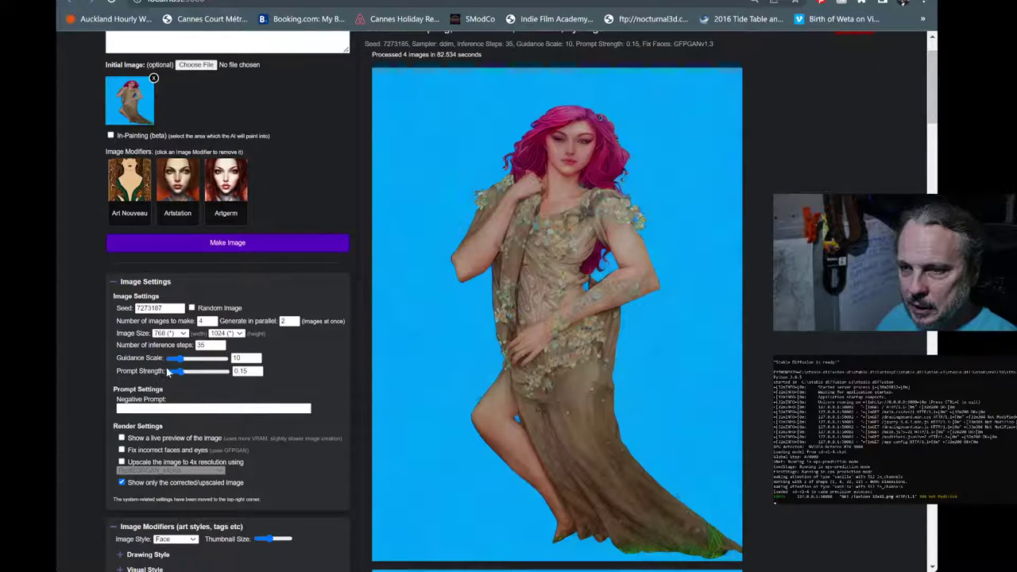
left_click(248, 372)
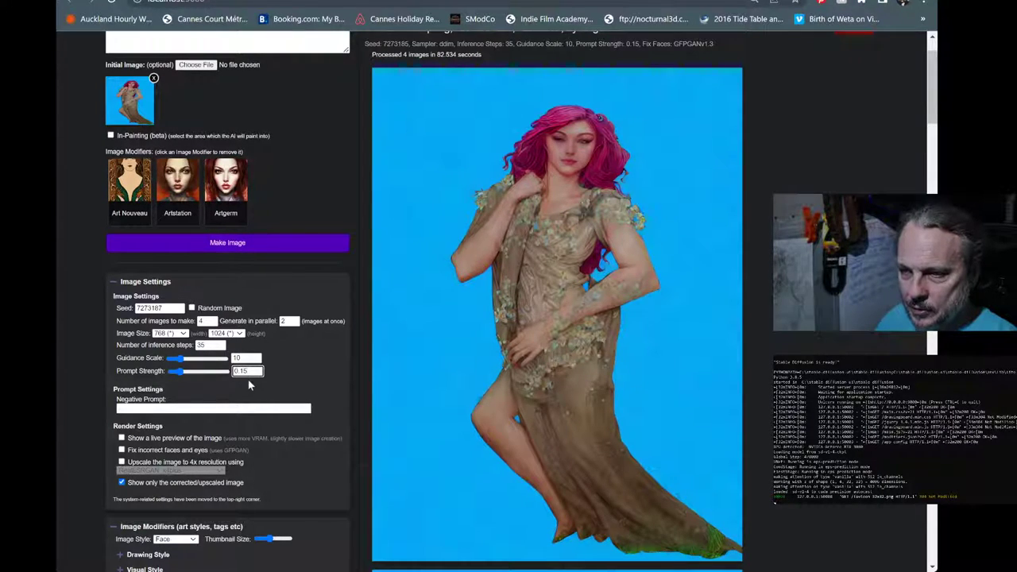
key("BackSpace")
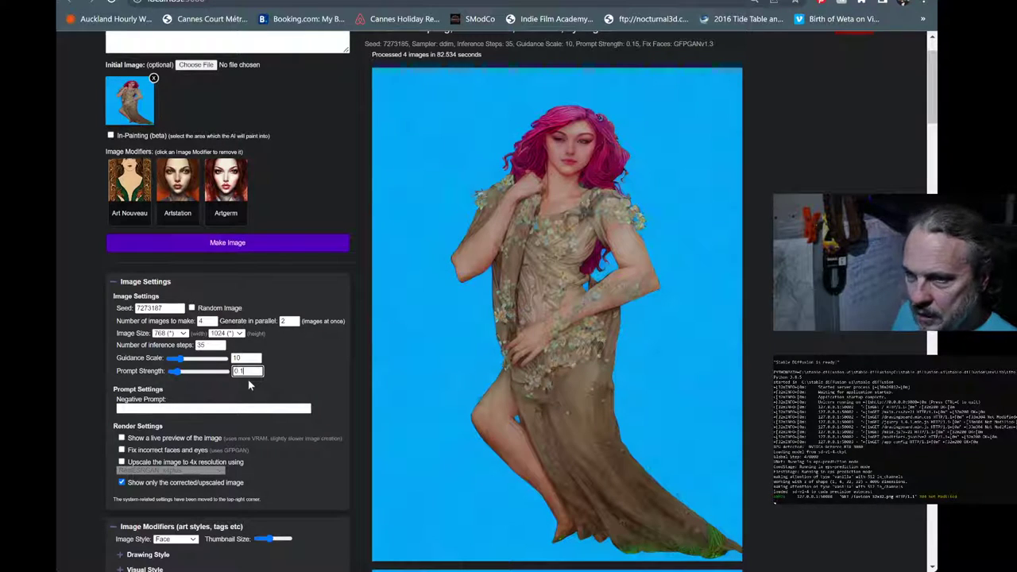
left_click(285, 386)
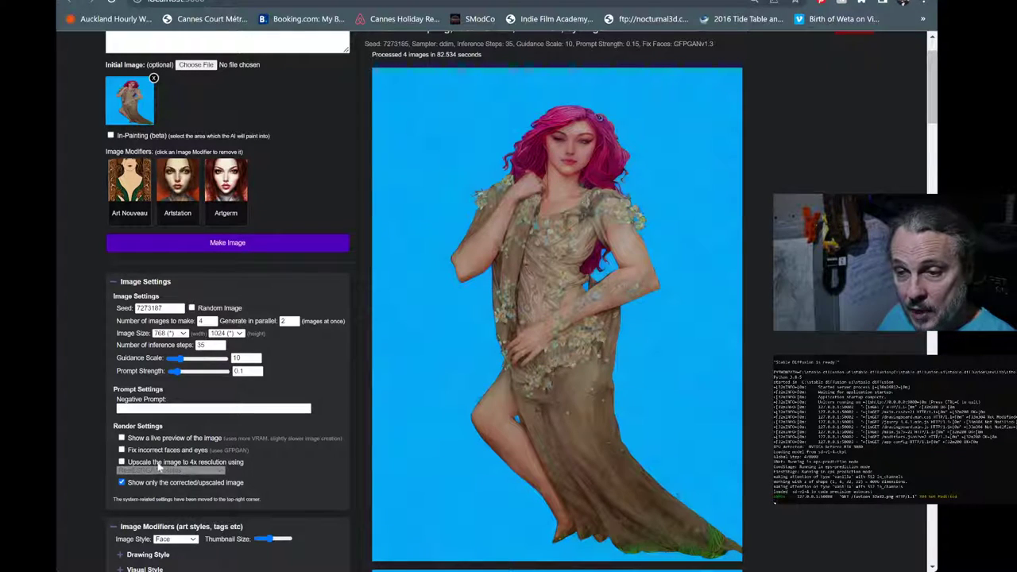
left_click(121, 462)
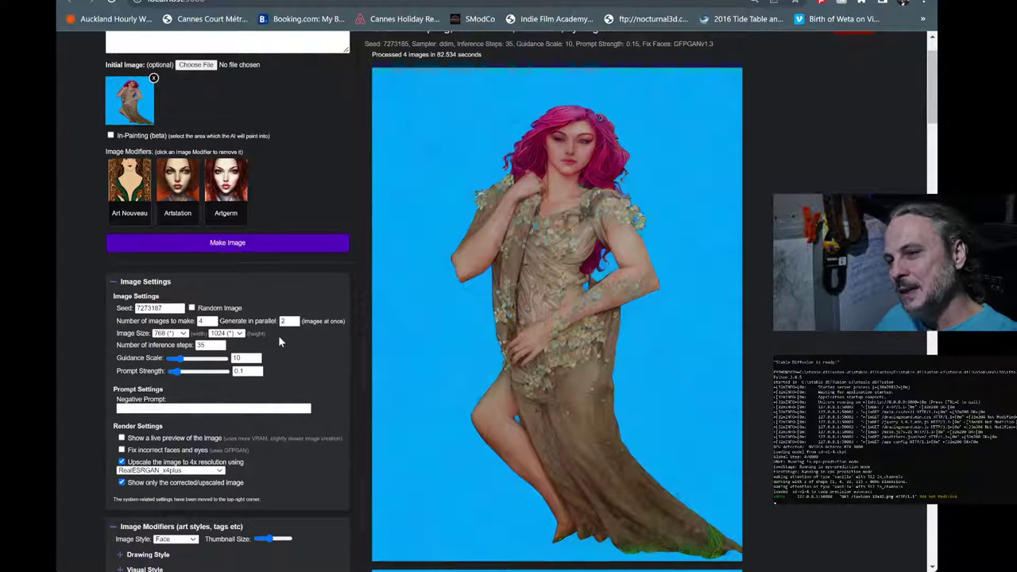
Set the number of images to make to 2 and the number of inference steps to 200
double_click(202, 321)
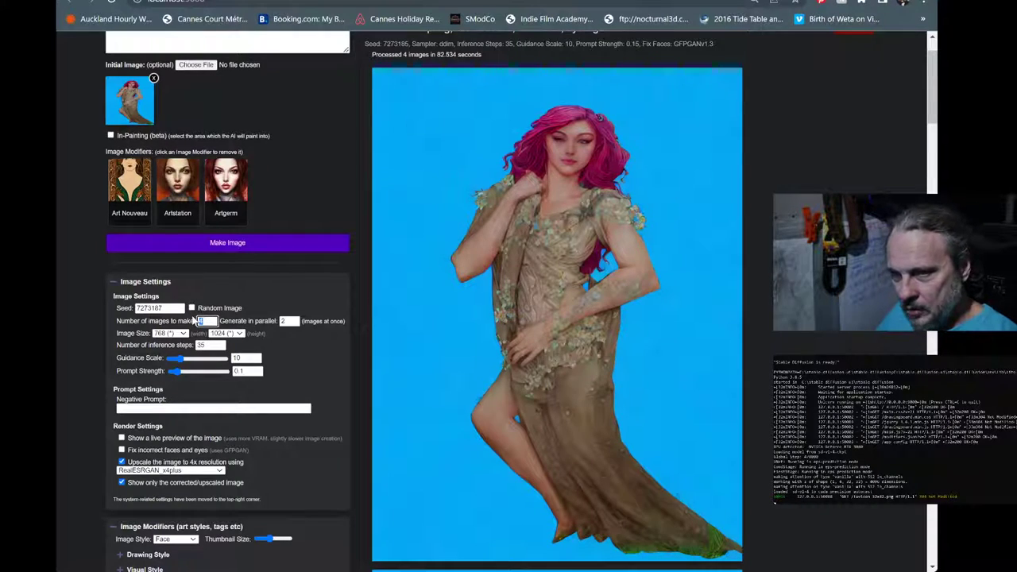
type("2")
double_click(200, 345)
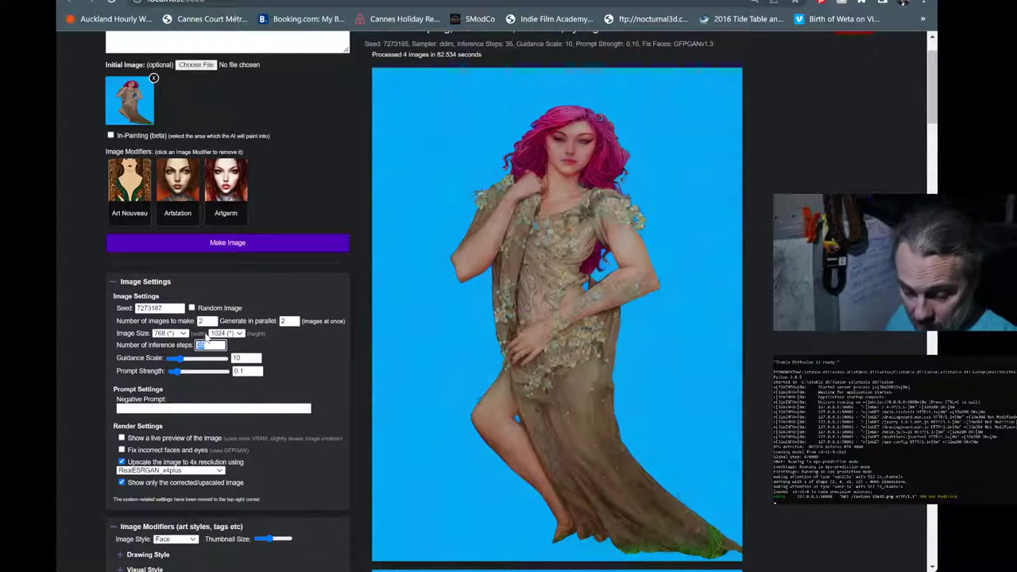
type("20")
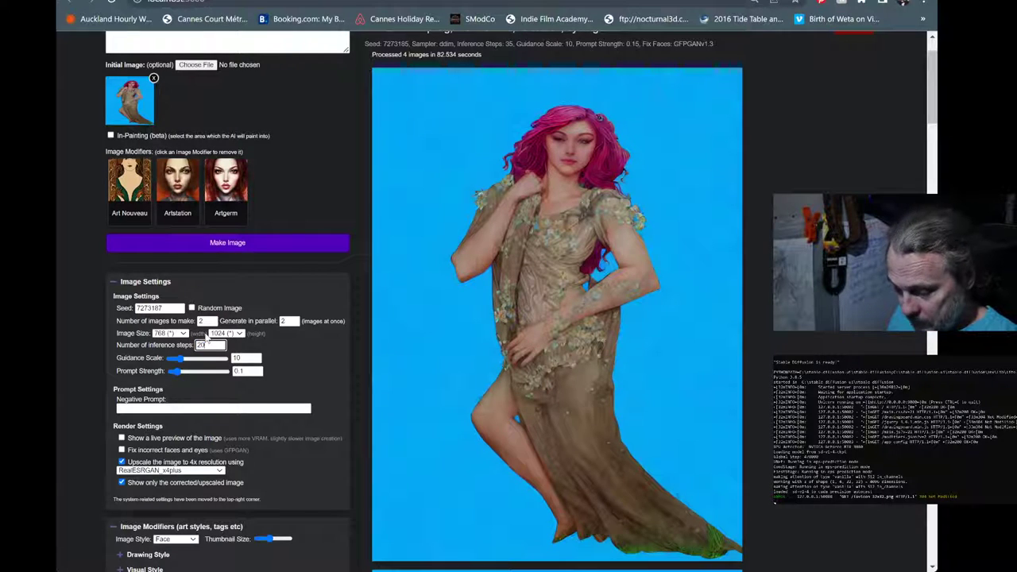
type("0")
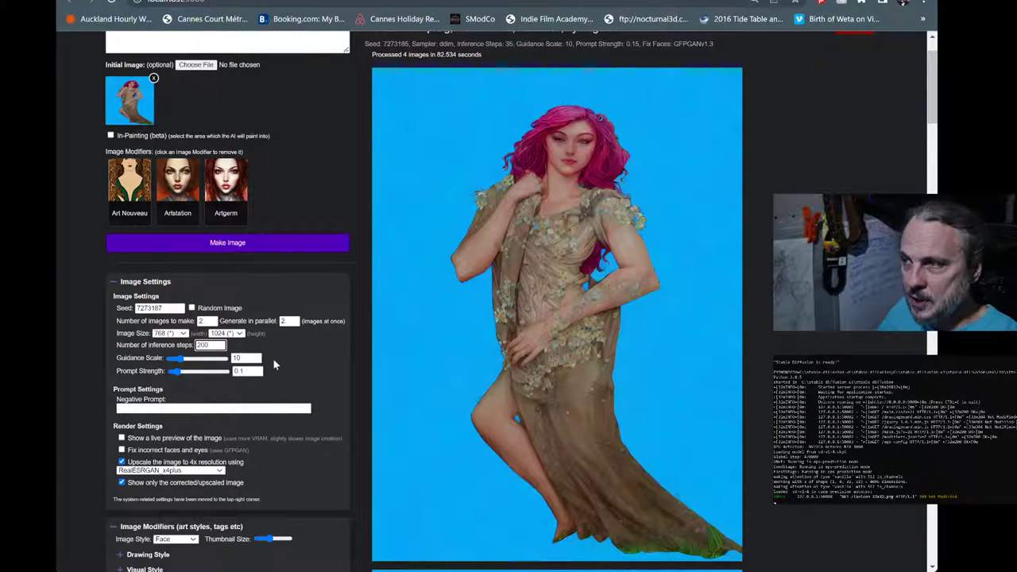
Review the chosen seed 7273187 image and the render settings, and generate the new upscaled batch from it
scroll(678, 312, "down", 6)
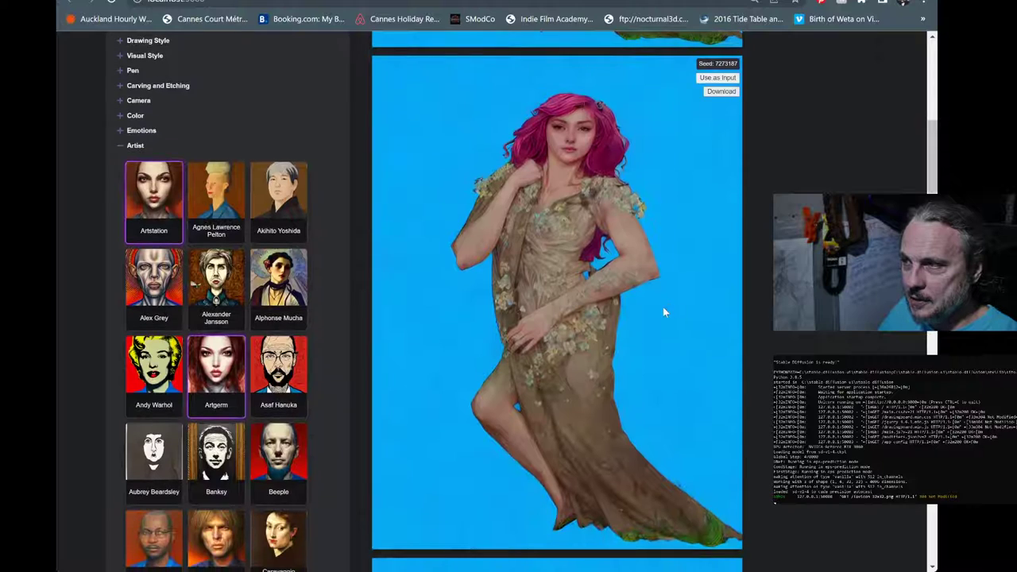
scroll(663, 307, "up", 2)
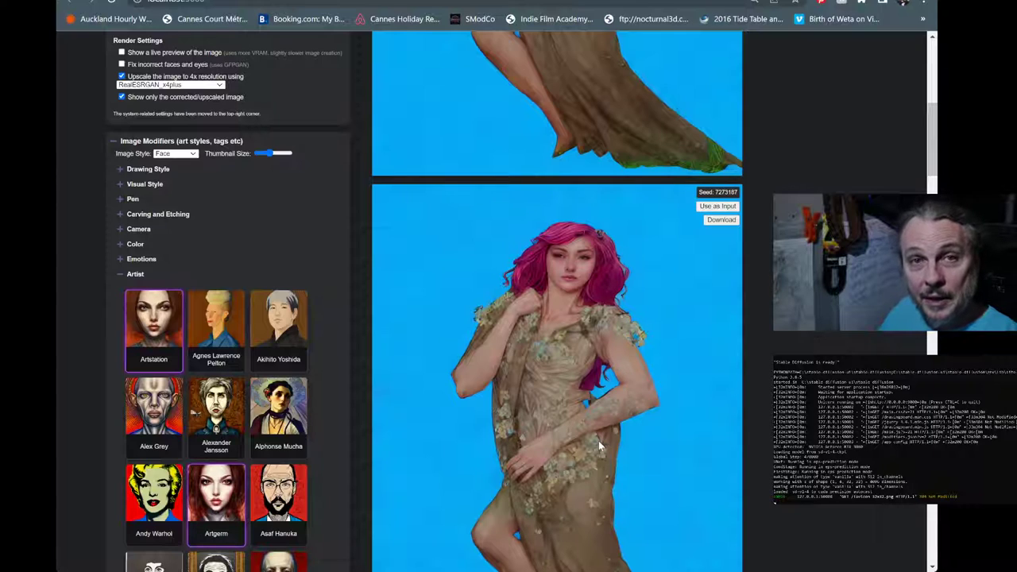
scroll(600, 447, "up", 3)
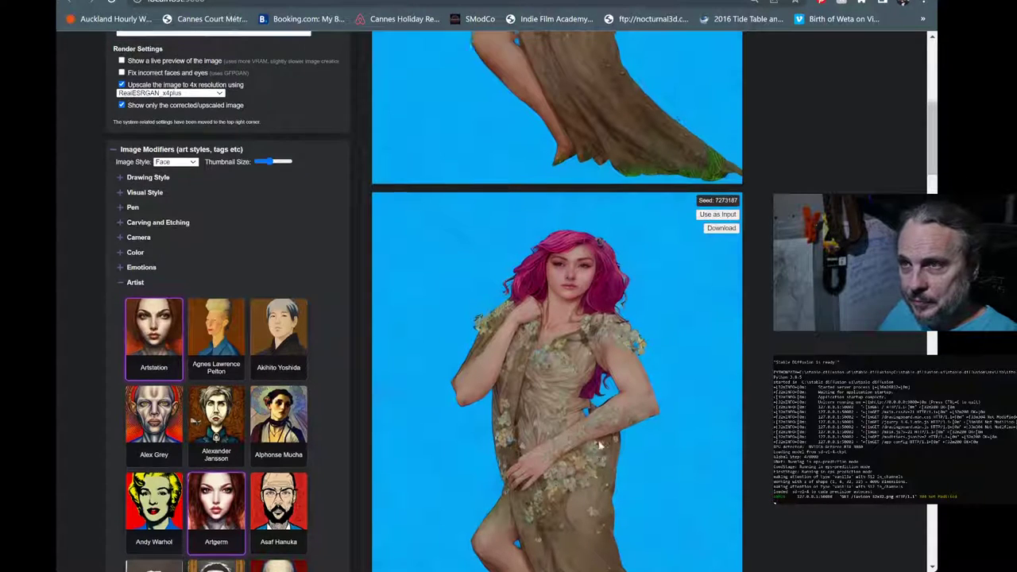
scroll(601, 447, "down", 2)
scroll(472, 497, "up", 2)
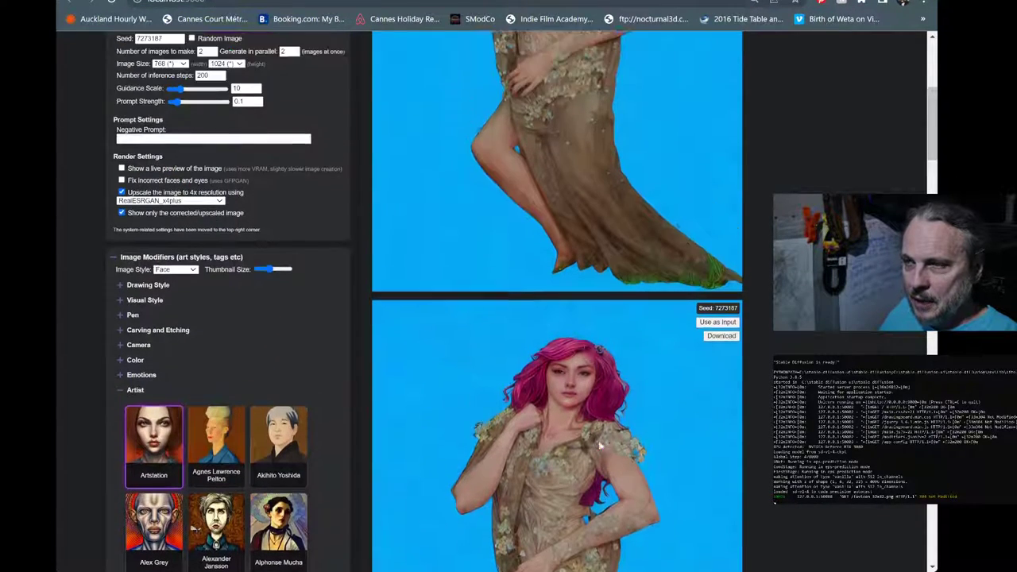
scroll(472, 497, "down", 3)
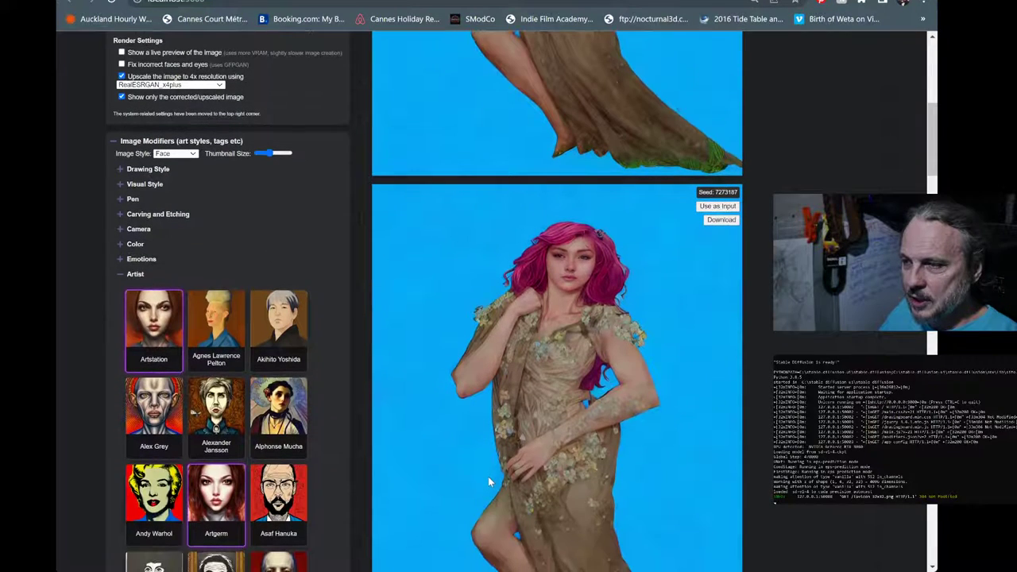
scroll(481, 485, "up", 3)
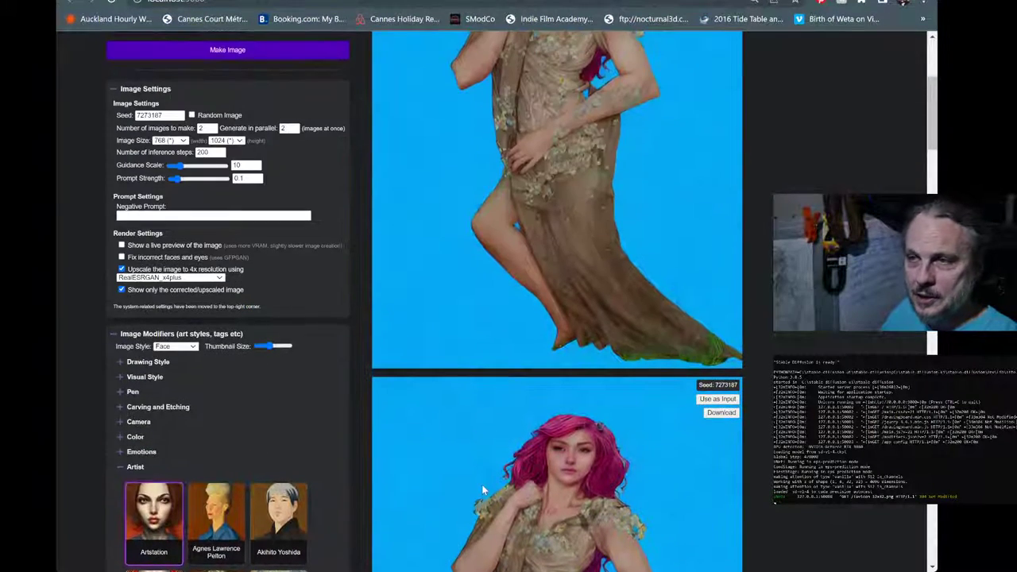
scroll(481, 481, "up", 3)
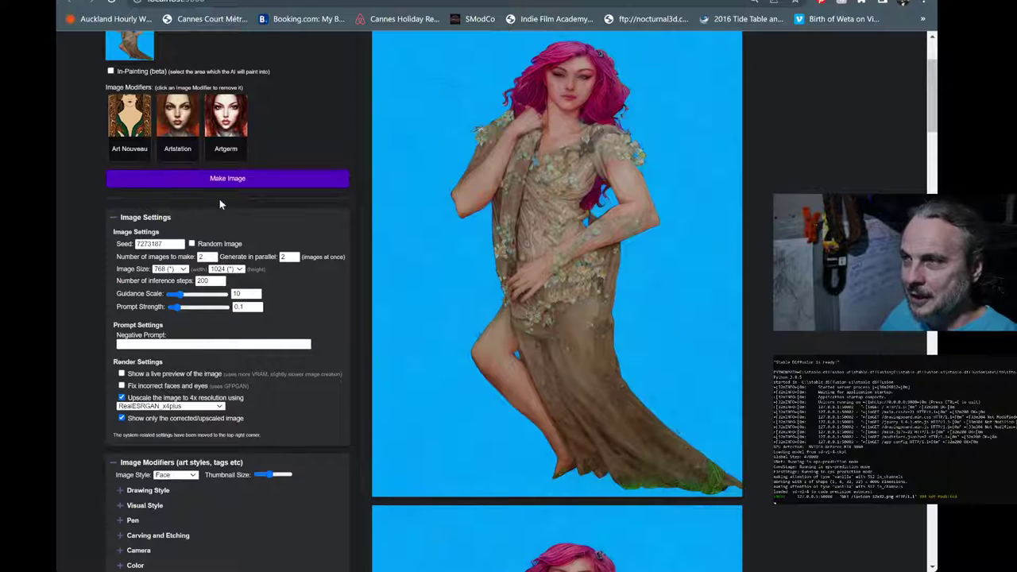
left_click(236, 181)
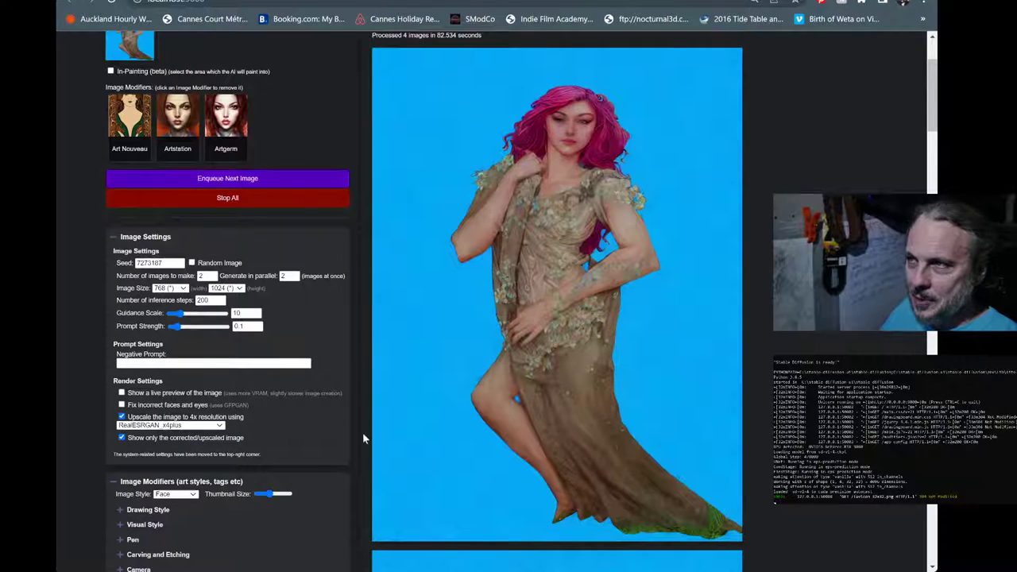
Compare the two new upscaled images and turn fixing of incorrect faces and eyes back on
scroll(362, 430, "up", 2)
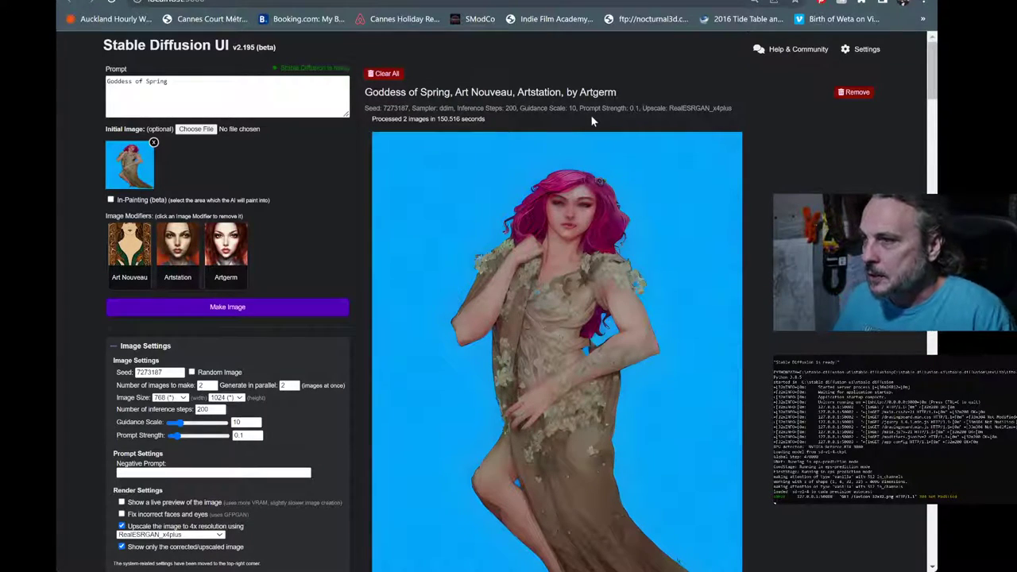
scroll(672, 335, "down", 7)
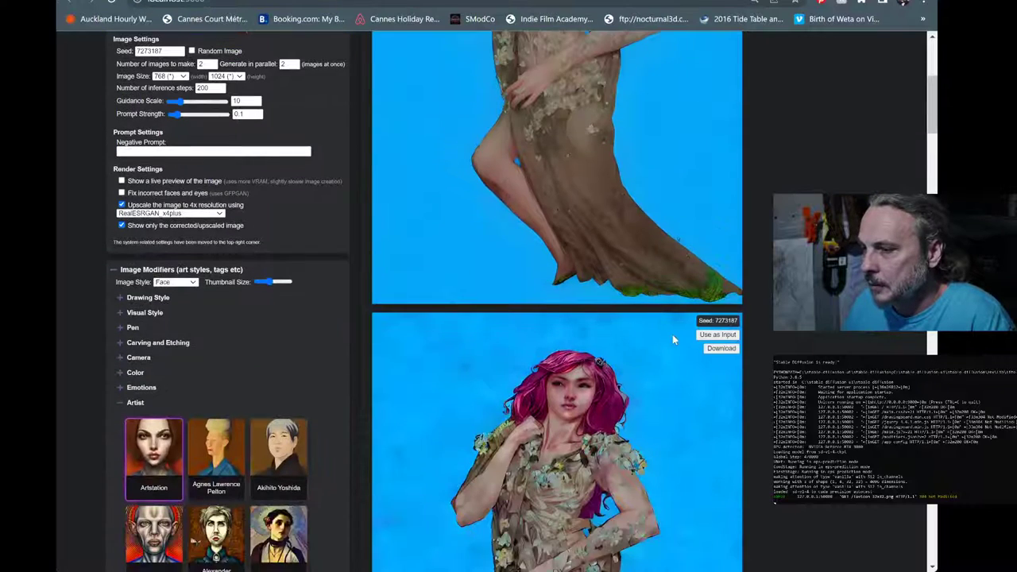
scroll(672, 340, "up", 8)
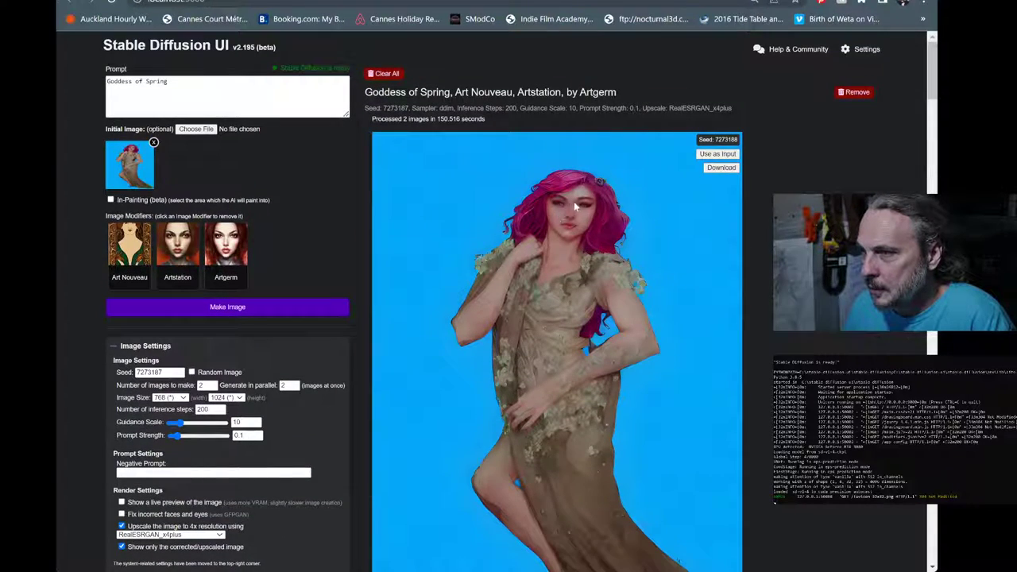
left_click(122, 515)
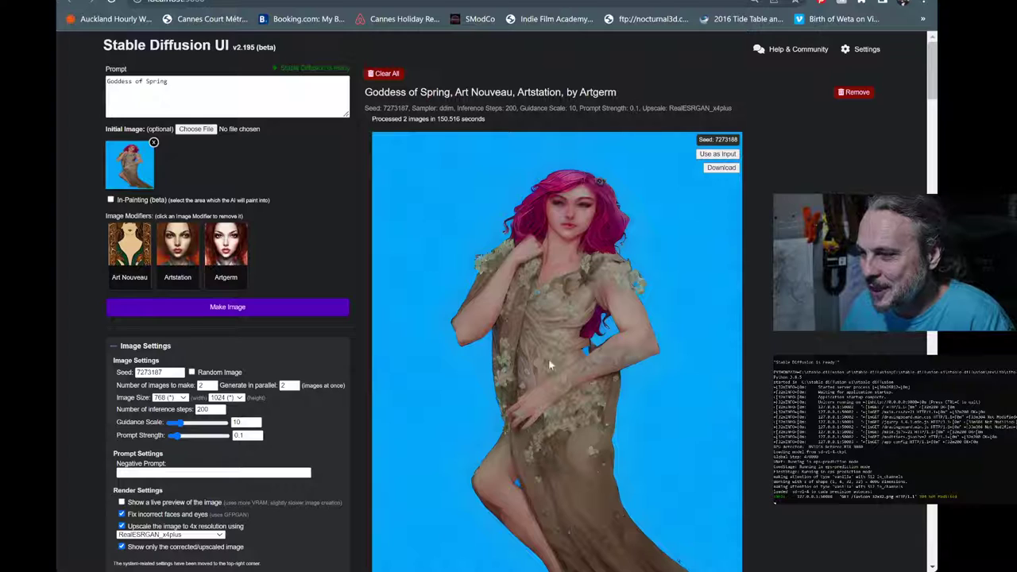
scroll(566, 290, "down", 2)
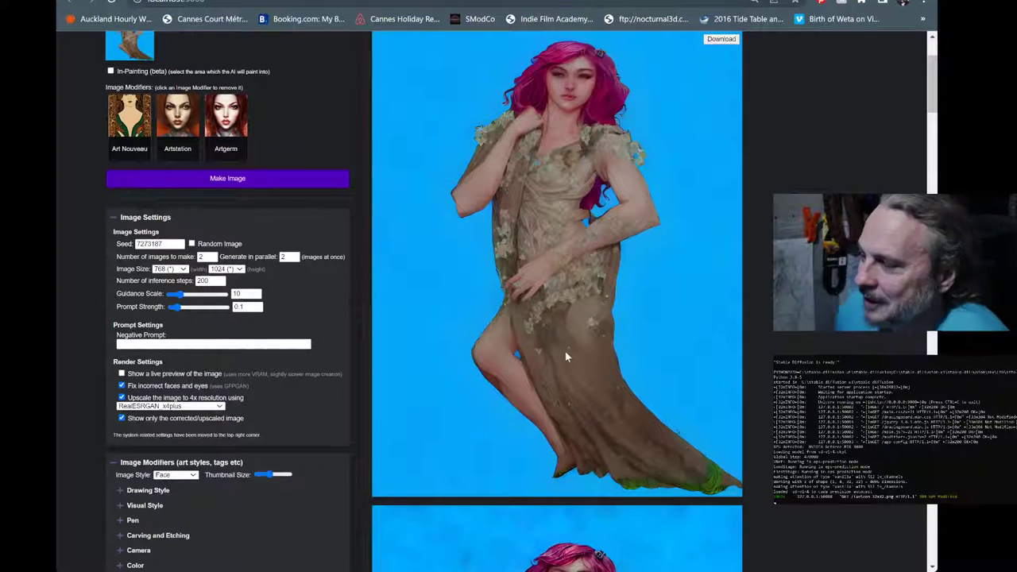
scroll(563, 354, "down", 6)
scroll(557, 353, "up", 5)
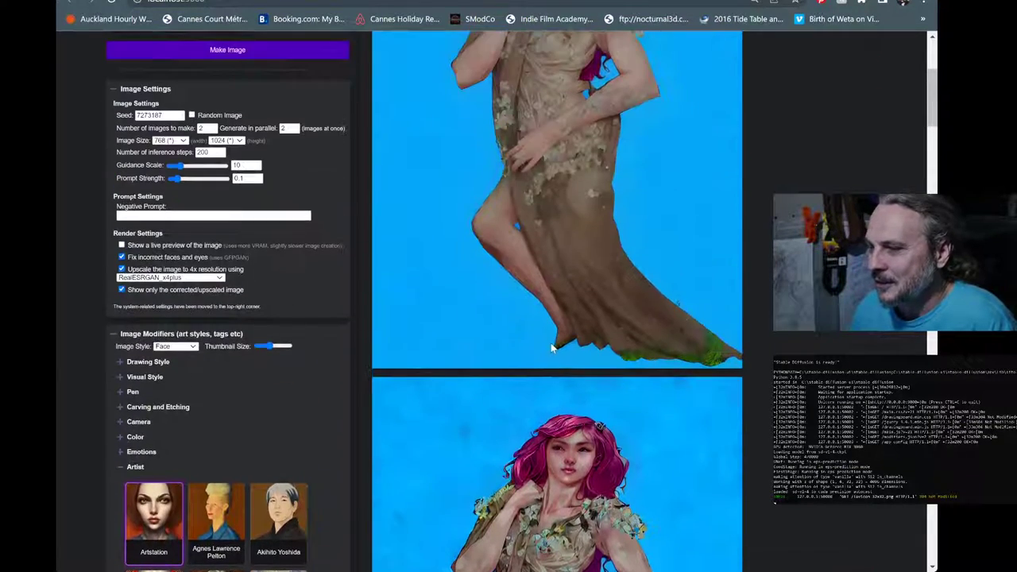
scroll(393, 359, "up", 1)
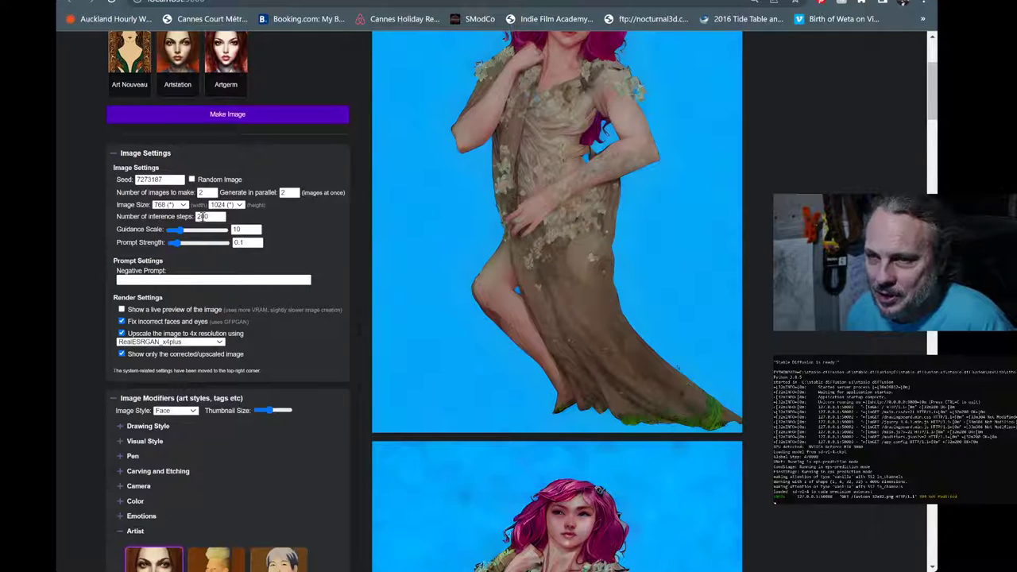
Set the number of inference steps to 100 and generate the batch with face correction and 4x upscaling
double_click(193, 215)
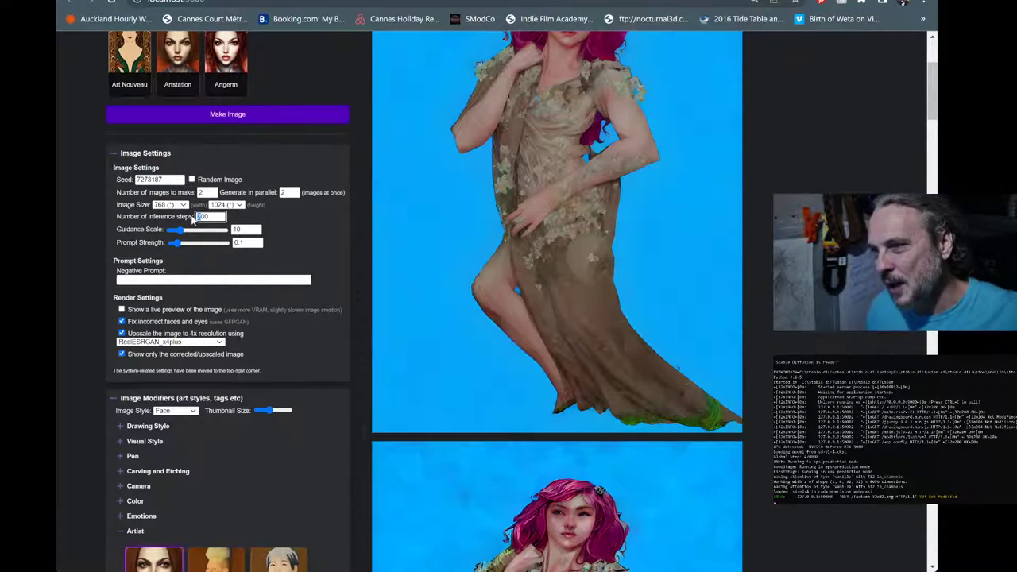
type("300")
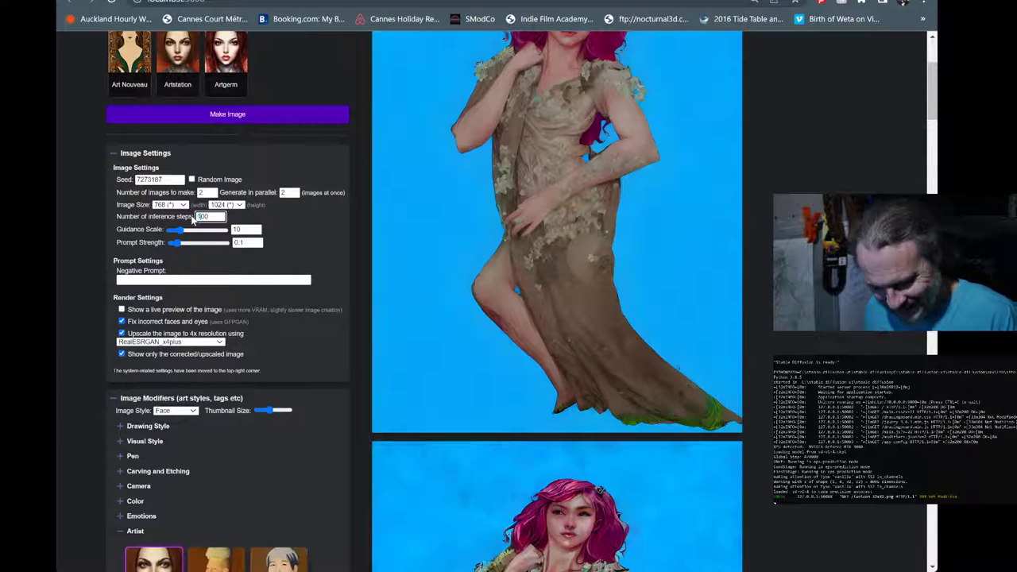
left_click(209, 118)
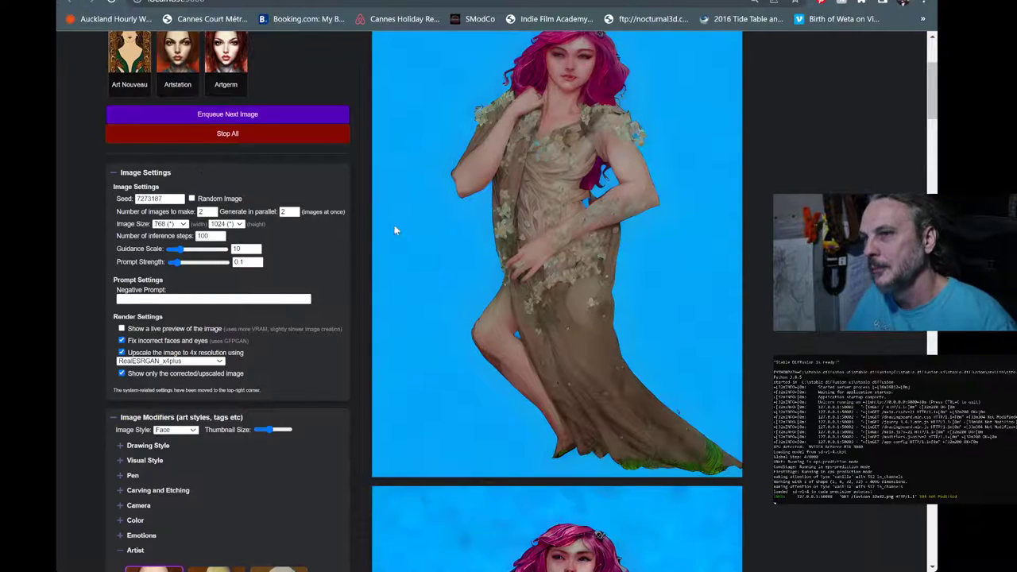
Compare the two 200-step images made without face correction with the earlier results while the 100-step batch renders
scroll(410, 225, "up", 3)
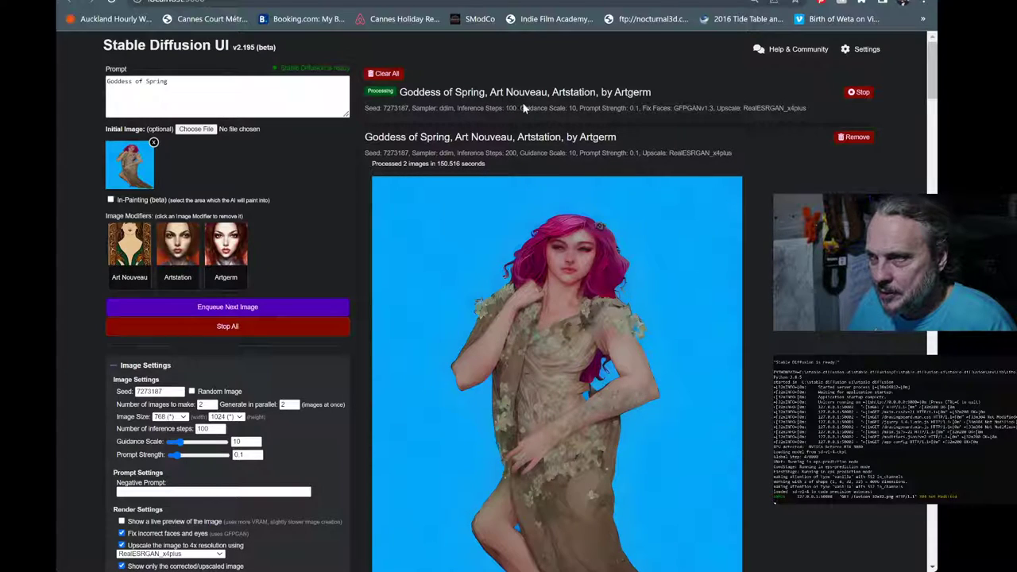
scroll(614, 255, "down", 5)
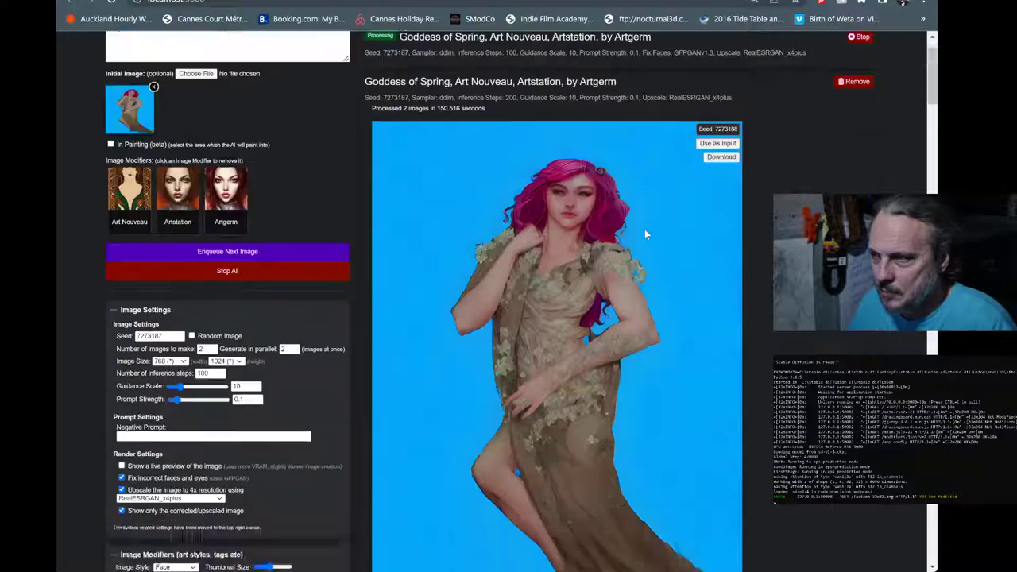
scroll(645, 227, "down", 5)
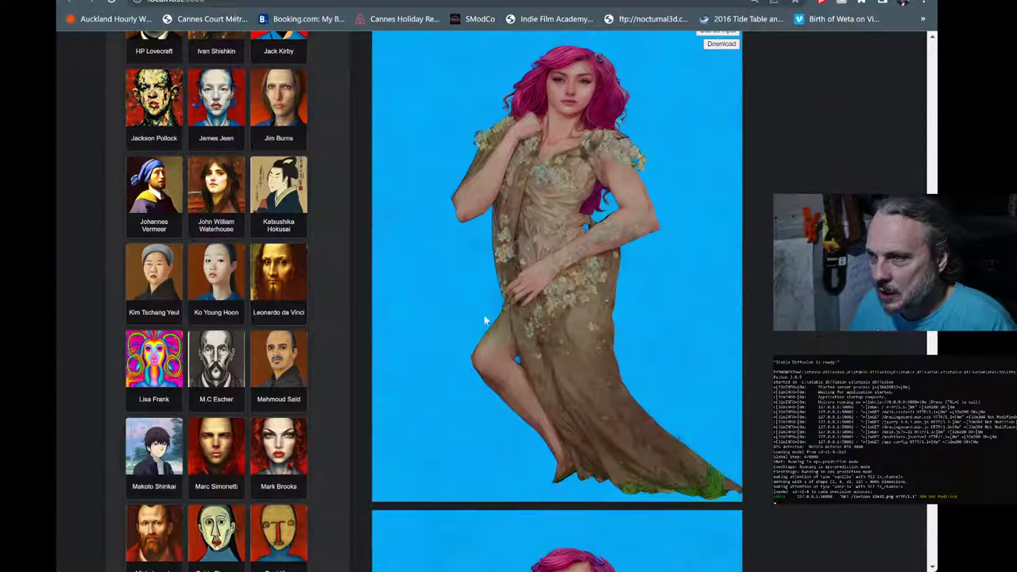
scroll(612, 314, "up", 2)
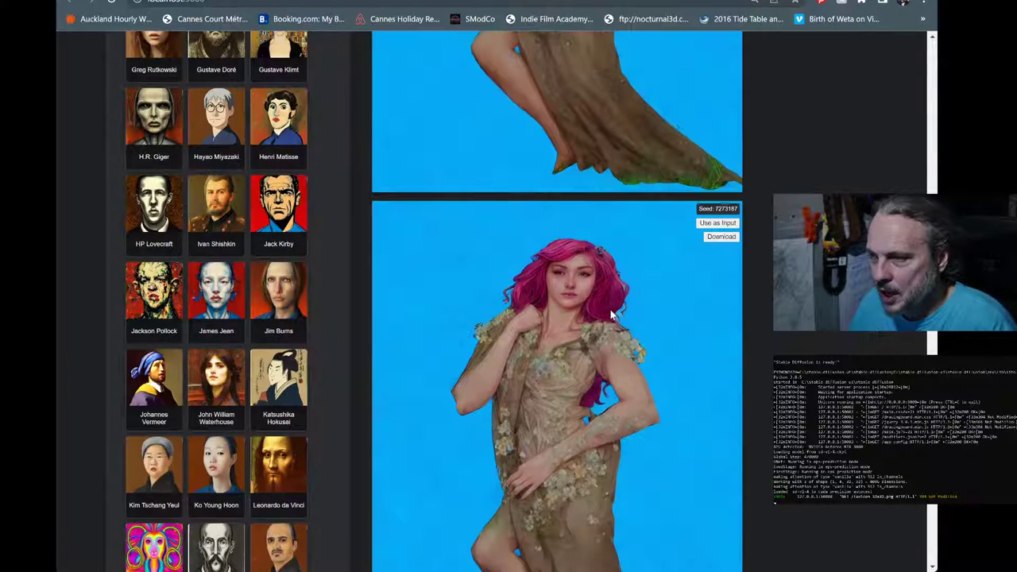
scroll(612, 314, "up", 5)
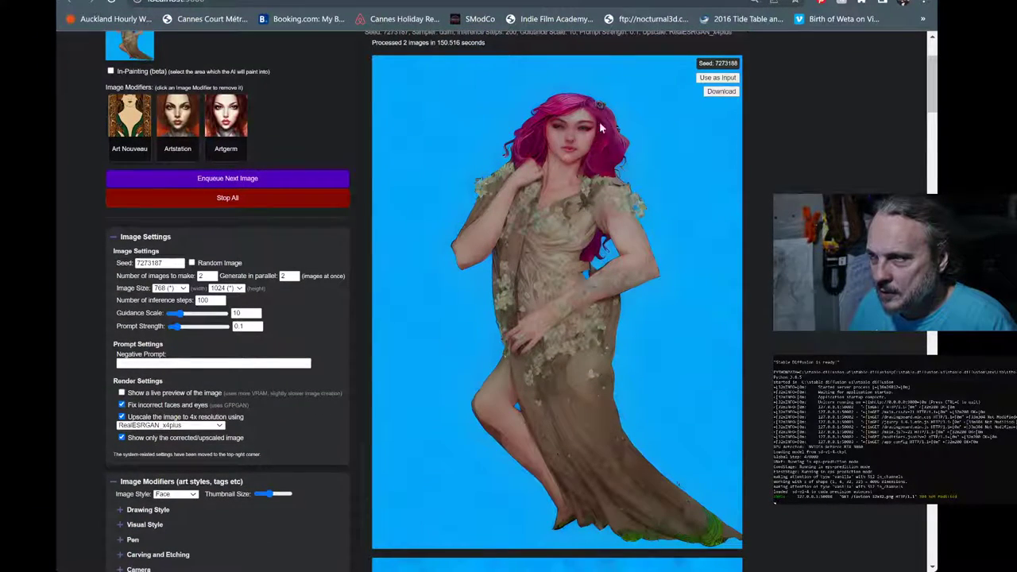
scroll(555, 175, "down", 5)
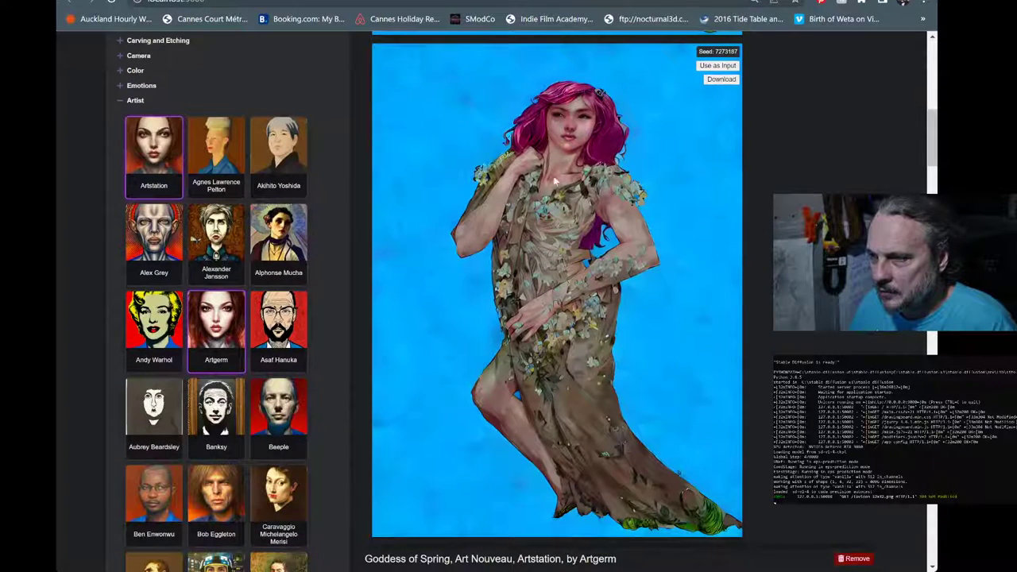
scroll(632, 317, "up", 5)
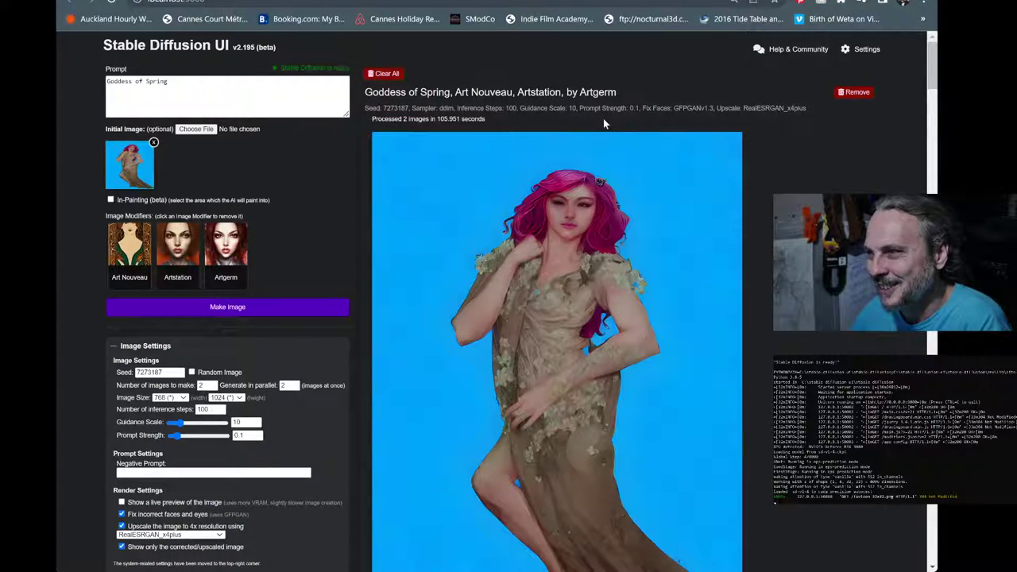
Compare the faces and dress detail of the two new 100-step images, seeds 7273188 and 7273187
scroll(677, 309, "down", 2)
scroll(675, 318, "up", 2)
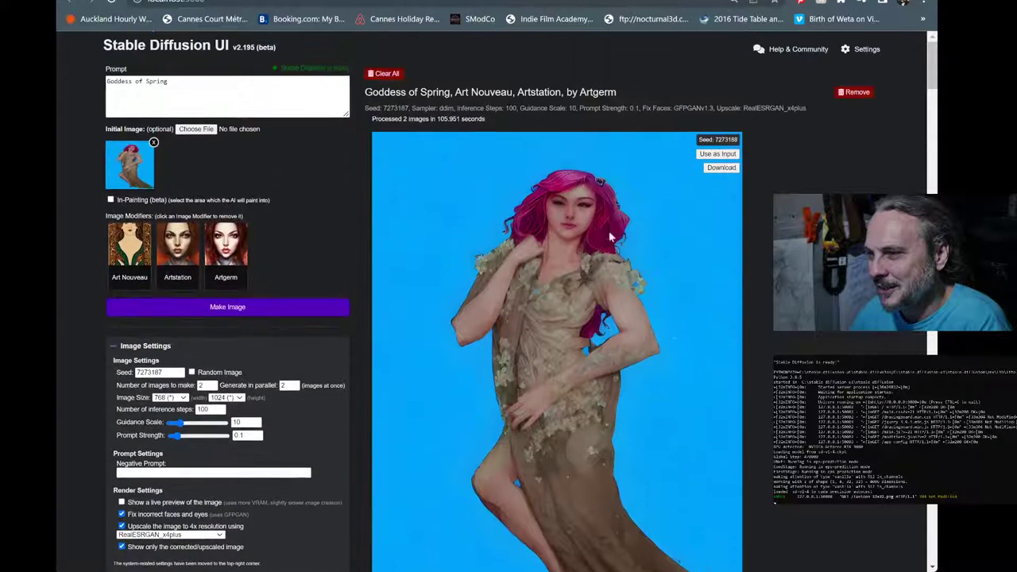
scroll(628, 325, "down", 2)
scroll(604, 357, "down", 5)
scroll(675, 422, "down", 1)
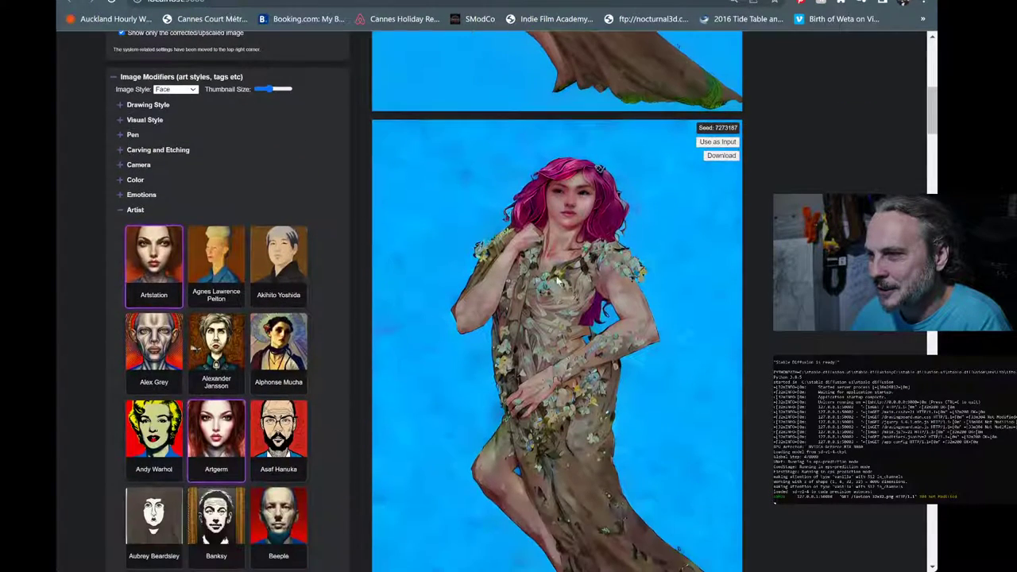
scroll(682, 434, "up", 8)
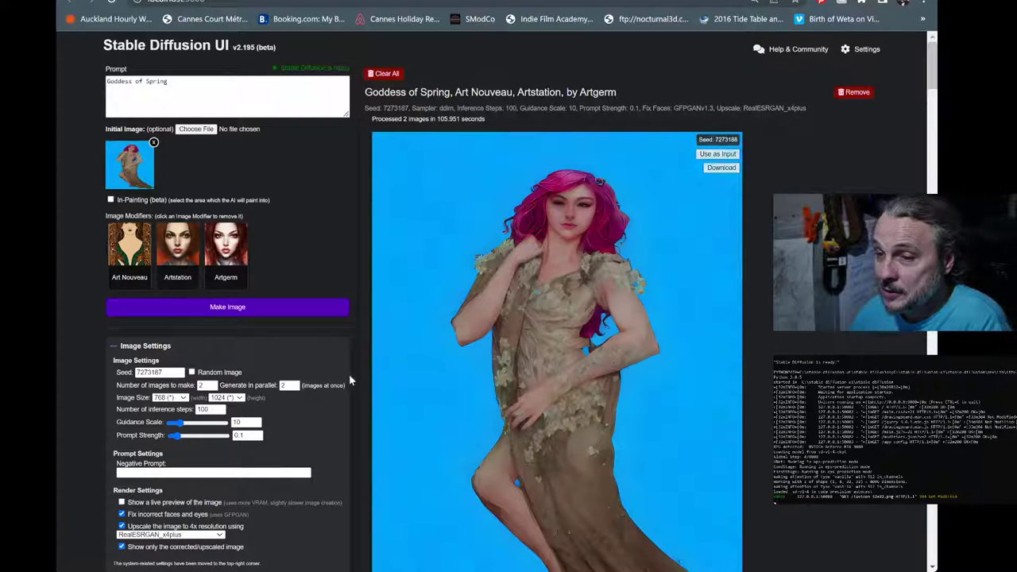
Set the number of images to make to 4 and generate a new batch
double_click(204, 384)
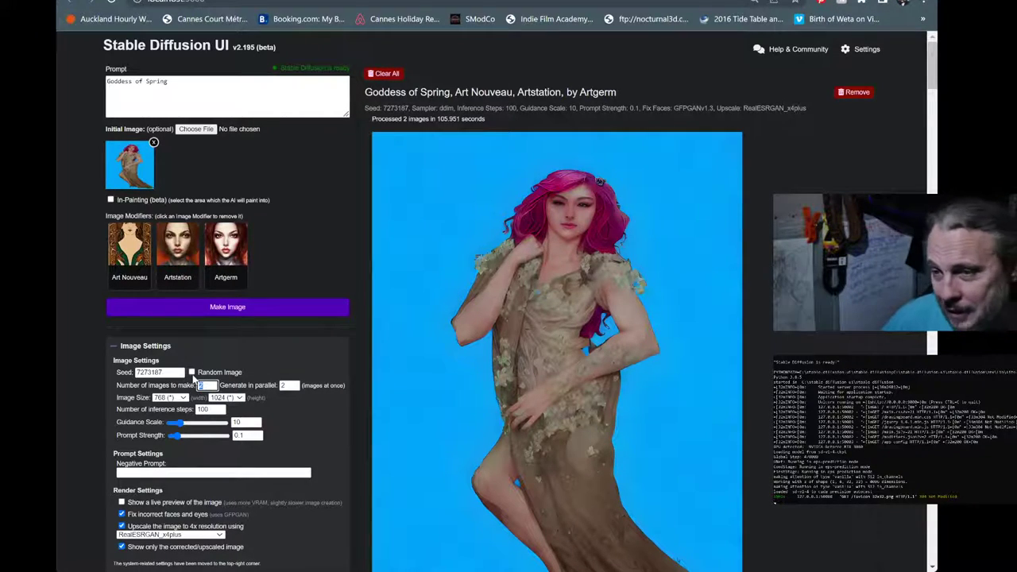
scroll(191, 379, "down", 7)
scroll(178, 367, "up", 3)
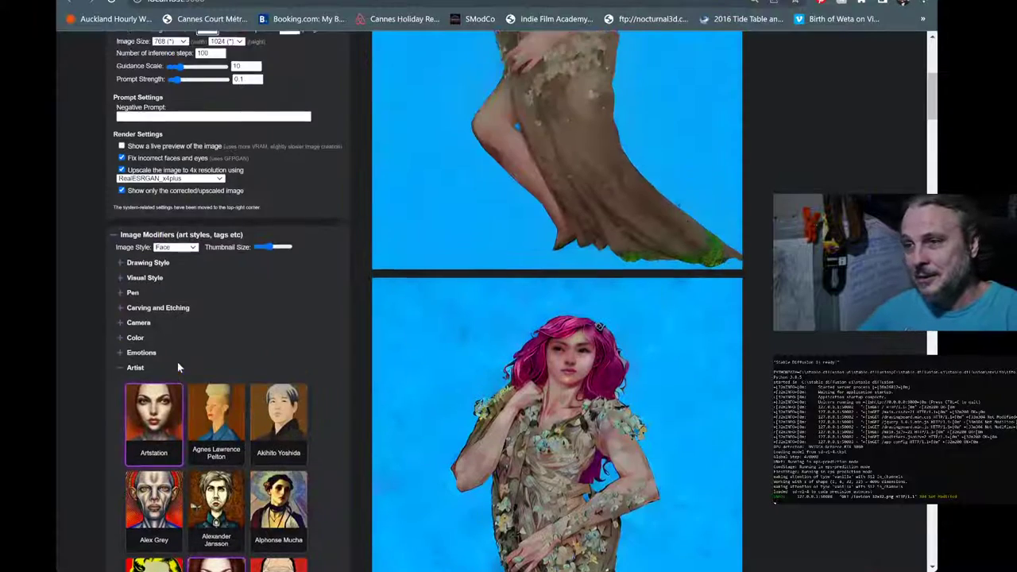
scroll(177, 368, "up", 5)
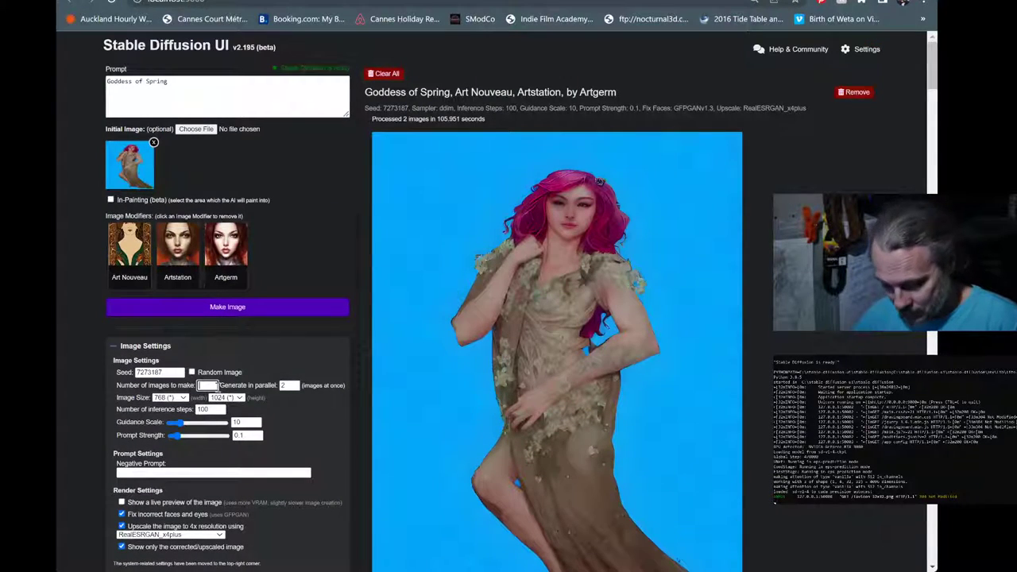
type("4")
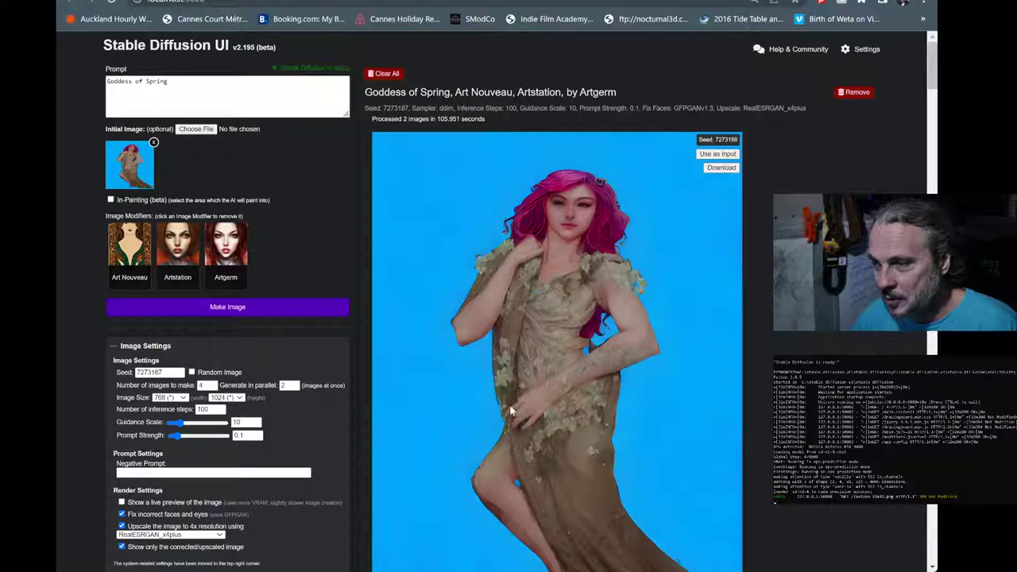
left_click(240, 307)
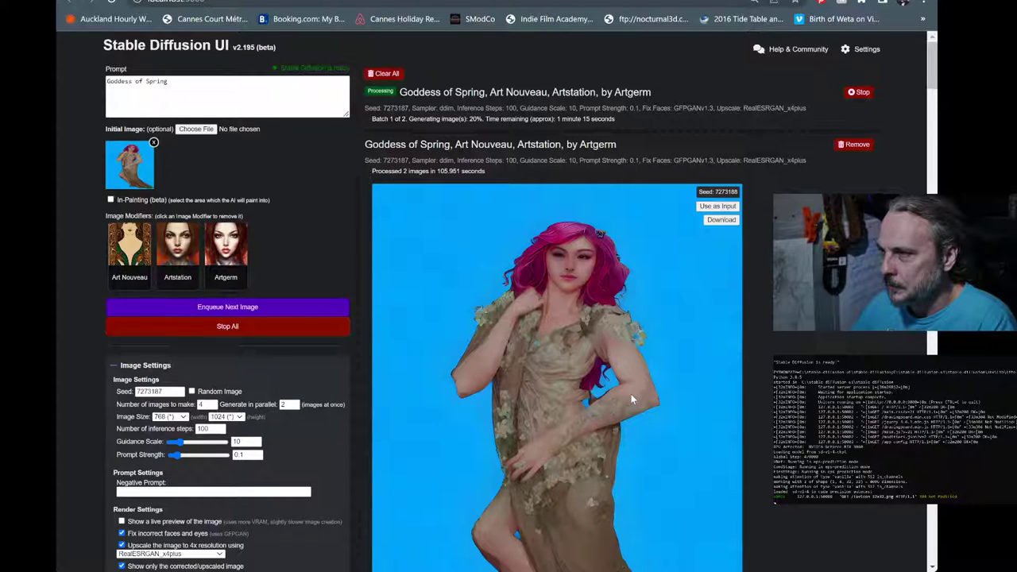
Compare the 100-step face-corrected images with the 200-step batch and the older results further down while the new batch renders
scroll(632, 398, "down", 6)
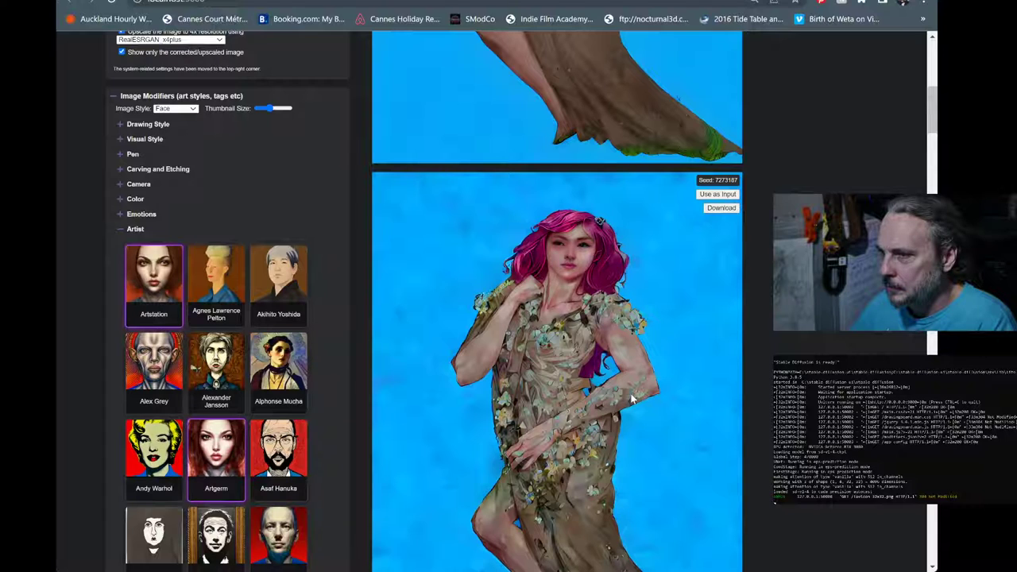
scroll(631, 393, "up", 6)
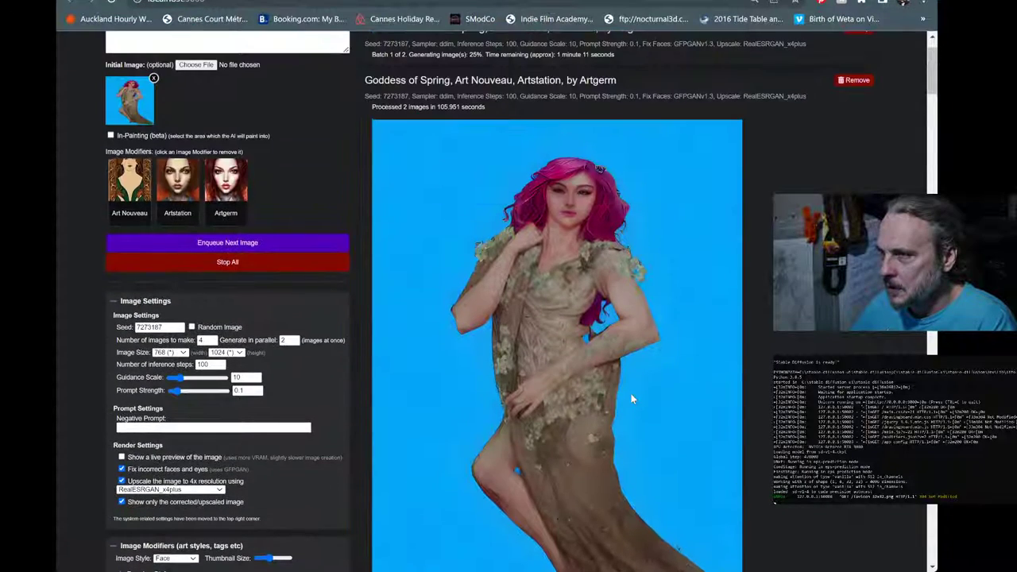
scroll(631, 394, "down", 5)
mouse_move(632, 398)
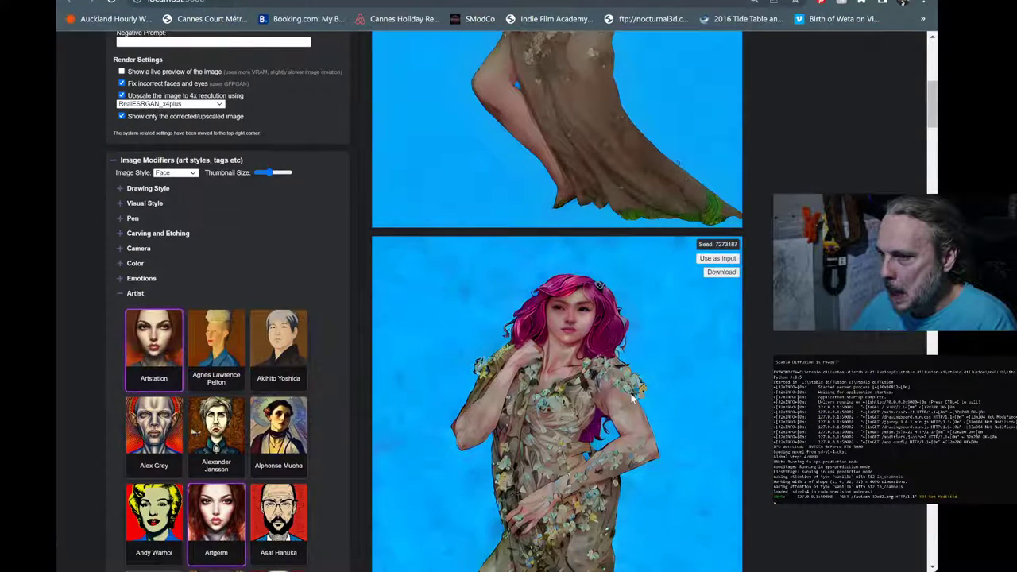
scroll(632, 397, "down", 6)
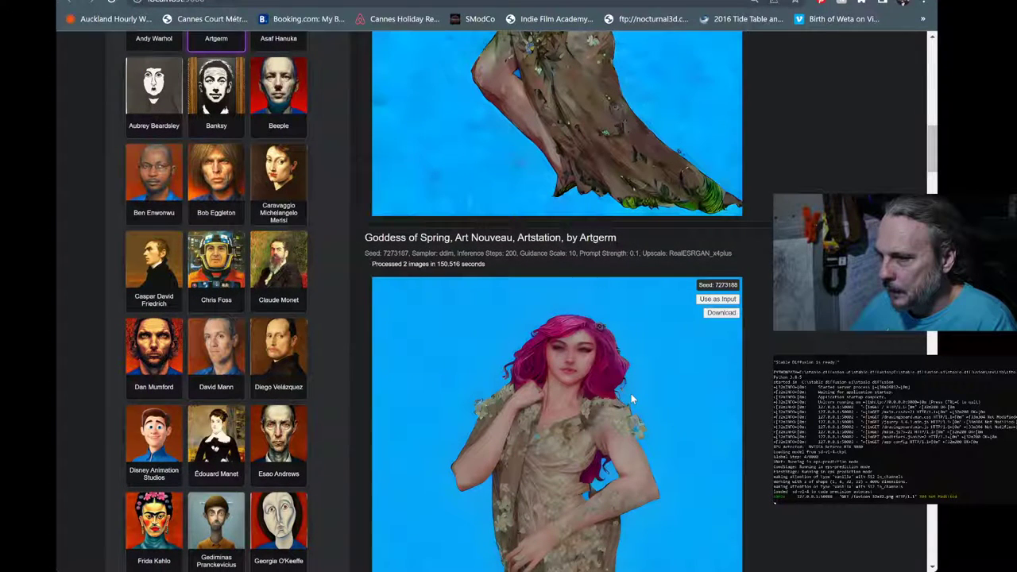
scroll(631, 394, "up", 5)
scroll(631, 393, "up", 5)
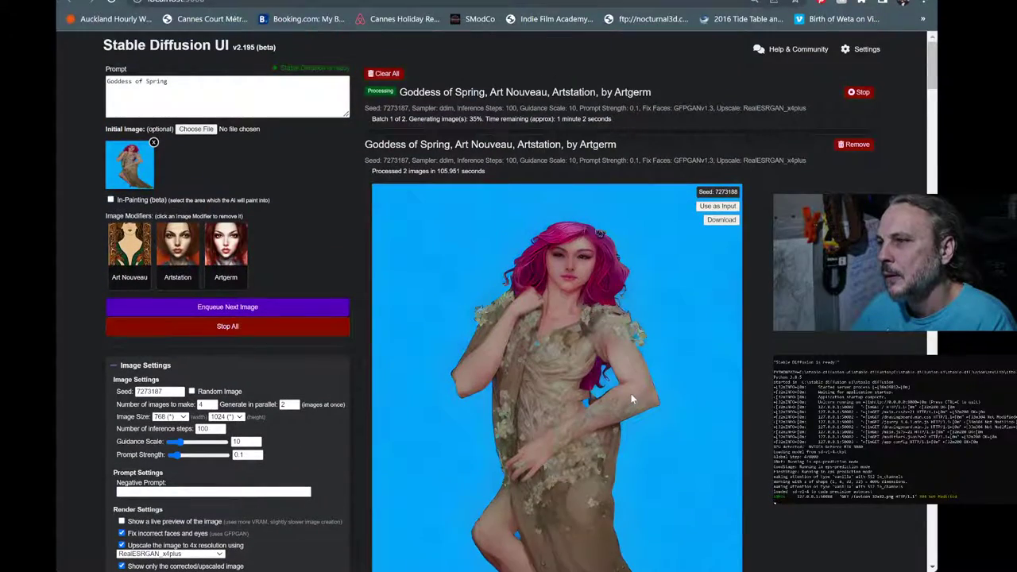
scroll(631, 393, "down", 10)
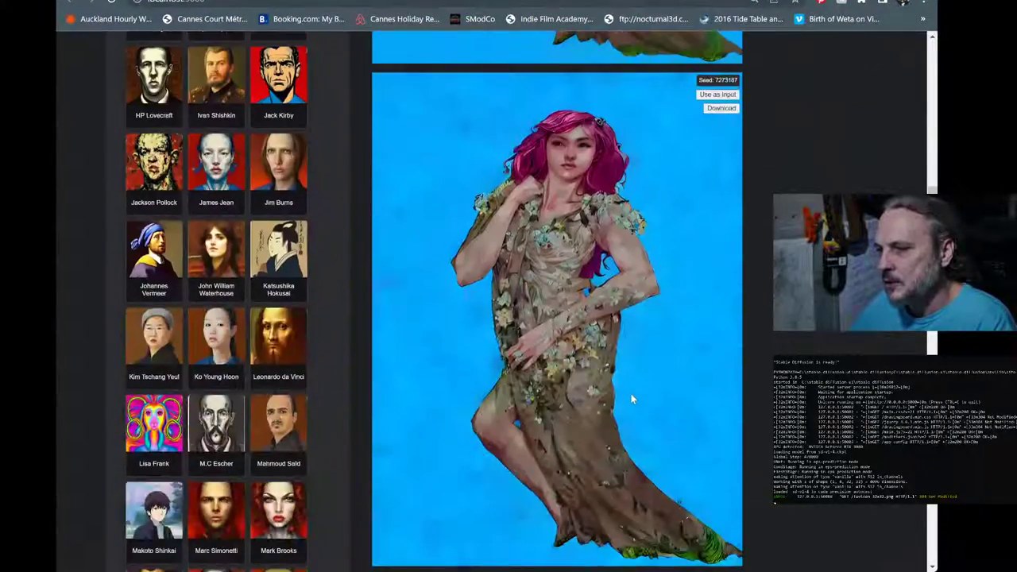
scroll(631, 396, "down", 10)
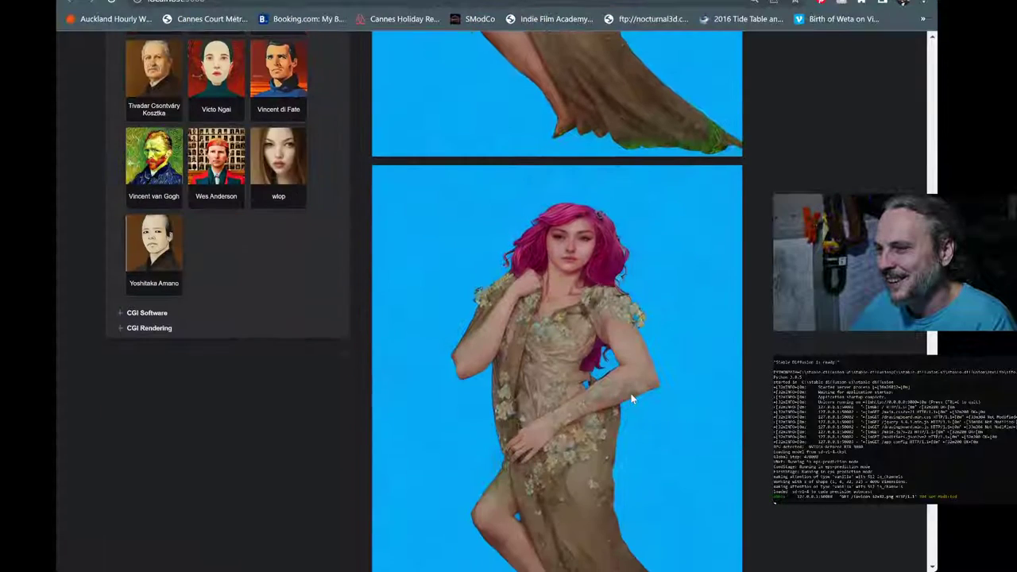
scroll(631, 397, "down", 3)
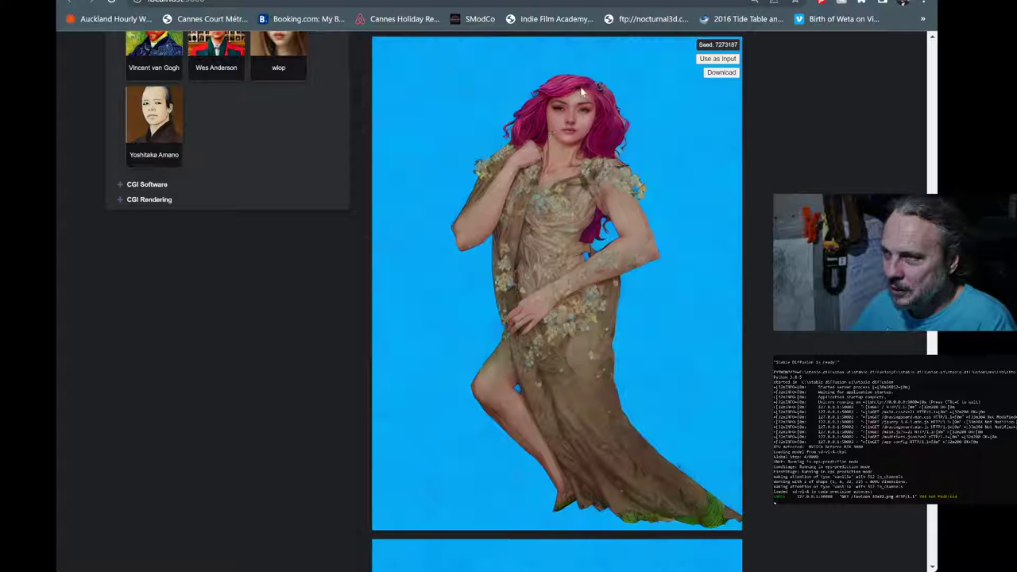
scroll(649, 400, "down", 3)
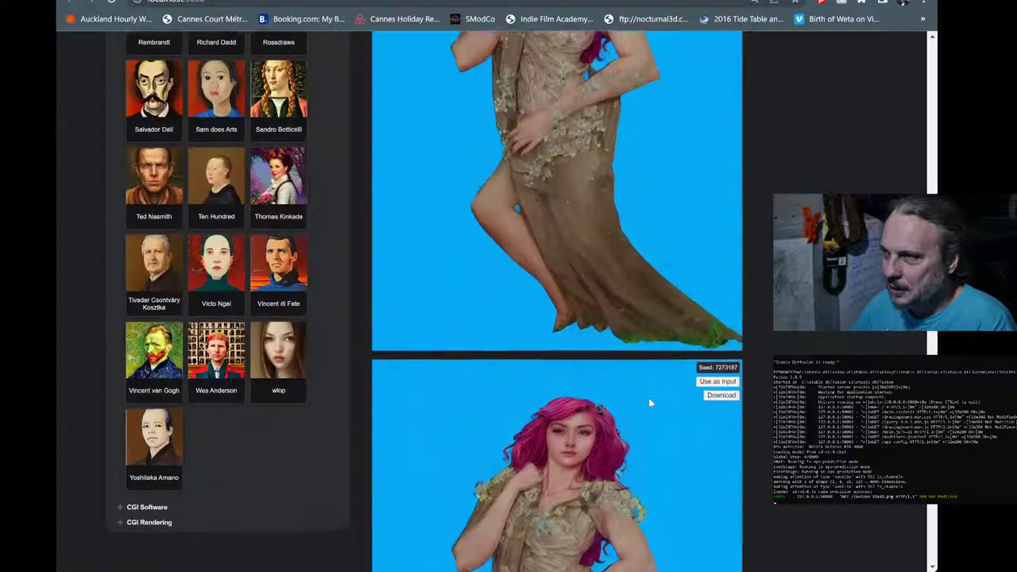
scroll(650, 403, "up", 15)
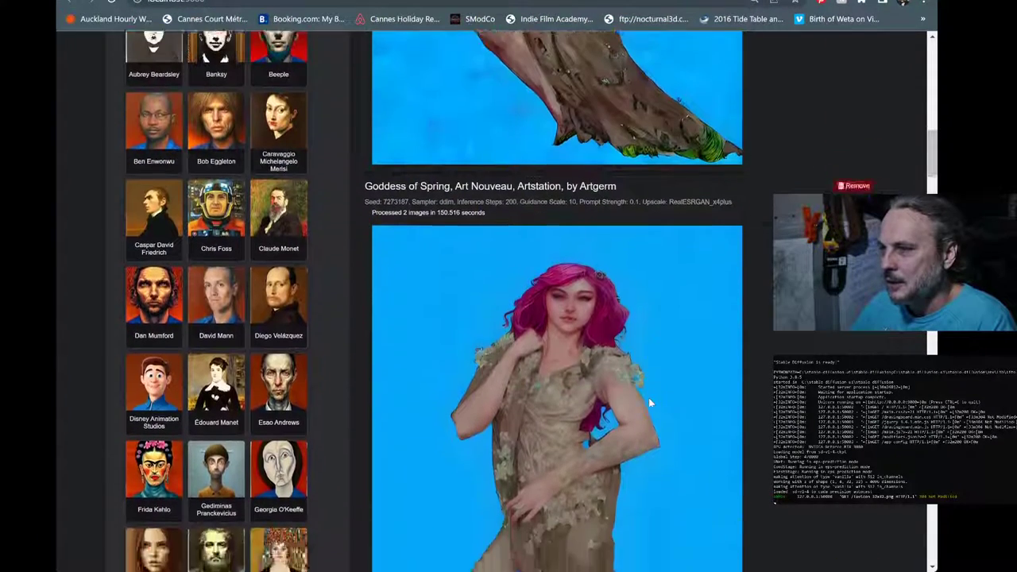
scroll(649, 403, "up", 10)
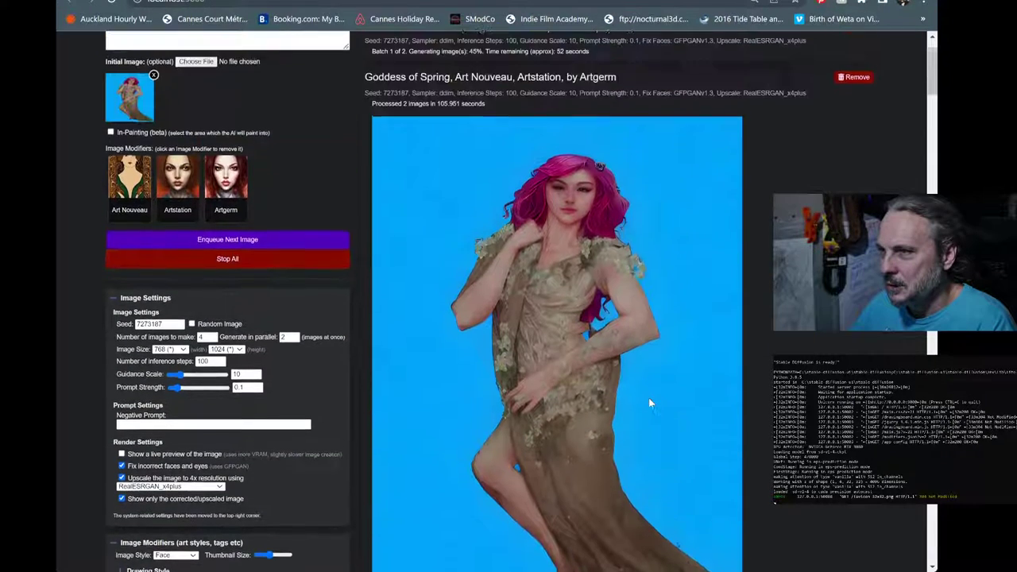
scroll(649, 401, "up", 2)
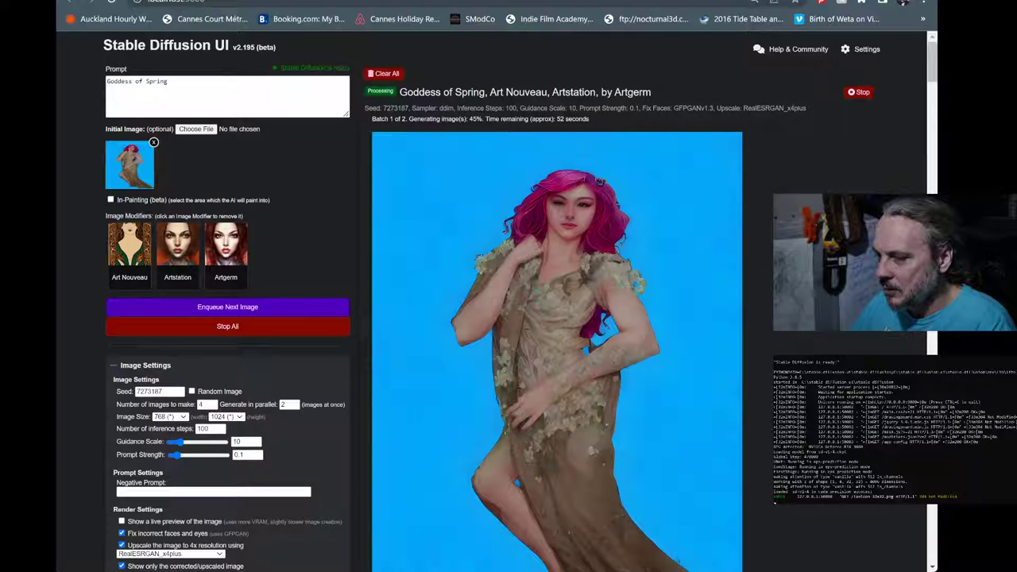
Examine the first two images of the four-image batch against the previous 100-step results
mouse_move(550, 265)
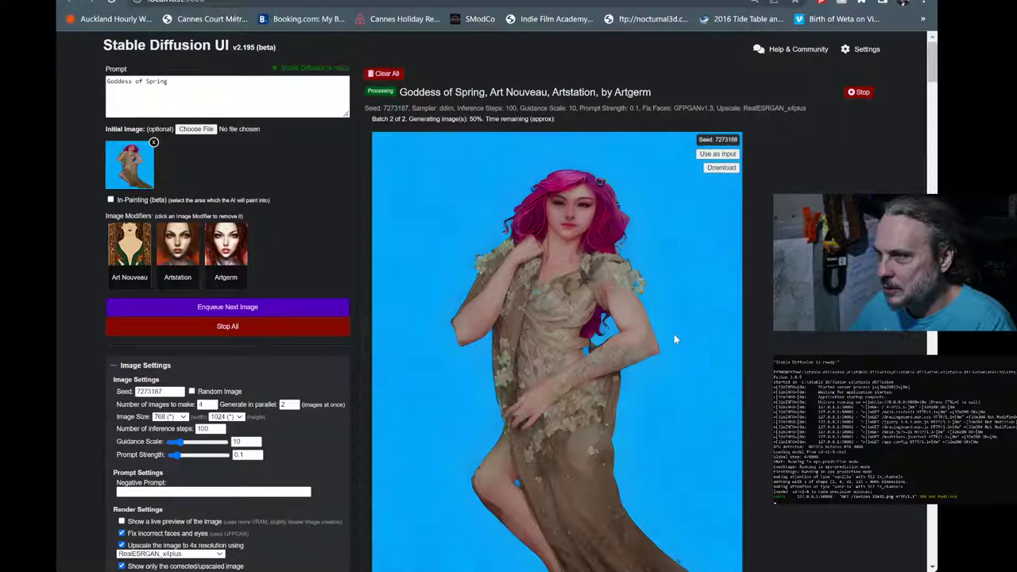
scroll(675, 330, "down", 5)
scroll(678, 328, "down", 3)
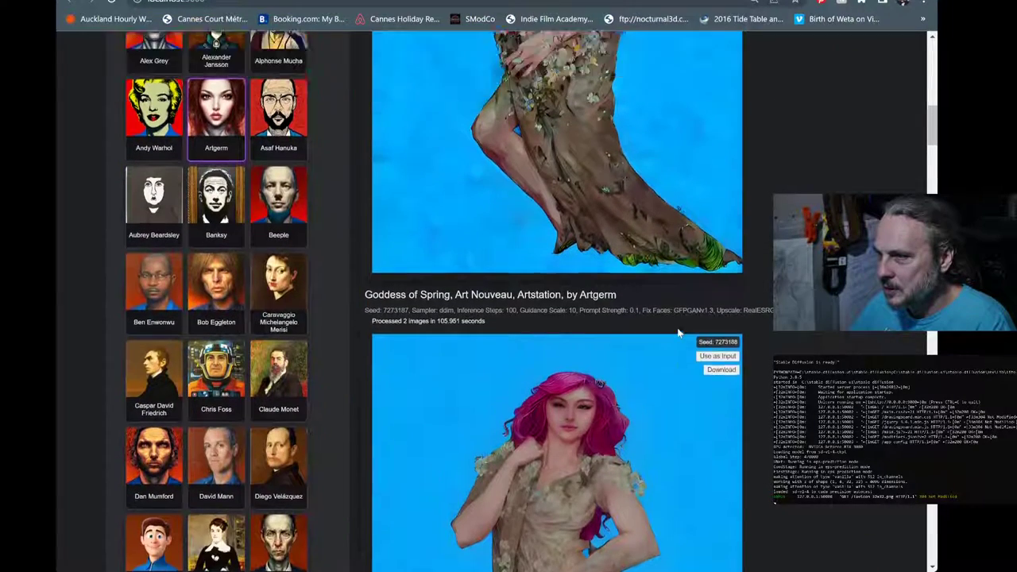
scroll(677, 328, "up", 6)
scroll(678, 333, "up", 3)
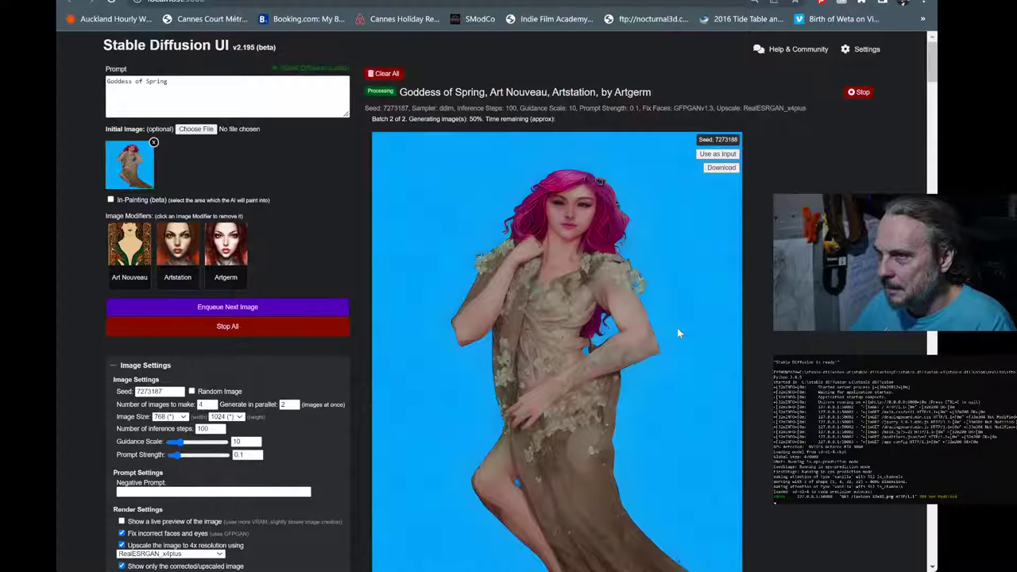
scroll(680, 334, "down", 6)
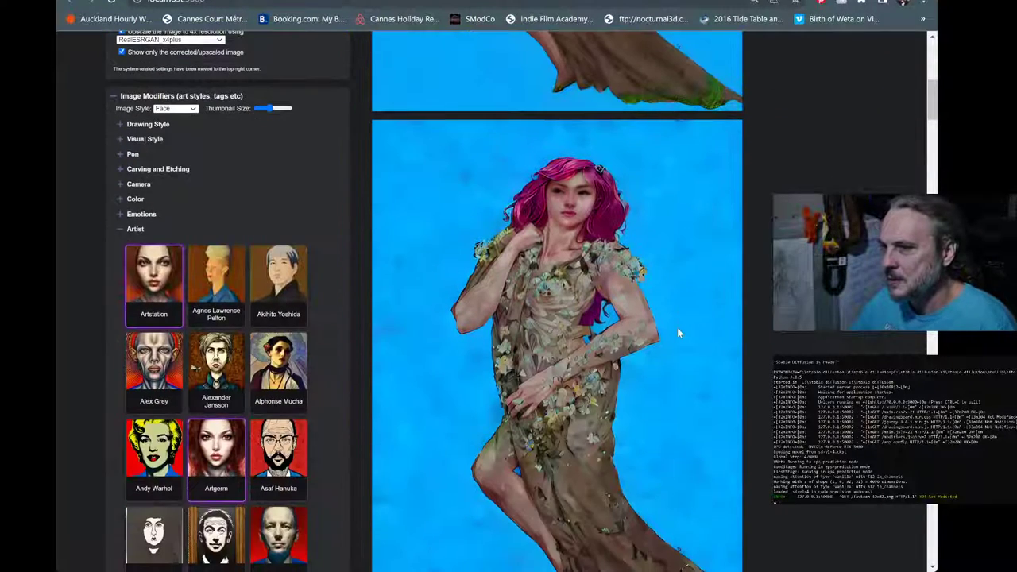
scroll(677, 328, "up", 6)
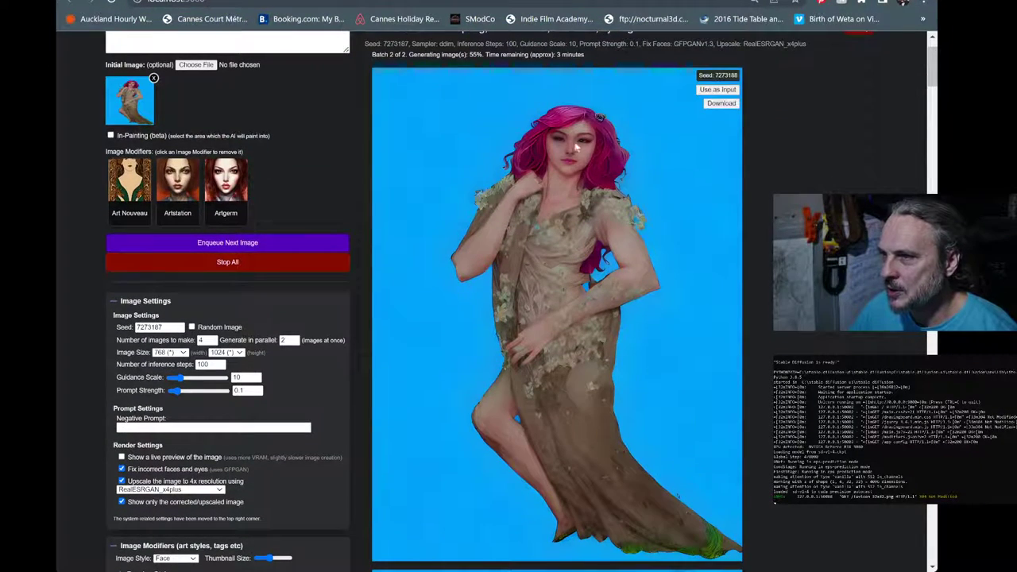
Compare the first two images of the rendering batch with the previous 100-step pair, checking the seed labels, faces and dress detail
scroll(613, 258, "down", 4)
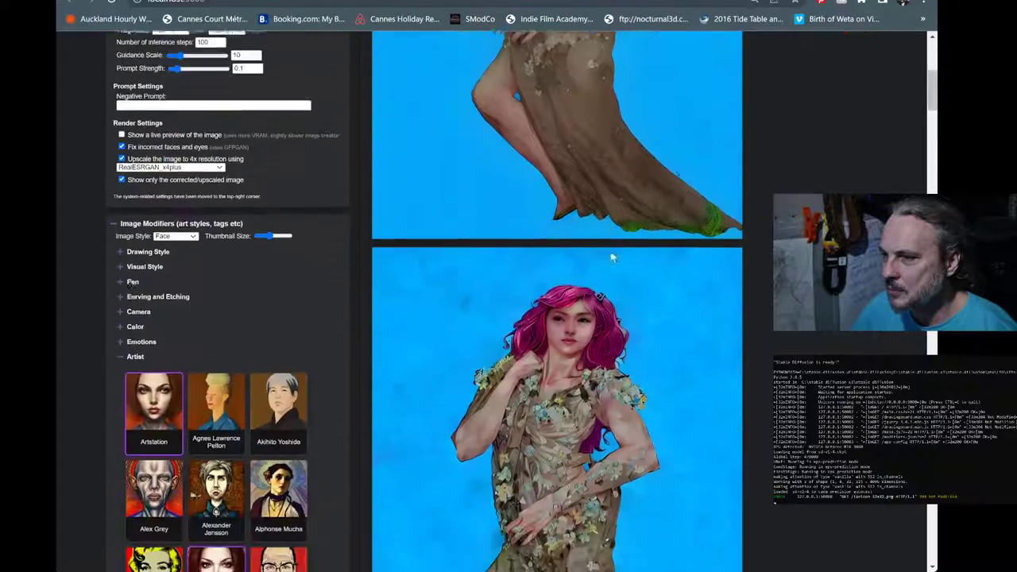
scroll(613, 257, "down", 9)
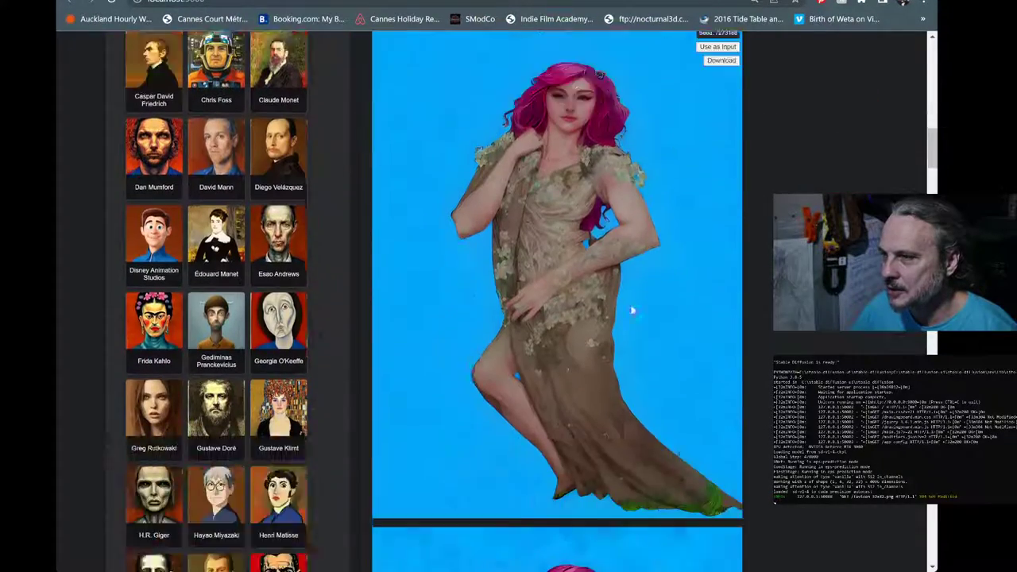
scroll(633, 310, "down", 5)
scroll(634, 355, "up", 5)
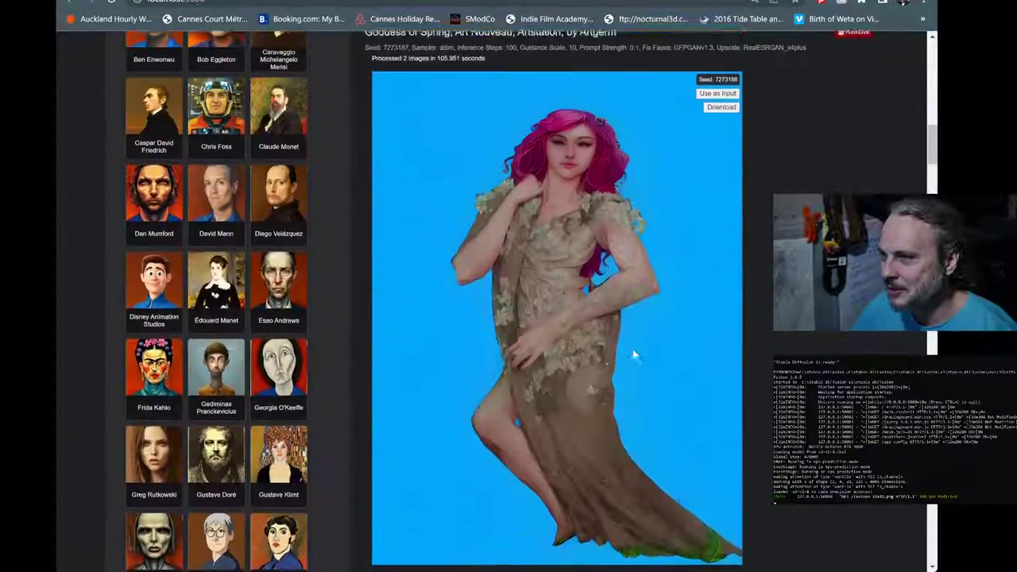
scroll(634, 354, "up", 7)
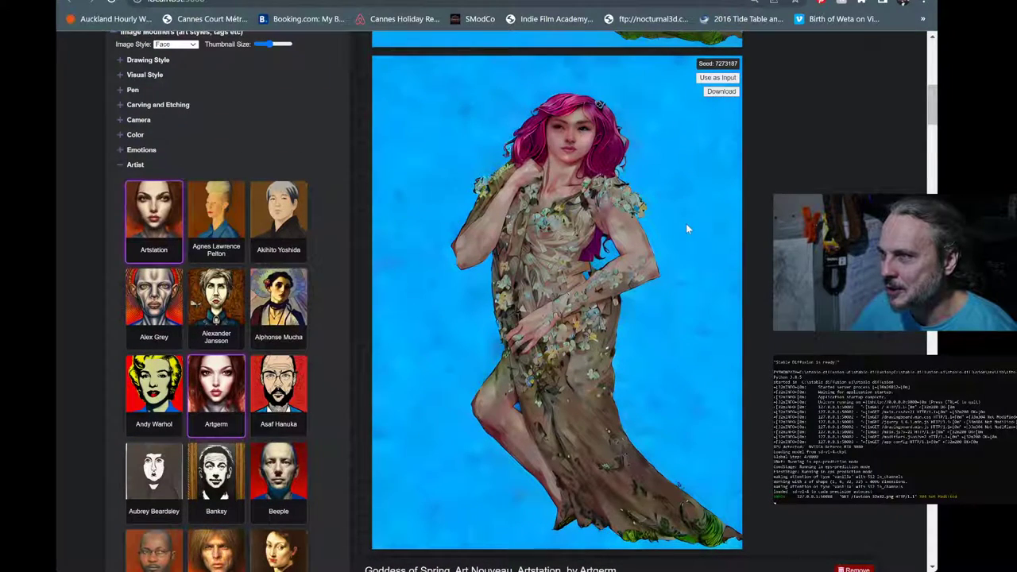
scroll(688, 229, "down", 6)
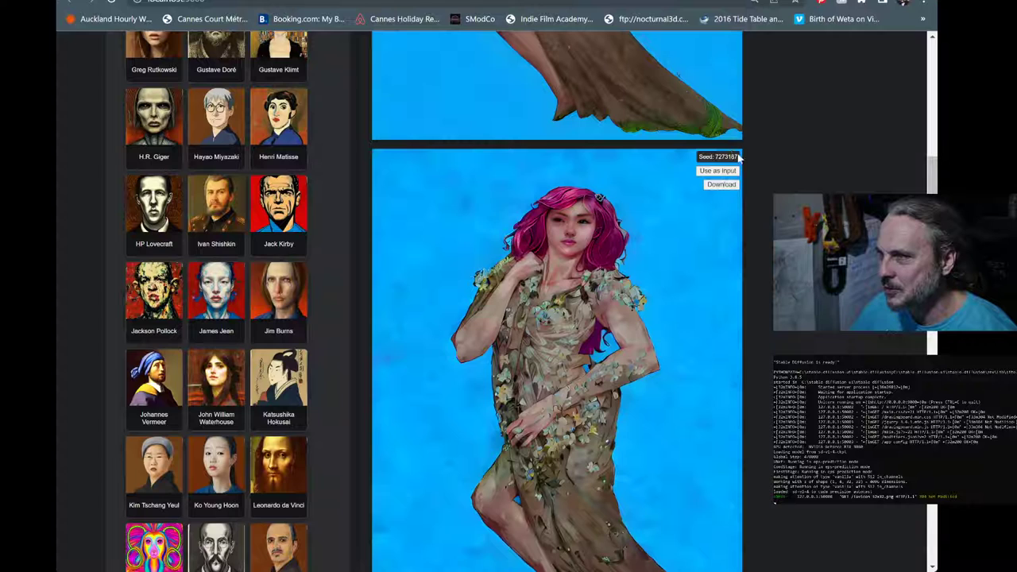
scroll(649, 330, "up", 6)
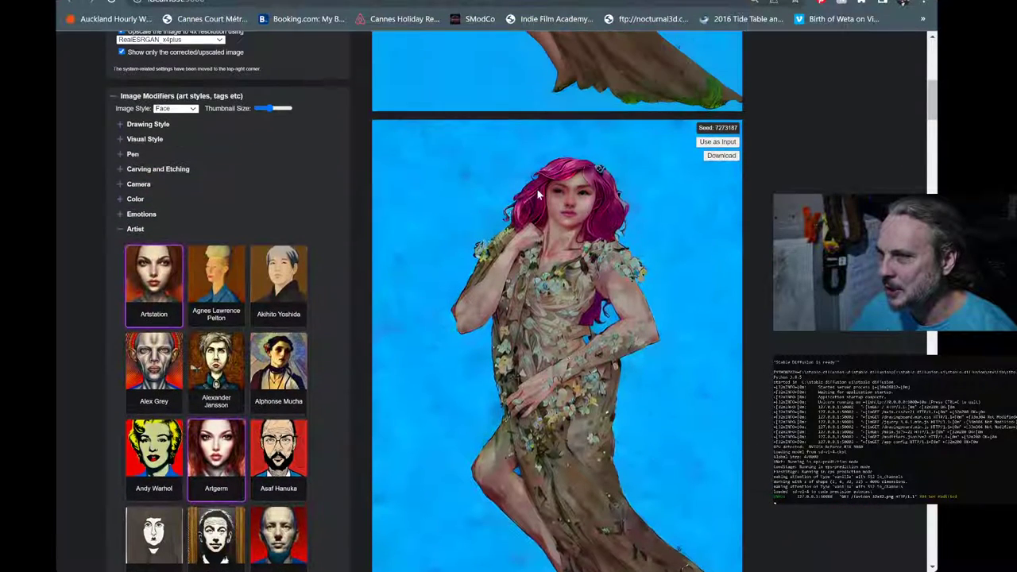
left_click_drag(717, 127, 738, 128)
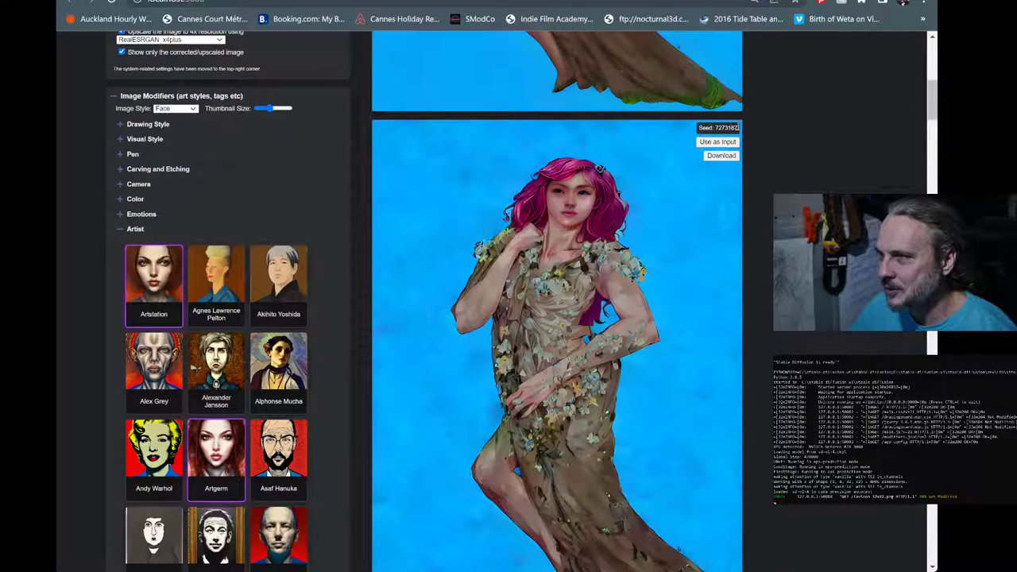
scroll(561, 342, "up", 1)
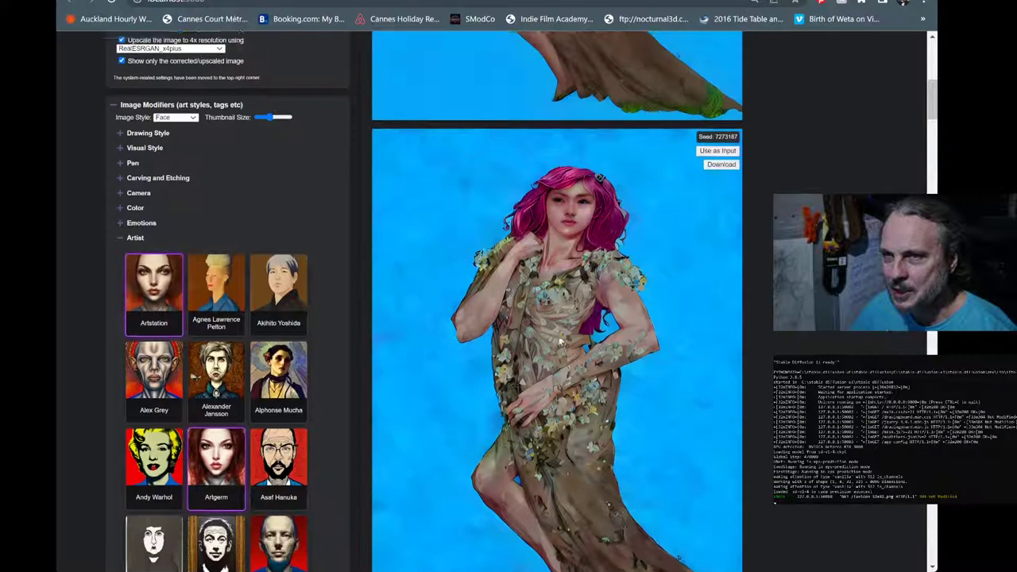
Review the seed and image settings alongside the two newest images while the second part of the batch renders
scroll(561, 342, "up", 5)
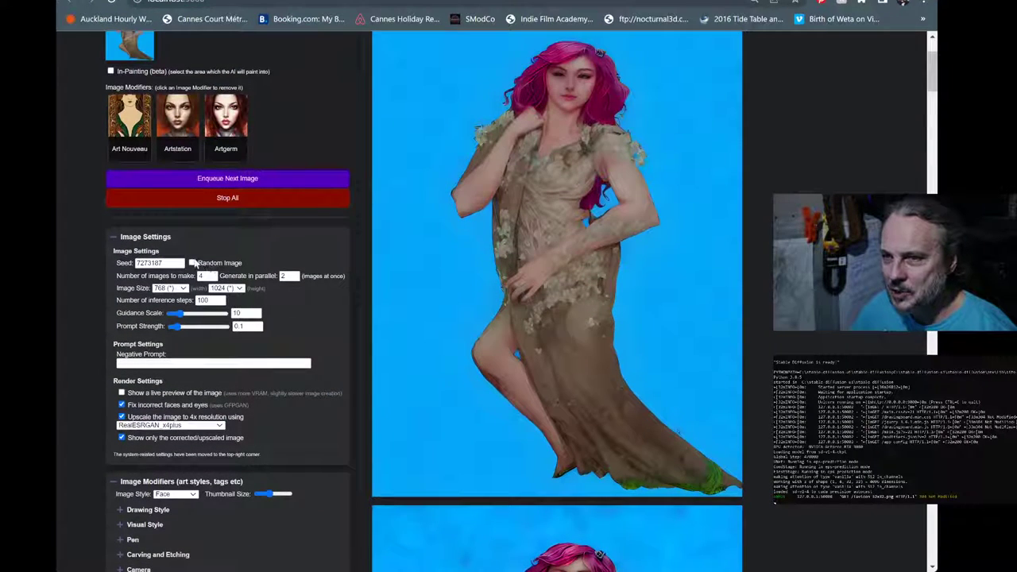
scroll(629, 388, "up", 2)
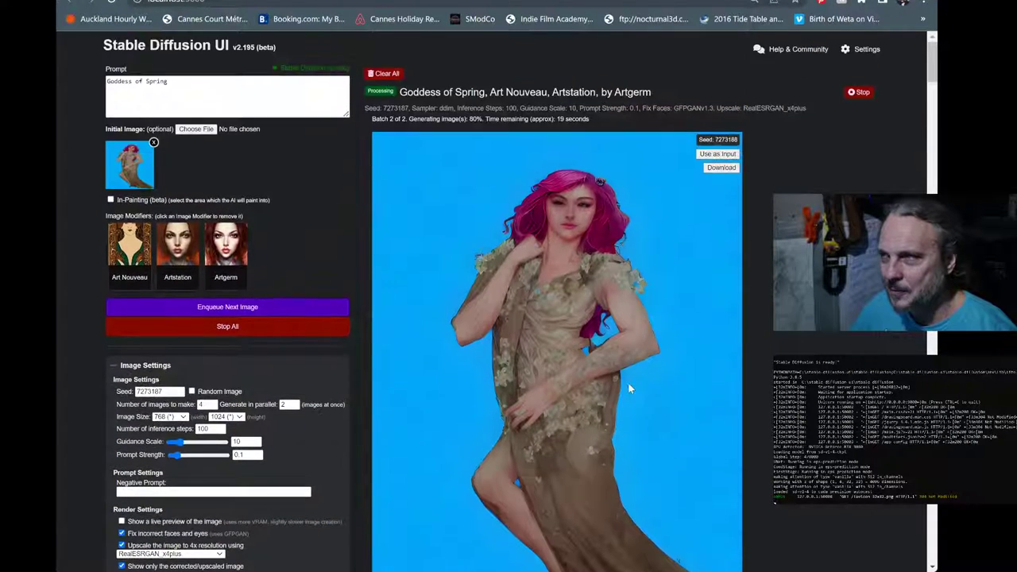
scroll(624, 383, "down", 3)
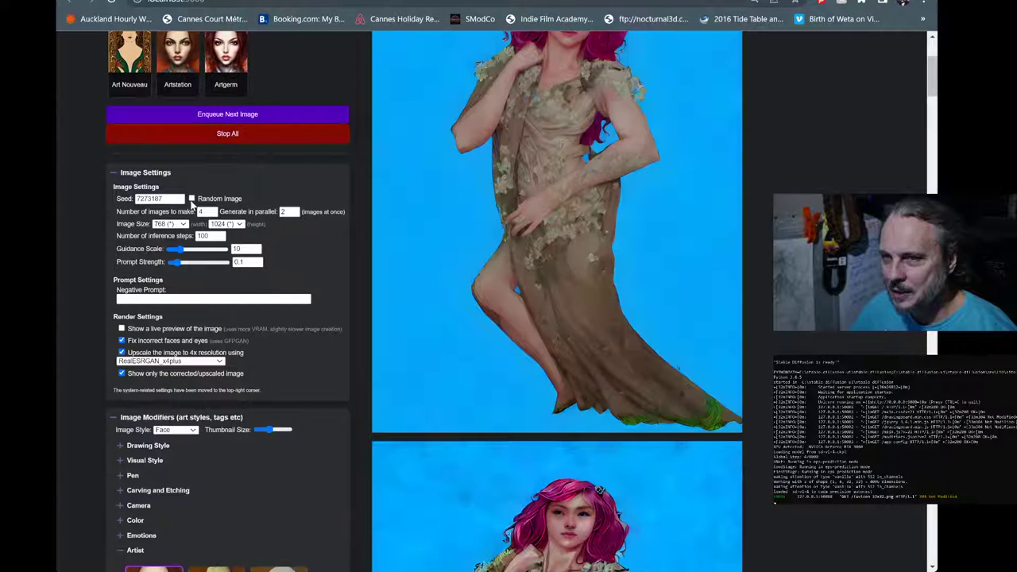
scroll(618, 338, "down", 1)
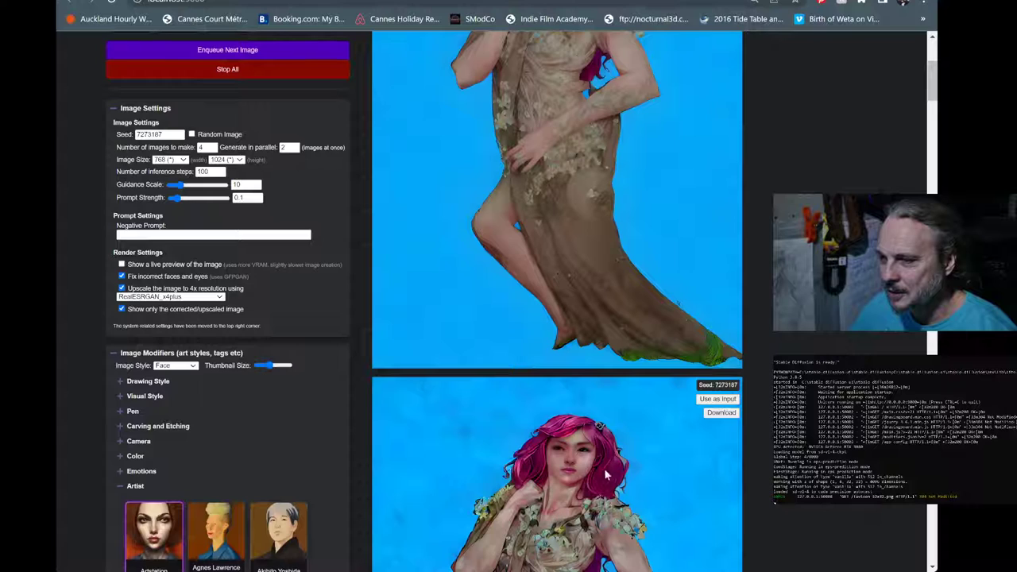
scroll(602, 454, "up", 4)
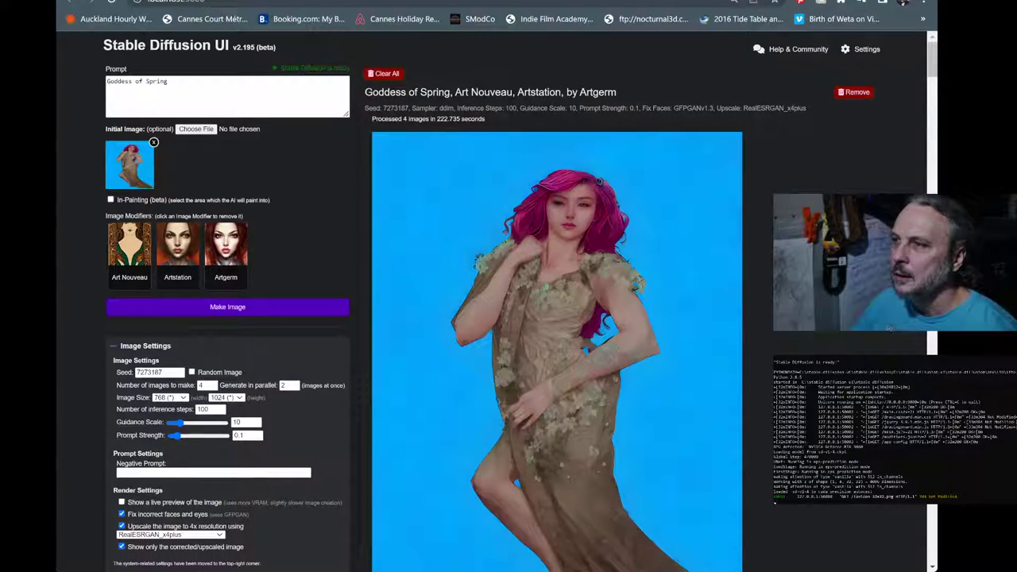
Look through all four images of the finished batch, from seed 7273190 down to seed 7273187
mouse_move(700, 355)
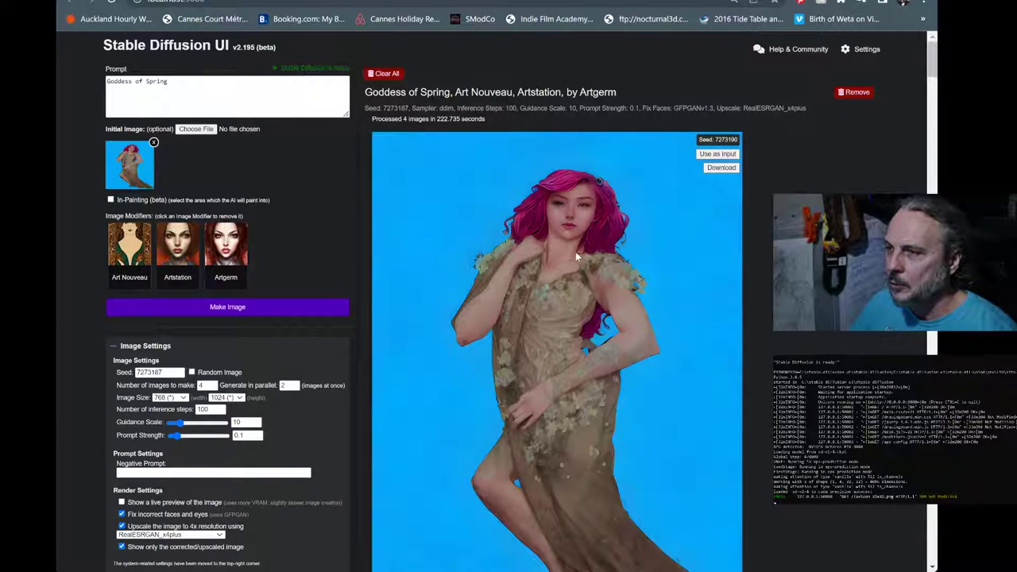
scroll(612, 291, "down", 2)
scroll(612, 291, "down", 6)
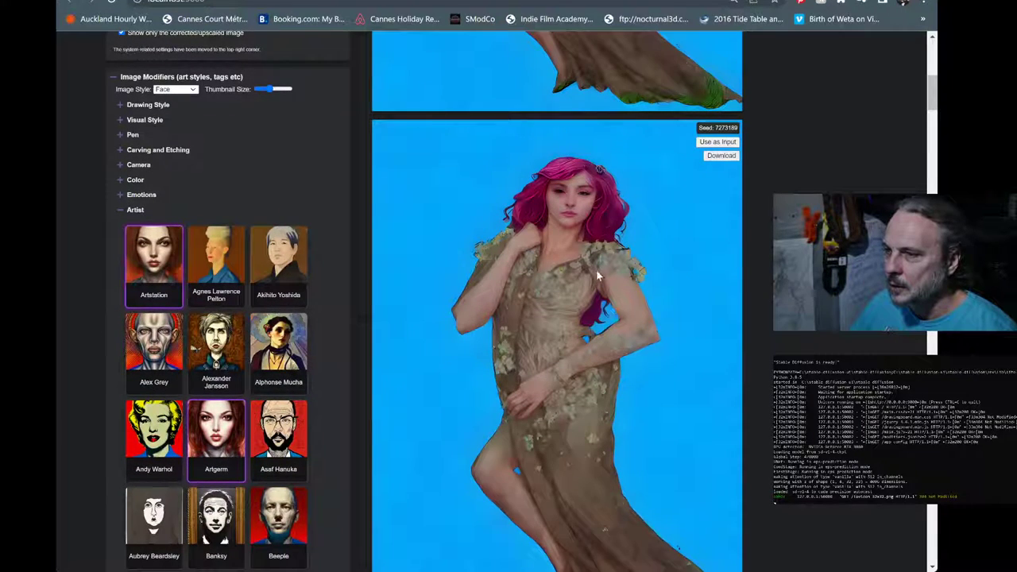
scroll(565, 366, "down", 5)
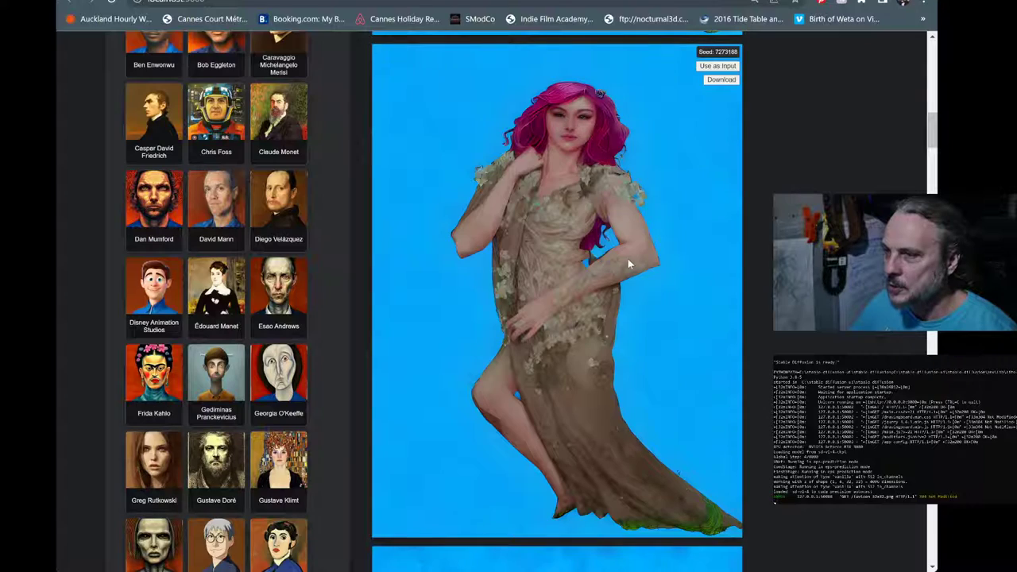
scroll(632, 266, "down", 6)
scroll(637, 275, "down", 1)
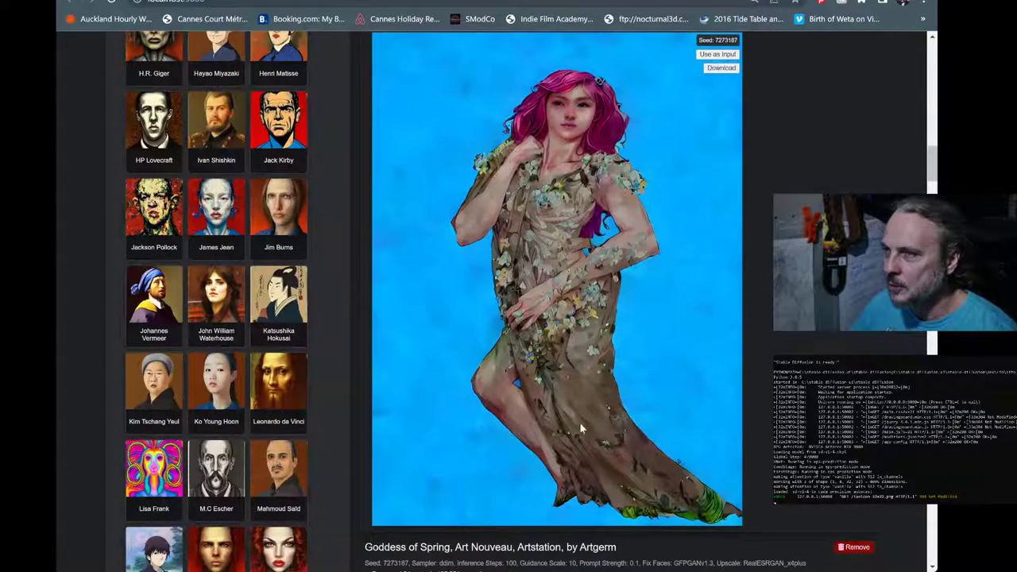
scroll(579, 422, "up", 6)
scroll(566, 381, "up", 15)
Compare the images with seeds 7273190, 7273189 and 7273188, focusing on the face, hands and dress flowers
scroll(556, 365, "down", 2)
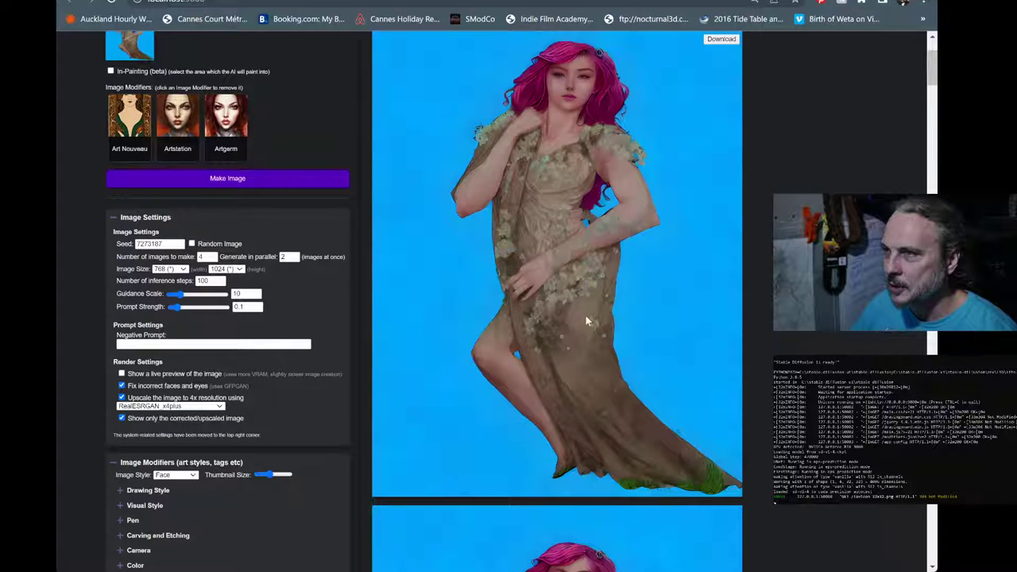
scroll(586, 320, "down", 4)
scroll(586, 320, "up", 6)
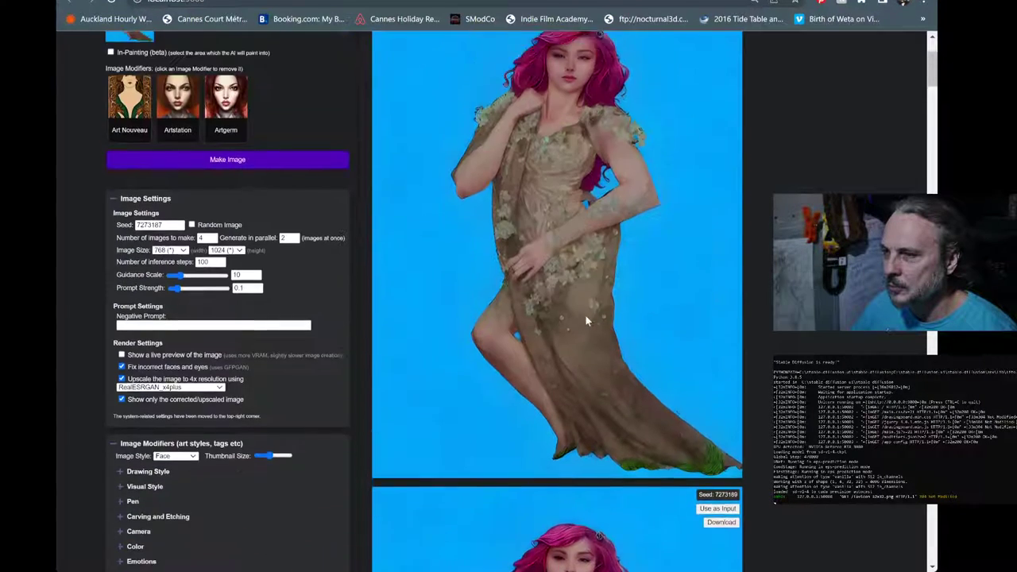
scroll(586, 320, "down", 7)
mouse_move(585, 318)
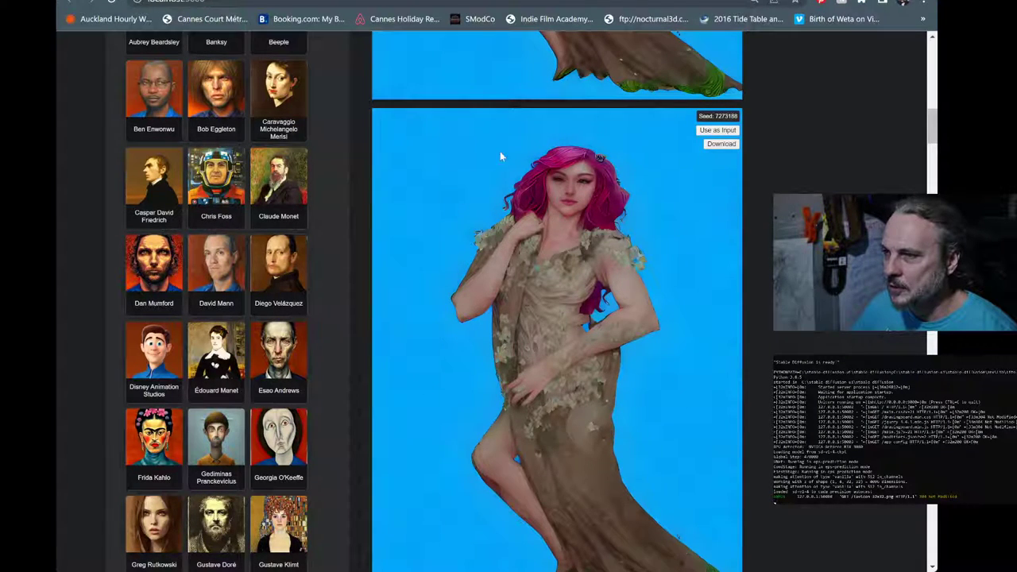
scroll(580, 206, "up", 8)
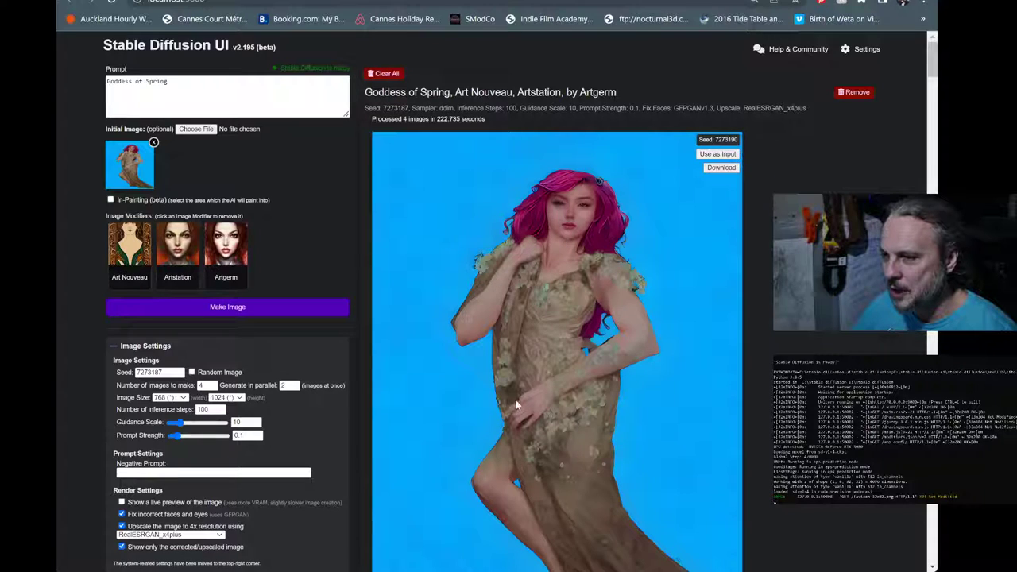
Re-examine the seed 7273190 and 7273189 images from head to hem to weigh them as candidates for editing
scroll(623, 416, "down", 3)
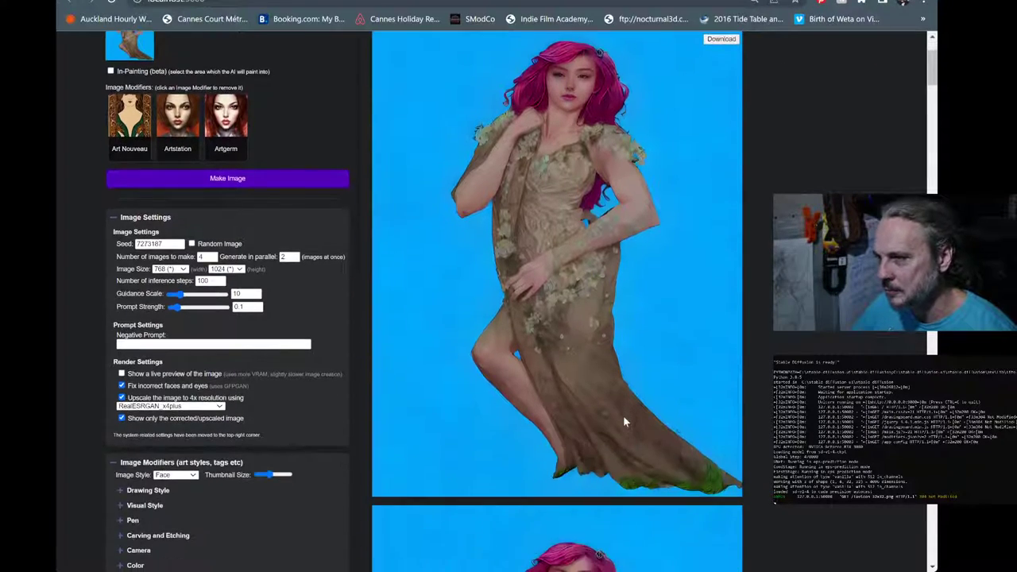
scroll(625, 422, "up", 1)
scroll(624, 422, "up", 2)
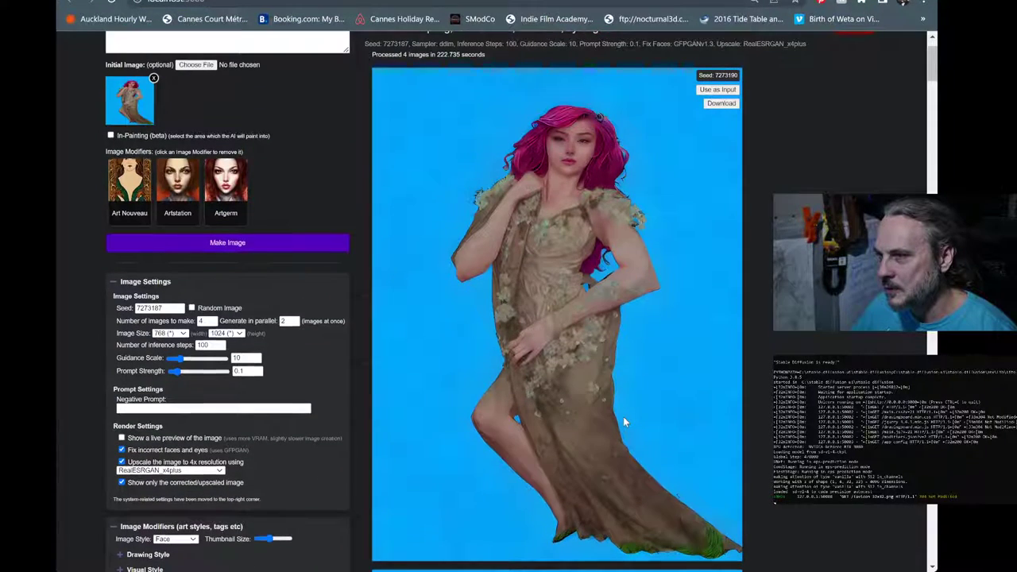
scroll(624, 422, "down", 4)
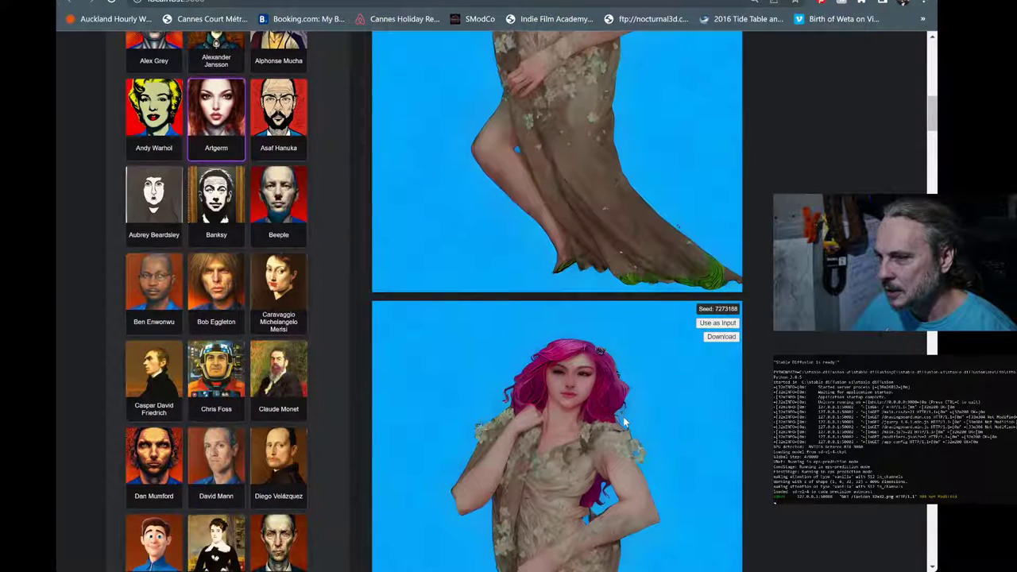
scroll(625, 422, "up", 2)
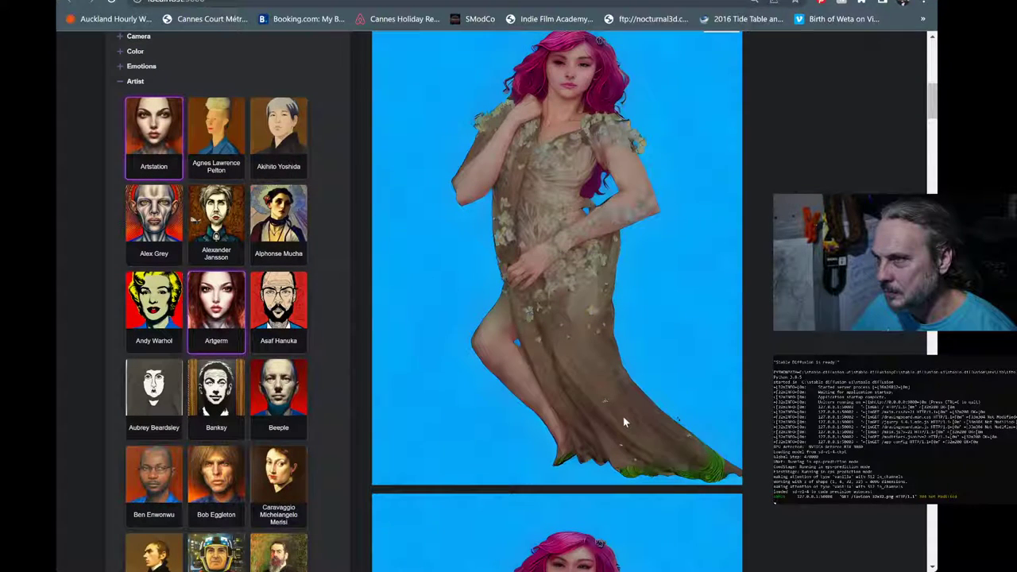
scroll(623, 422, "up", 1)
scroll(623, 422, "down", 4)
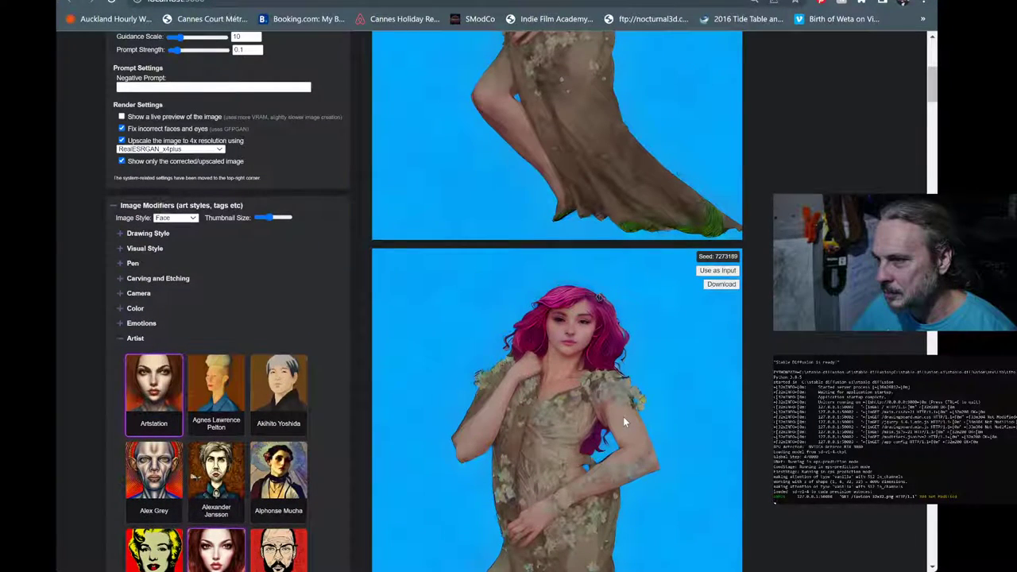
scroll(623, 416, "up", 4)
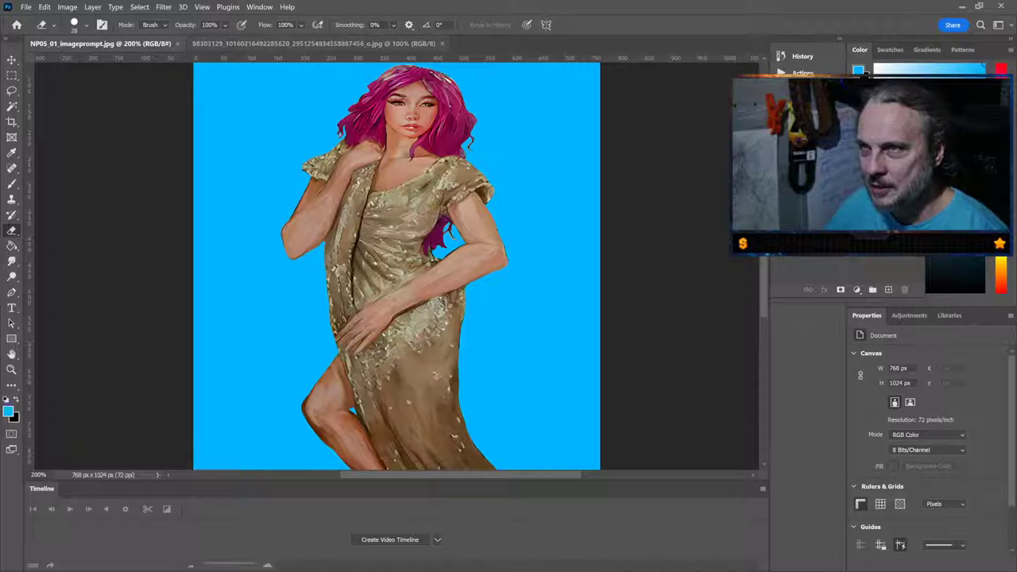
In Photoshop, view the original garden painting and the two upscaled Goddess of Spring images, ending on the f574a441 version
left_click(373, 44)
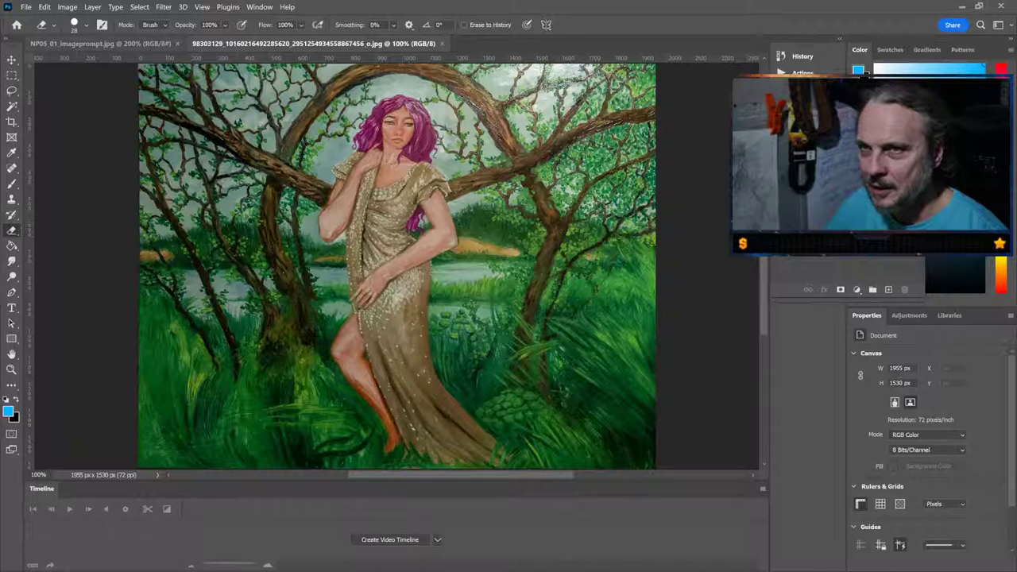
key("ctrl+Tab")
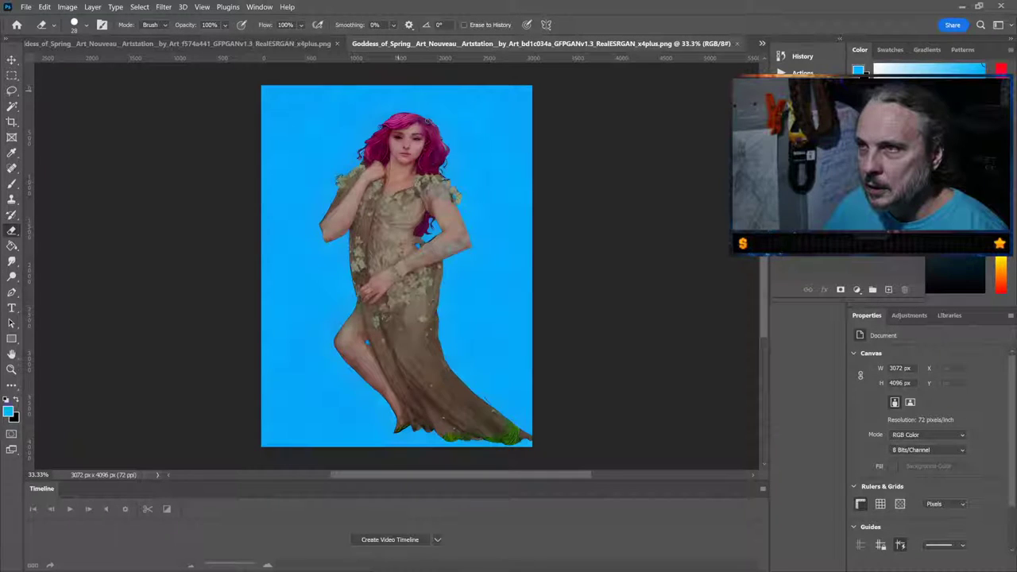
key("ctrl+shift+Tab")
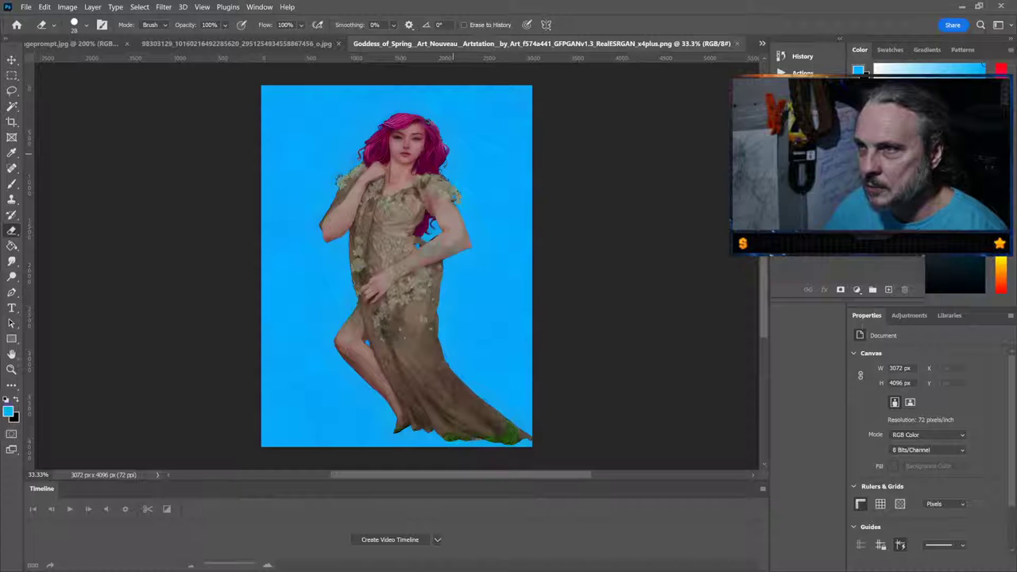
Compare the f574a441 upscale's face and upper body up close with NP05_01_imageprompt.jpg, finishing with the upscale at 50% zoom
key("ctrl+plus")
key("ctrl+plus")
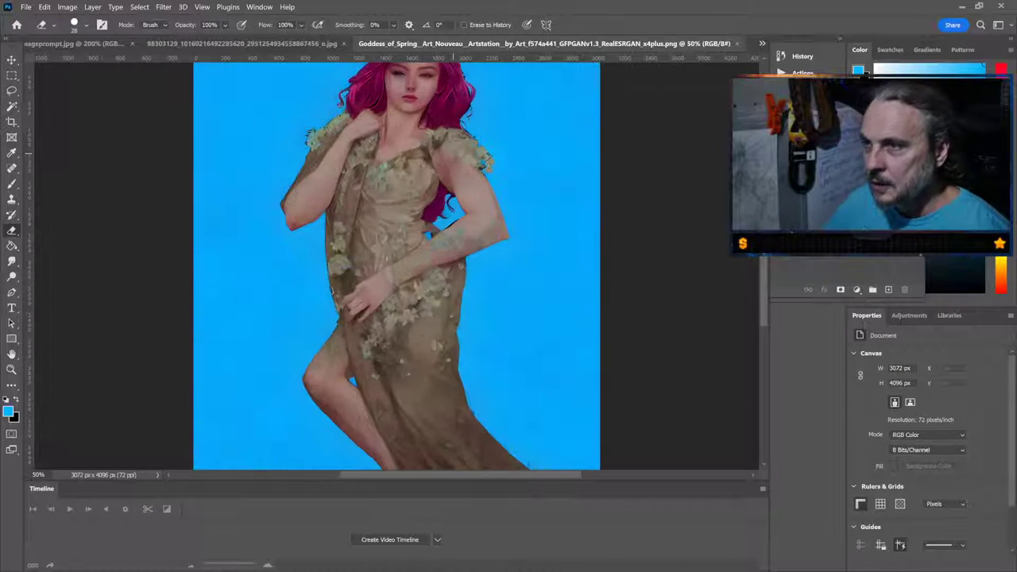
scroll(459, 119, "up", 5)
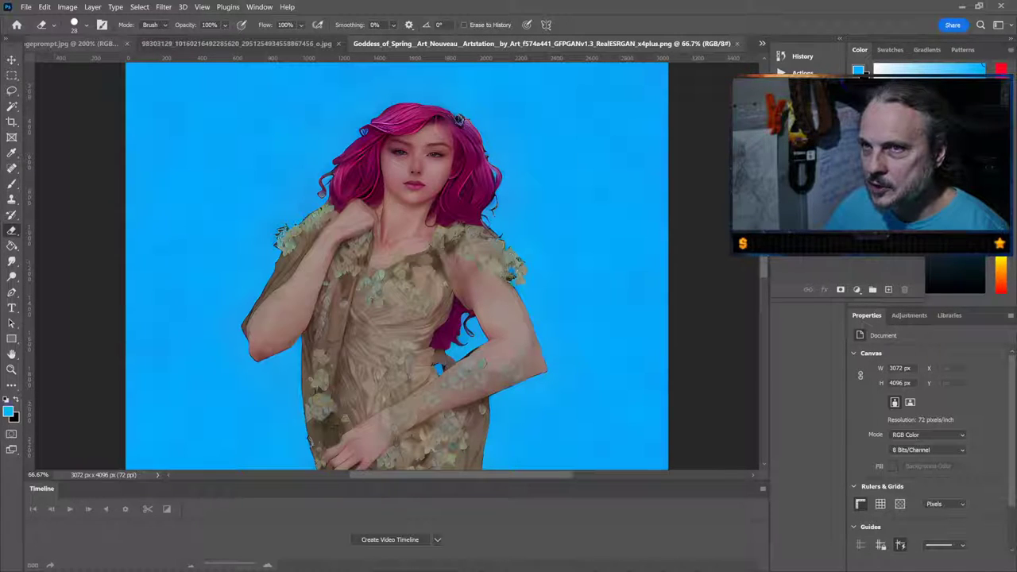
left_click(79, 44)
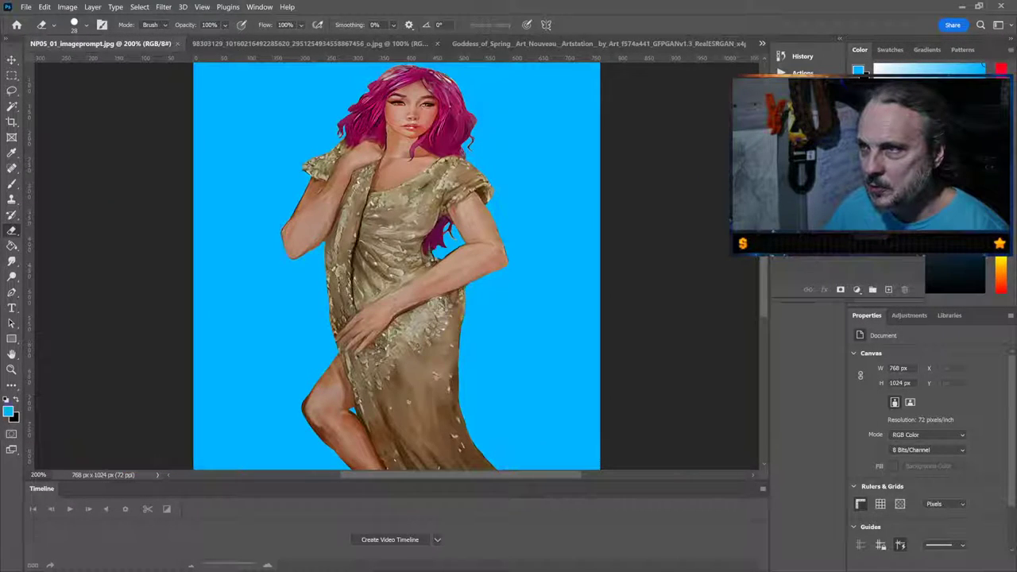
left_click(477, 44)
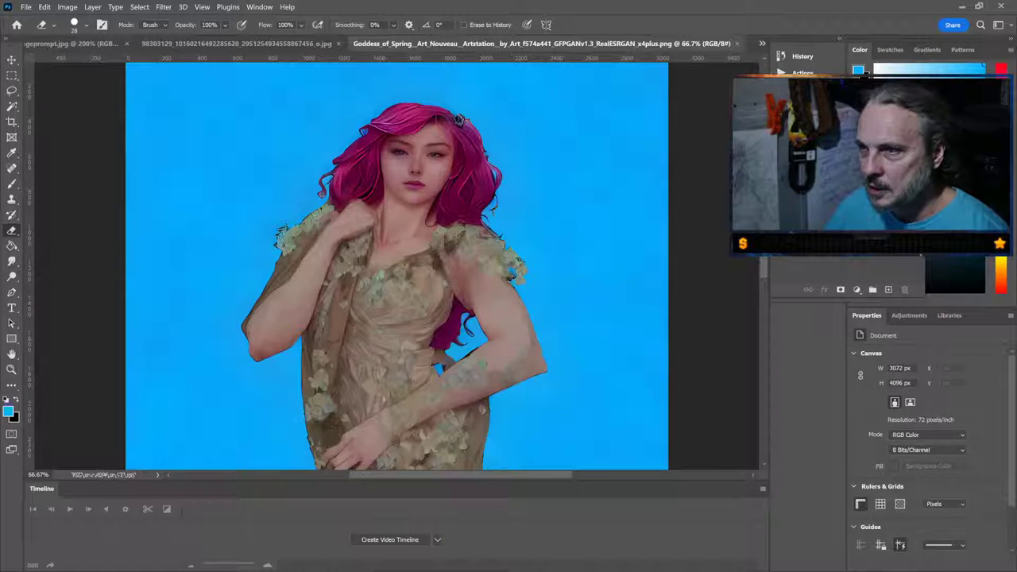
key("ctrl+minus")
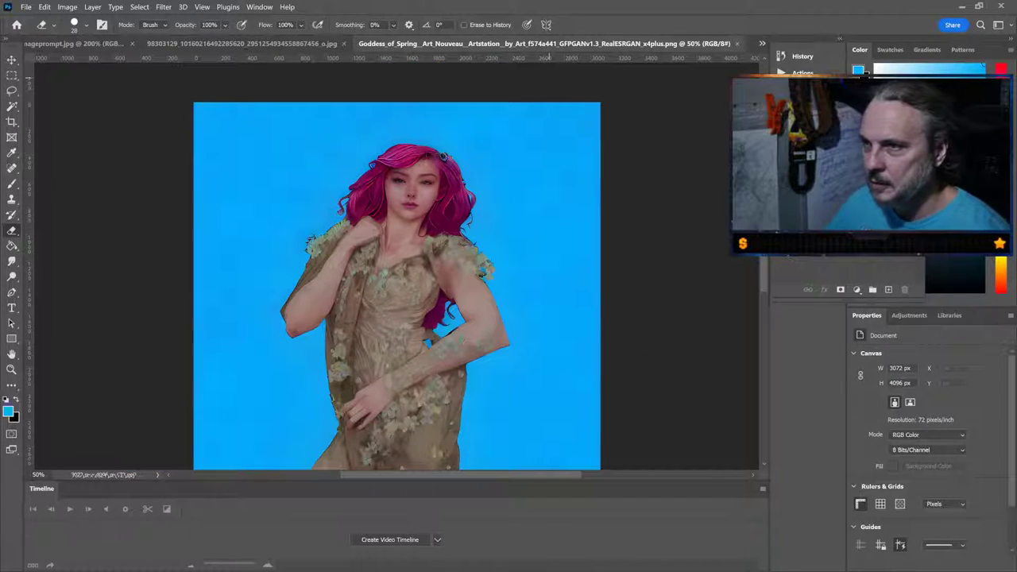
Compare the pose and dress in the f574a441 upscale with NP05_01_imageprompt.jpg, viewing the upscaled figure from the head to the lower hem
scroll(397, 266, "down", 5)
scroll(398, 266, "up", 3)
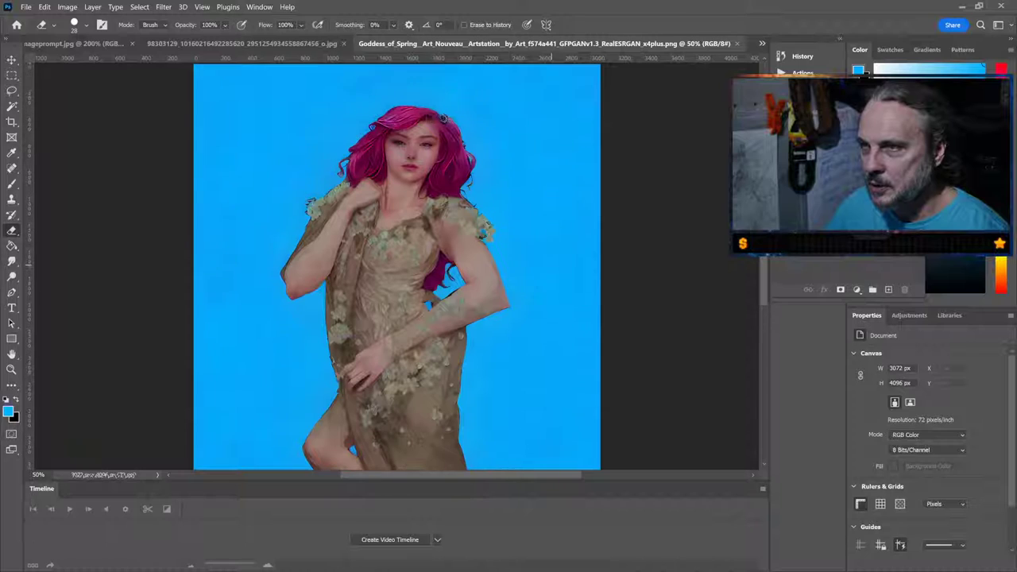
key("ctrl+Tab")
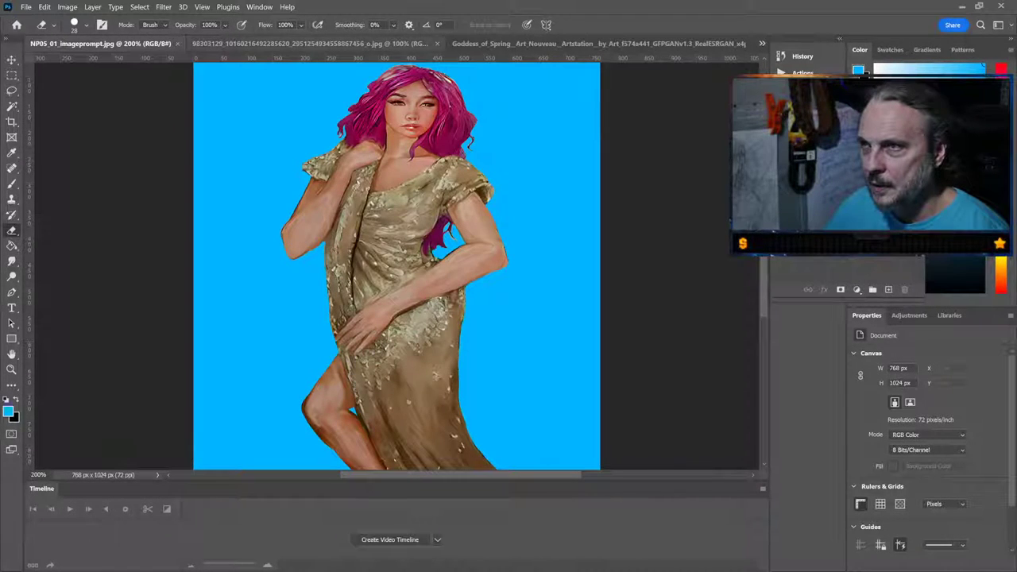
key("ctrl+shift+Tab")
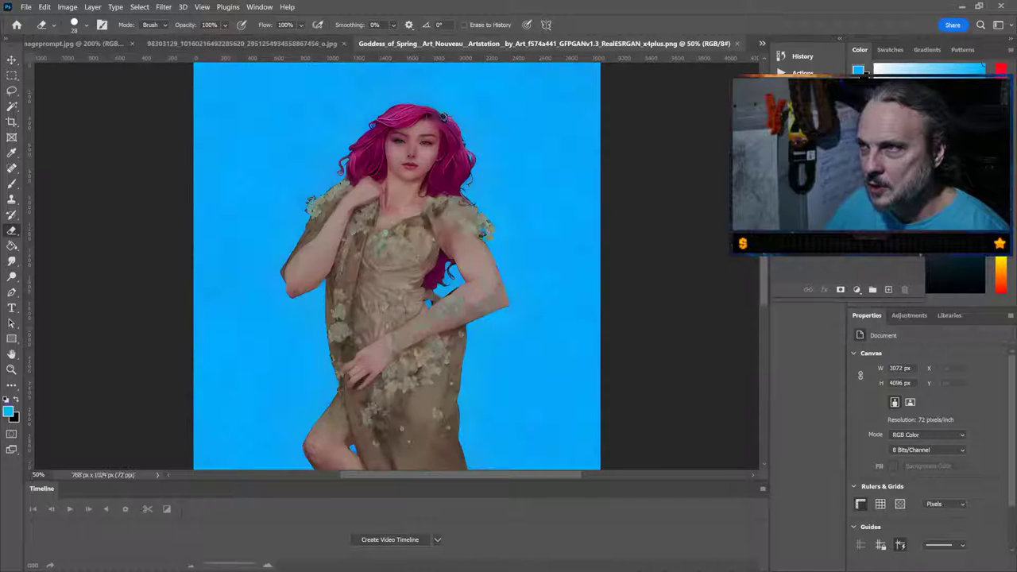
scroll(397, 262, "down", 5)
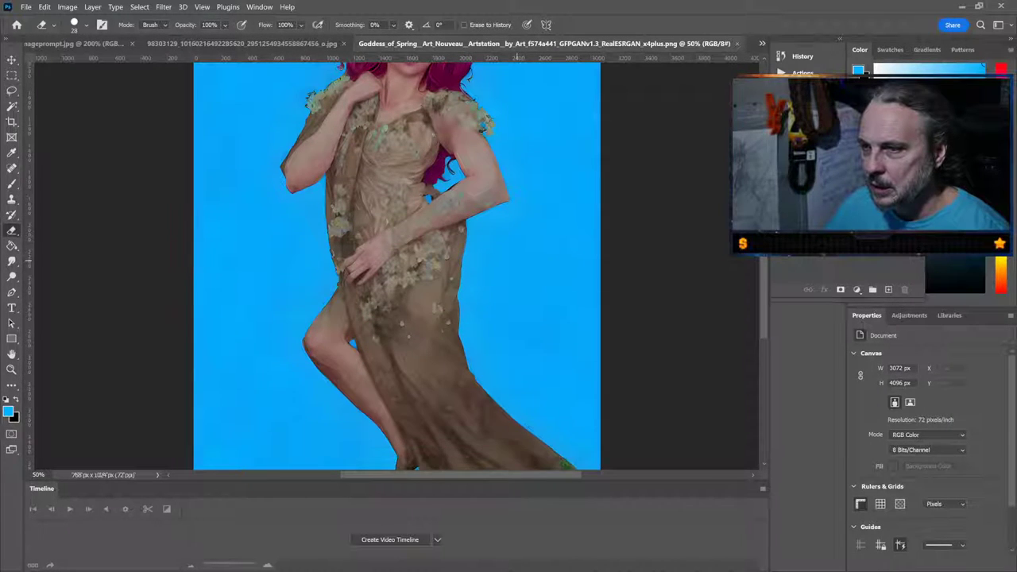
scroll(398, 262, "up", 5)
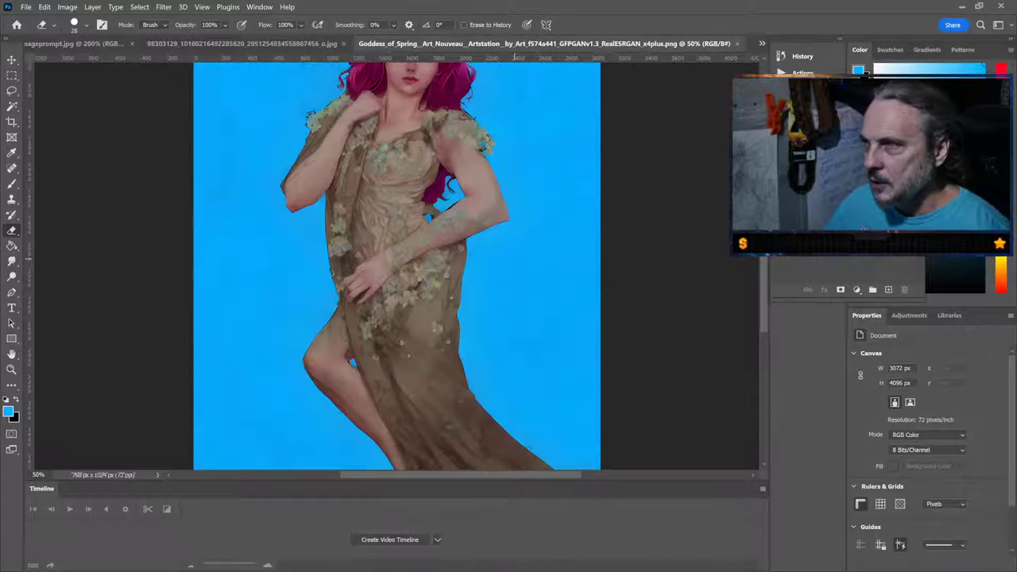
scroll(398, 266, "up", 3)
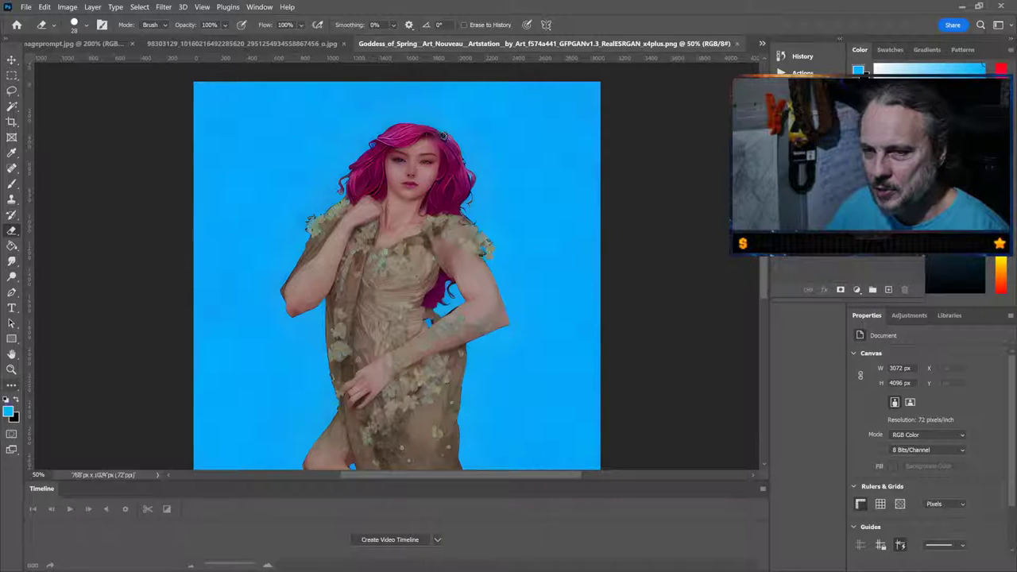
Smudge skin into the notch along the upper edge of the index finger on the hip hand, using a 36 px Smudge tool at 68% strength
key("z")
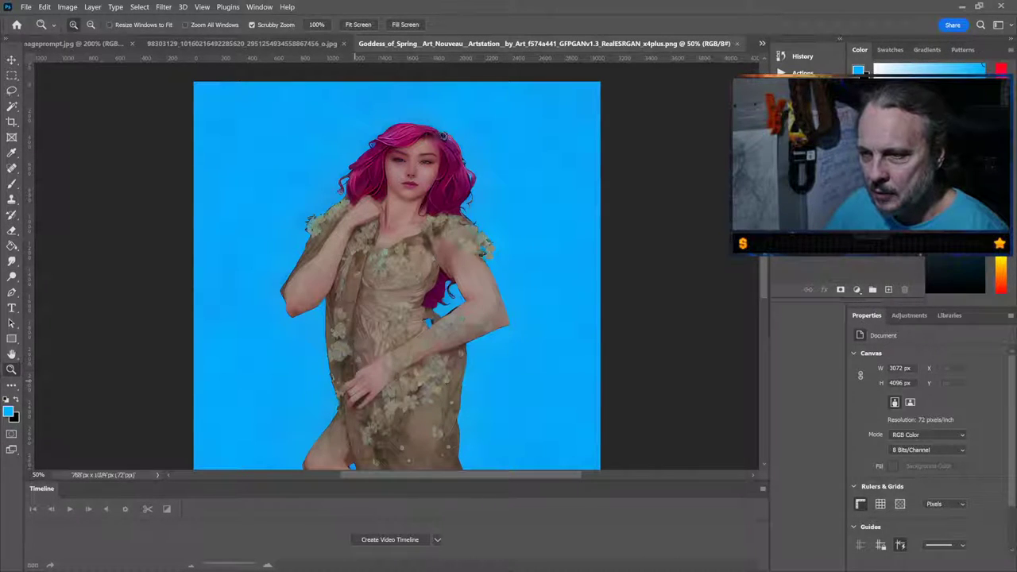
left_click_drag(346, 374, 429, 374)
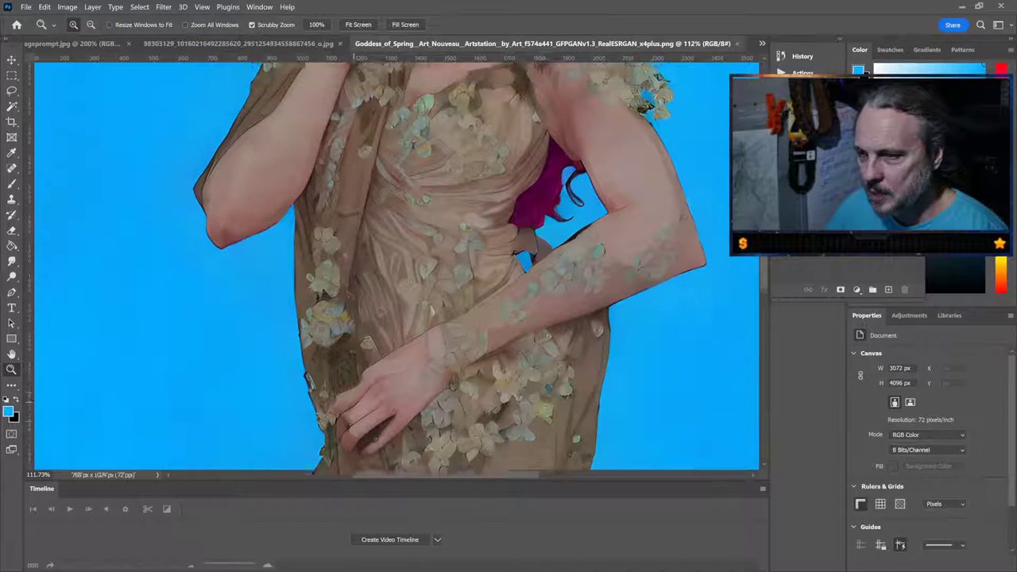
scroll(398, 266, "down", 2)
scroll(397, 267, "left", 3)
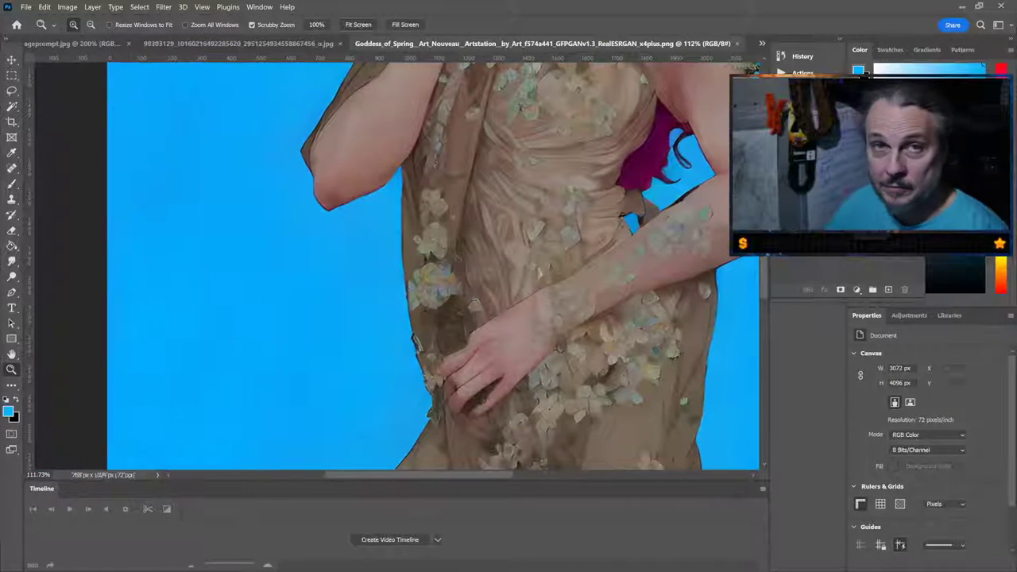
scroll(397, 266, "left", 1)
scroll(435, 267, "down", 4)
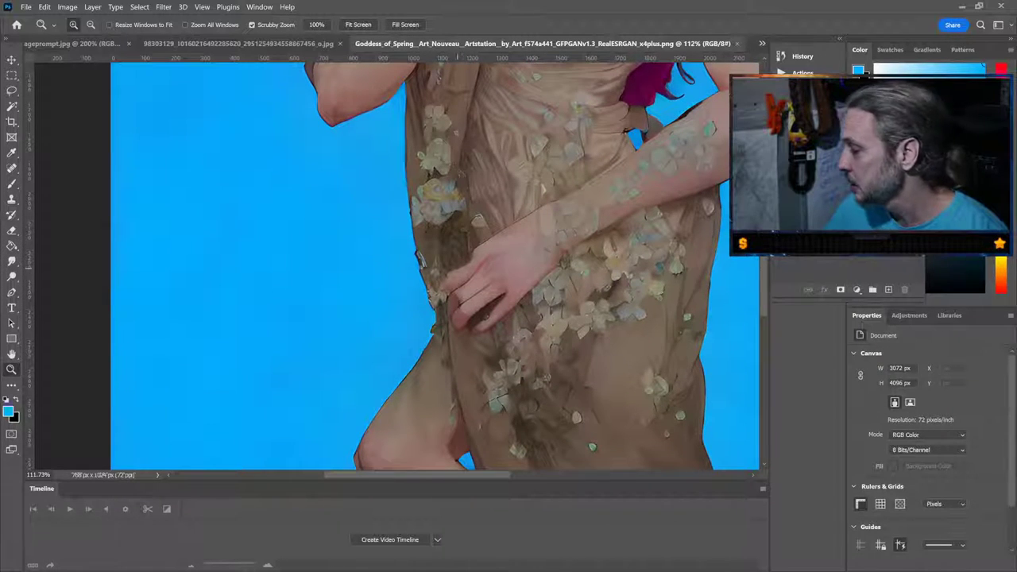
scroll(476, 296, "up", 5)
scroll(445, 262, "up", 1)
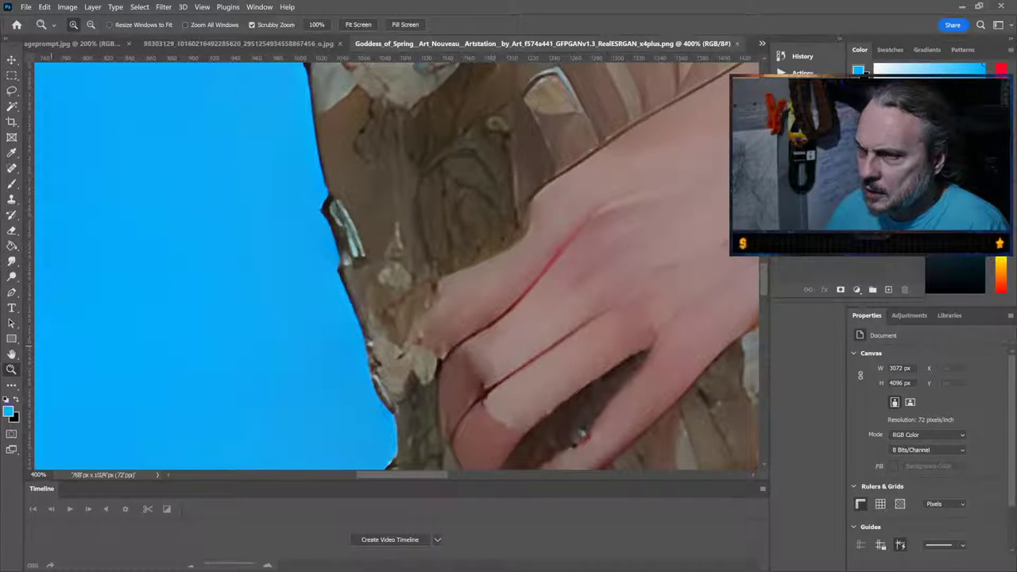
key("r")
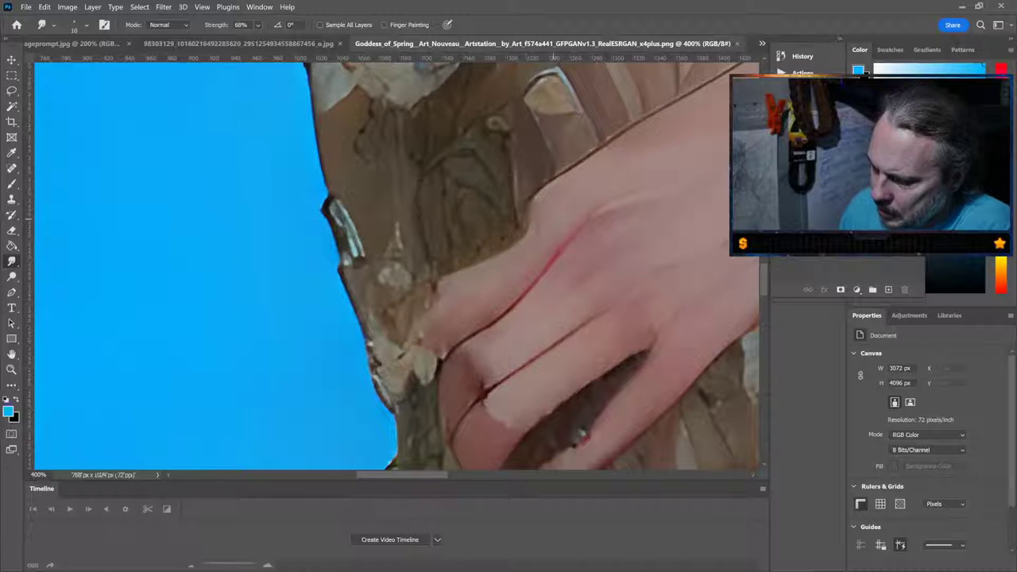
key("bracketright")
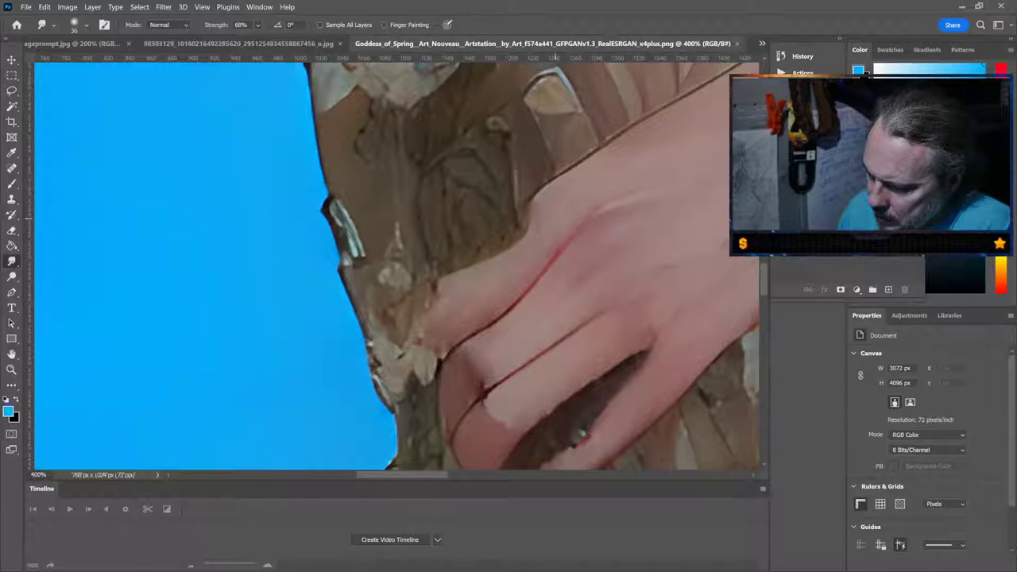
mouse_move(556, 239)
left_mouse_down()
mouse_move(525, 227)
mouse_move(499, 253)
left_mouse_up()
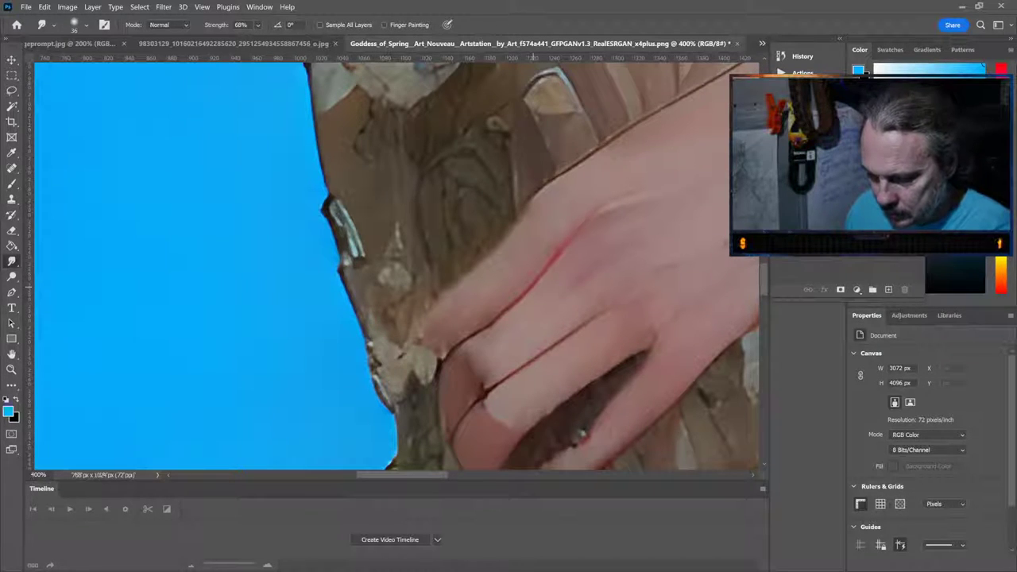
Sample the dark brown outline colour along the upper edge of the hip hand as the Brush colour
key("ctrl+minus")
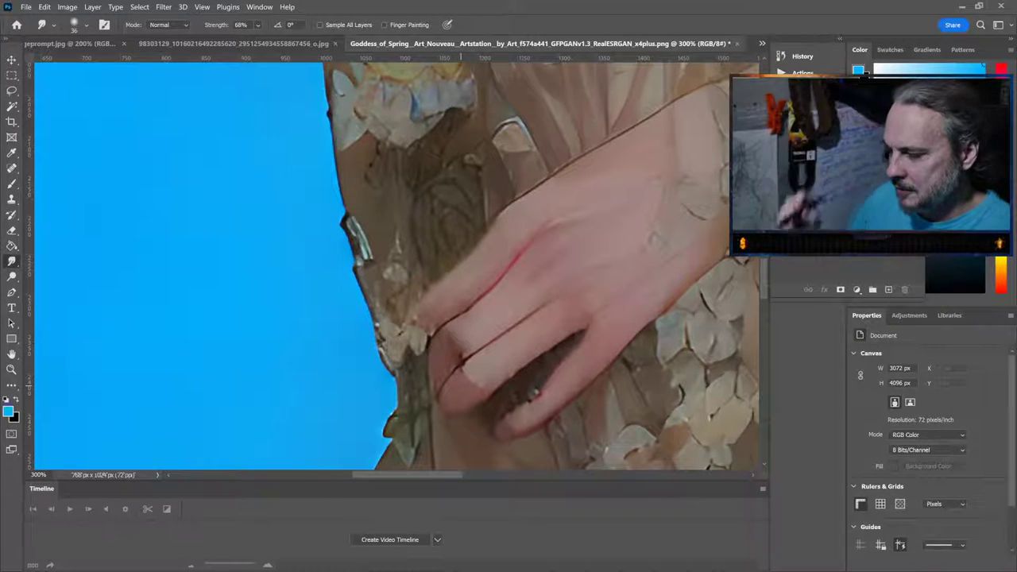
scroll(398, 267, "up", 3)
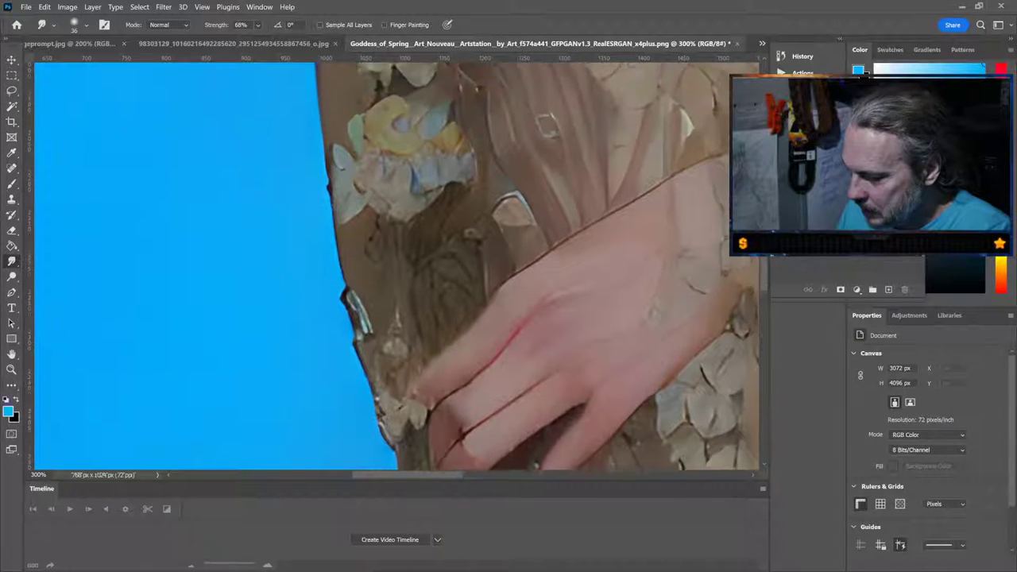
scroll(398, 267, "down", 1)
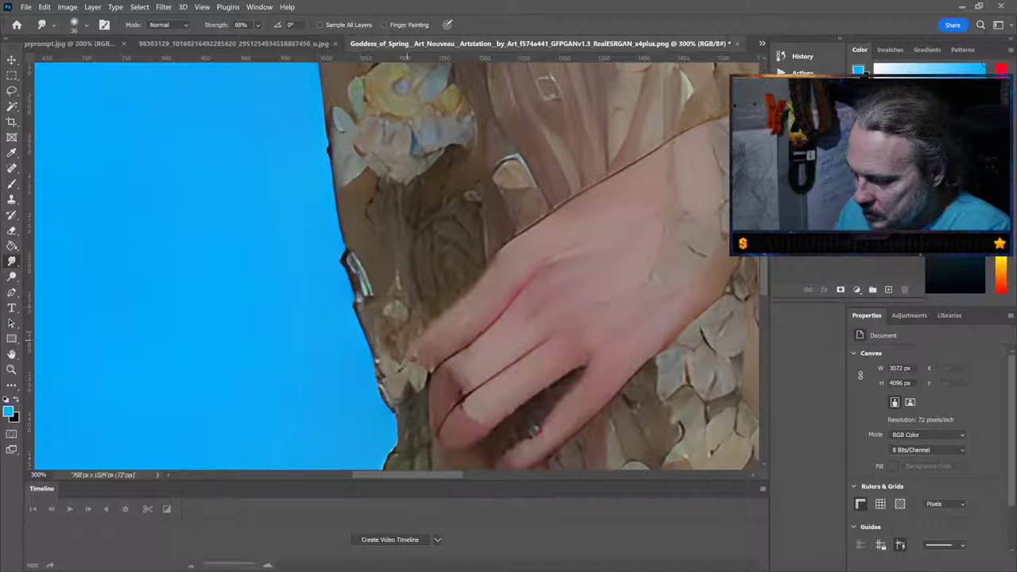
key("ctrl+plus")
key("ctrl+plus")
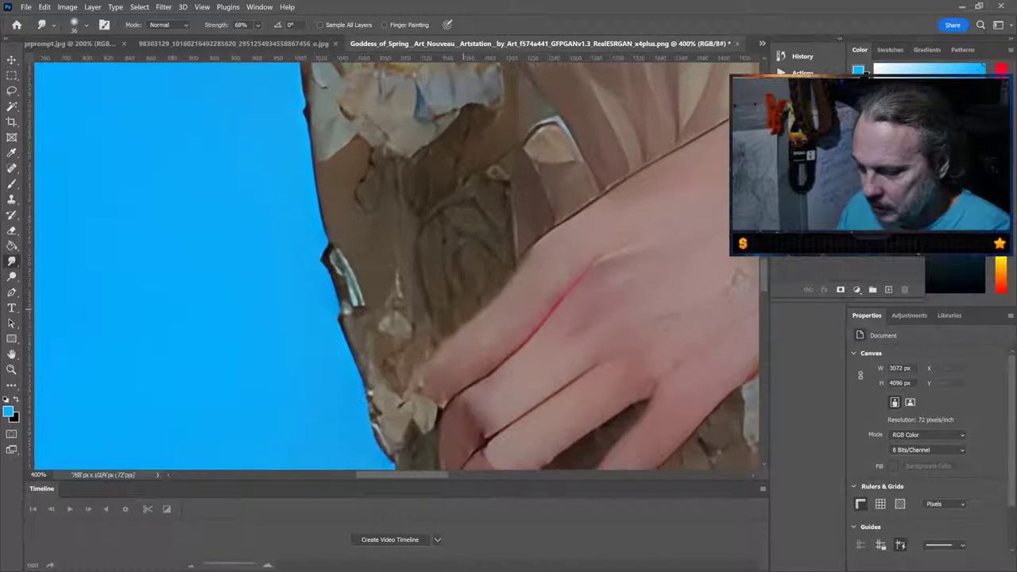
key("ctrl+plus")
key("ctrl+plus")
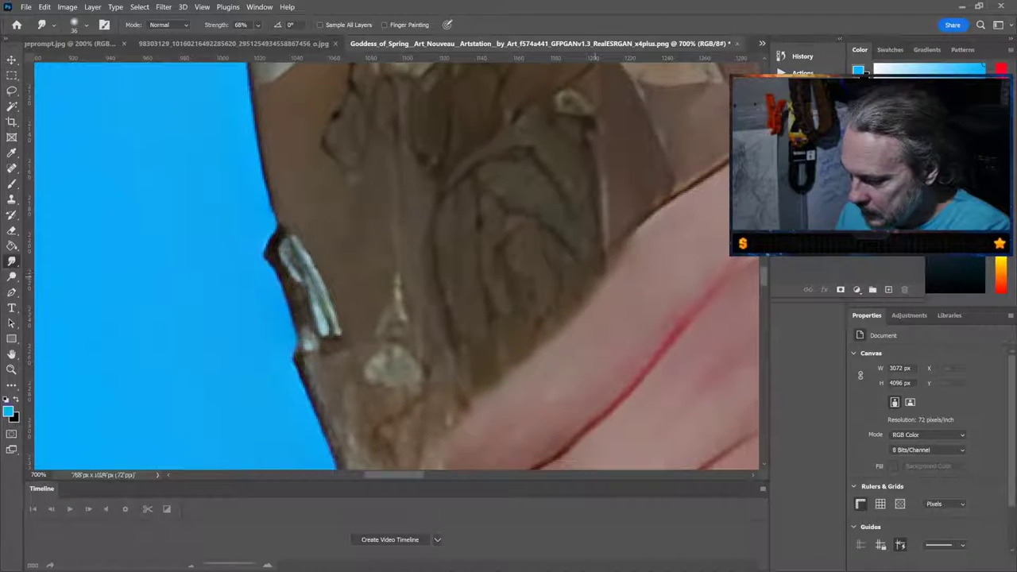
key("b")
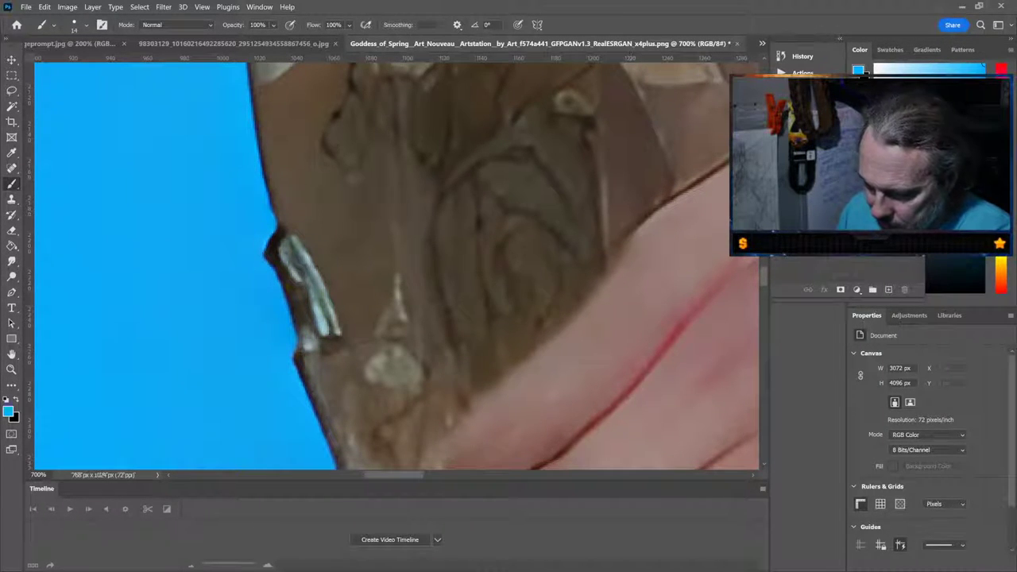
key("i")
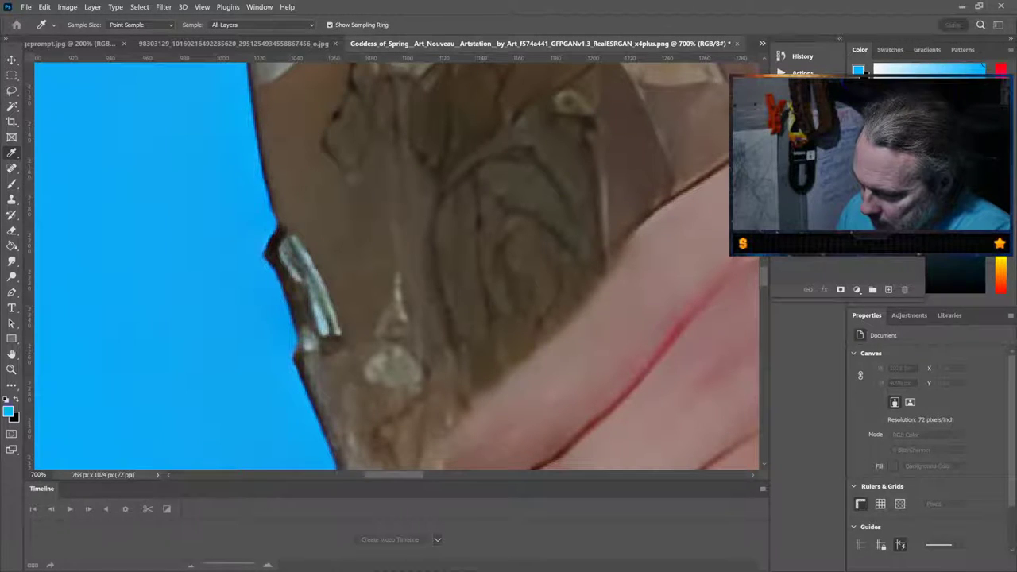
key("b")
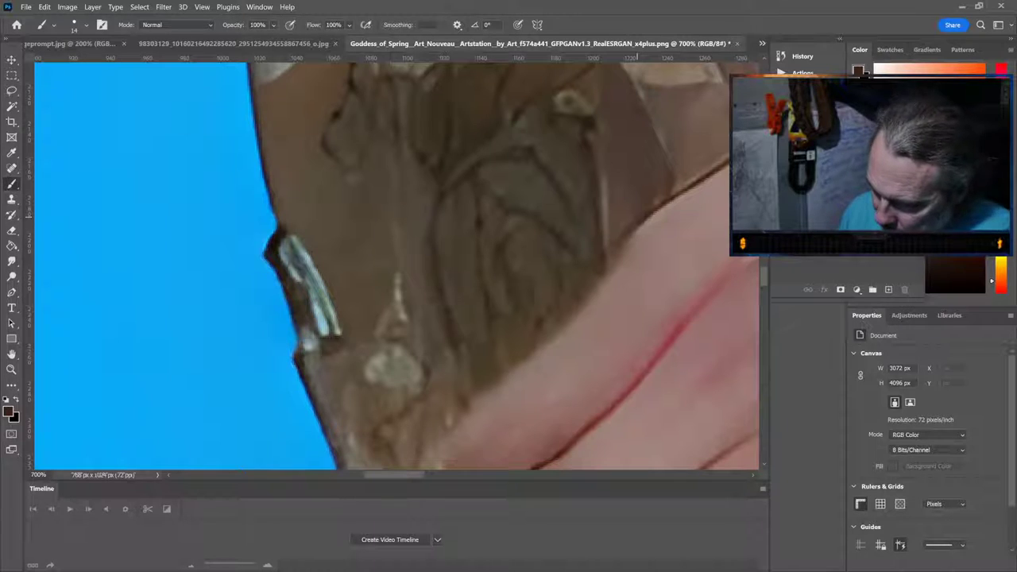
Reduce the brush to 3 px and set its opacity to 85%
left_click(649, 237)
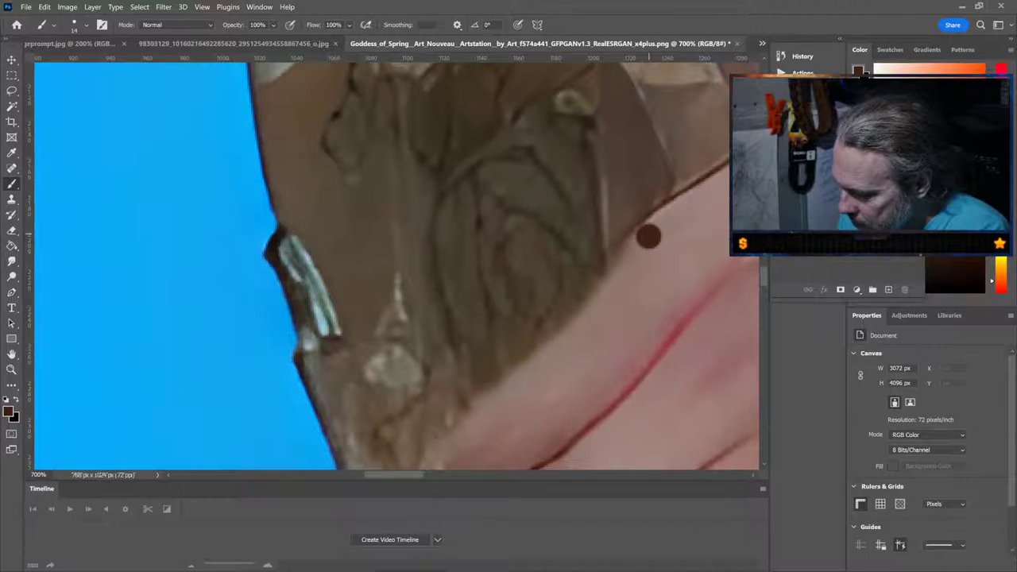
key("bracketleft")
key("bracketleft")
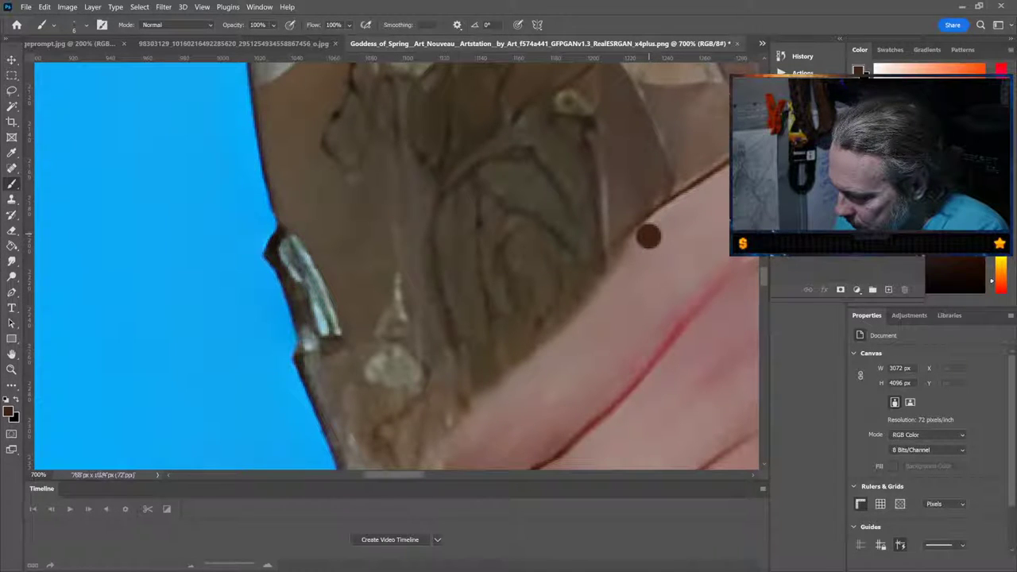
key("bracketleft")
key("bracketleft")
key("bracketleft")
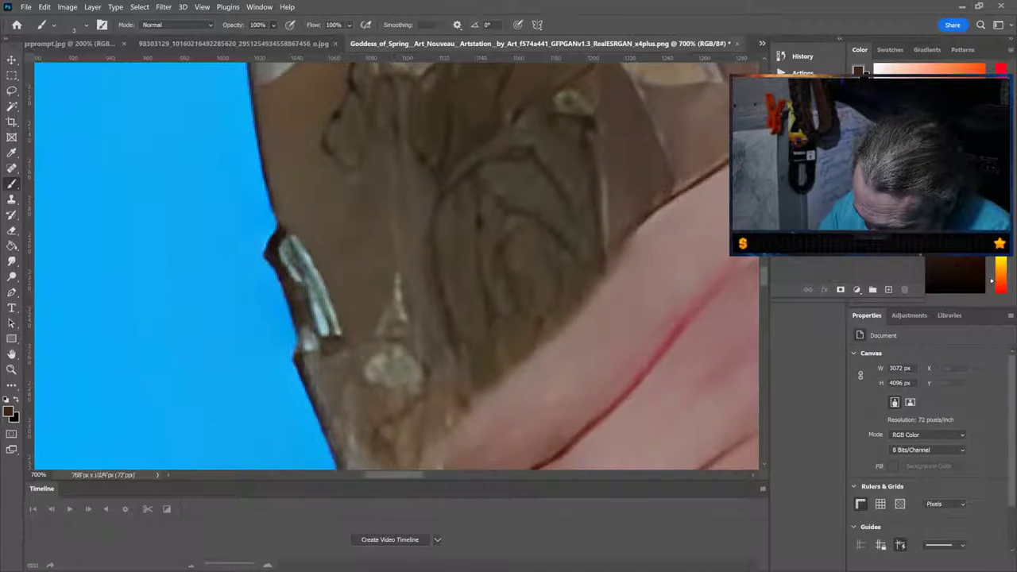
key("6")
key("3")
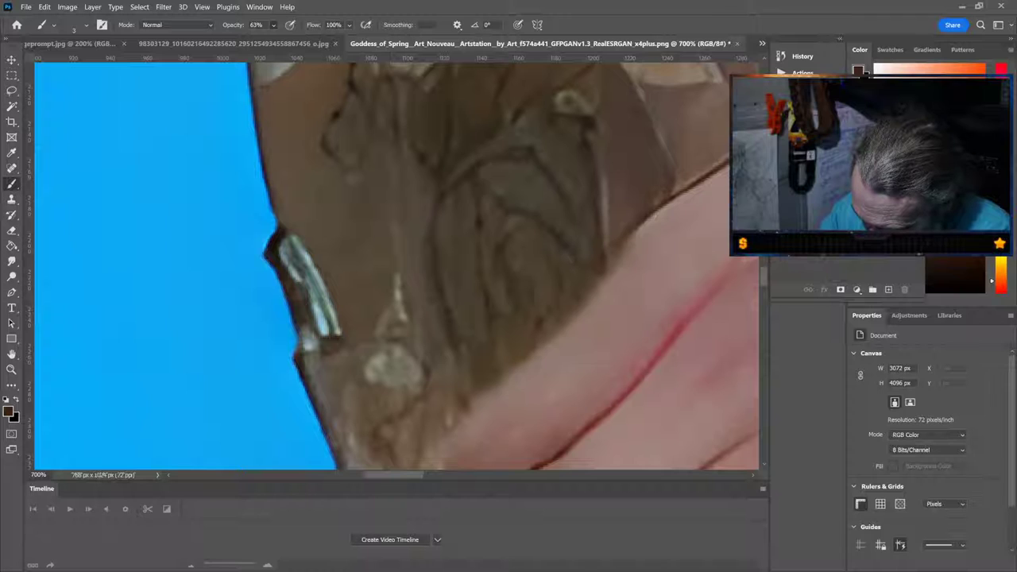
key("7")
key("6")
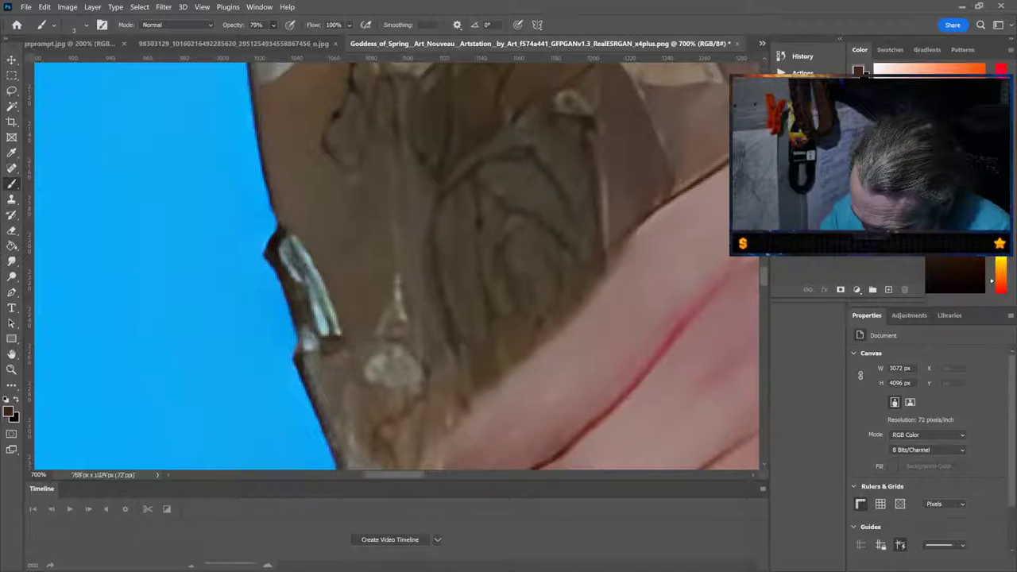
key("8")
key("5")
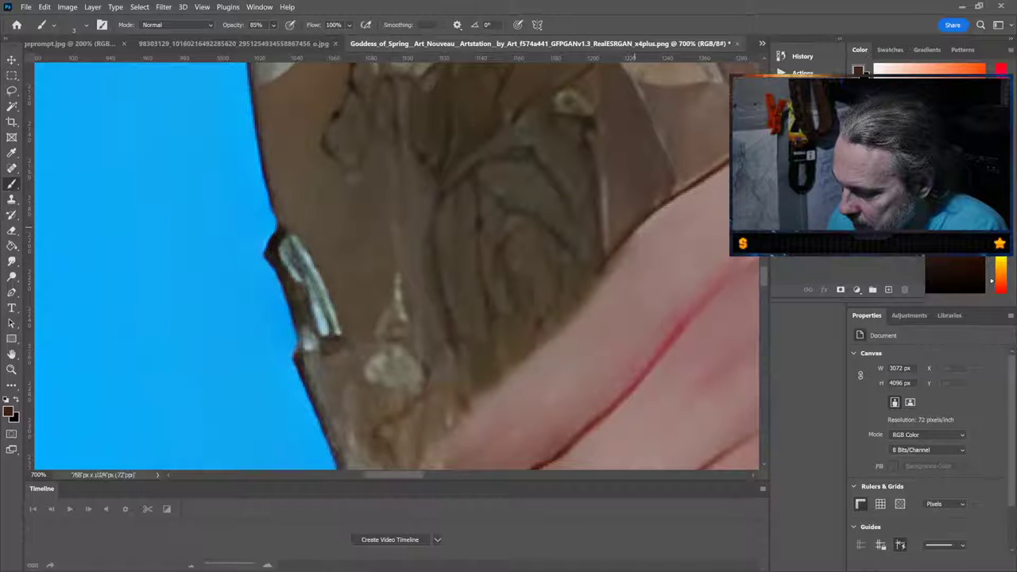
Paint a thin dark brown outline along the upper edge of the index finger from the knuckle down to the fingertip
left_click_drag(592, 278, 544, 336)
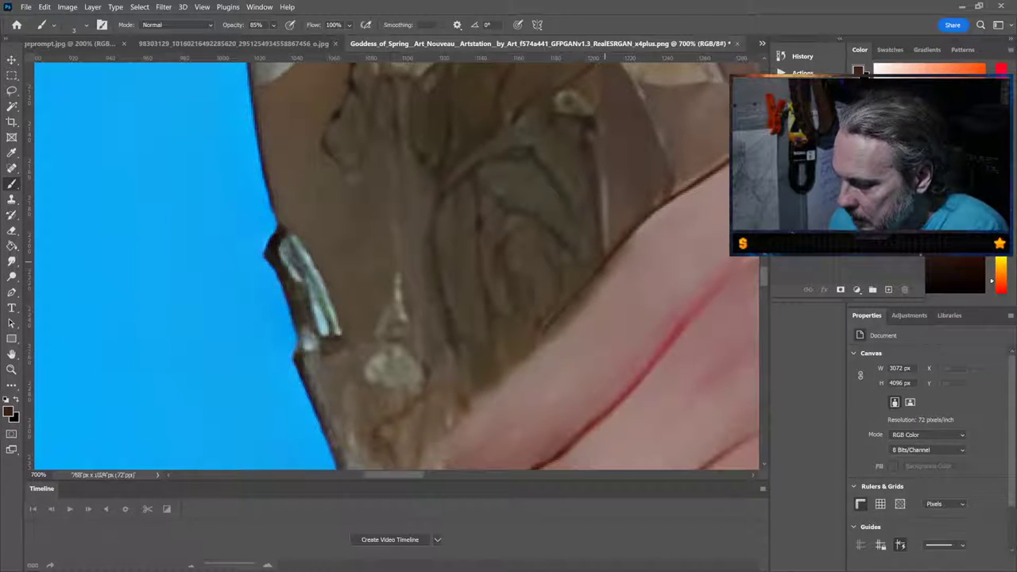
left_click_drag(596, 278, 512, 367)
left_click_drag(614, 256, 505, 374)
left_click_drag(560, 324, 451, 429)
left_click_drag(535, 353, 440, 453)
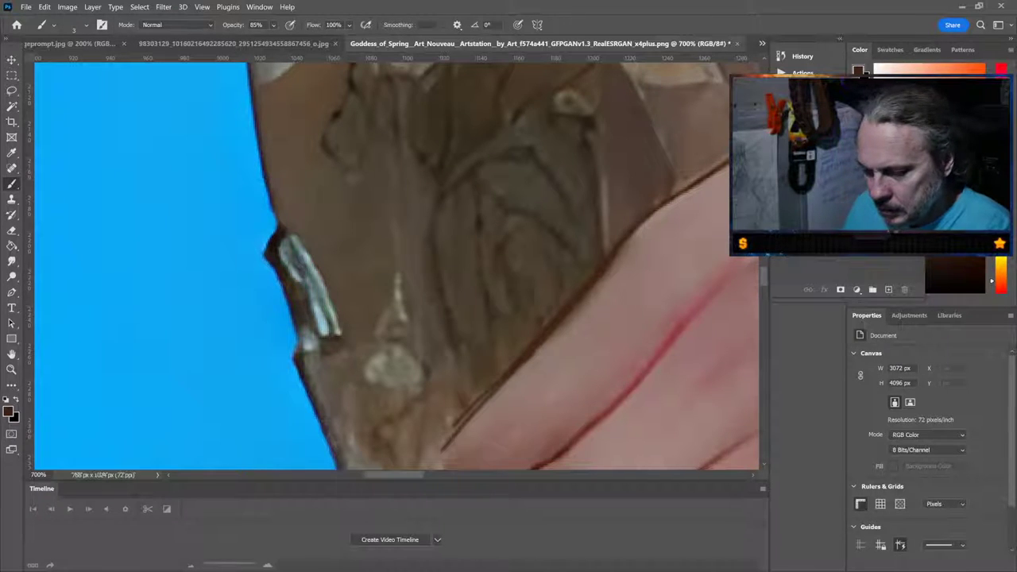
key("ctrl+minus")
key("ctrl+minus")
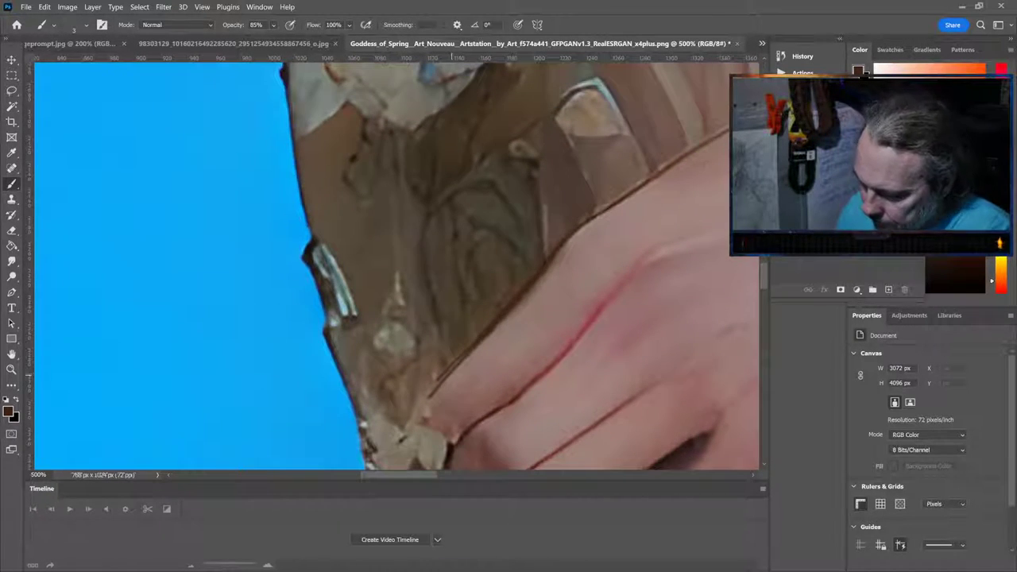
left_click_drag(463, 358, 424, 418)
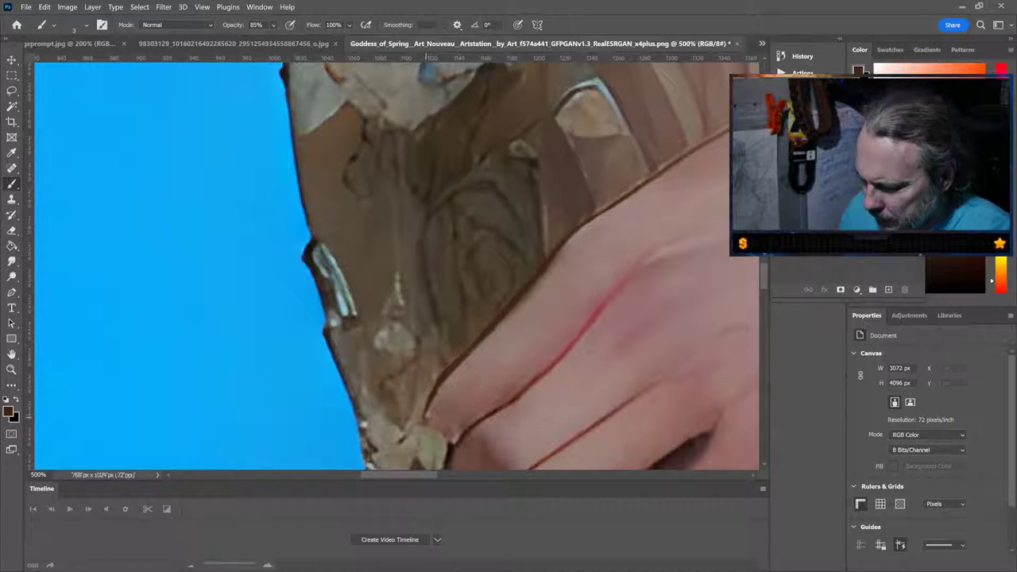
Return to the Smudge tool and check the retouched hand against the surrounding dress and arm at 100% zoom
key("ctrl+minus")
key("ctrl+minus")
key("ctrl+minus")
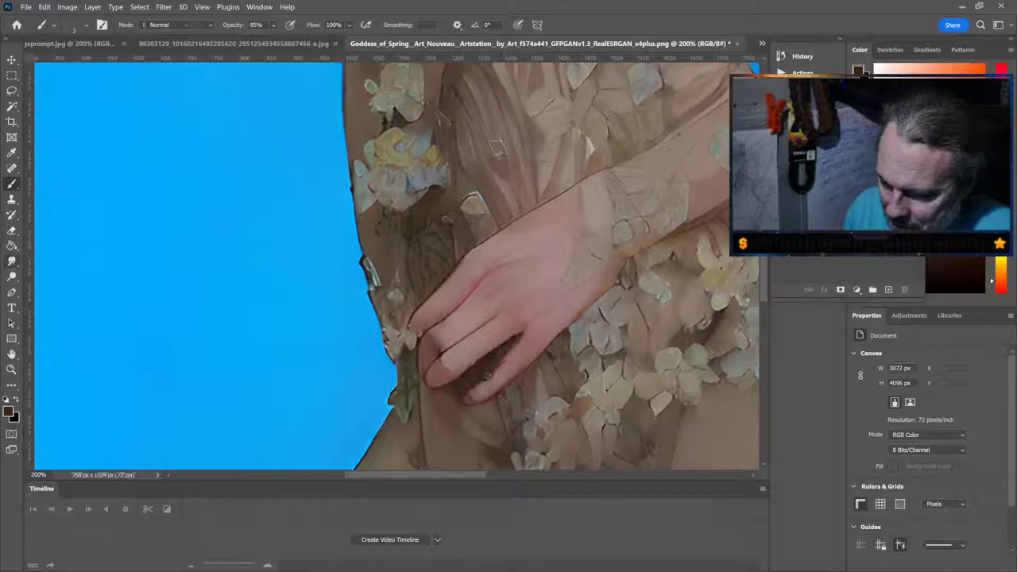
left_click(12, 261)
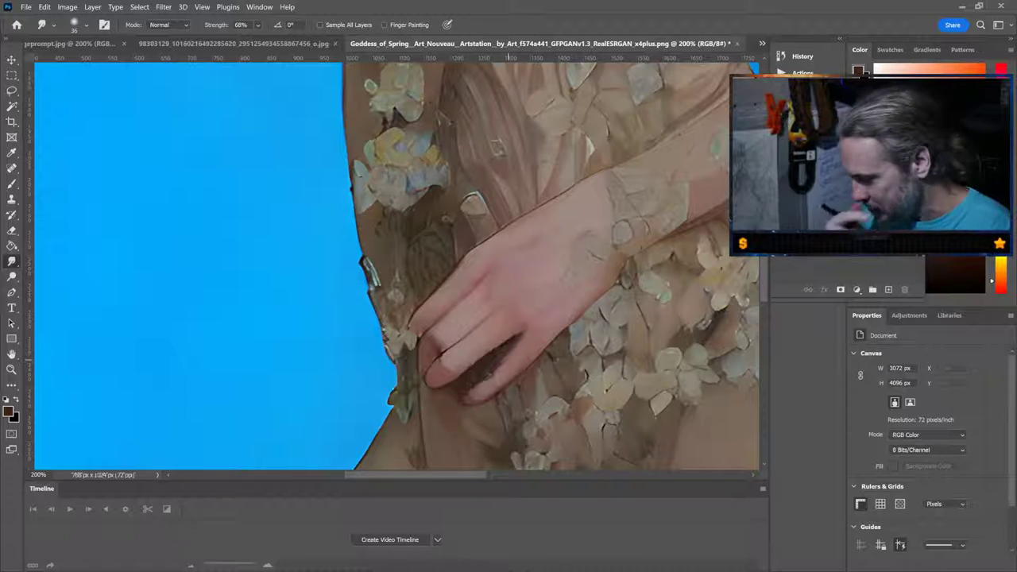
key("ctrl+minus")
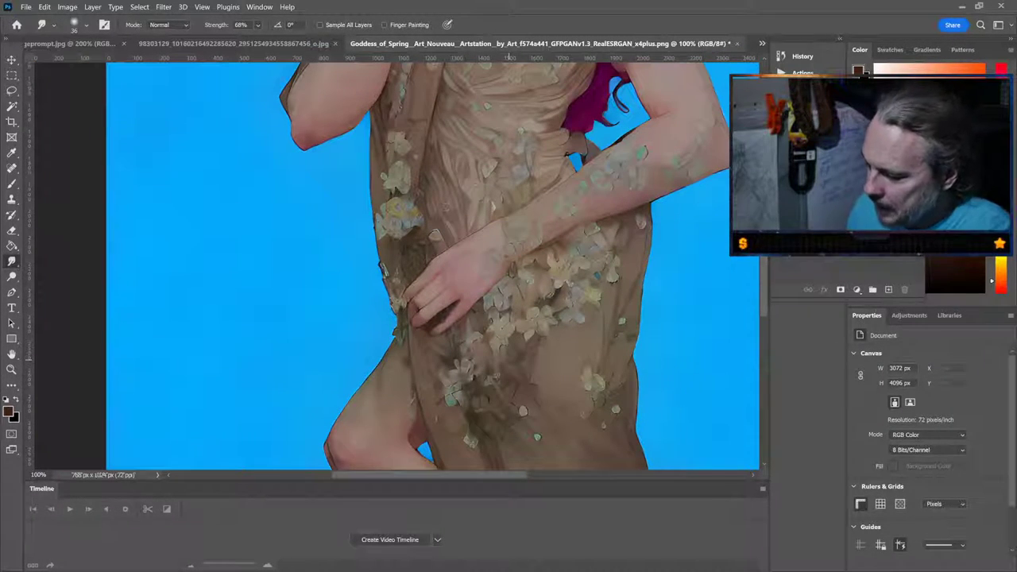
Smudge an extended index finger out of the raised hand over the pink hair, and blend the skin between its knuckles and the neck
scroll(433, 266, "up", 10)
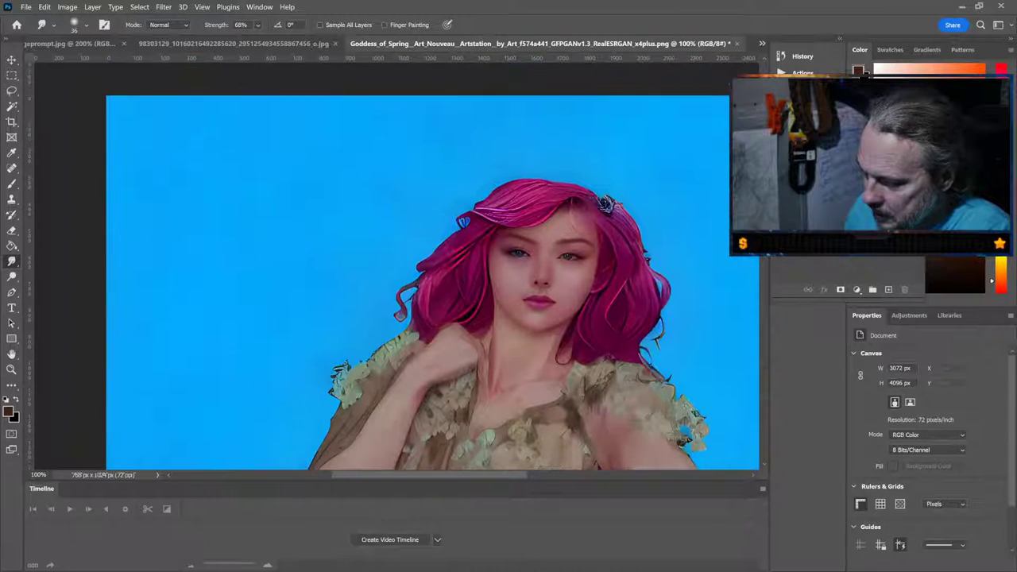
key("ctrl+plus")
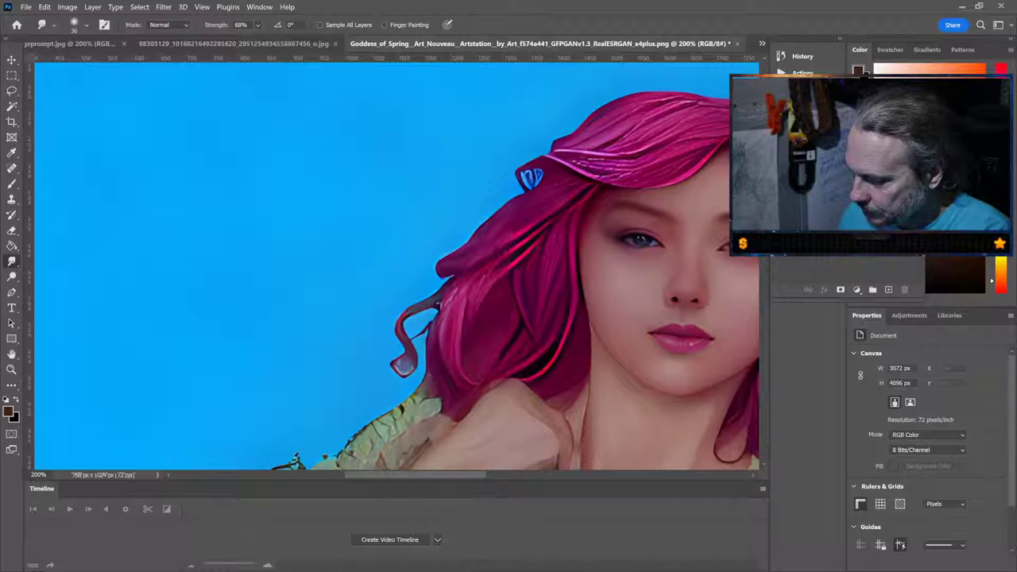
scroll(398, 266, "down", 5)
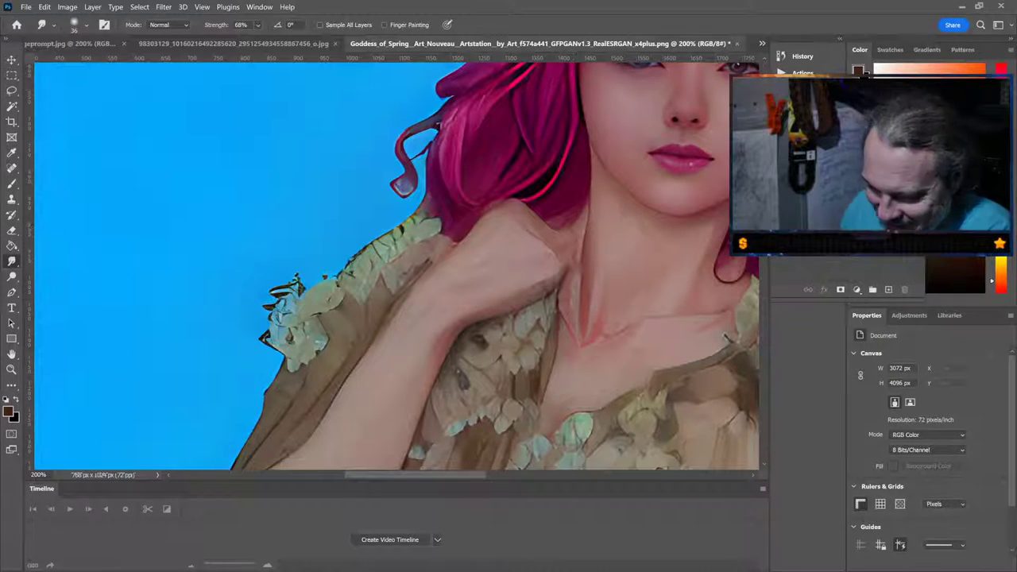
key("b")
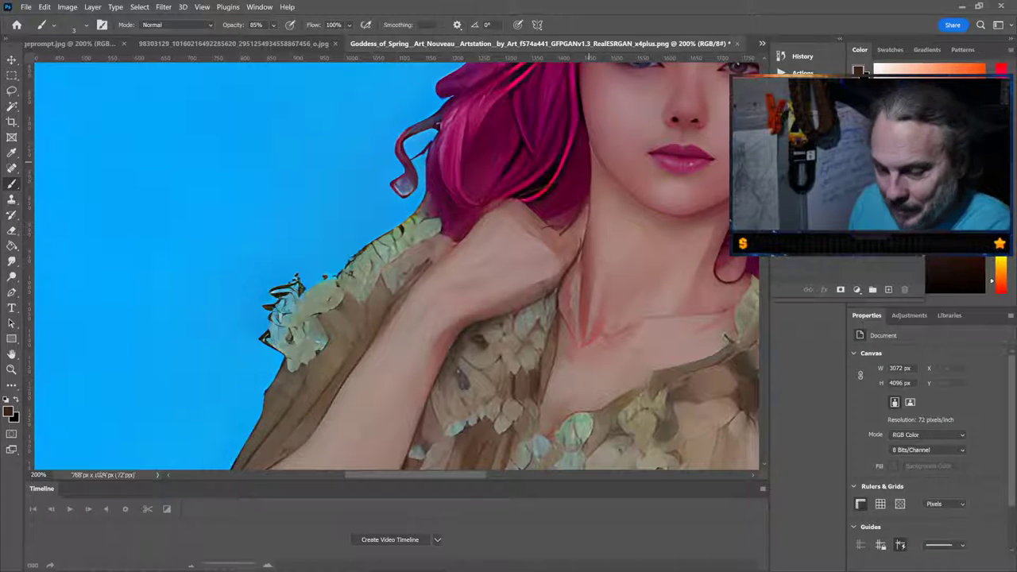
left_click(12, 261)
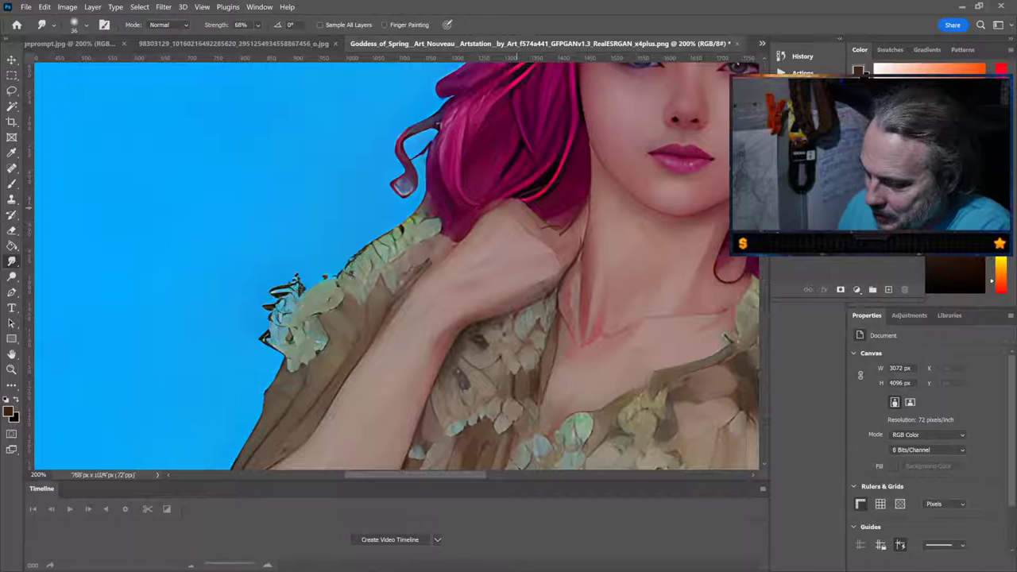
mouse_move(525, 194)
left_mouse_down()
mouse_move(531, 211)
mouse_move(550, 199)
left_mouse_up()
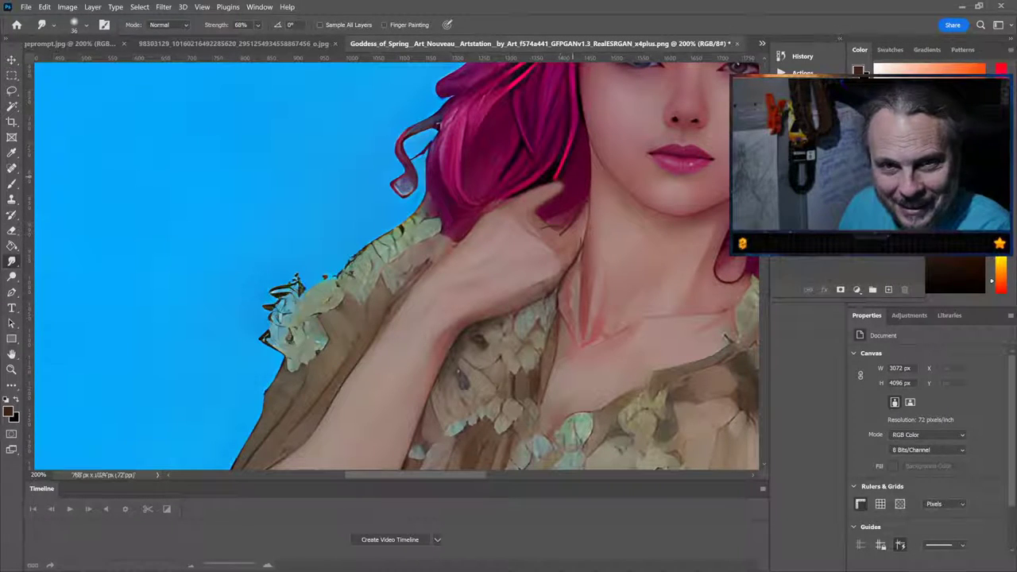
left_click_drag(524, 194, 569, 181)
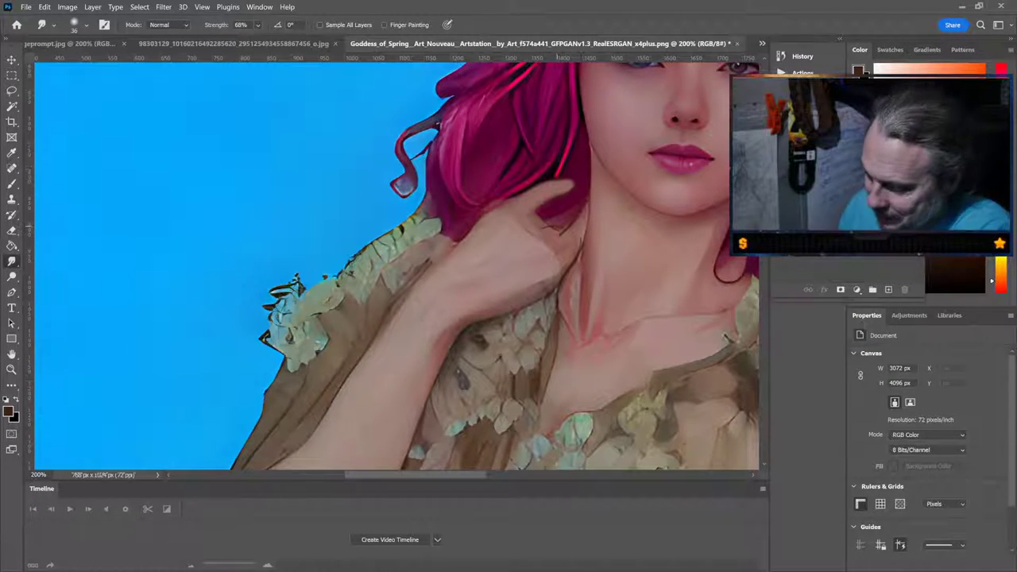
mouse_move(553, 233)
left_mouse_down()
mouse_move(580, 220)
mouse_move(558, 208)
left_mouse_up()
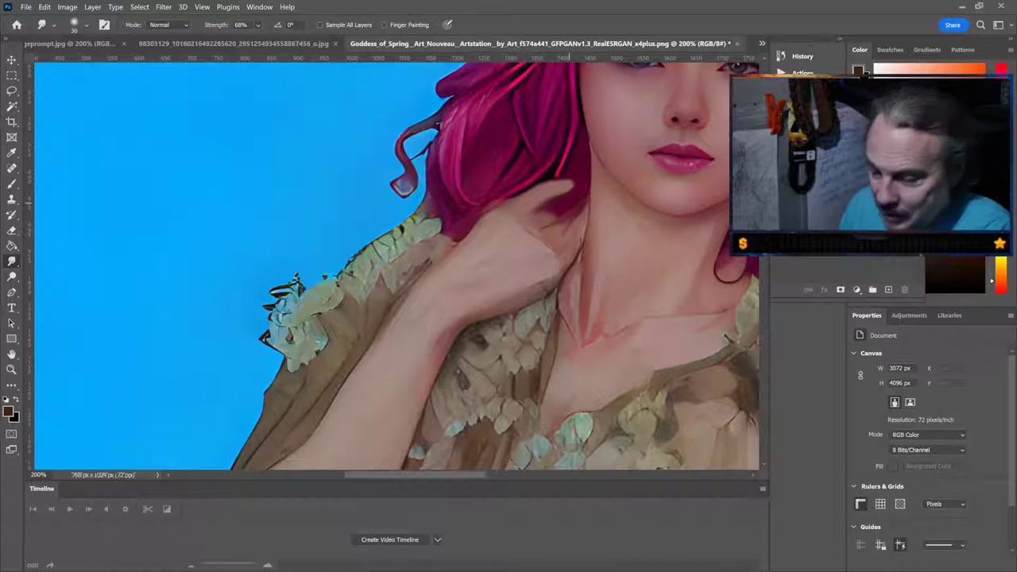
mouse_move(525, 232)
left_mouse_down()
mouse_move(539, 219)
mouse_move(558, 237)
left_mouse_up()
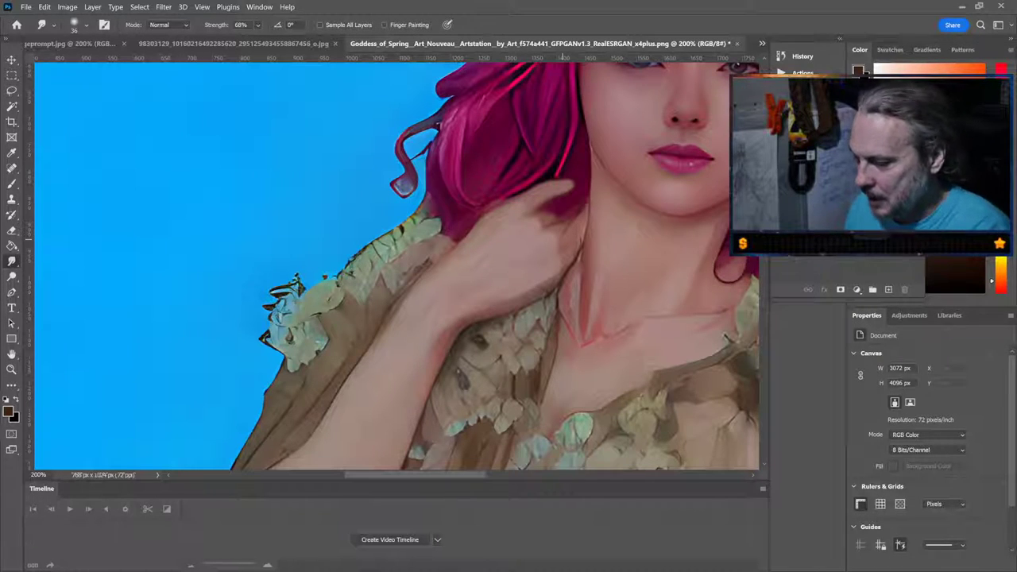
Paint thin dark brown outlines around the raised hand's new finger and down the edge where the hair and hand meet the neck
key("ctrl+plus")
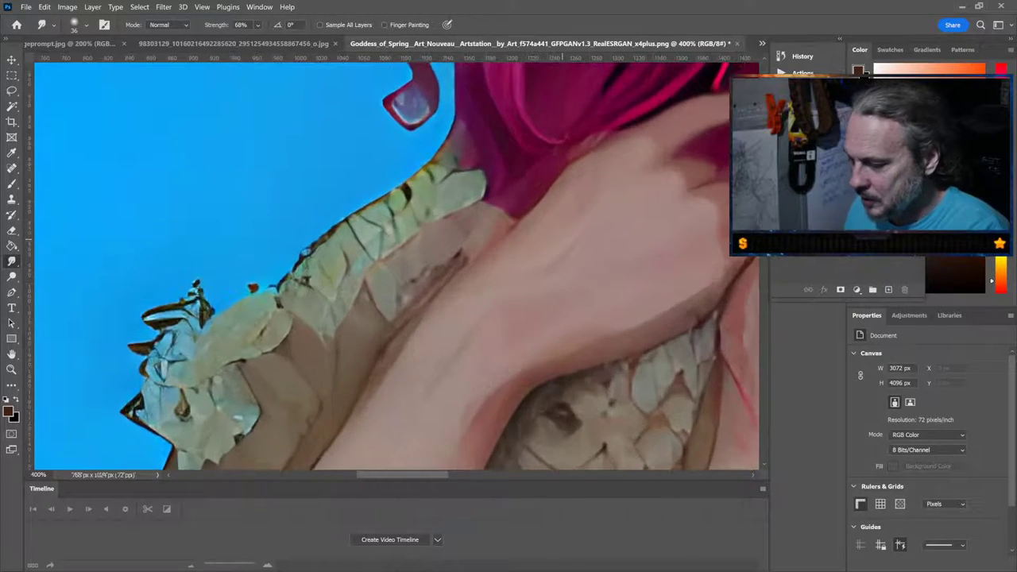
scroll(398, 267, "right", 6)
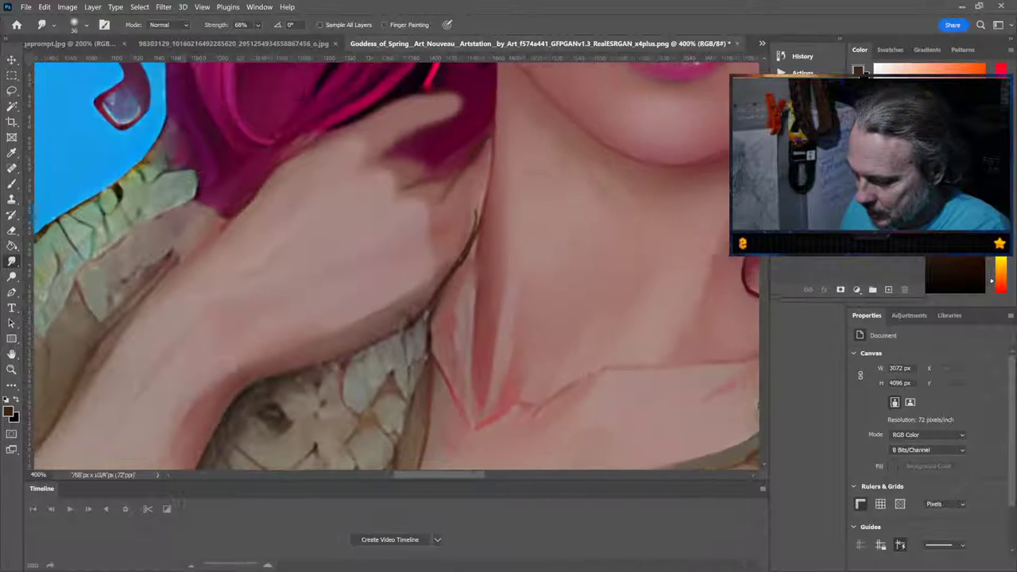
scroll(398, 266, "up", 3)
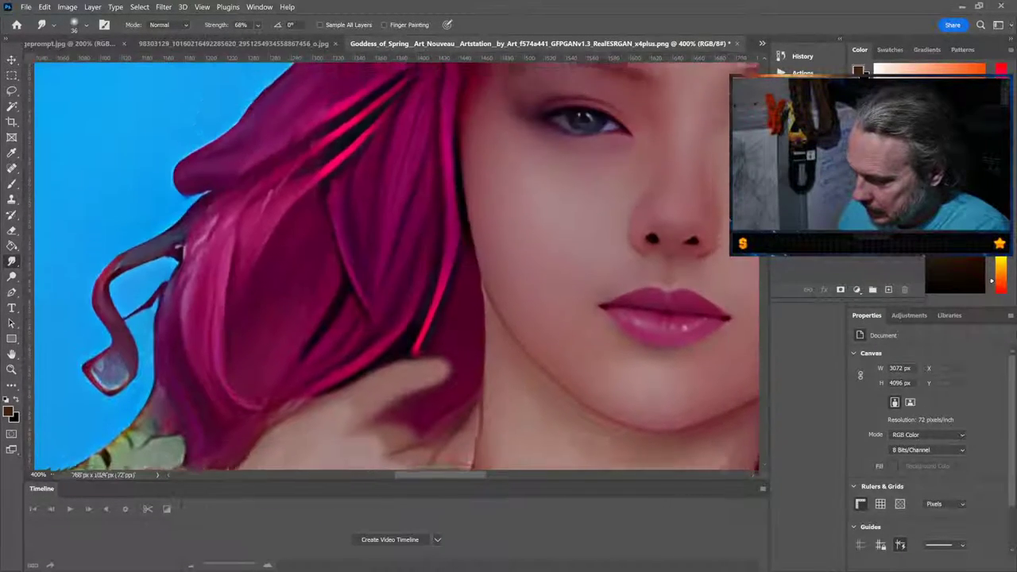
key("b")
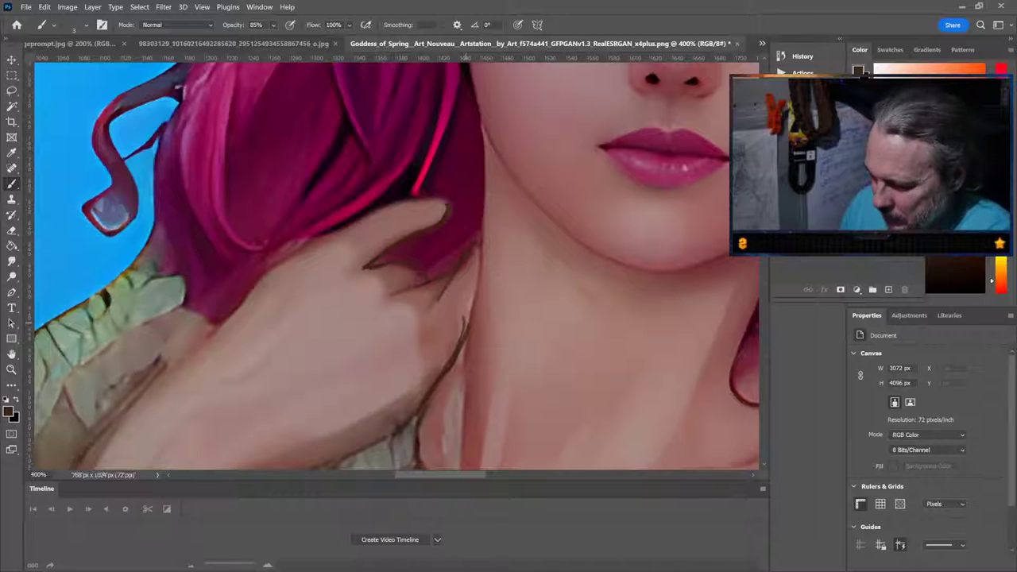
left_click_drag(485, 242, 472, 321)
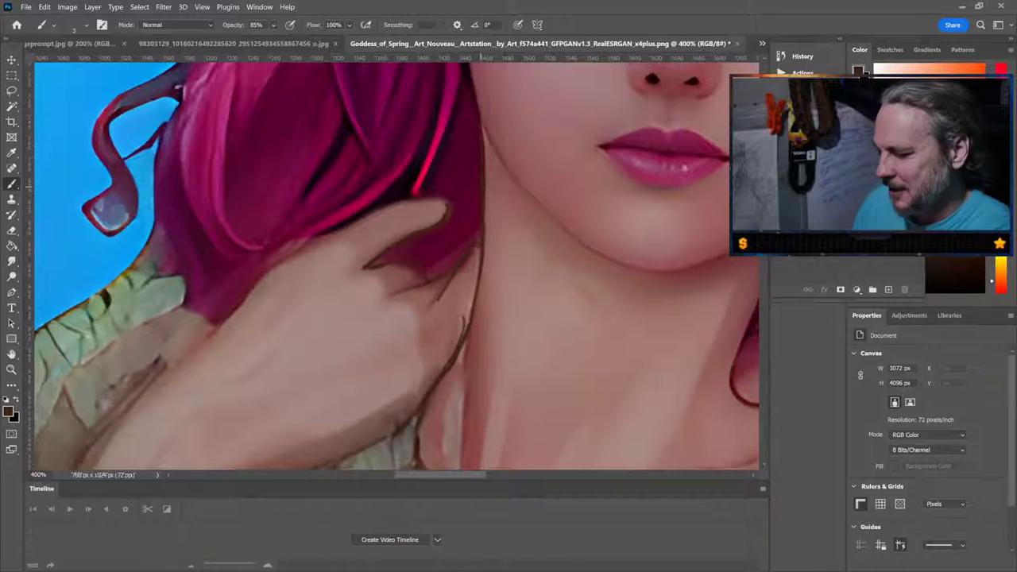
key("ctrl+minus")
key("ctrl+minus")
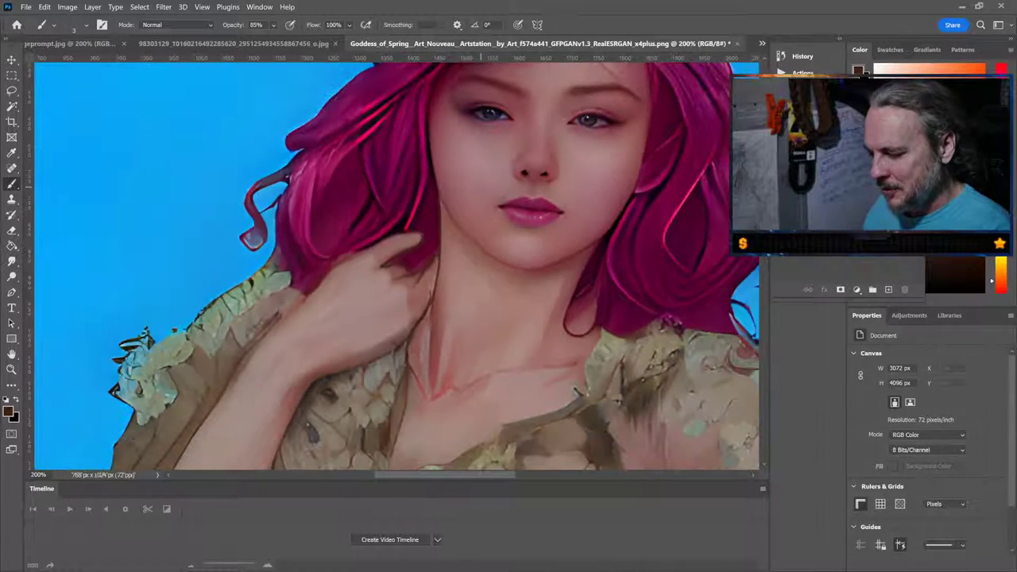
key("ctrl+minus")
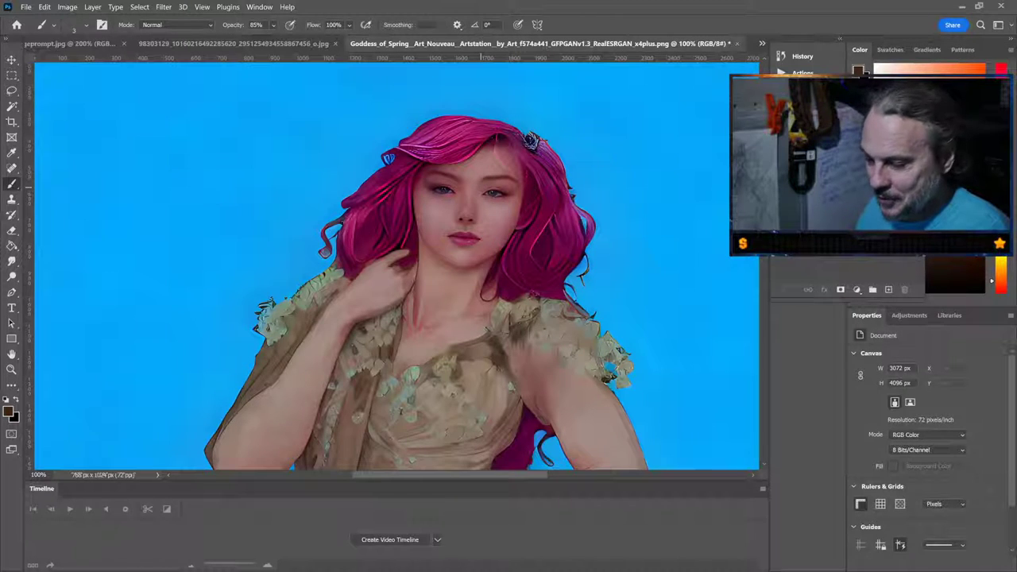
Paint dark brown lines from the raised hand down the neck and back to the collar, enclosing a small sliver of skin
key("ctrl+plus")
key("ctrl+plus")
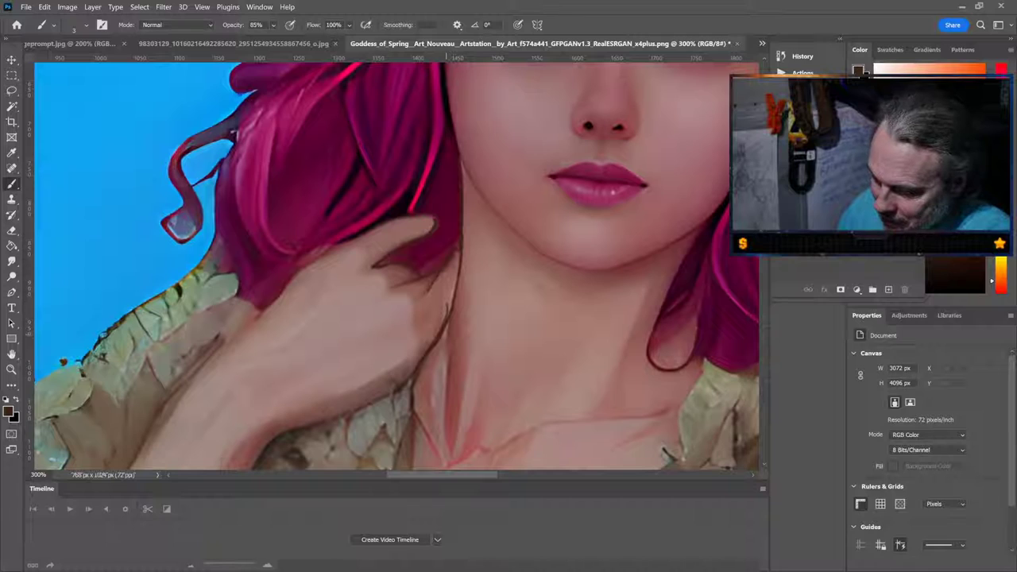
left_click_drag(450, 318, 442, 401)
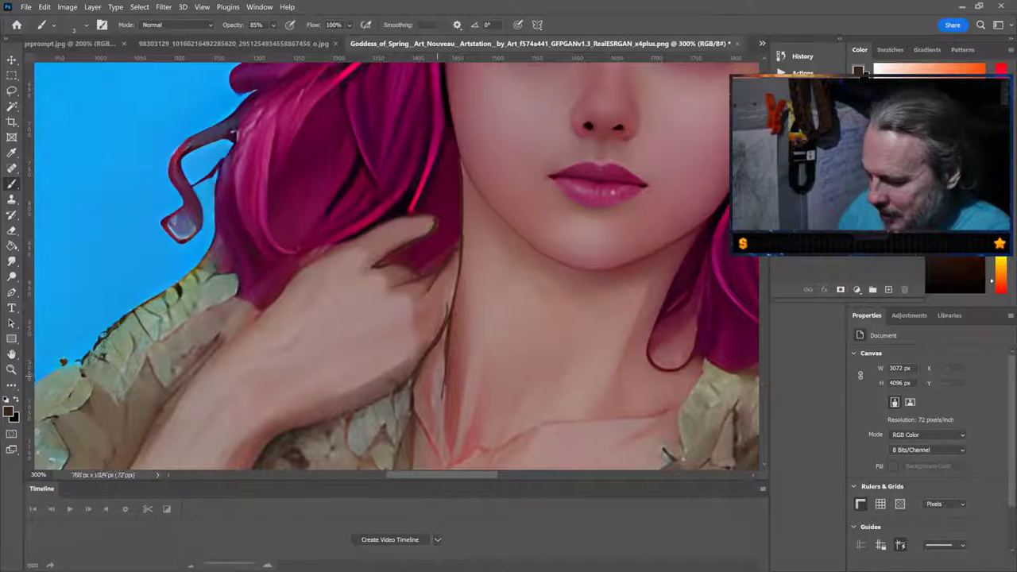
mouse_move(446, 359)
left_mouse_down()
mouse_move(440, 403)
mouse_move(404, 434)
left_mouse_up()
key("ctrl+minus")
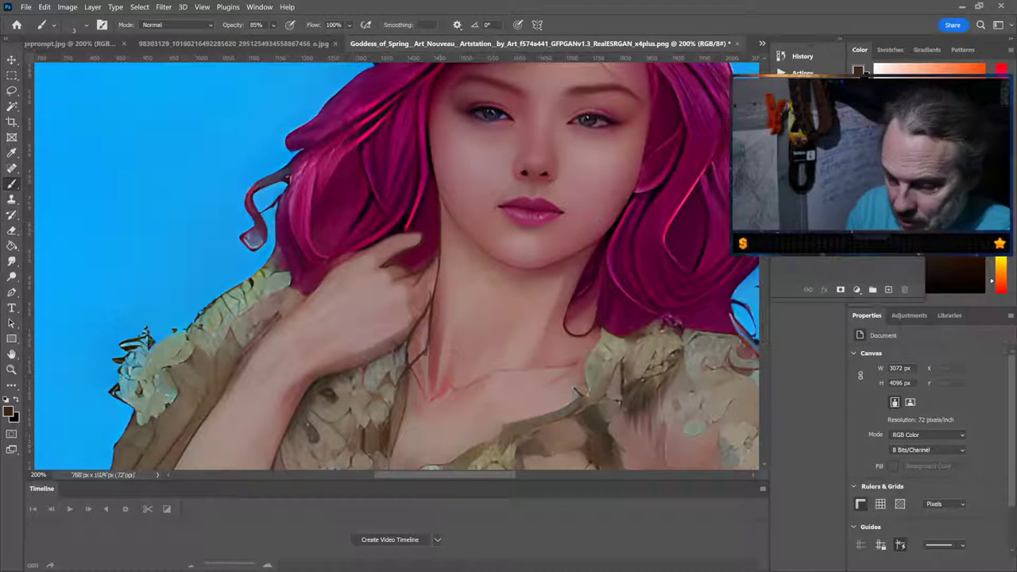
Switch to the Clone Stamp tool and reduce its brush size to 47 px
left_click(12, 261)
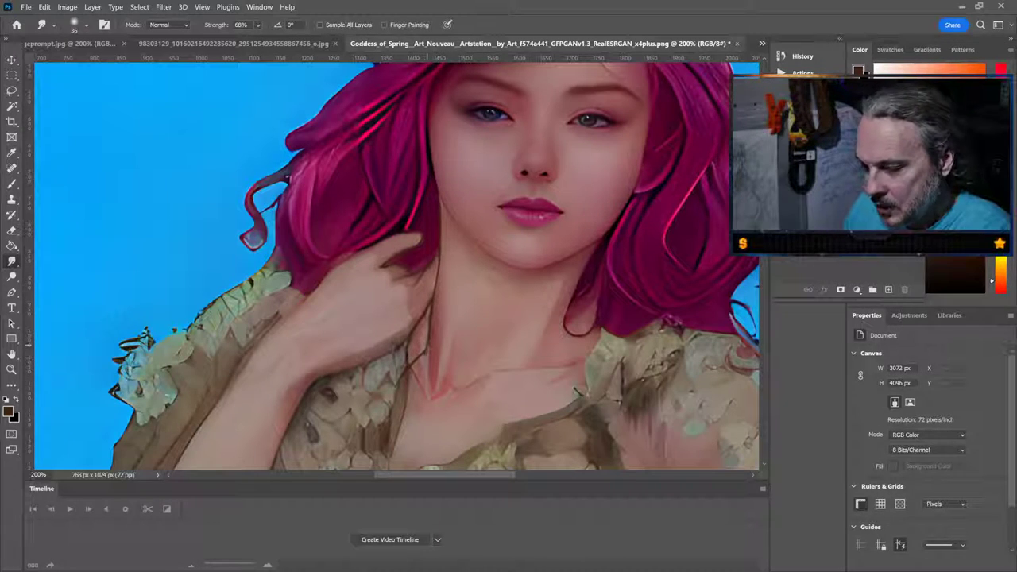
key("s")
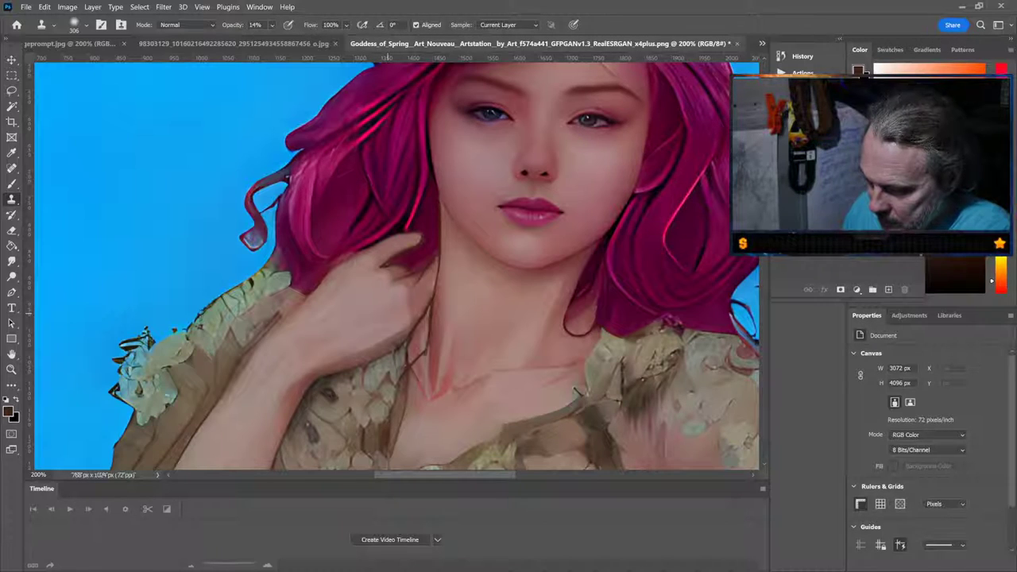
key("bracketleft")
key("bracketleft")
key("bracketleft")
key("bracketleft")
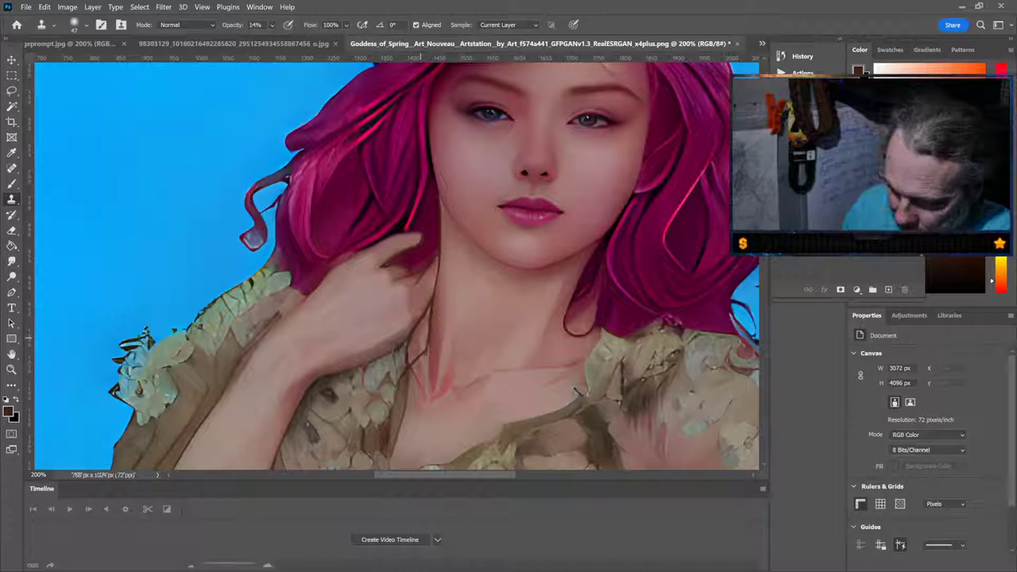
Select the outlined sliver of skin between the raised hand and the neck with the Magic Wand, adding areas until it is fully covered
key("w")
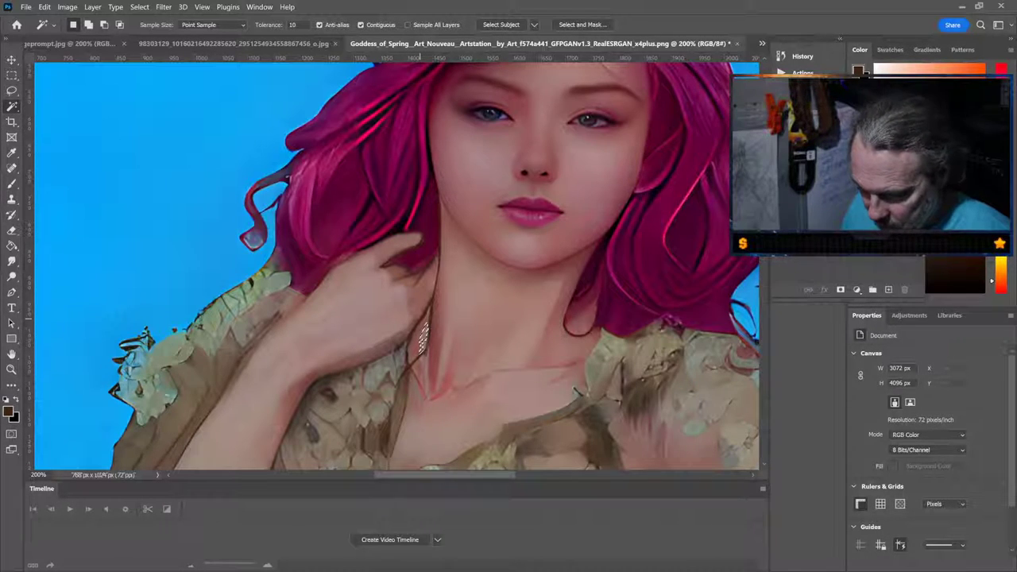
key("shift")
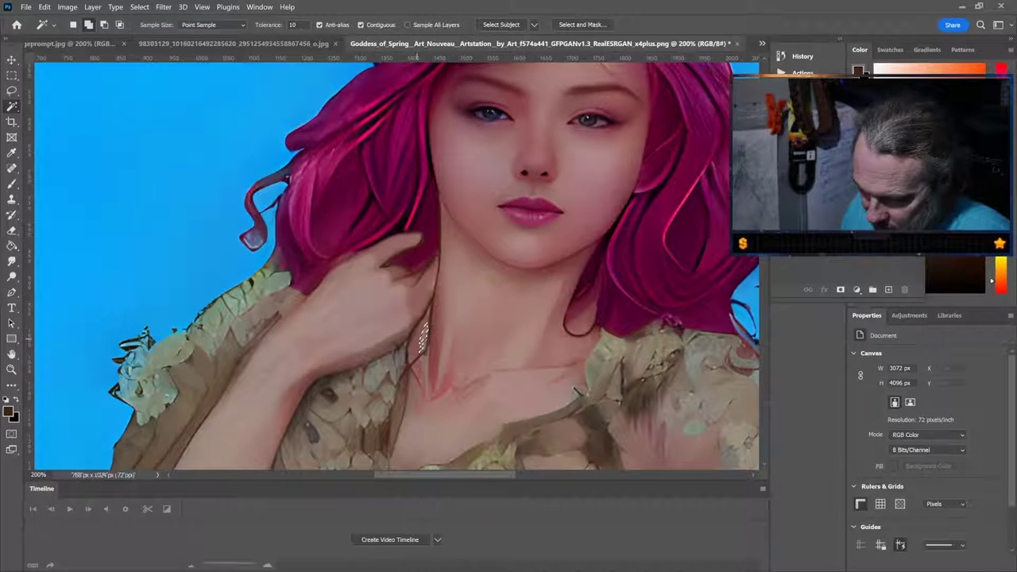
left_click(423, 338)
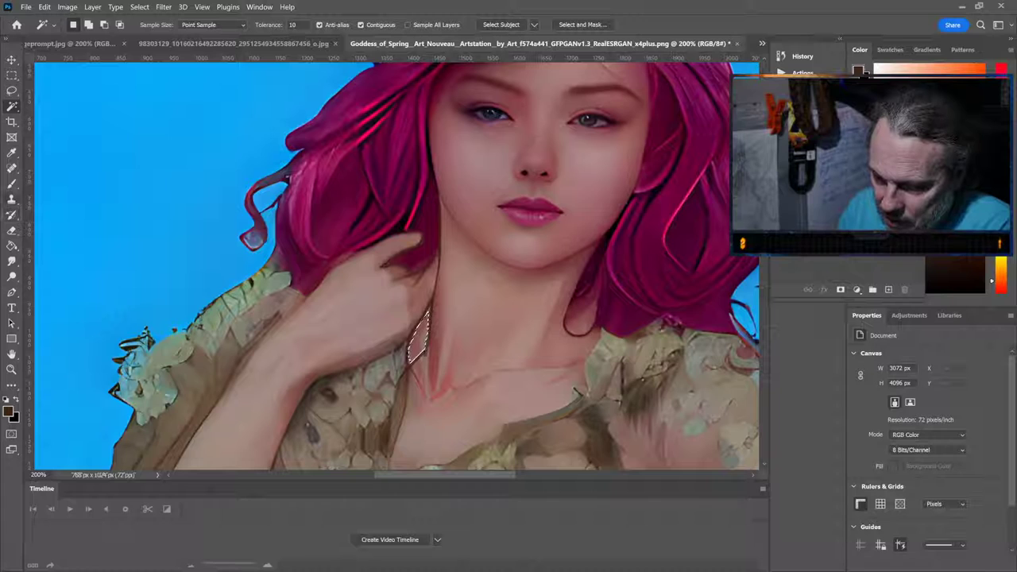
Clone the dress's petal texture into the selected sliver beside the neck at 14% opacity, and clear the selection
left_click(11, 199)
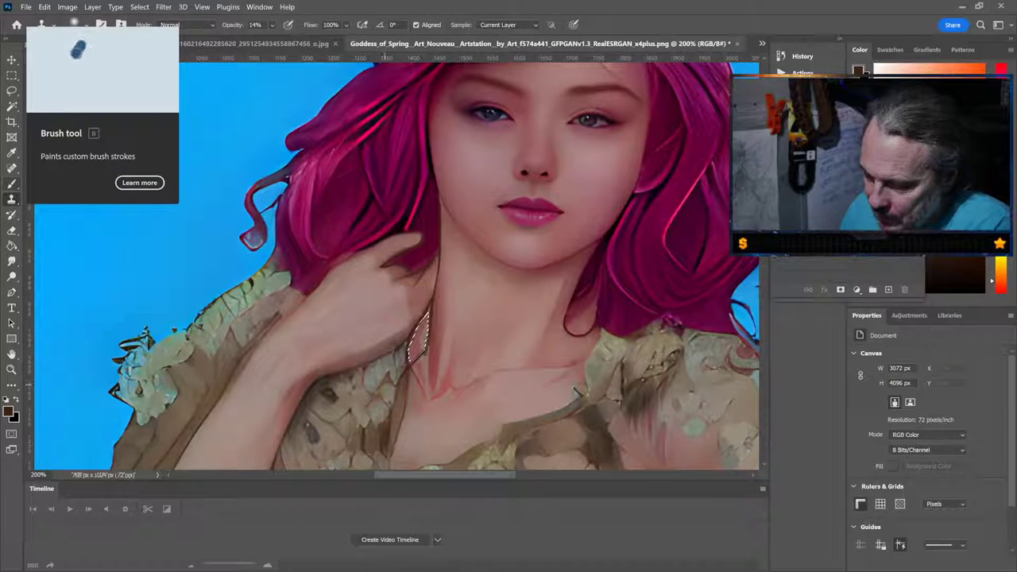
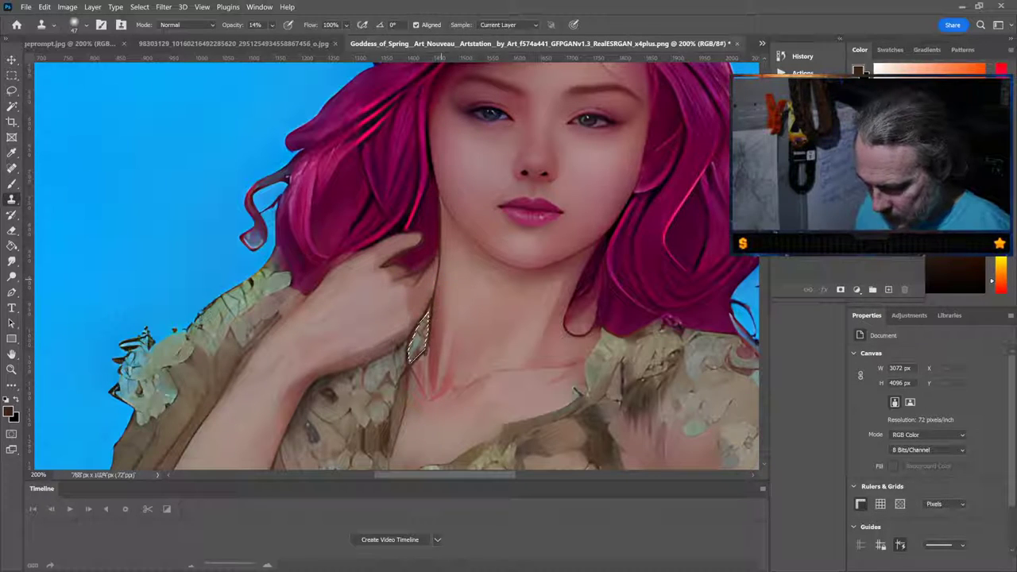
key("ctrl+minus")
key("ctrl+plus")
key("ctrl+plus")
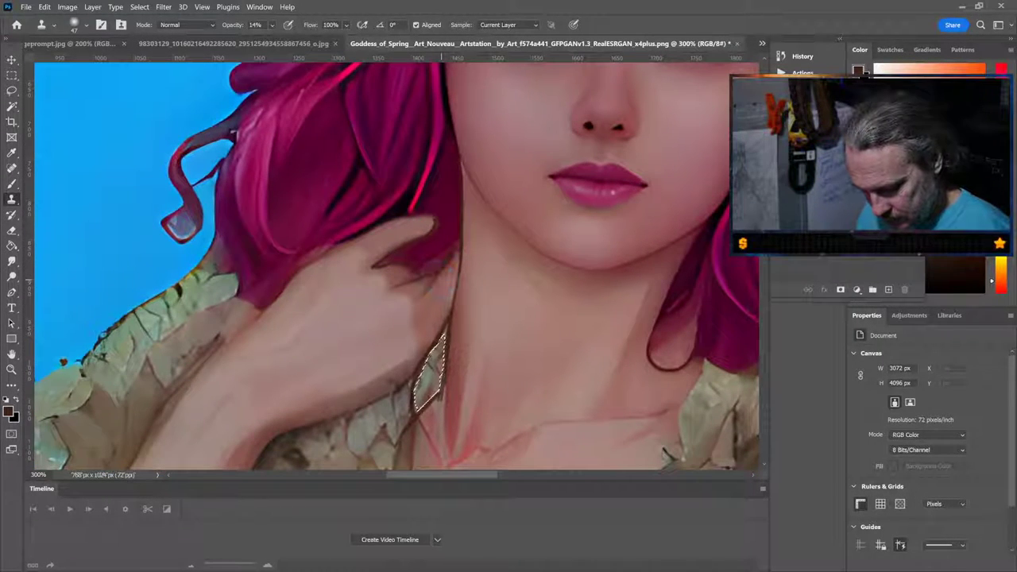
key("ctrl+d")
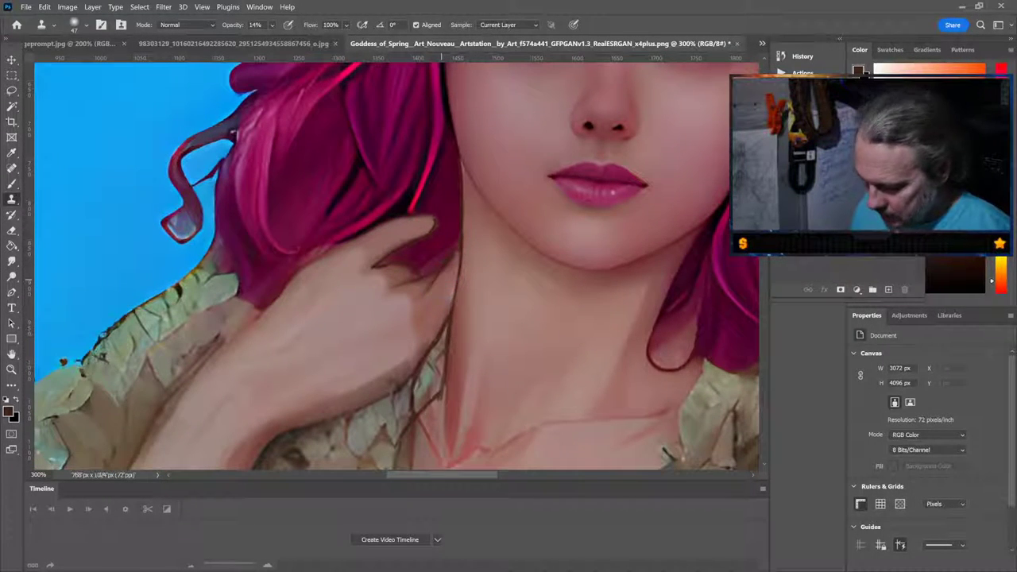
key("ctrl+minus")
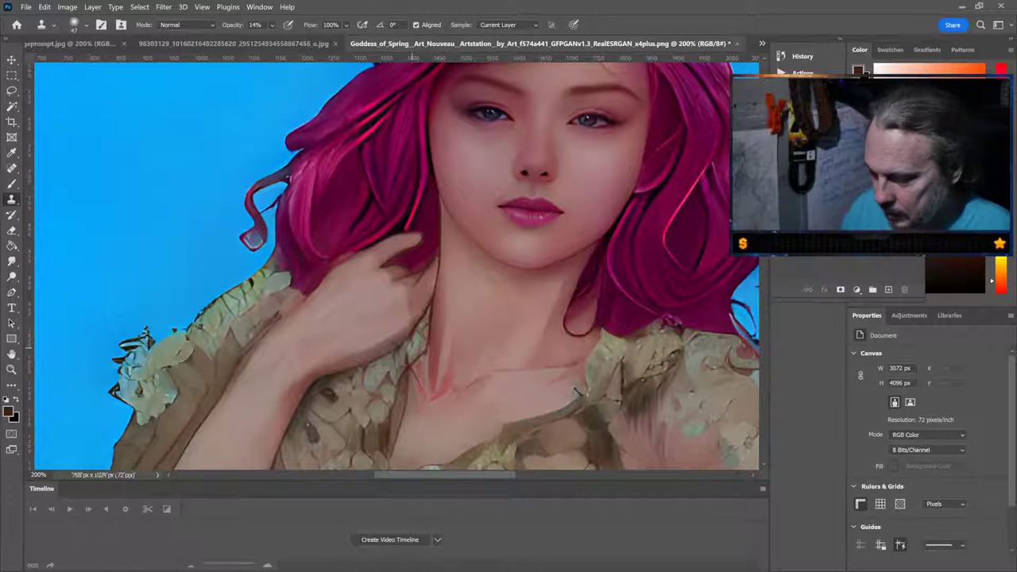
key("ctrl+minus")
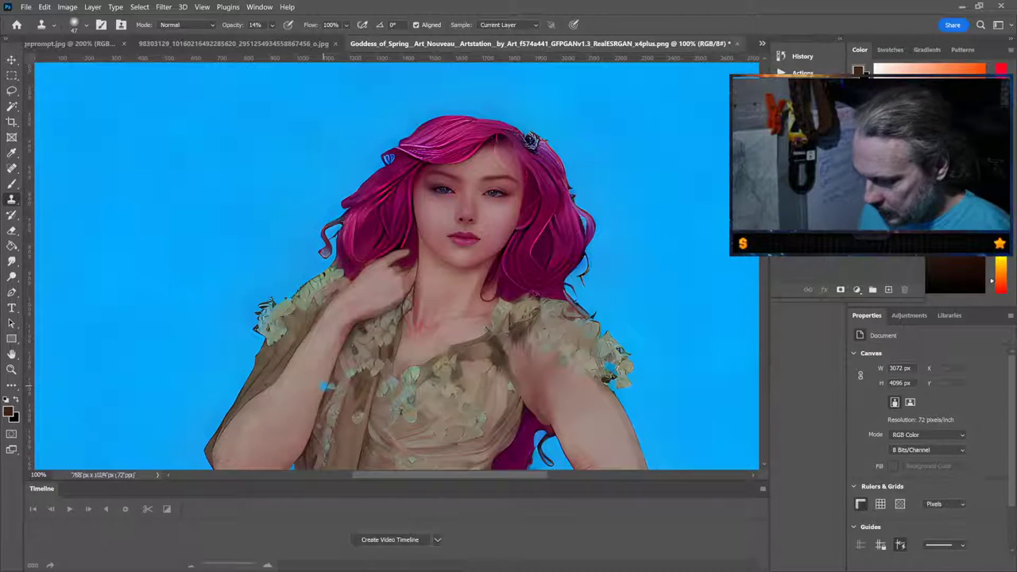
Darken the hair edge along the temple on the raised-hand side with the 3 px Brush at 85% opacity, and set the foreground color to black
key("ctrl+plus")
key("ctrl+plus")
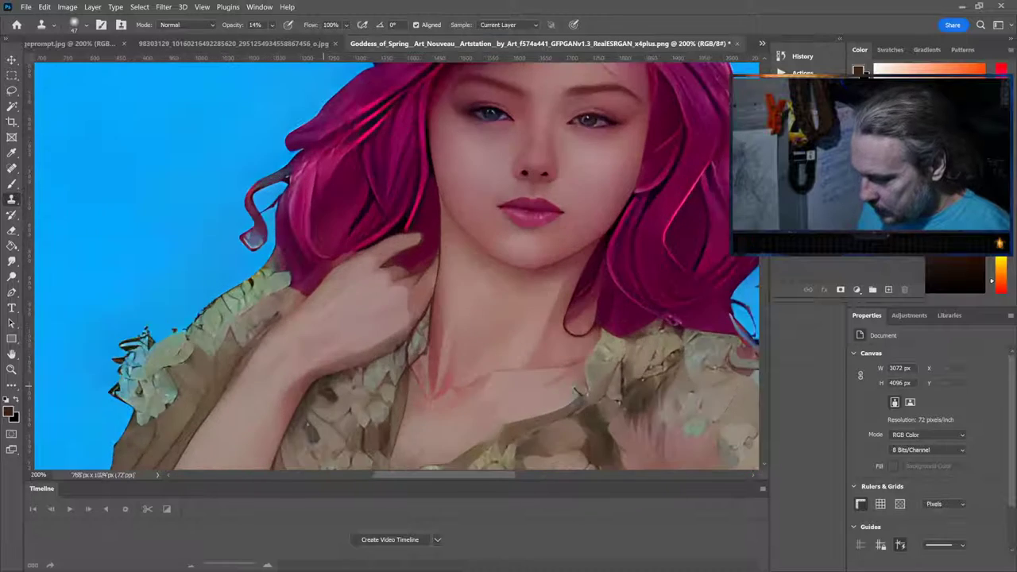
scroll(323, 387, "up", 6)
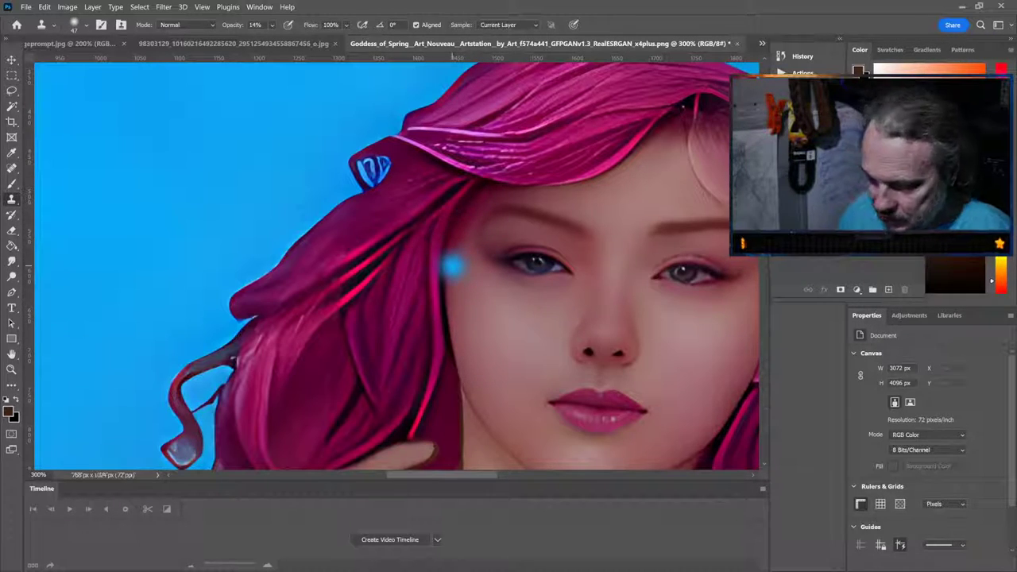
left_click(11, 261)
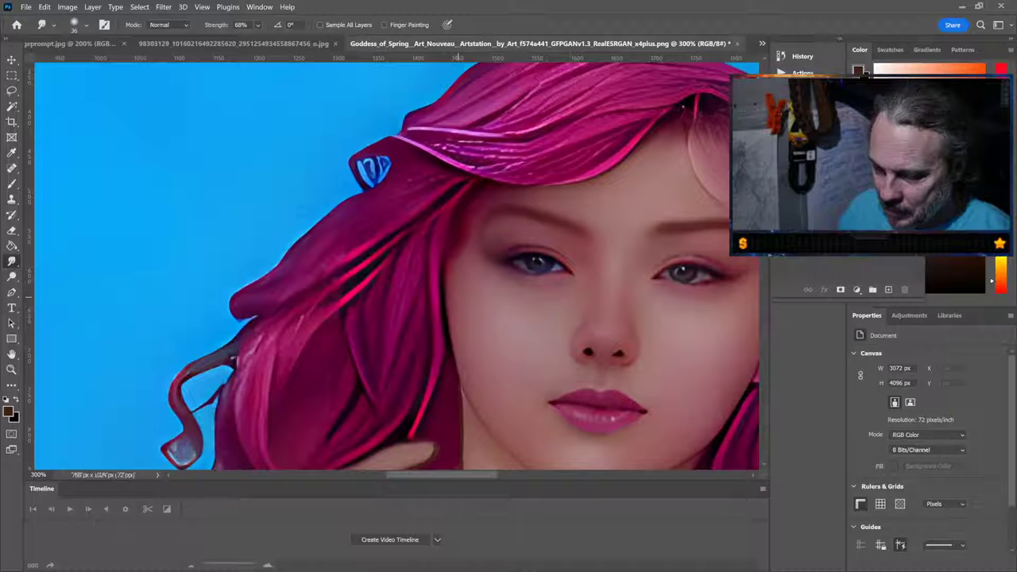
left_click(12, 183)
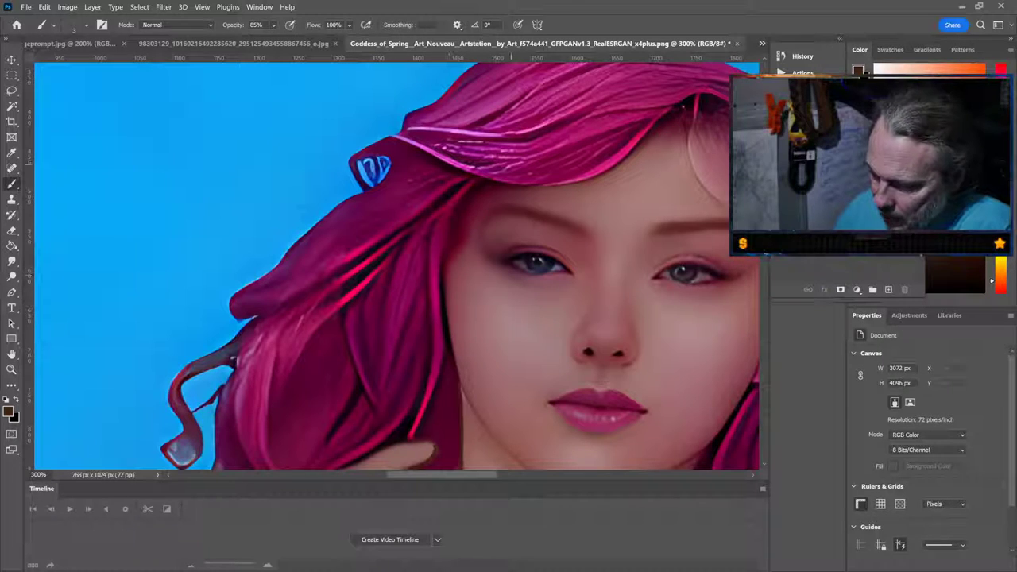
key("d")
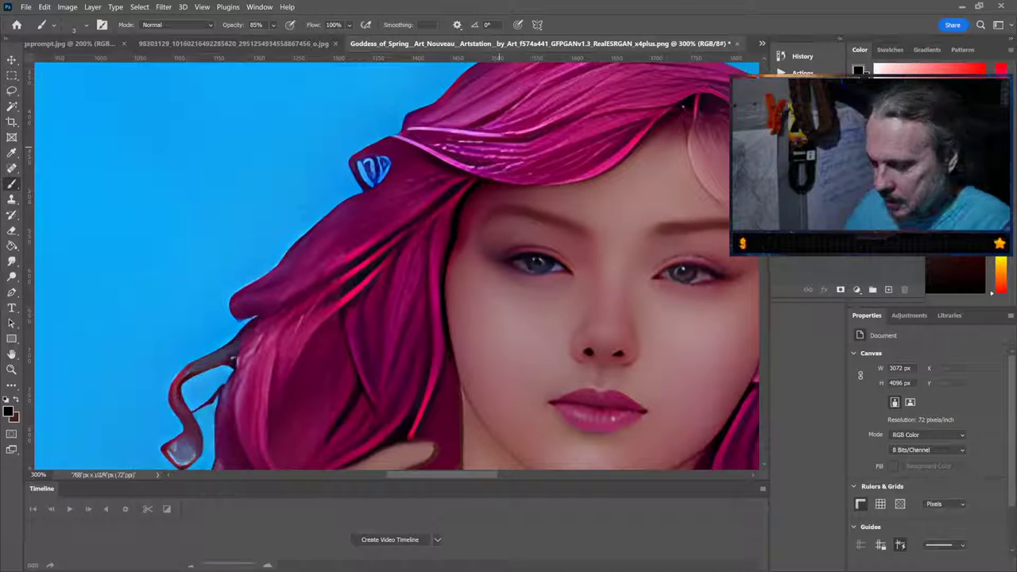
Examine the retouched hair, face, raised hand and neckline at 100% and 200% magnification
key("ctrl+minus")
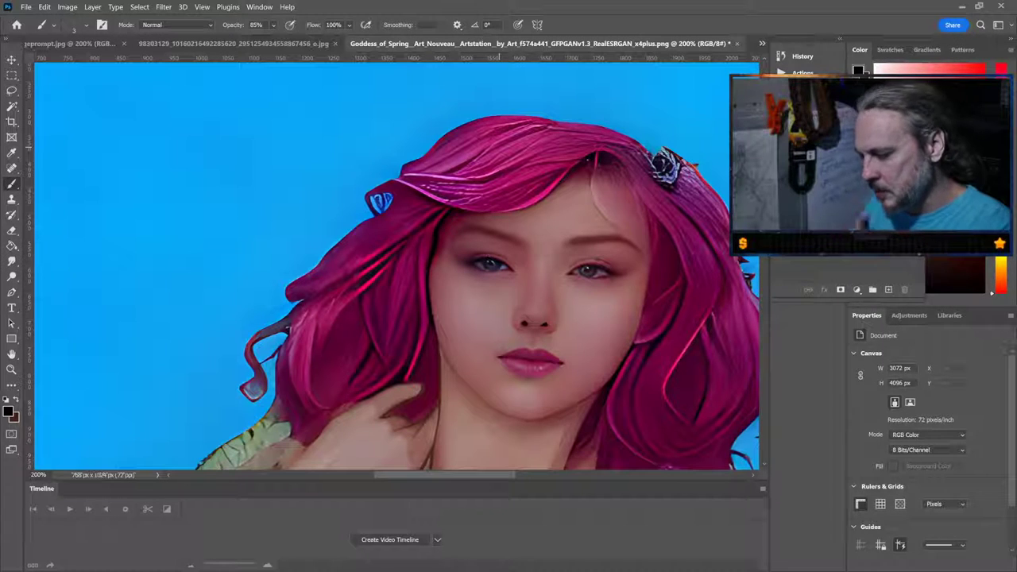
key("ctrl+minus")
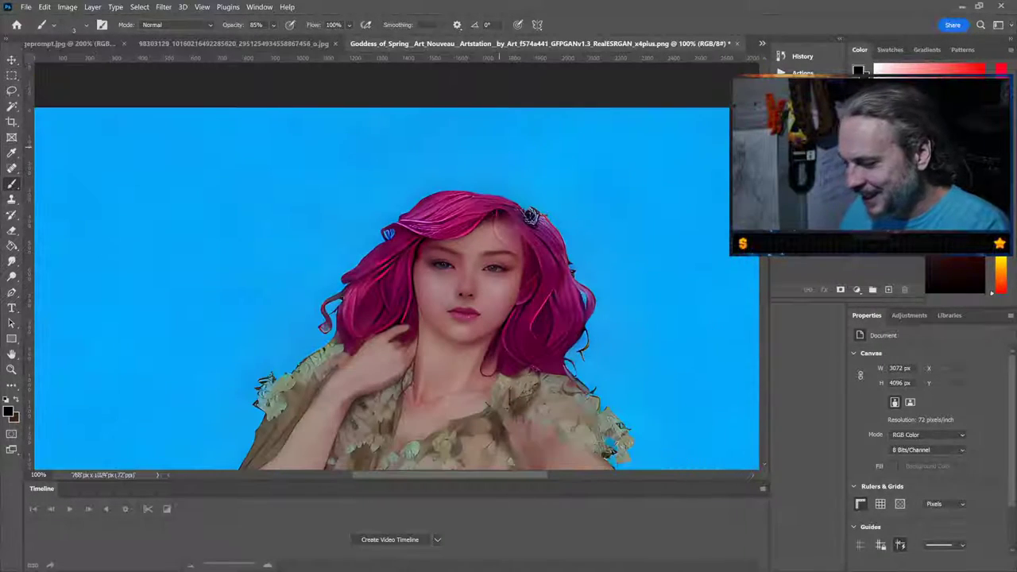
key("ctrl+plus")
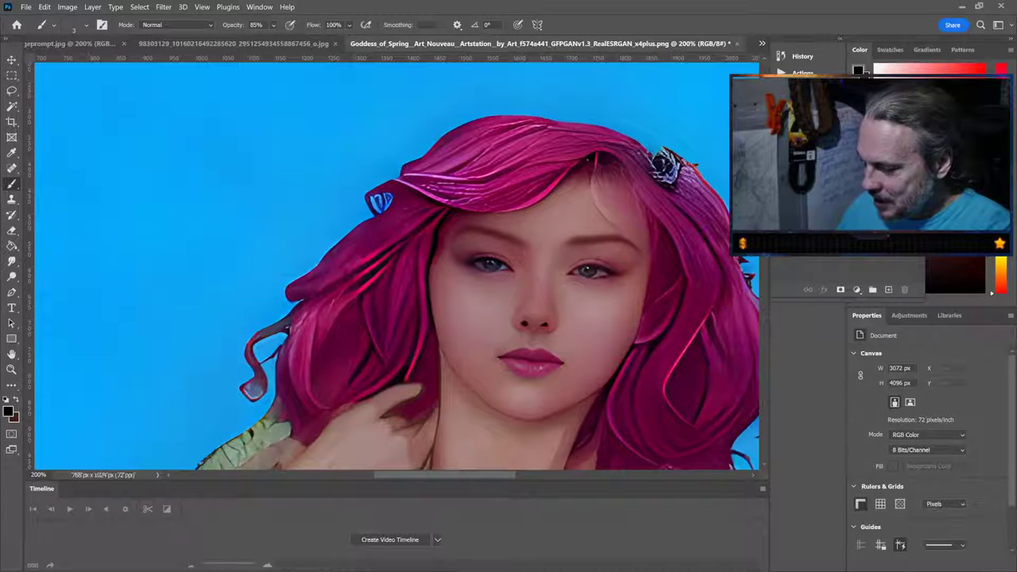
scroll(397, 266, "down", 3)
scroll(576, 294, "down", 3)
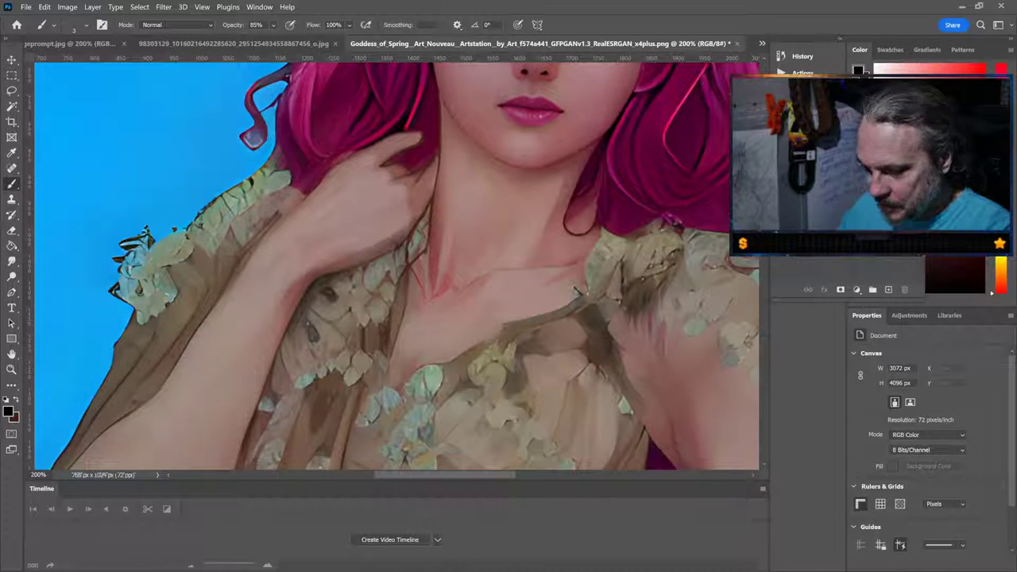
Compare the full figure in NP05_01_rework.psd with the original forest painting, viewing each document in turn
key("ctrl+minus")
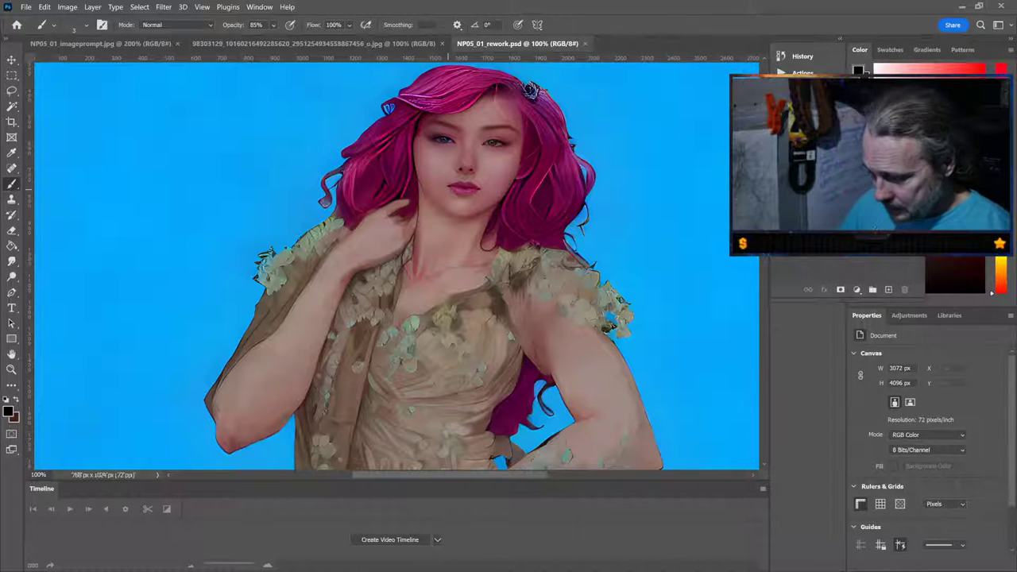
key("ctrl+minus")
key("ctrl+minus")
scroll(416, 270, "down", 3)
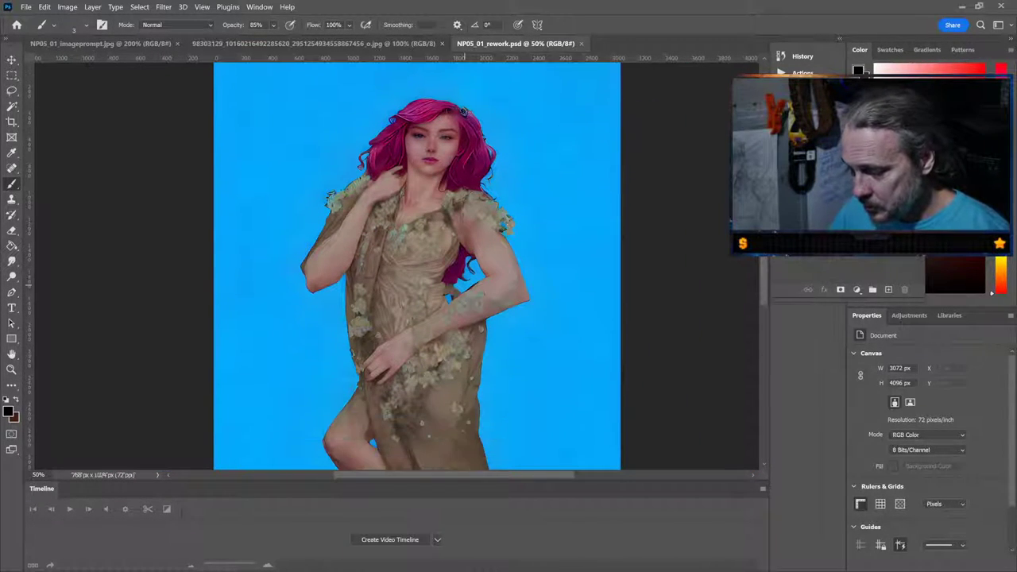
scroll(417, 271, "down", 4)
key("ctrl+minus")
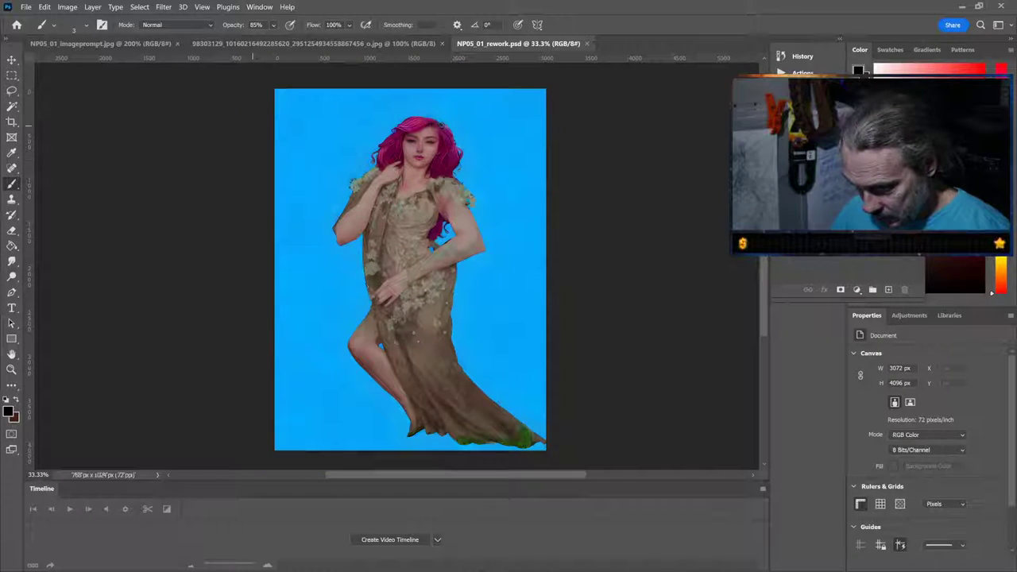
left_click(317, 43)
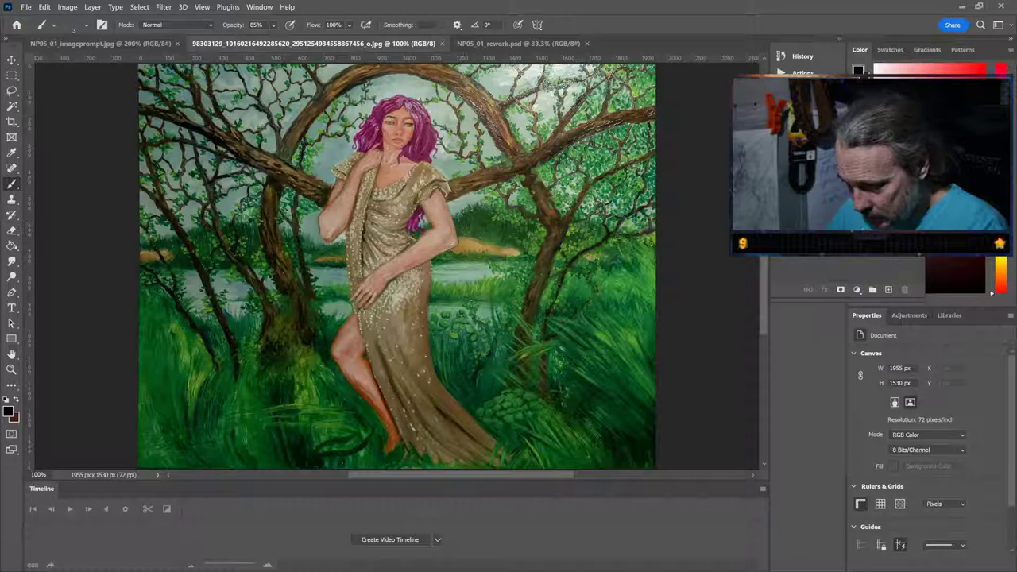
left_click(519, 43)
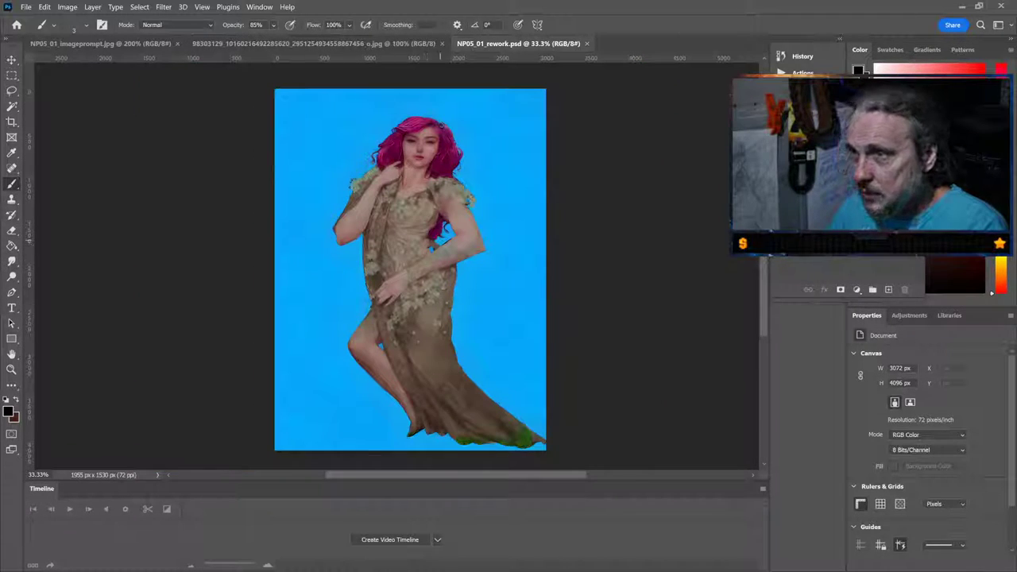
left_click(314, 43)
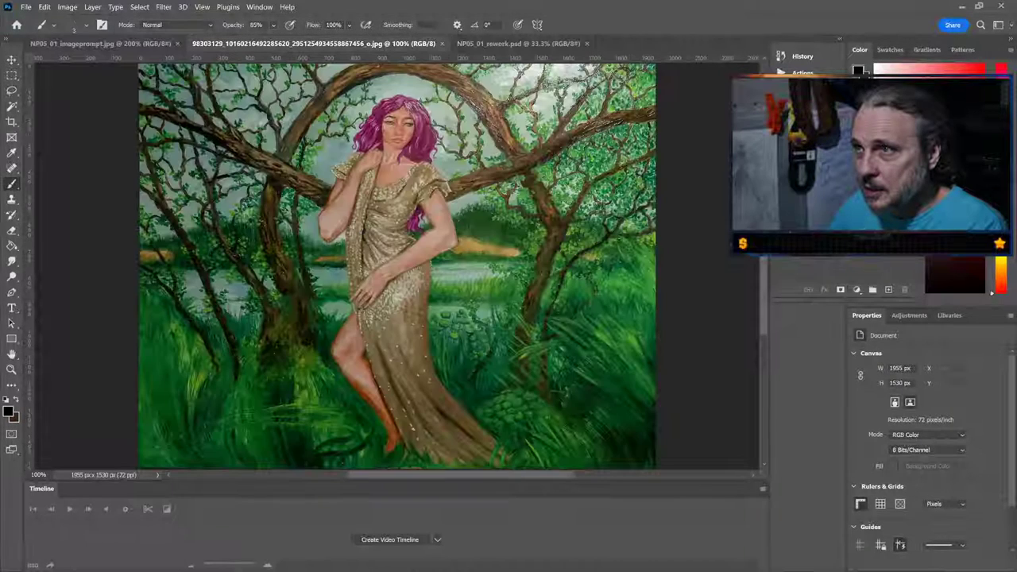
left_click(518, 43)
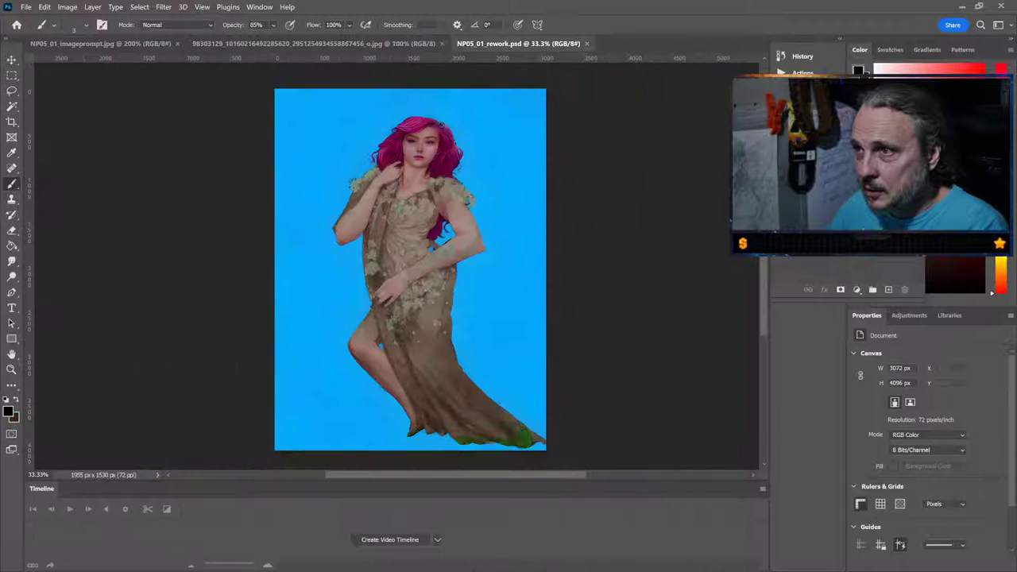